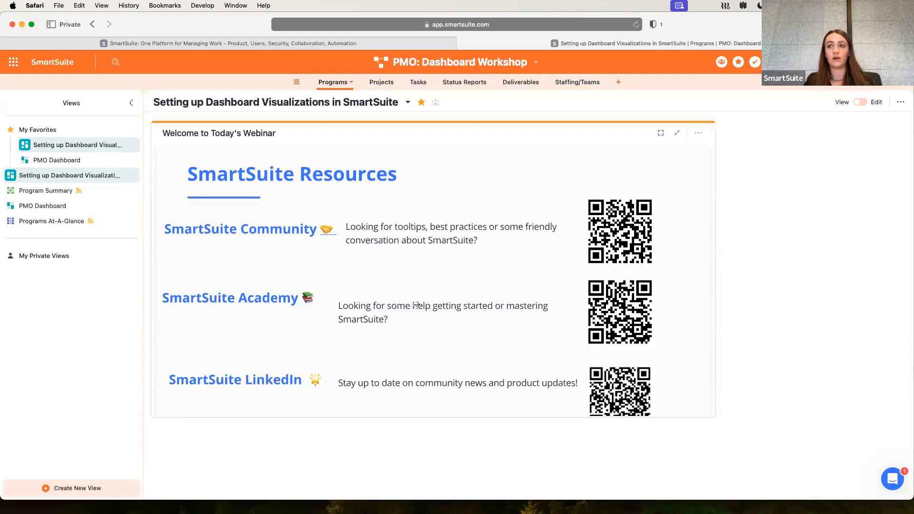
# Review the embedded webinar slides on resources, training and links, and open the PMO Dashboard view
pyautogui.scroll(-1, 417, 306)
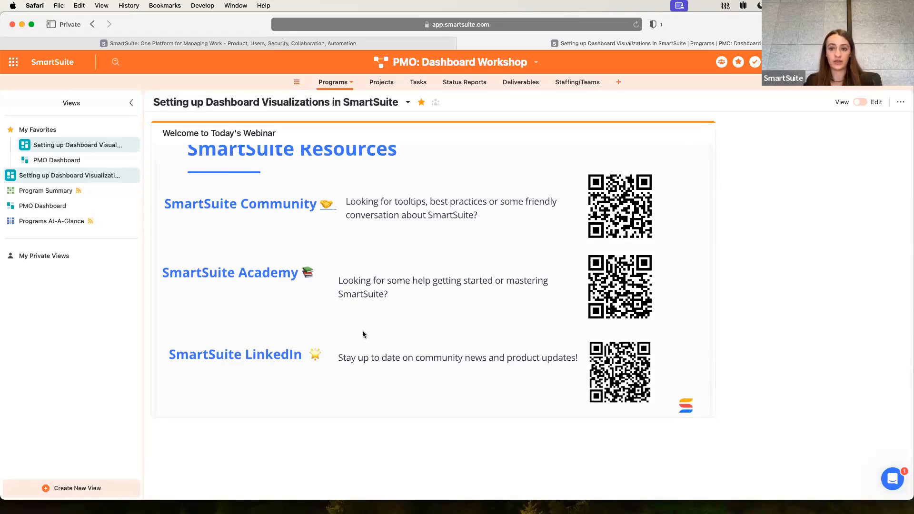
pyautogui.scroll(-2, 370, 327)
pyautogui.scroll(2, 369, 328)
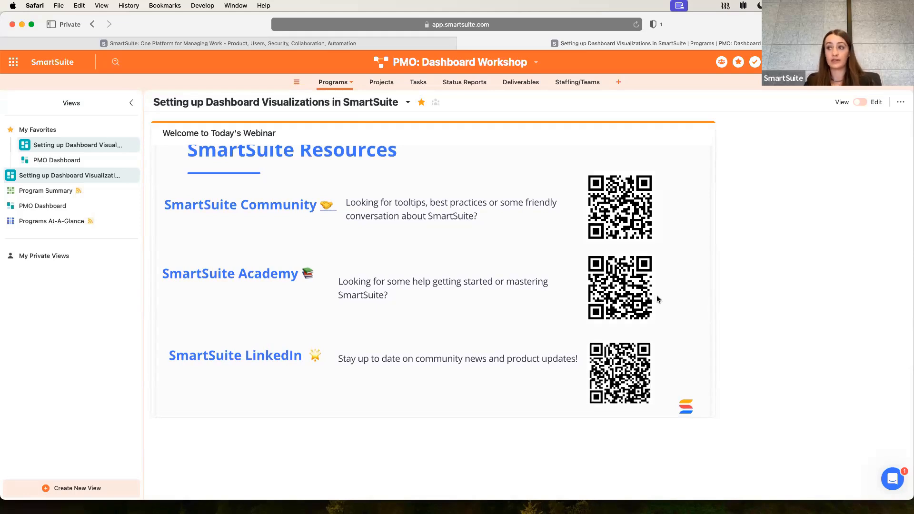
pyautogui.click(673, 277)
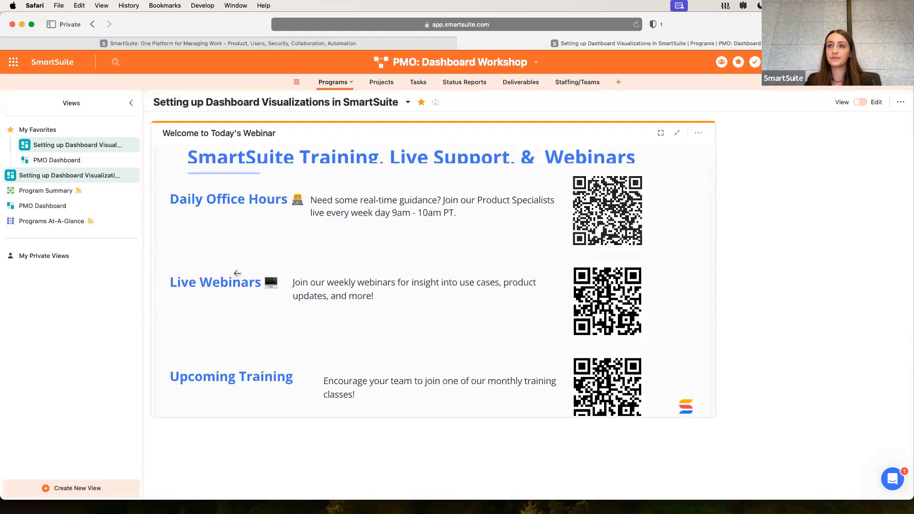
pyautogui.scroll(1, 320, 264)
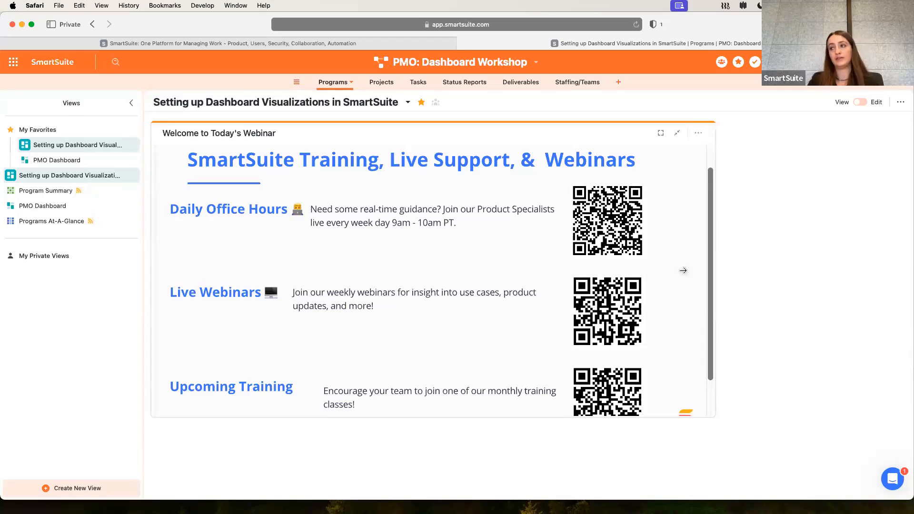
pyautogui.scroll(-2, 684, 270)
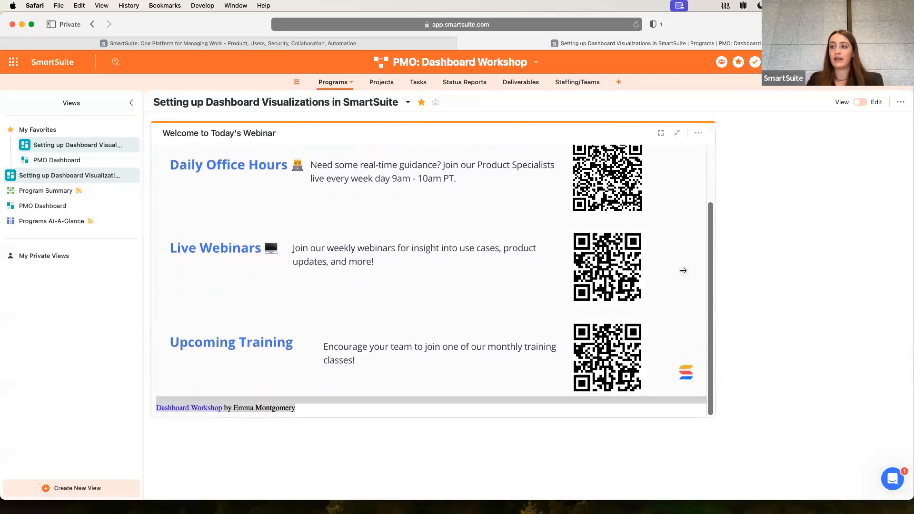
pyautogui.moveTo(448, 355)
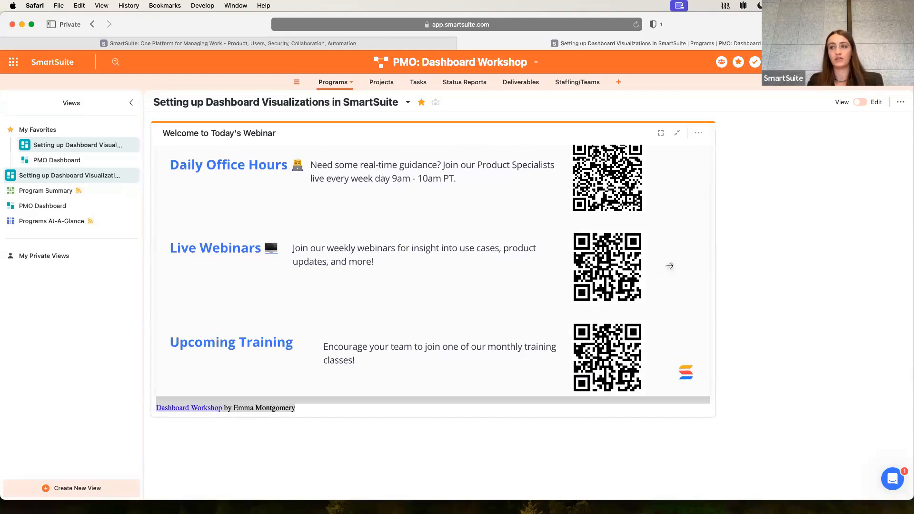
pyautogui.click(669, 266)
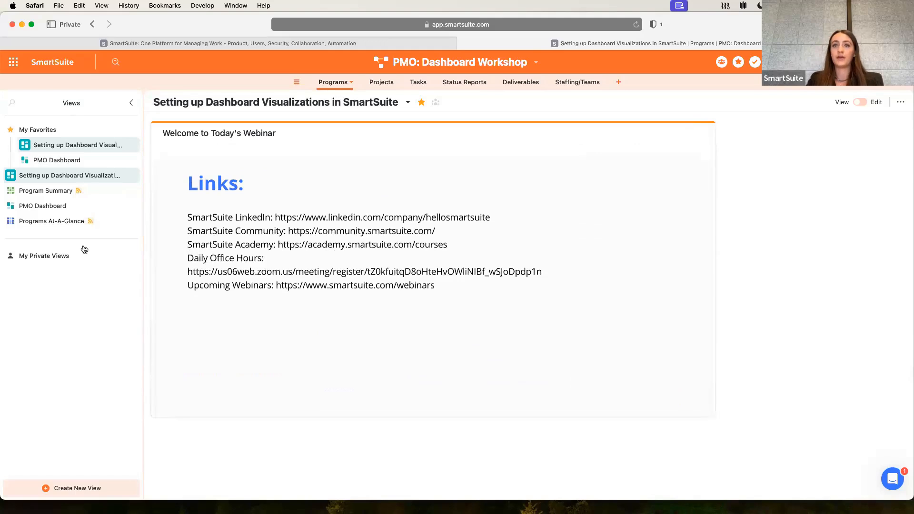
pyautogui.click(95, 160)
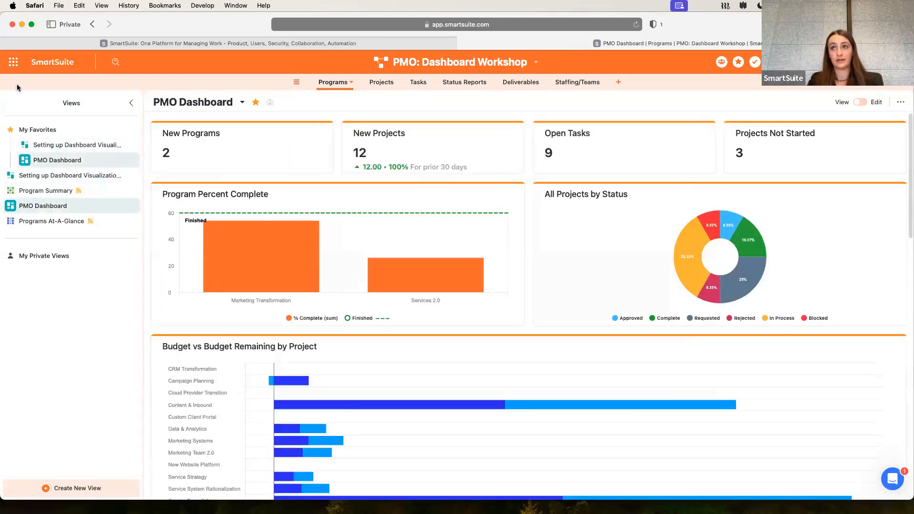
# Search the Template Gallery for "program" to locate the Program Management Office template, and close the gallery
pyautogui.click(16, 59)
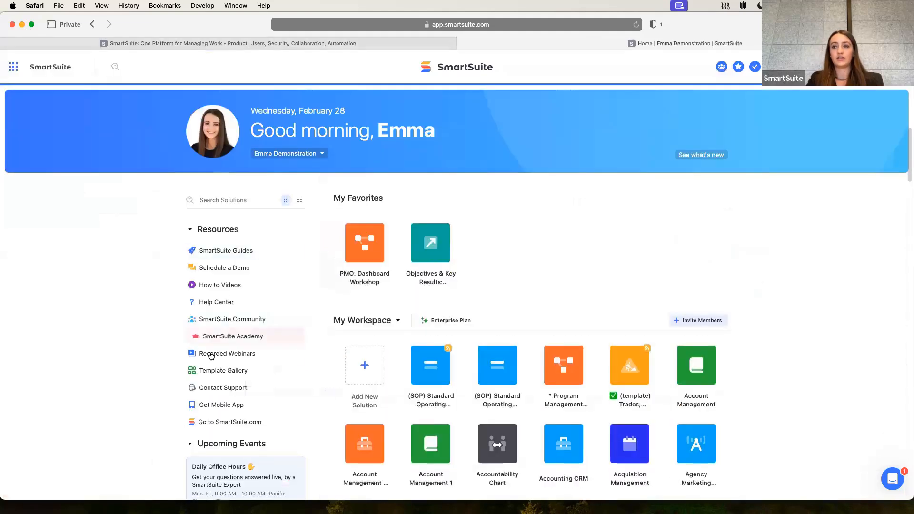
pyautogui.click(223, 372)
pyautogui.click(222, 115)
pyautogui.write('program')
pyautogui.press('BackSpace')
pyautogui.press('BackSpace')
pyautogui.press('BackSpace')
pyautogui.press('BackSpace')
pyautogui.press('BackSpace')
pyautogui.write('ogram')
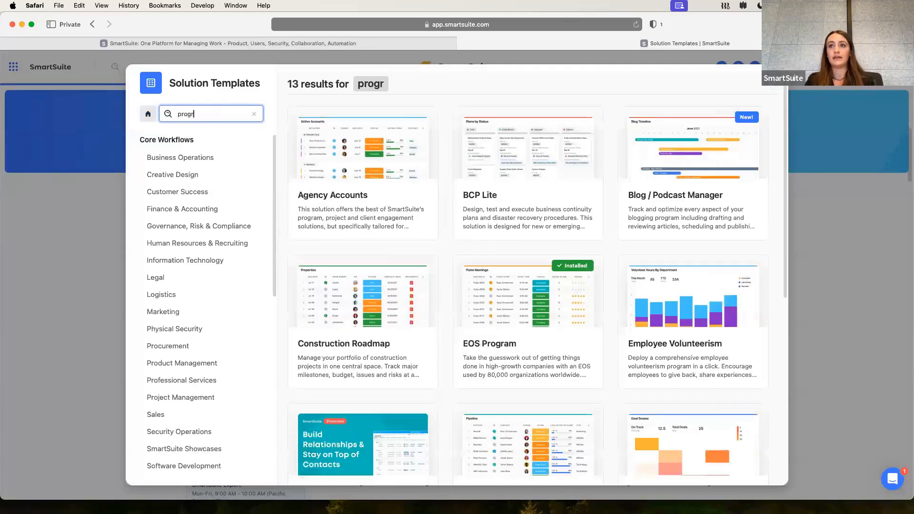
pyautogui.moveTo(349, 265)
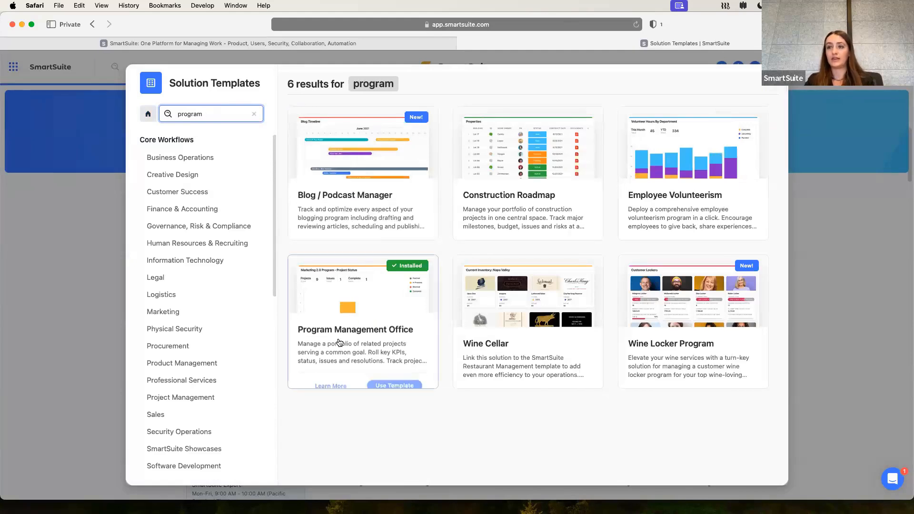
pyautogui.press('Escape')
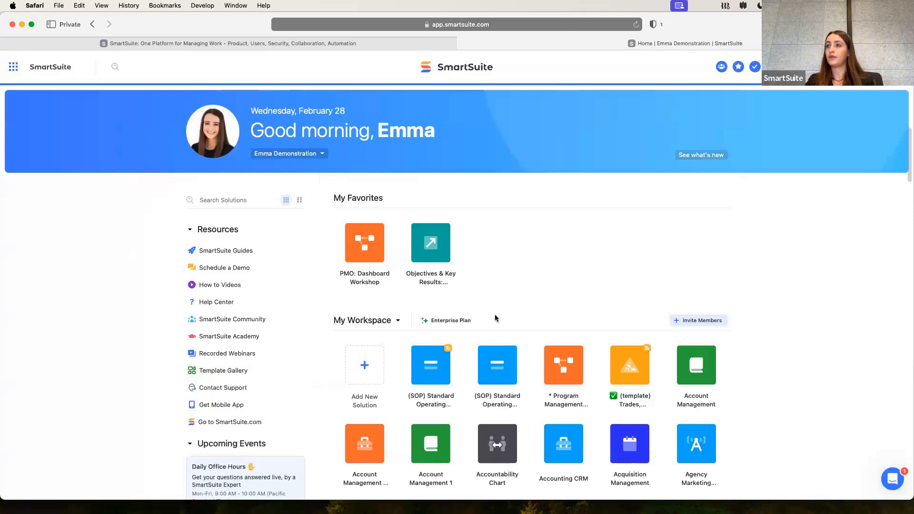
# Open the PMO: Dashboard Workshop solution and look through its Program Summary, Projects and Tasks tables
pyautogui.click(360, 250)
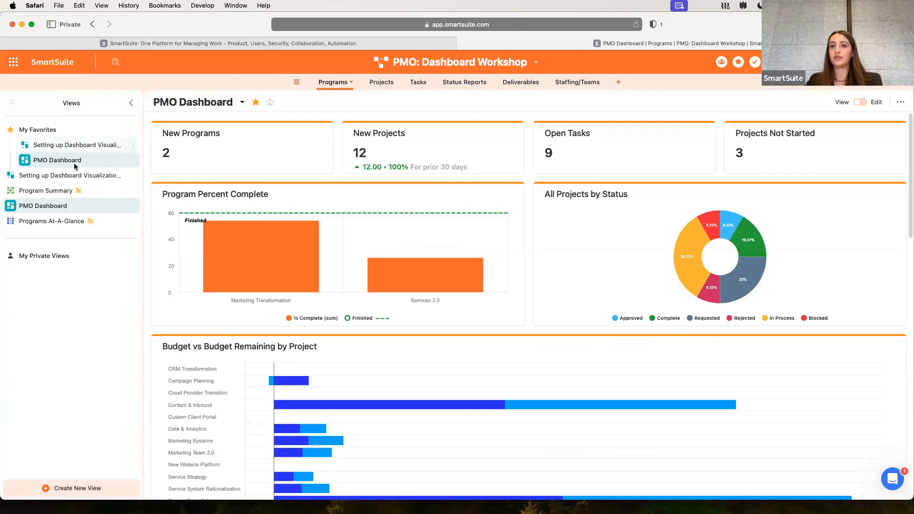
pyautogui.click(67, 191)
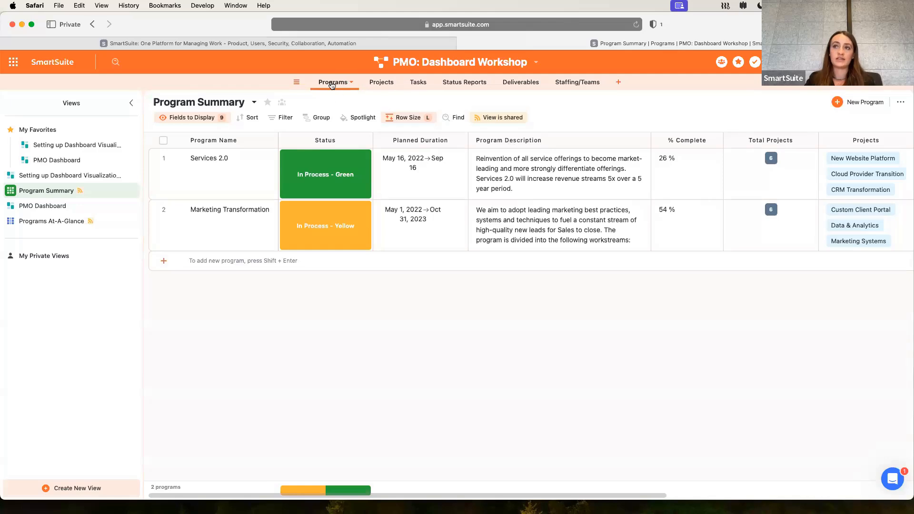
pyautogui.click(385, 83)
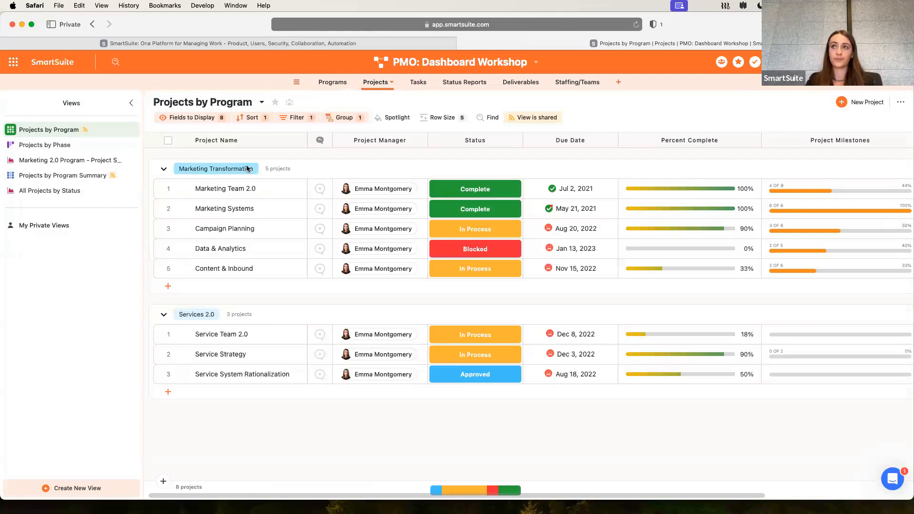
pyautogui.click(424, 82)
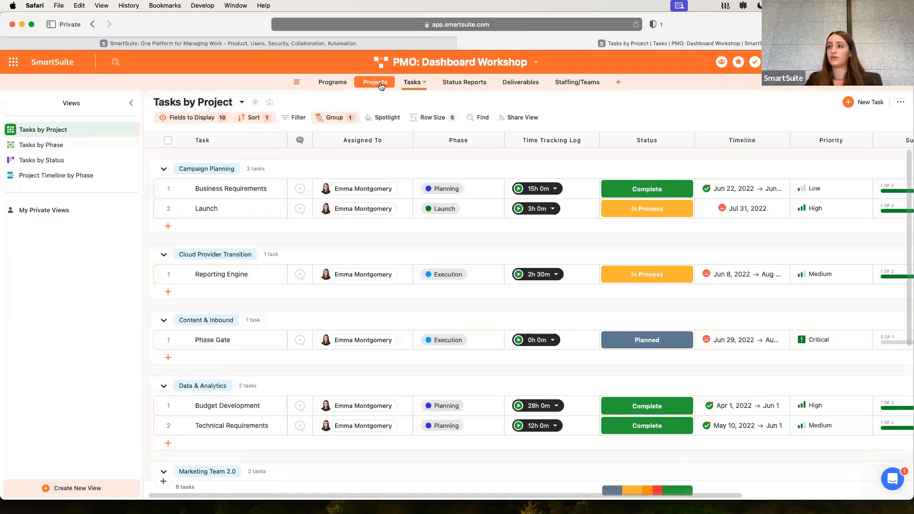
# Add the Project field to the displayed fields of the Tasks by Project view
pyautogui.hscroll(3, 531, 230)
pyautogui.click(681, 119)
pyautogui.hscroll(3, 682, 120)
pyautogui.click(681, 119)
pyautogui.hscroll(1, 646, 210)
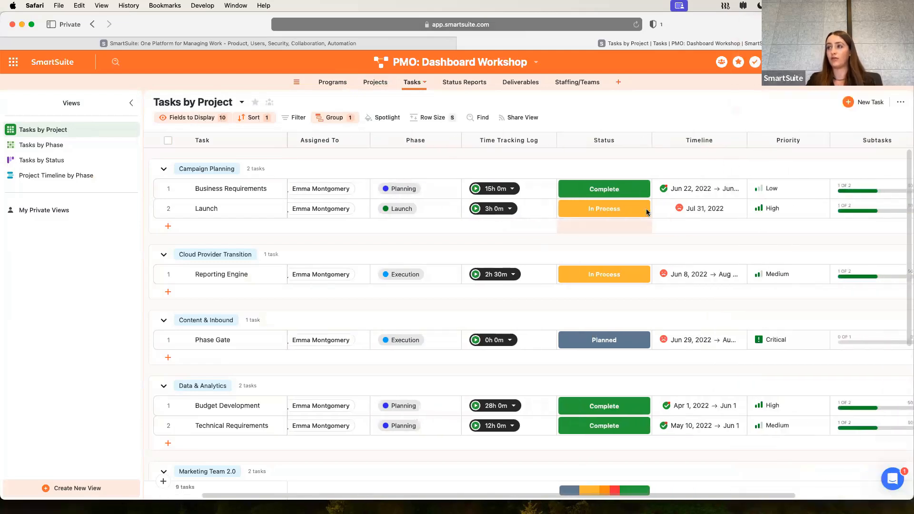
pyautogui.hscroll(4, 646, 213)
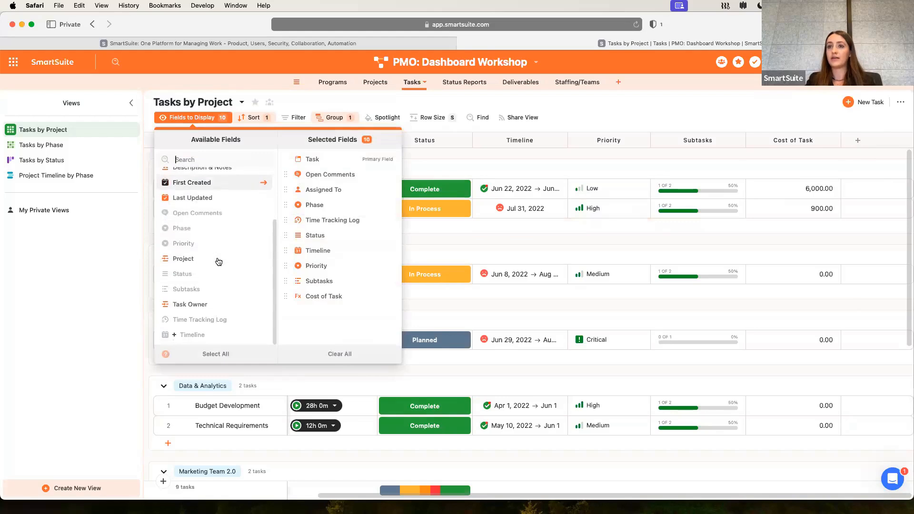
pyautogui.click(218, 262)
pyautogui.hscroll(3, 787, 215)
pyautogui.hscroll(2, 787, 214)
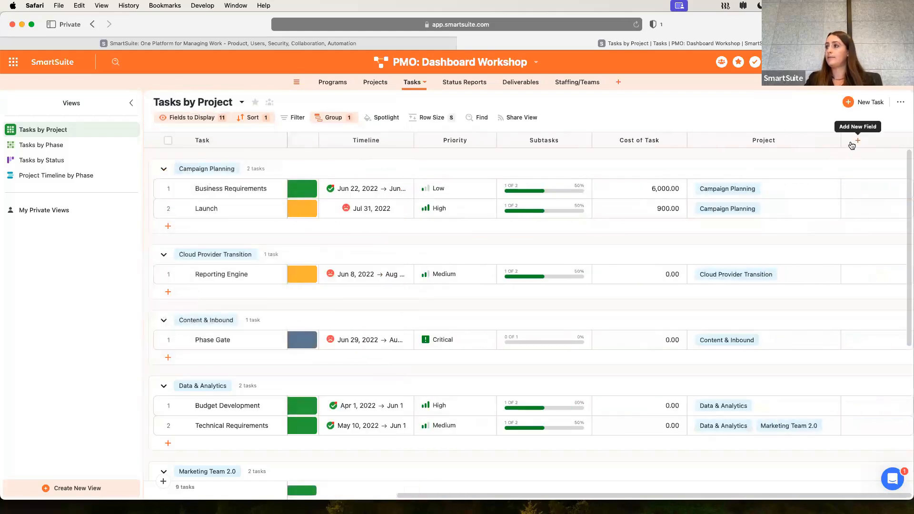
pyautogui.click(865, 141)
pyautogui.write('link')
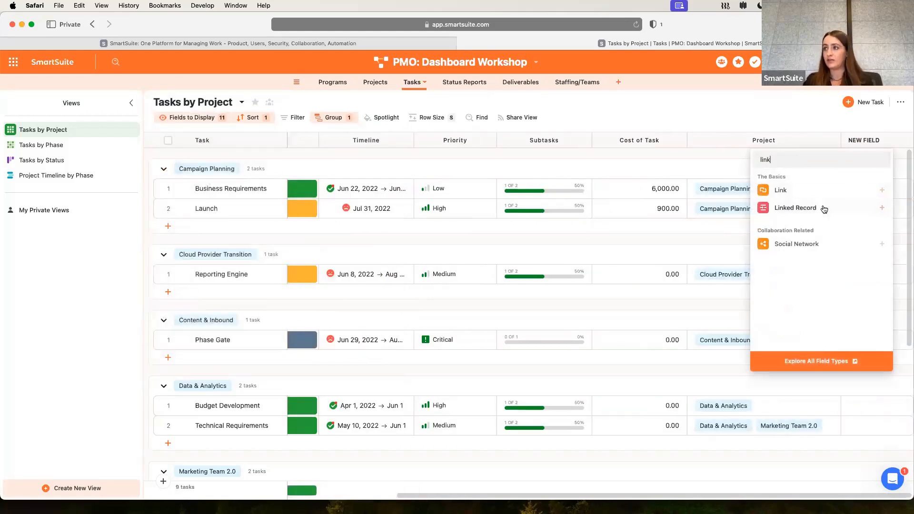
pyautogui.click(823, 210)
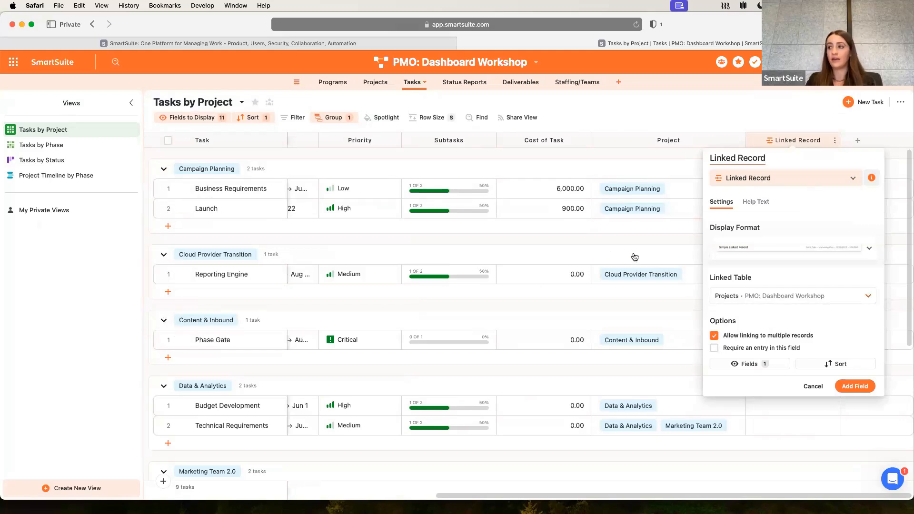
pyautogui.click(724, 115)
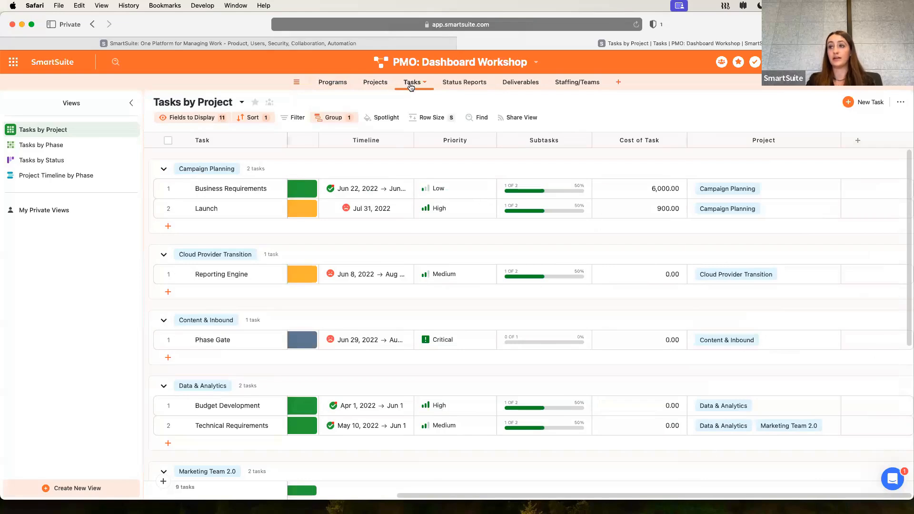
# Examine the Projects by Program view's available fields and grouping setting, and return to the Tasks table
pyautogui.click(377, 89)
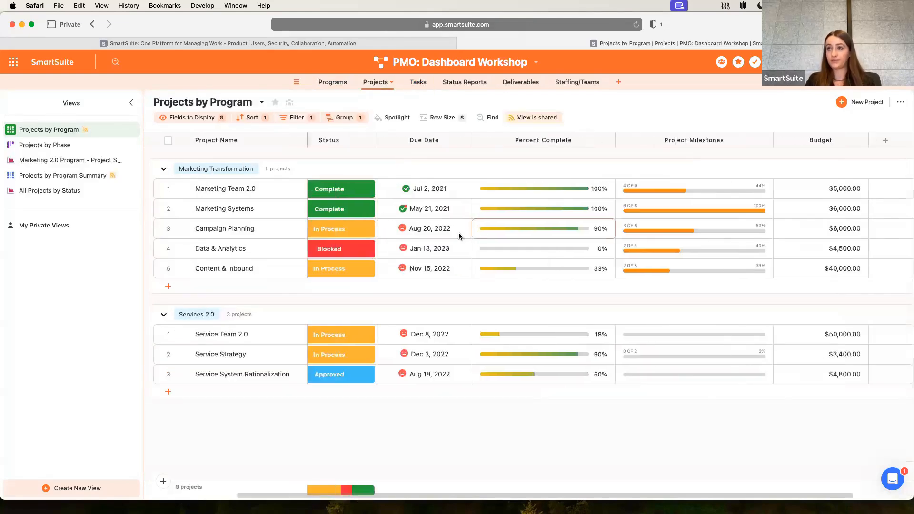
pyautogui.hscroll(-5, 353, 232)
pyautogui.click(209, 120)
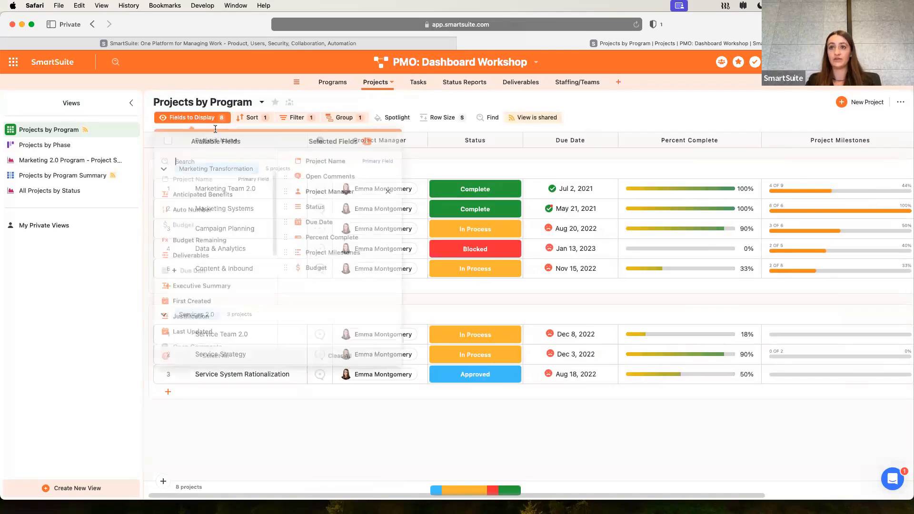
pyautogui.scroll(-5, 216, 221)
pyautogui.scroll(5, 203, 260)
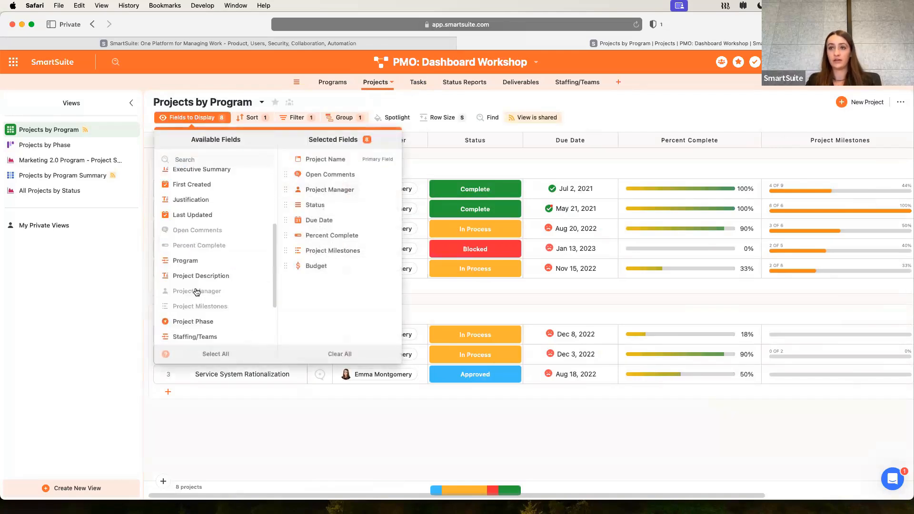
pyautogui.click(713, 102)
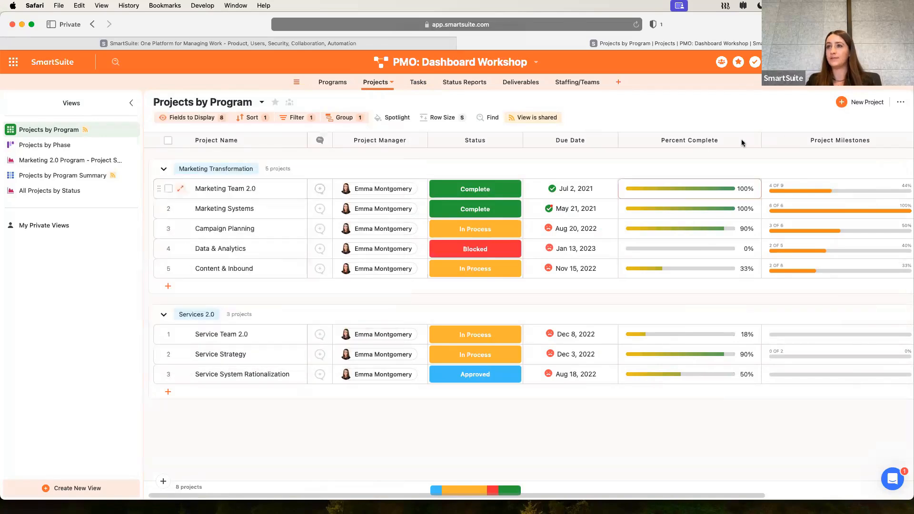
pyautogui.click(352, 118)
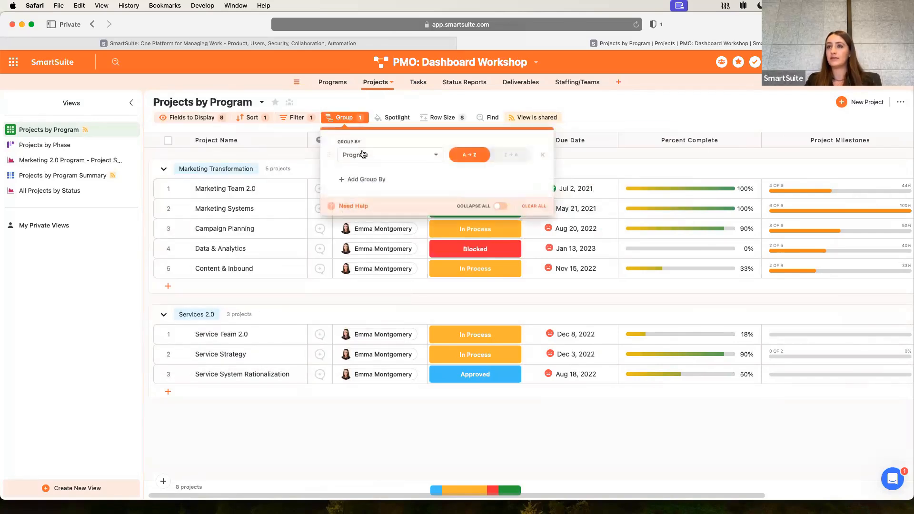
pyautogui.click(467, 106)
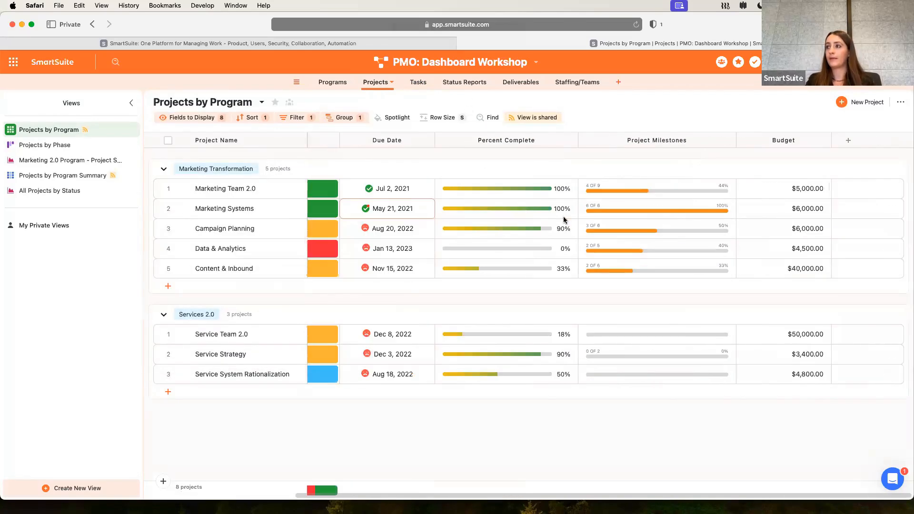
pyautogui.click(417, 81)
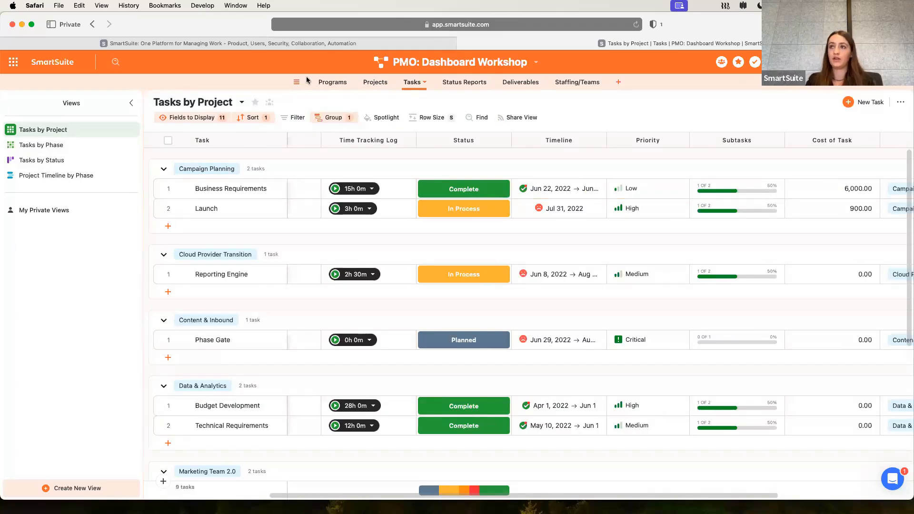
# Start a new Dashboard view in the Programs table
pyautogui.click(319, 86)
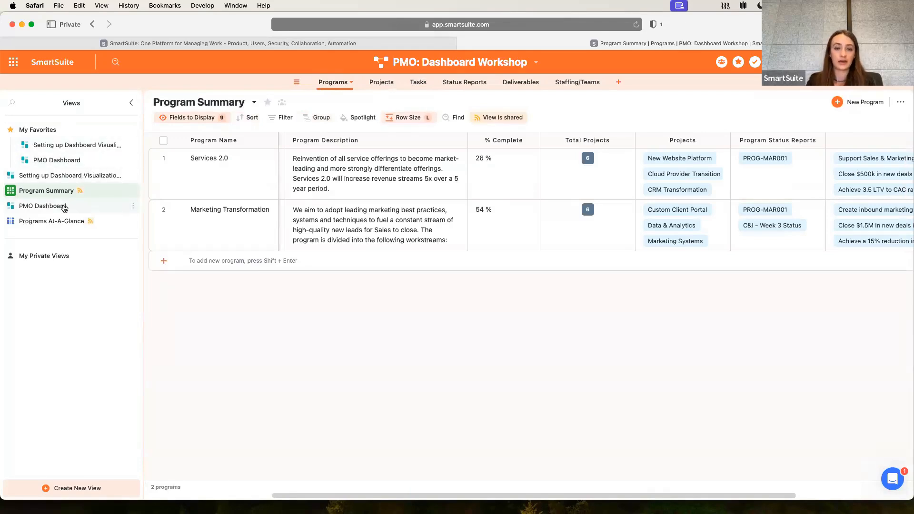
pyautogui.moveTo(67, 207)
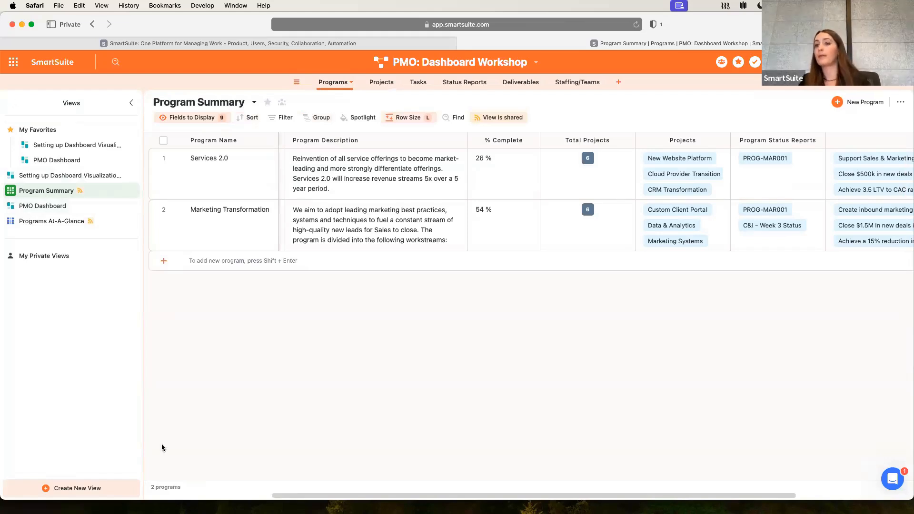
pyautogui.click(94, 489)
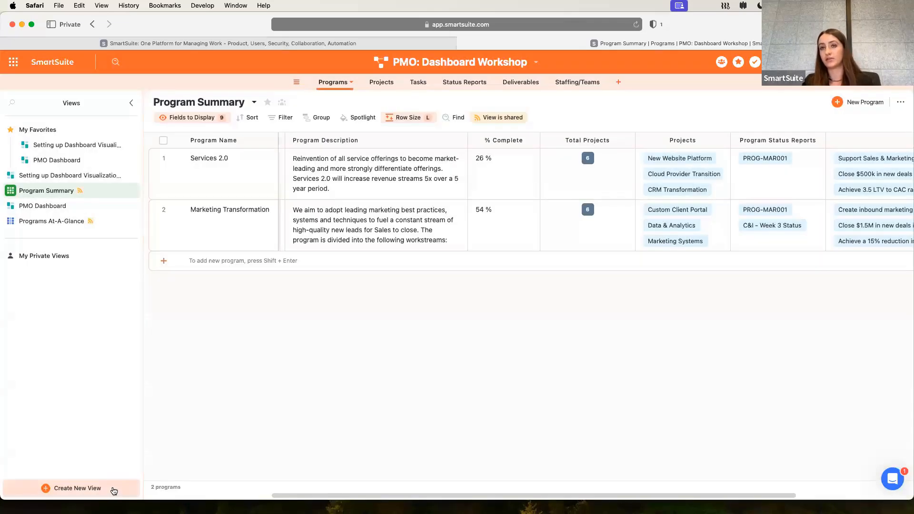
pyautogui.click(112, 490)
pyautogui.scroll(-3, 456, 283)
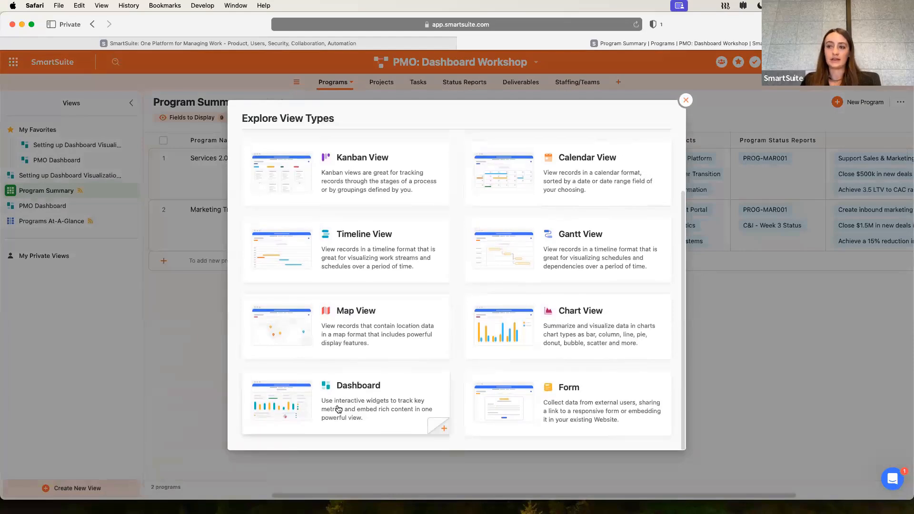
pyautogui.click(353, 409)
# Create the view as a public dashboard named Dashboard, and move it directly above the Program Summary view
pyautogui.doubleClick(434, 249)
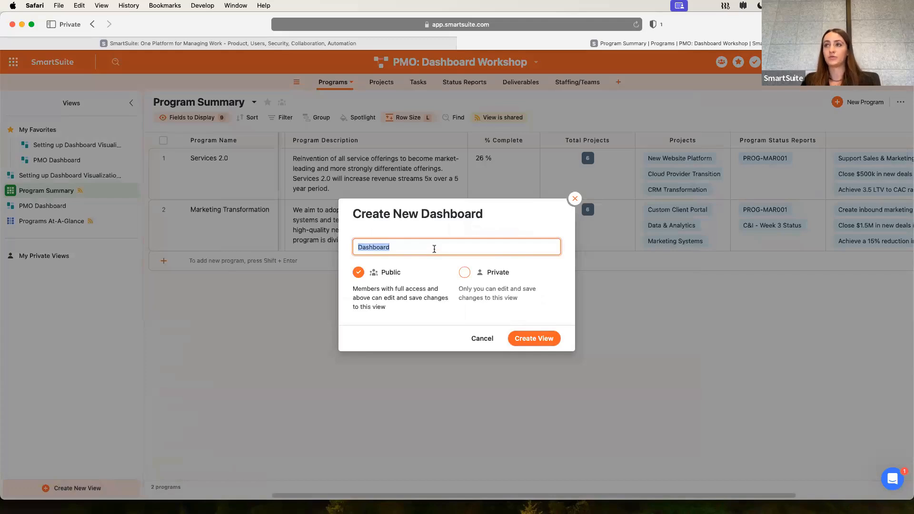
pyautogui.write('re')
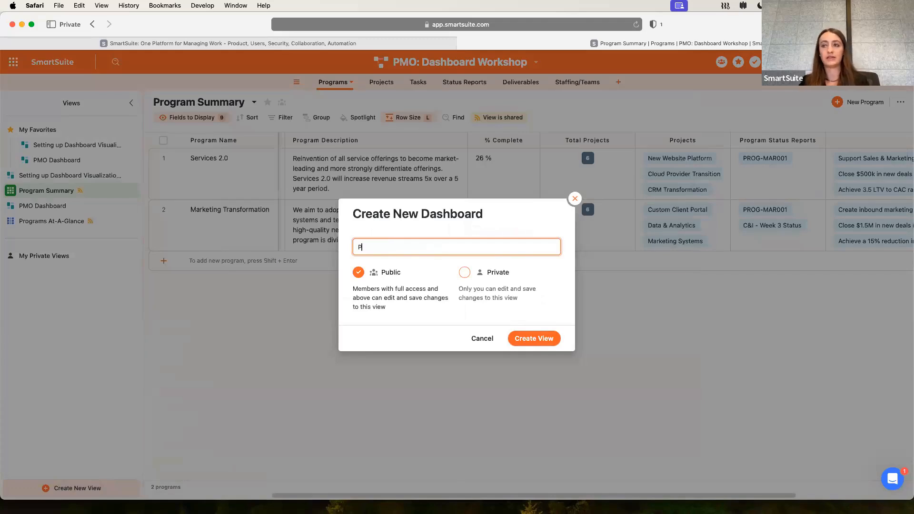
pyautogui.press('BackSpace')
pyautogui.press('BackSpace')
pyautogui.write('Dashboard')
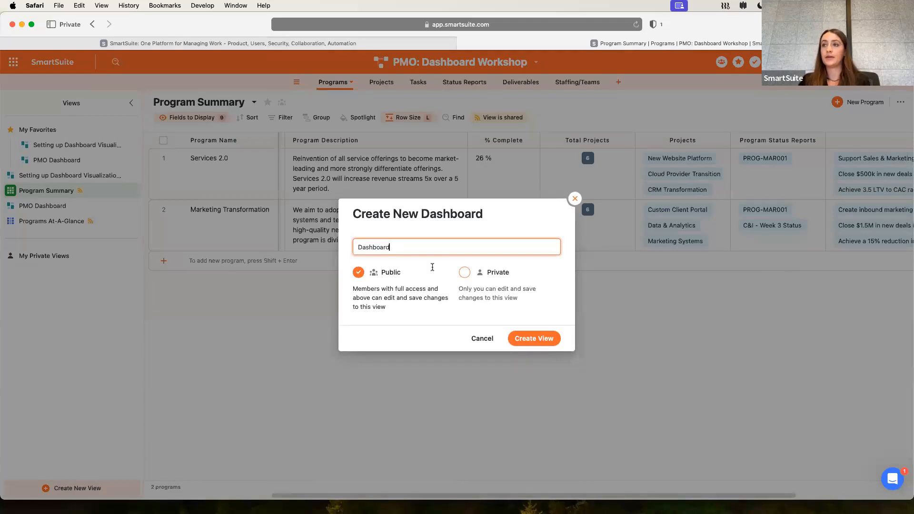
pyautogui.click(465, 273)
pyautogui.click(359, 274)
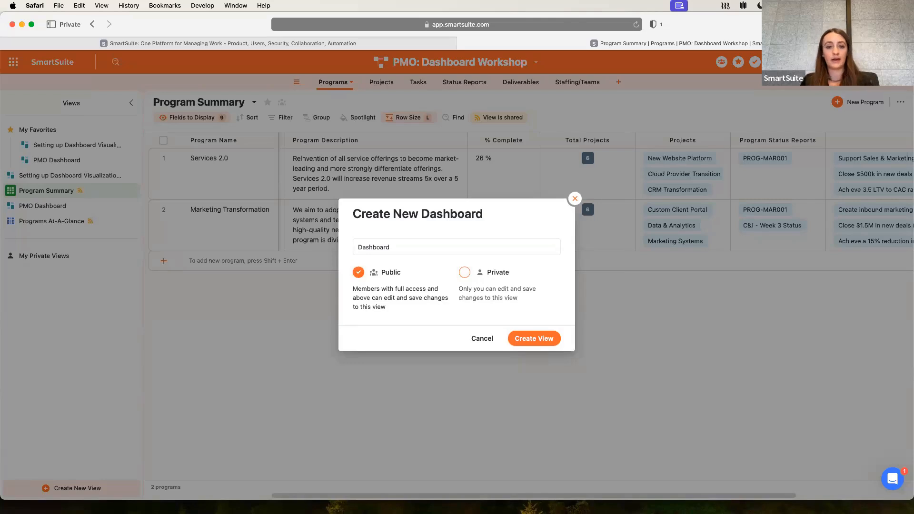
pyautogui.click(524, 345)
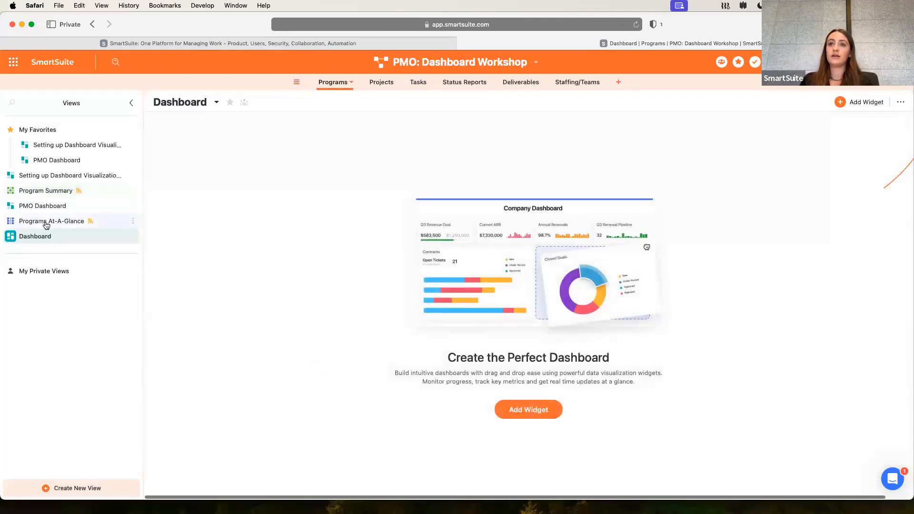
pyautogui.moveTo(47, 237); pyautogui.dragTo(63, 192)
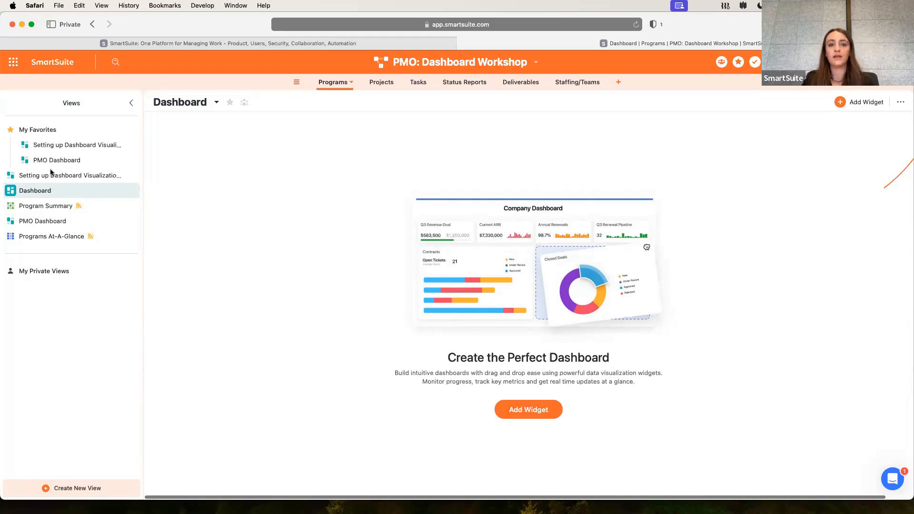
# Create a public dashboard view named Project Dashboard in the Projects table
pyautogui.click(377, 83)
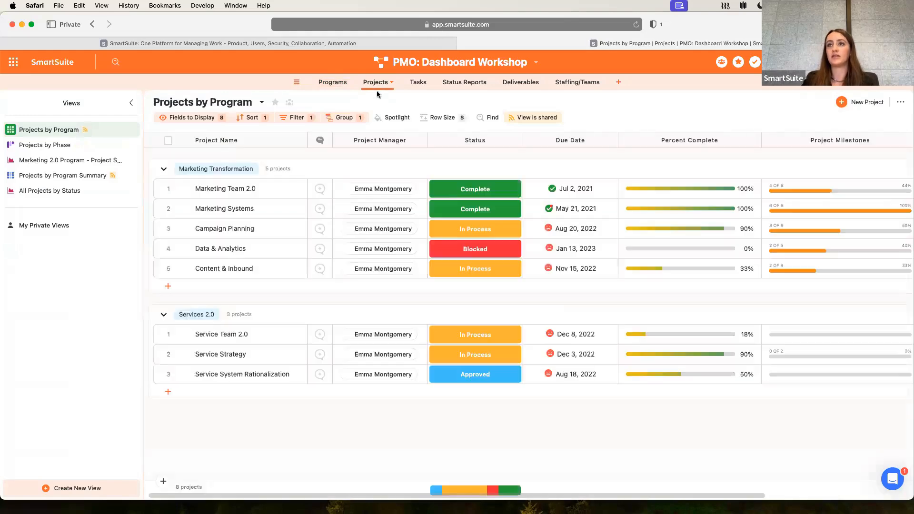
pyautogui.click(105, 495)
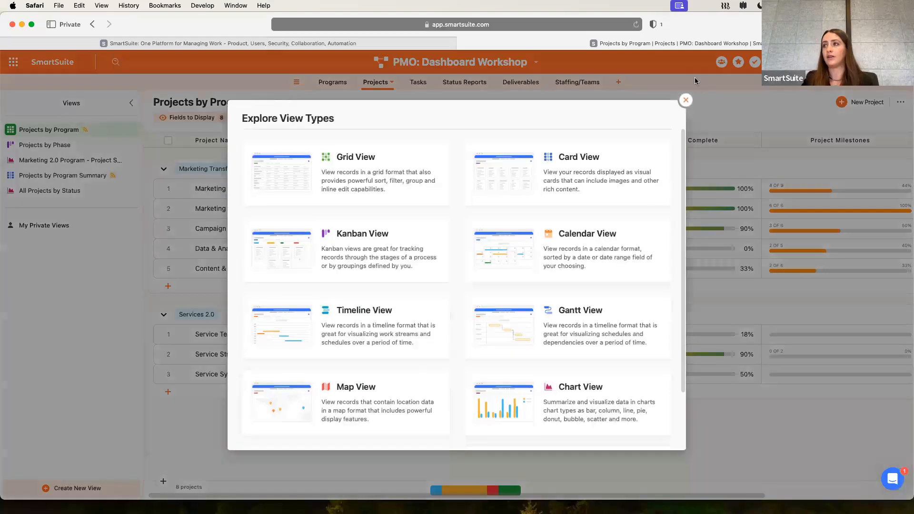
pyautogui.click(359, 78)
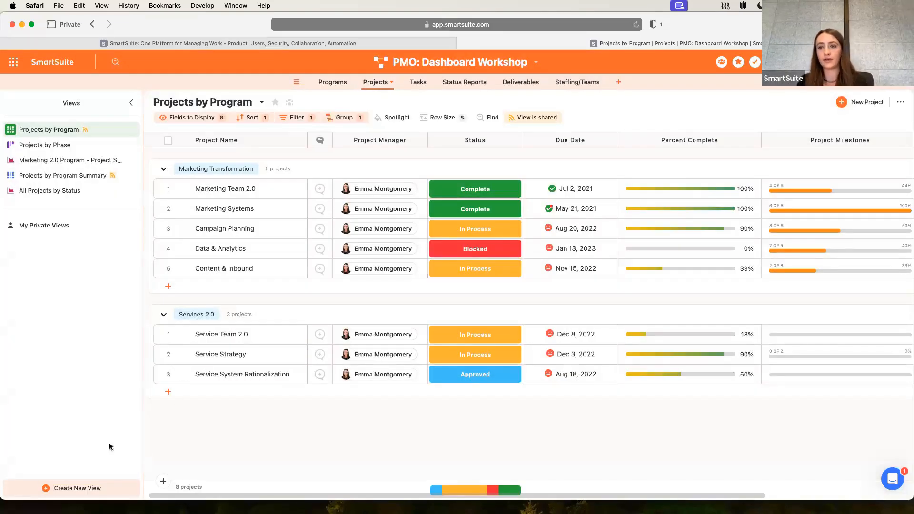
pyautogui.click(71, 489)
pyautogui.scroll(-3, 347, 409)
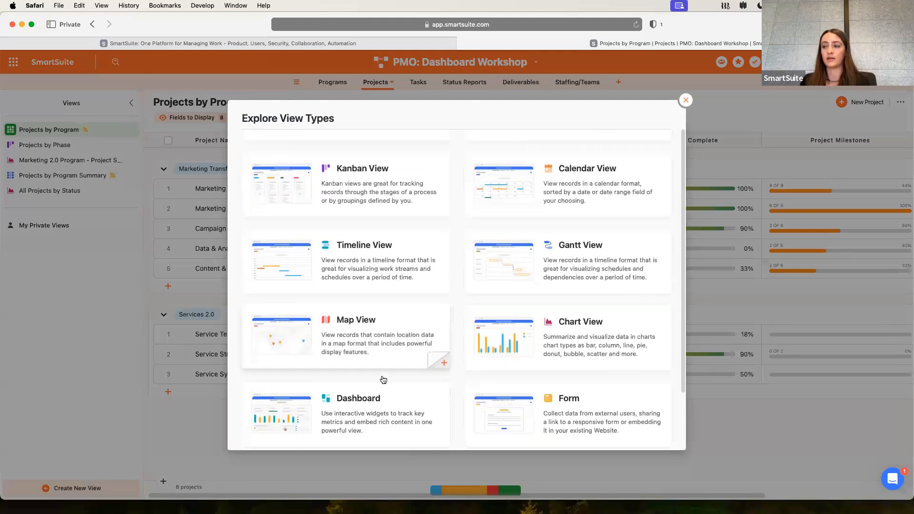
pyautogui.click(374, 384)
pyautogui.doubleClick(434, 246)
pyautogui.write('Project Dashboard')
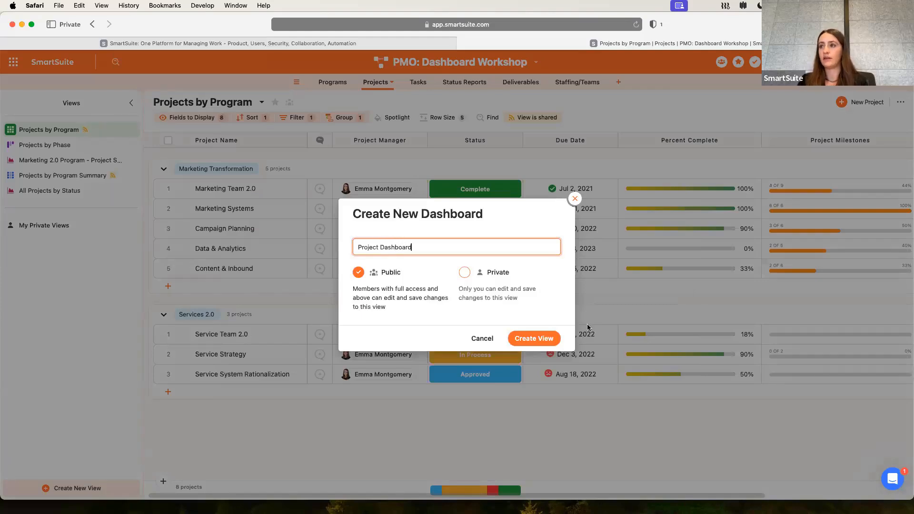
pyautogui.click(534, 338)
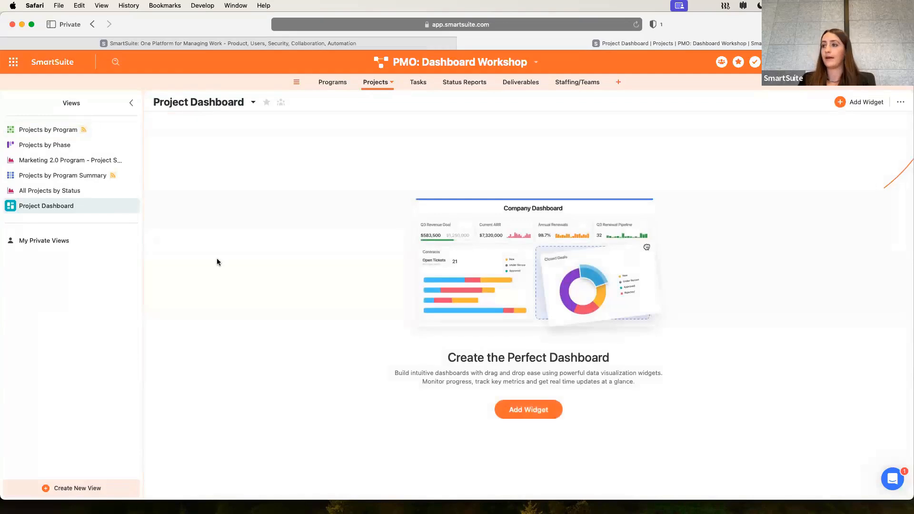
# Look through the Widget Library's metrics and charts, and start a Comparison Metric widget for the Project Dashboard
pyautogui.click(537, 414)
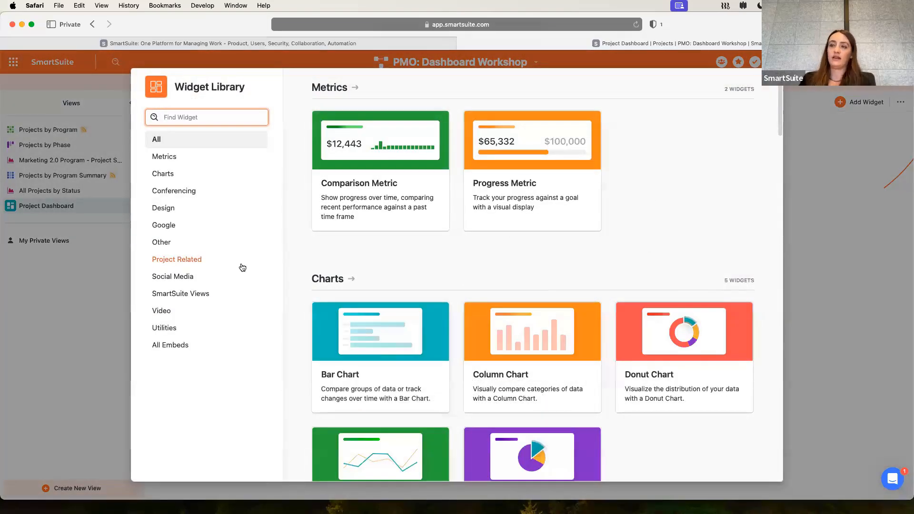
pyautogui.scroll(-2, 381, 261)
pyautogui.scroll(2, 381, 262)
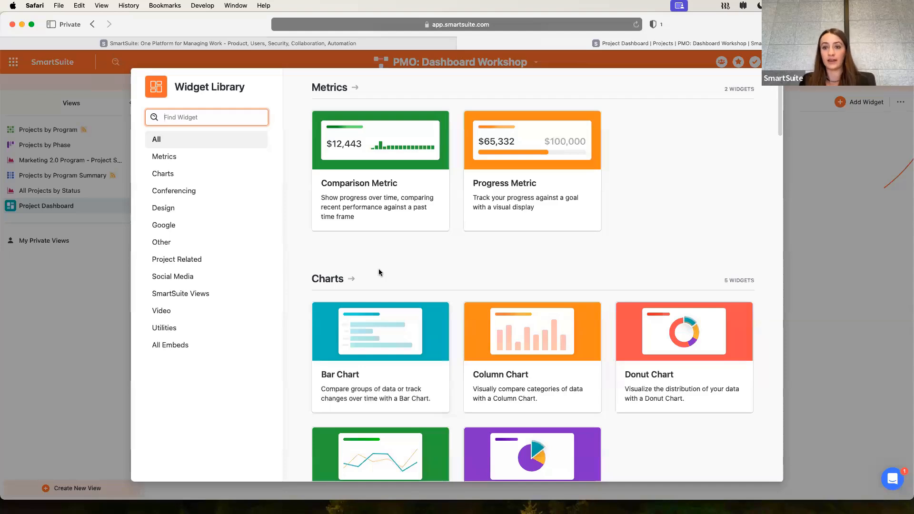
pyautogui.scroll(-2, 391, 281)
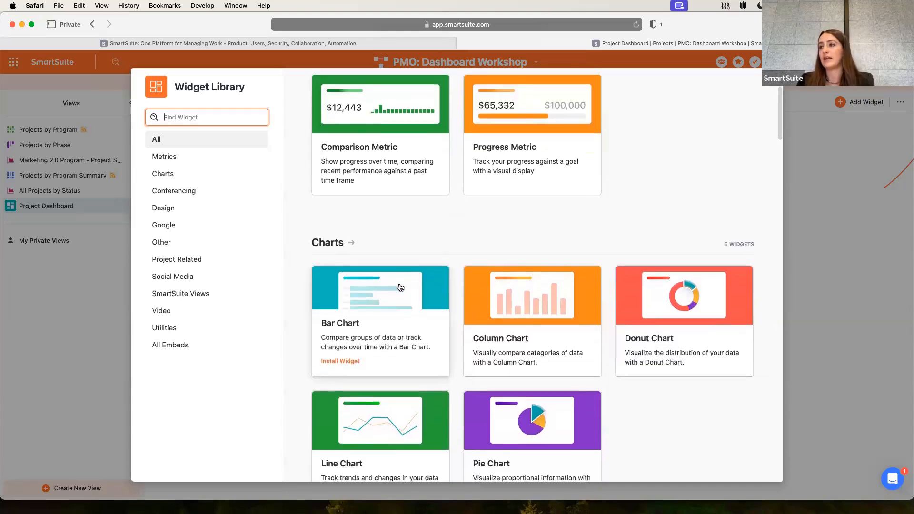
pyautogui.scroll(3, 400, 286)
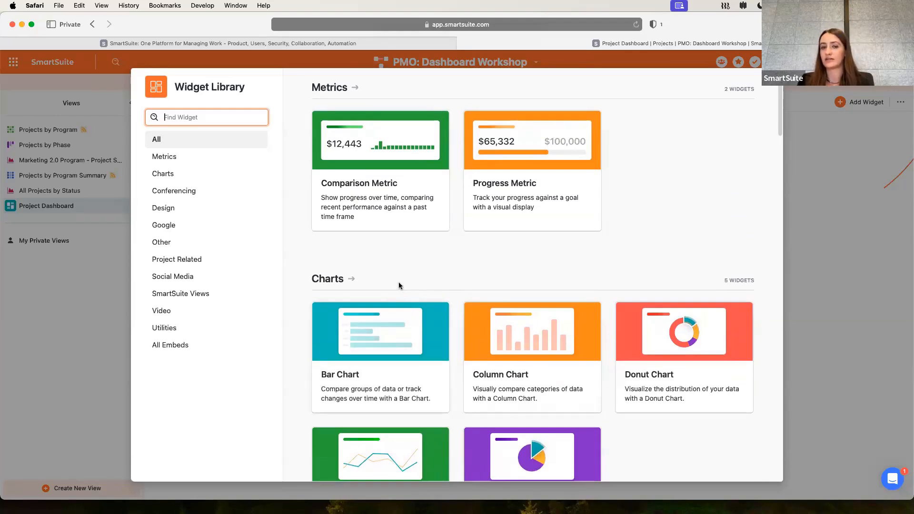
pyautogui.moveTo(406, 167)
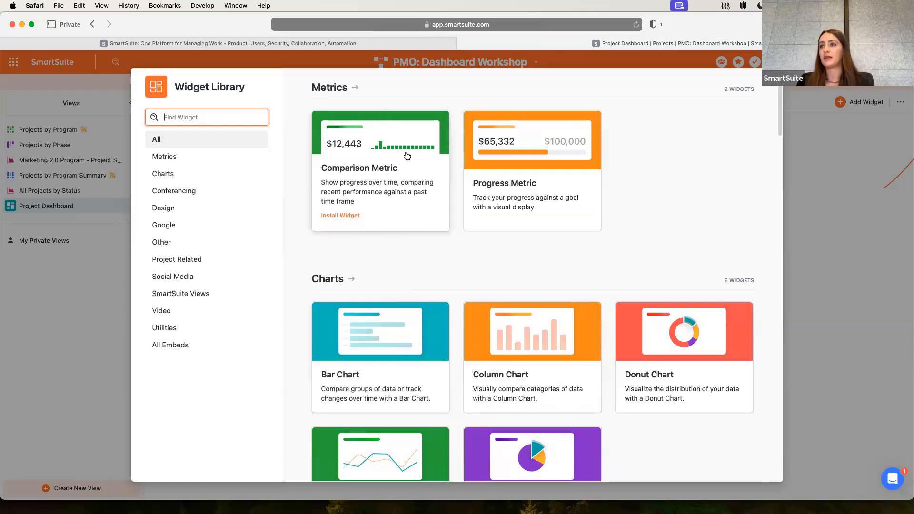
pyautogui.click(393, 186)
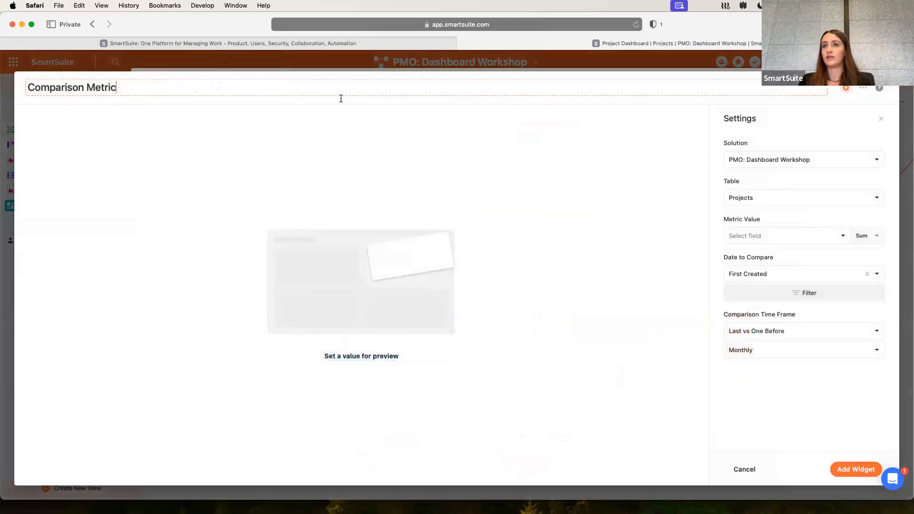
# Title the comparison metric widget "Tasks Assigned"
pyautogui.tripleClick(79, 83)
pyautogui.write('Tas')
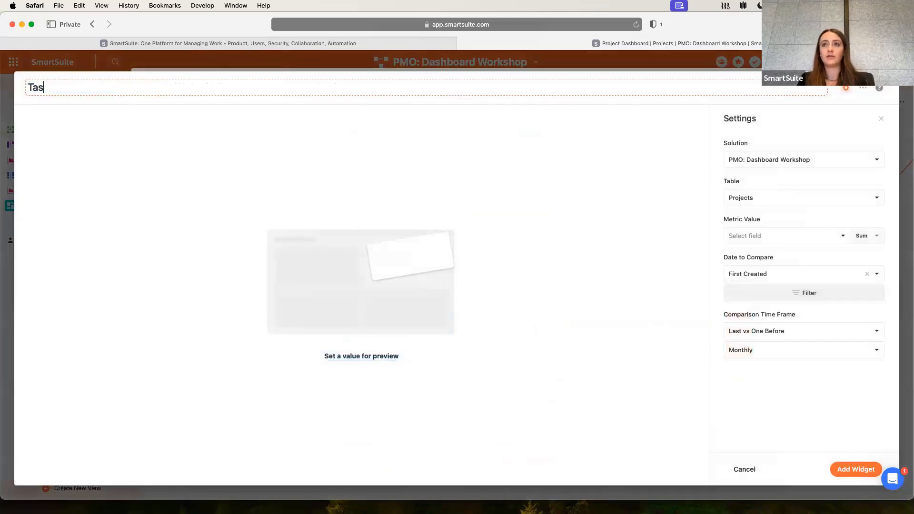
pyautogui.write('l')
pyautogui.press('BackSpace')
pyautogui.write('ks Assigned')
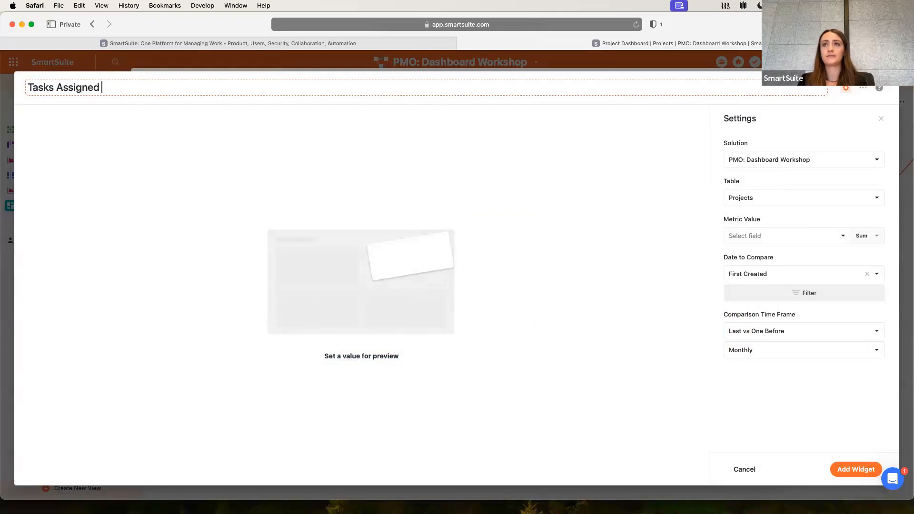
pyautogui.tripleClick(70, 88)
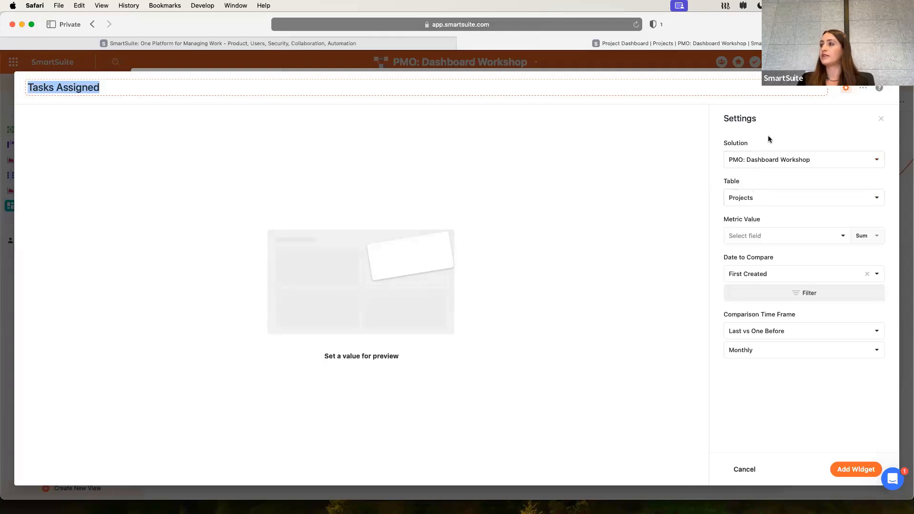
# Set the widget's source to the Tasks table of the PMO: Dashboard Workshop solution, with Task as the metric value
pyautogui.click(774, 157)
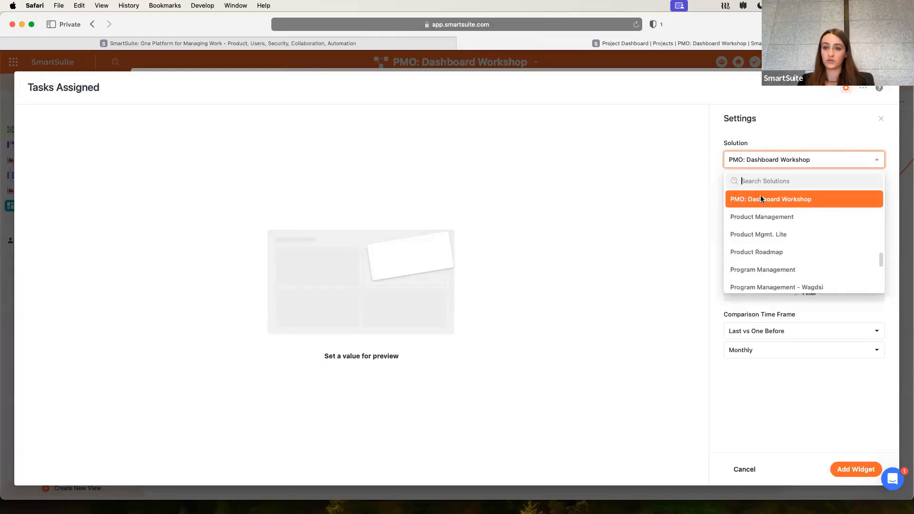
pyautogui.click(756, 159)
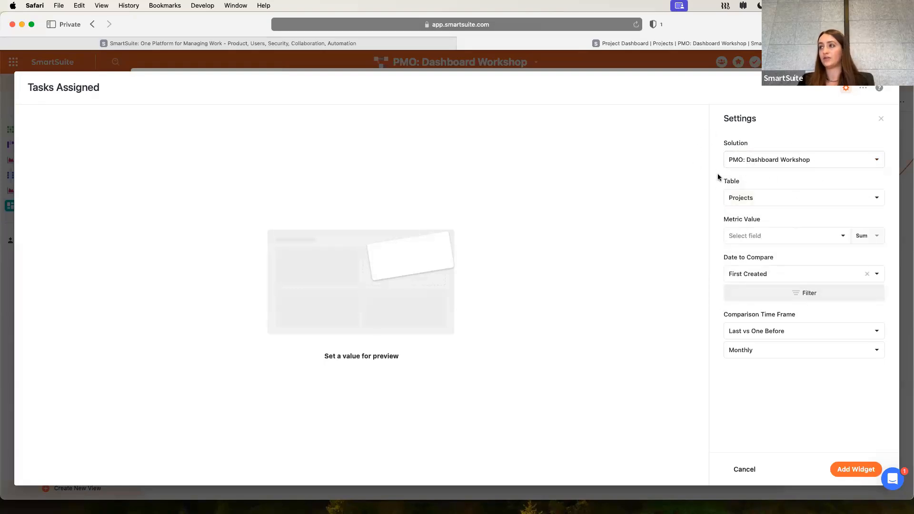
pyautogui.click(747, 200)
pyautogui.click(756, 269)
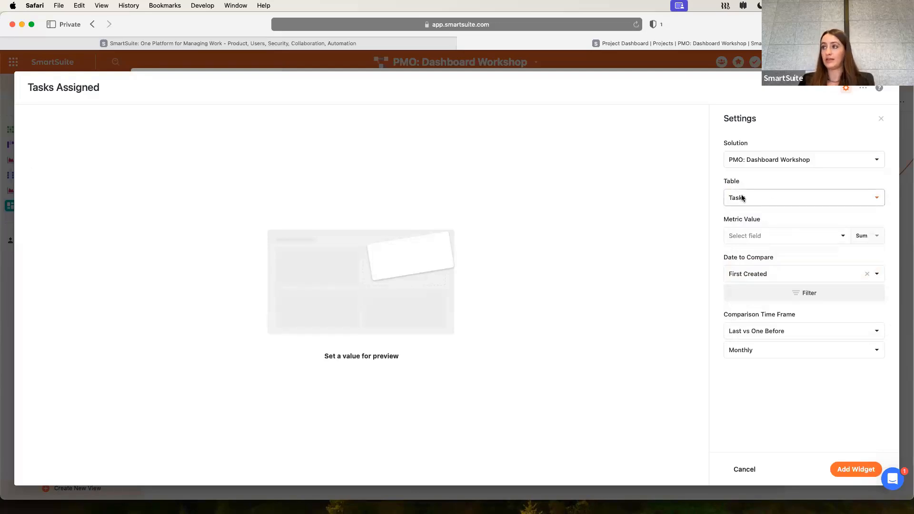
pyautogui.click(742, 234)
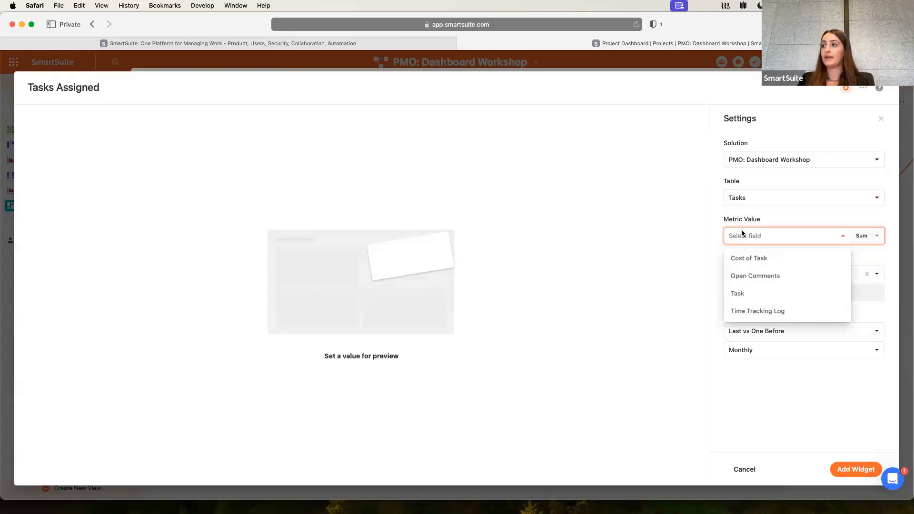
pyautogui.click(752, 298)
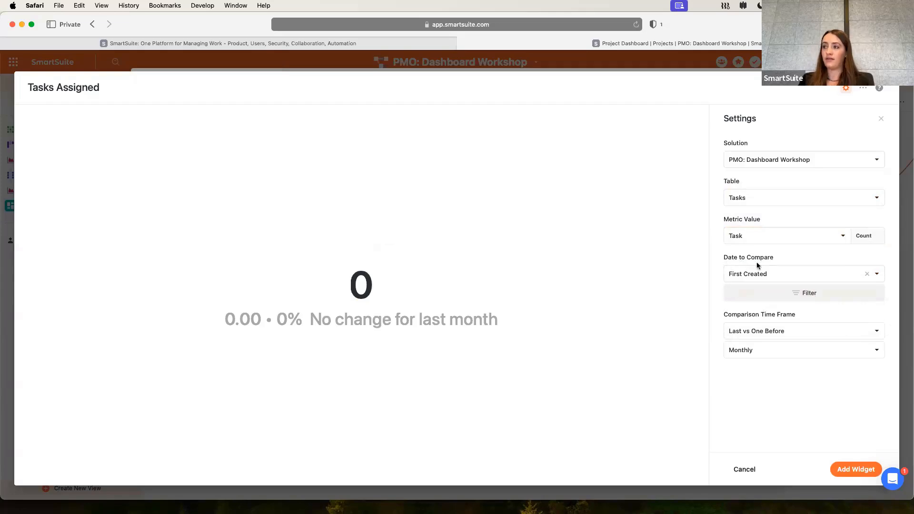
# Try First Created as the widget's comparison date, and leave the Date to Compare setting empty
pyautogui.click(867, 274)
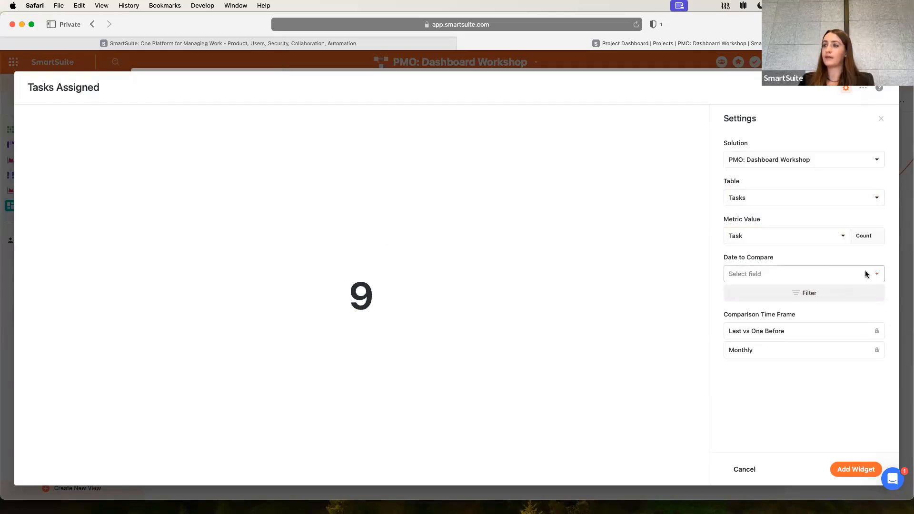
pyautogui.click(764, 274)
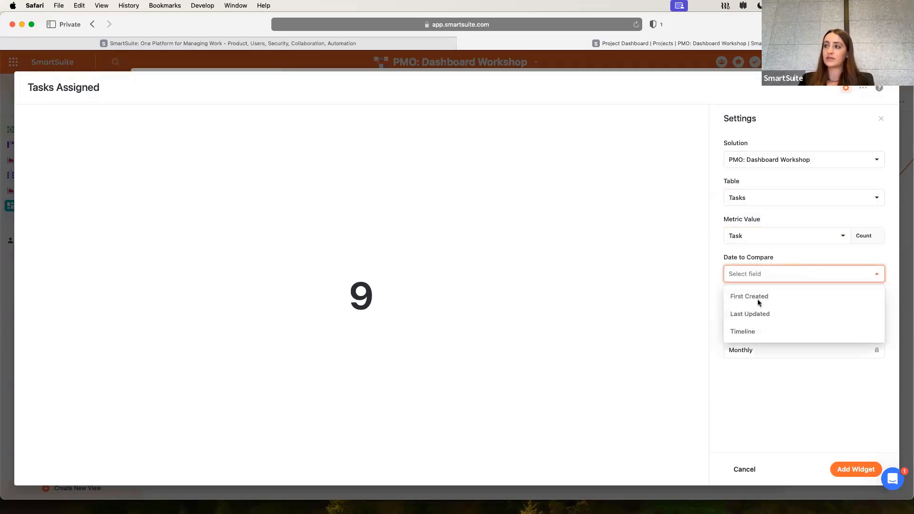
pyautogui.click(757, 298)
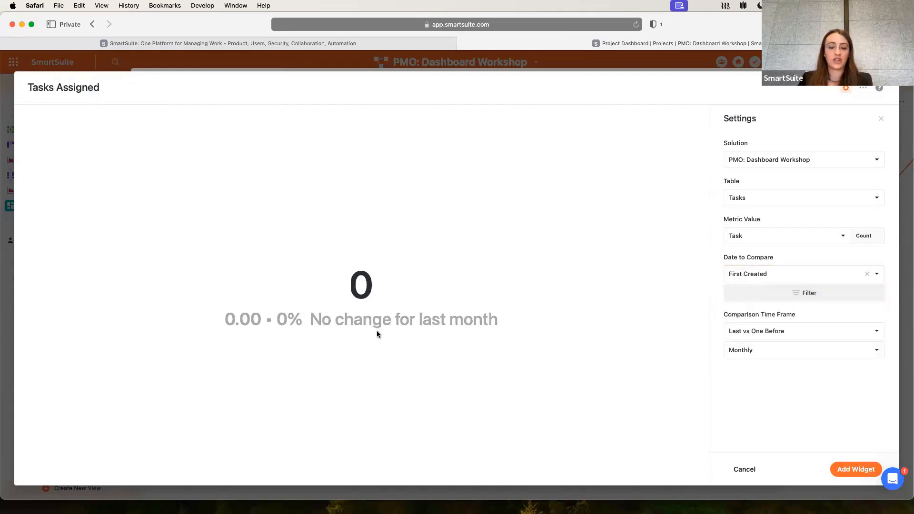
pyautogui.click(867, 275)
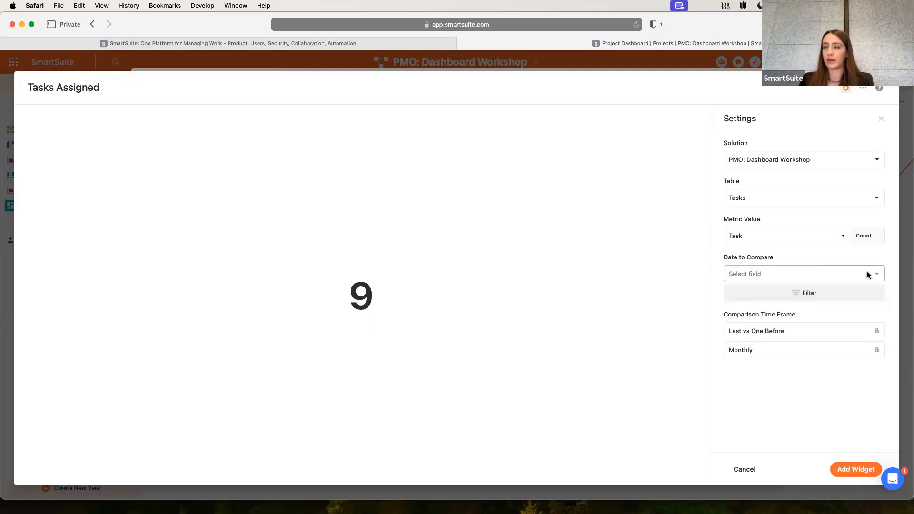
# Filter the Tasks Assigned widget to records where Assigned To is not empty, and add it to the Project Dashboard
pyautogui.click(828, 294)
pyautogui.click(601, 326)
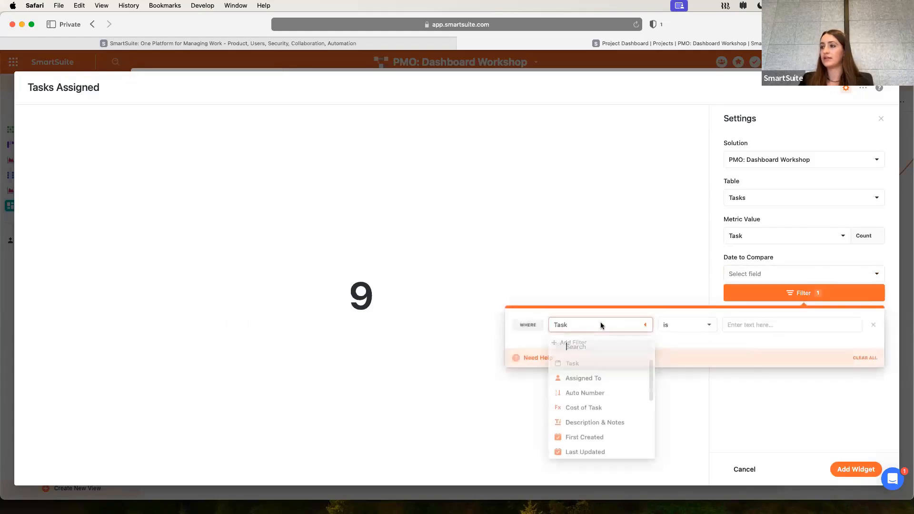
pyautogui.click(804, 293)
pyautogui.click(804, 291)
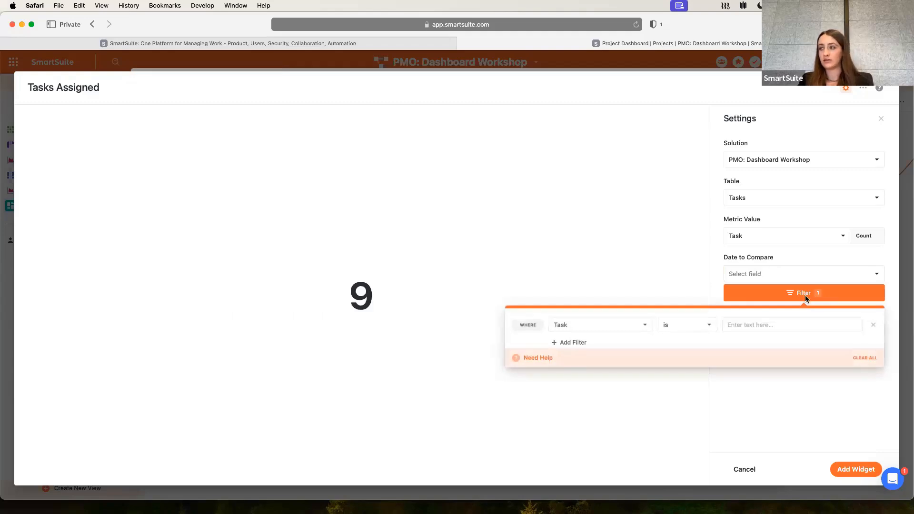
pyautogui.click(599, 329)
pyautogui.write('ass')
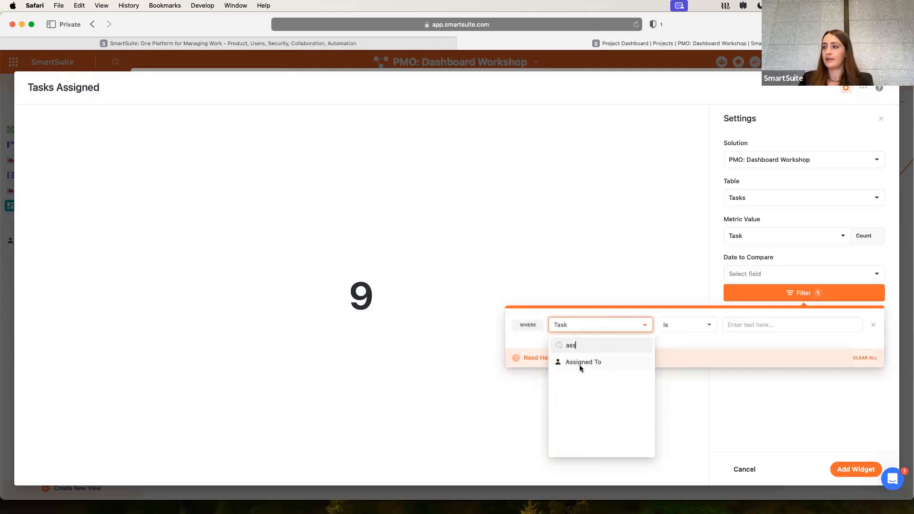
pyautogui.click(581, 363)
pyautogui.click(673, 328)
pyautogui.scroll(-2, 686, 390)
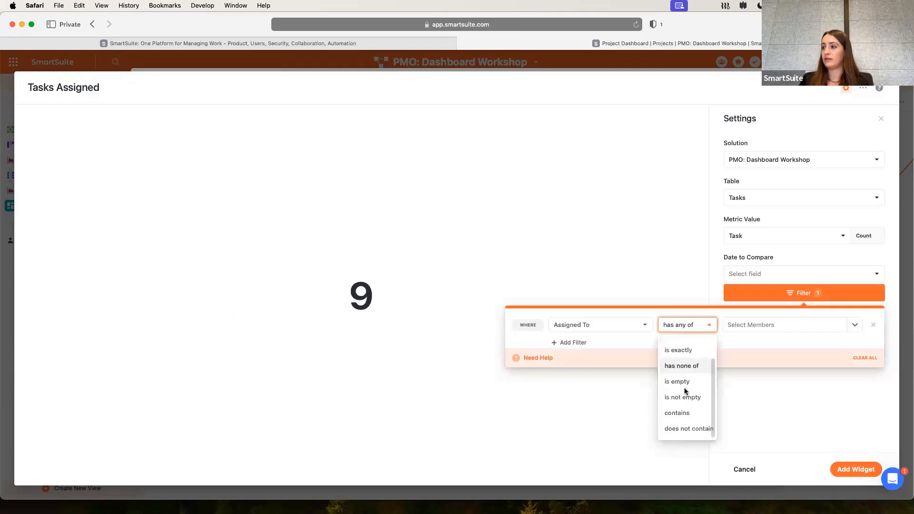
pyautogui.click(684, 400)
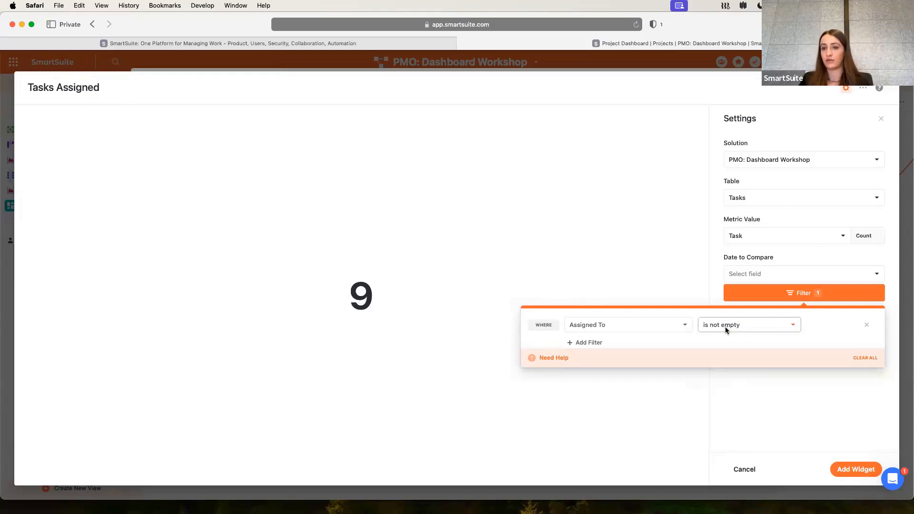
pyautogui.click(852, 469)
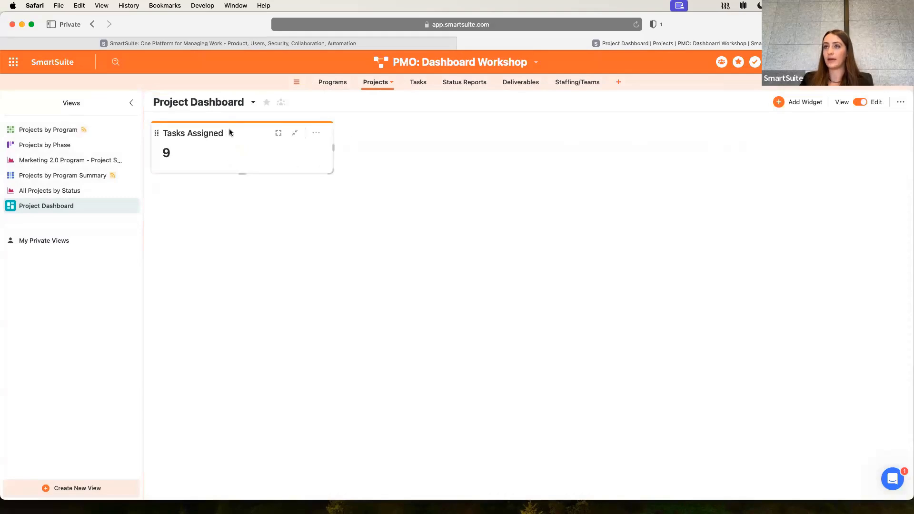
# Clear the Project Manager of the Marketing Team 2.0 and Marketing Systems projects in the Projects by Program view
pyautogui.click(66, 136)
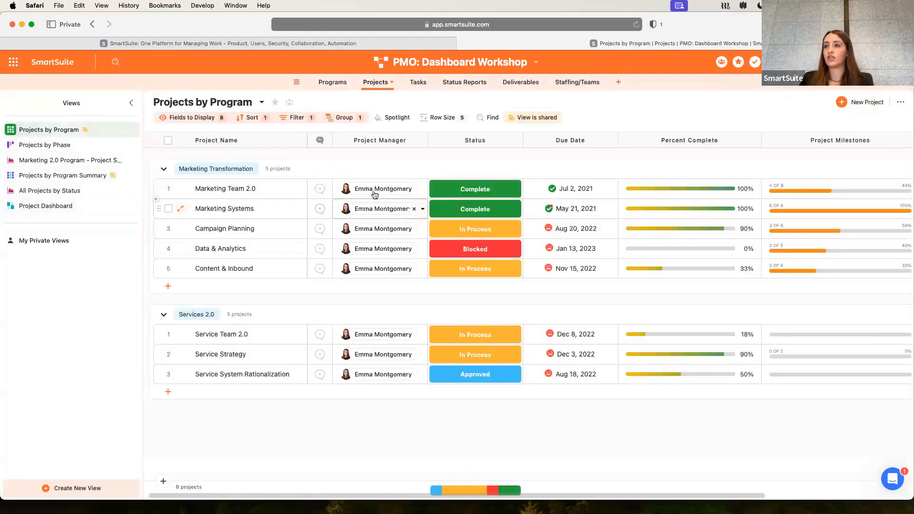
pyautogui.click(415, 189)
pyautogui.click(414, 210)
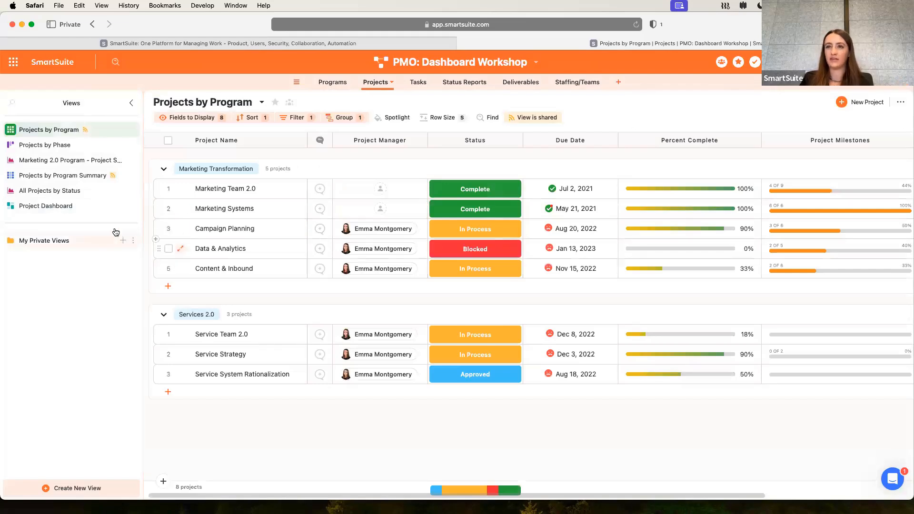
# Move the Project Dashboard view directly below Projects by Program, and open it in edit mode
pyautogui.moveTo(79, 210); pyautogui.dragTo(82, 148)
pyautogui.click(82, 148)
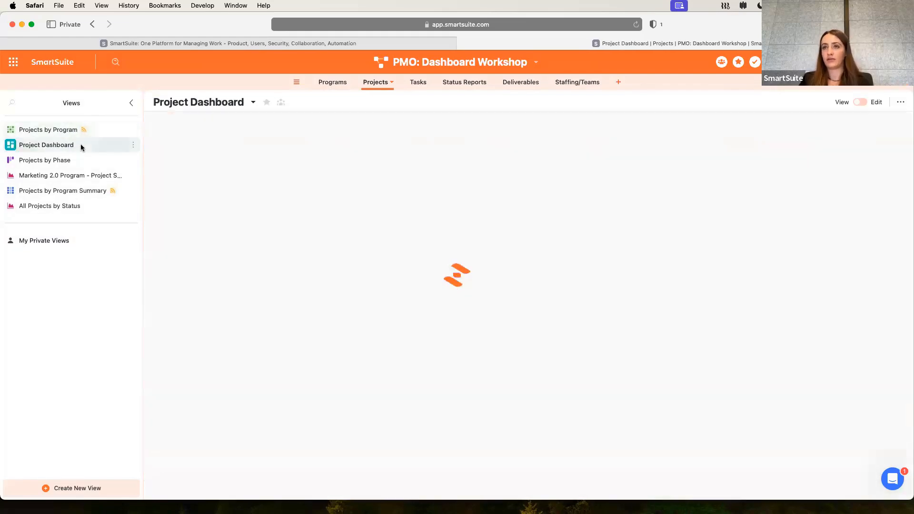
pyautogui.click(861, 103)
pyautogui.click(863, 105)
pyautogui.click(862, 104)
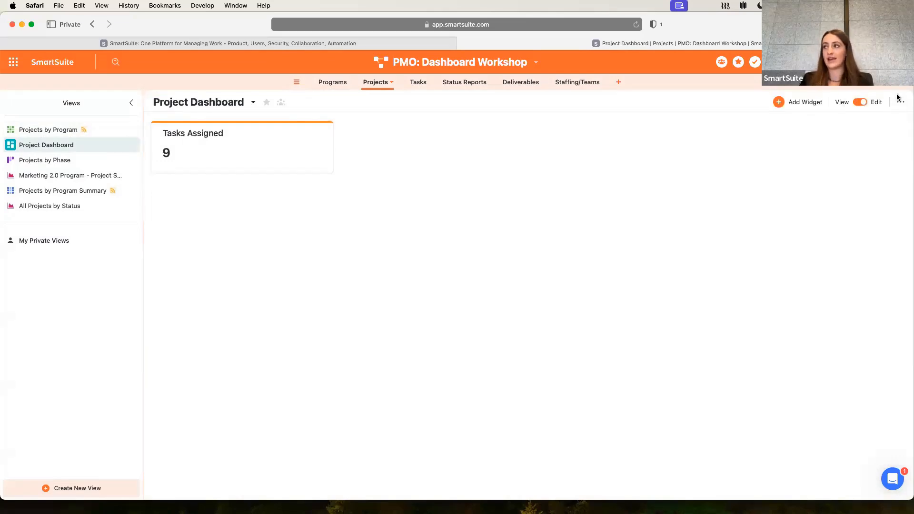
# Start another Comparison Metric widget on the Project Dashboard and title it "Tasks Unassigned"
pyautogui.click(780, 102)
pyautogui.click(364, 181)
pyautogui.tripleClick(112, 90)
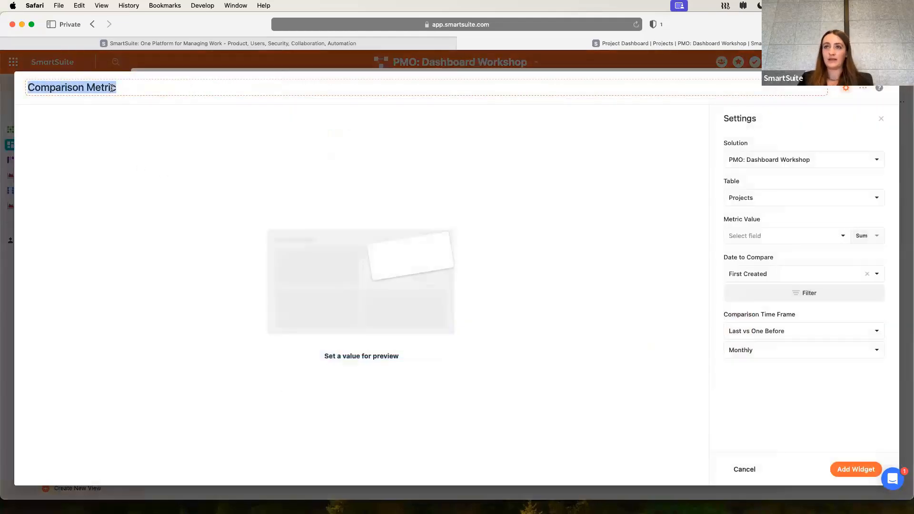
pyautogui.write('Tasks ')
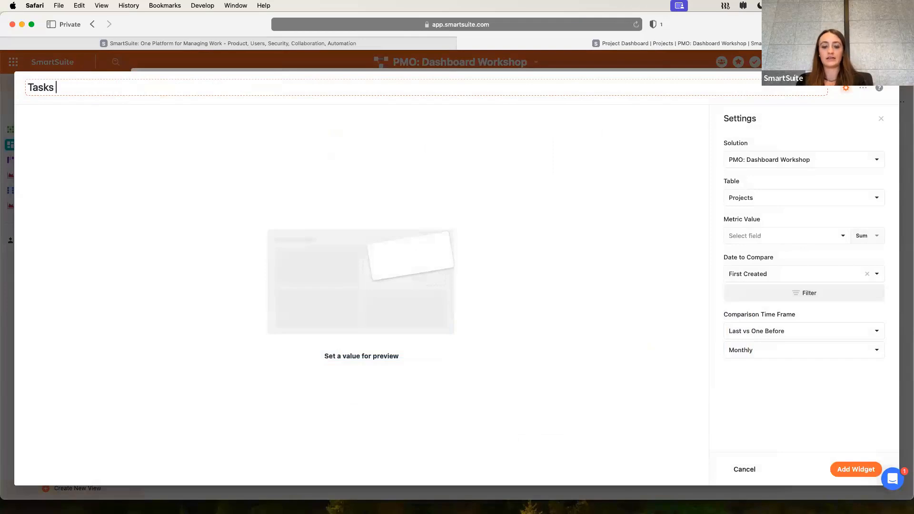
pyautogui.write('Unassigned')
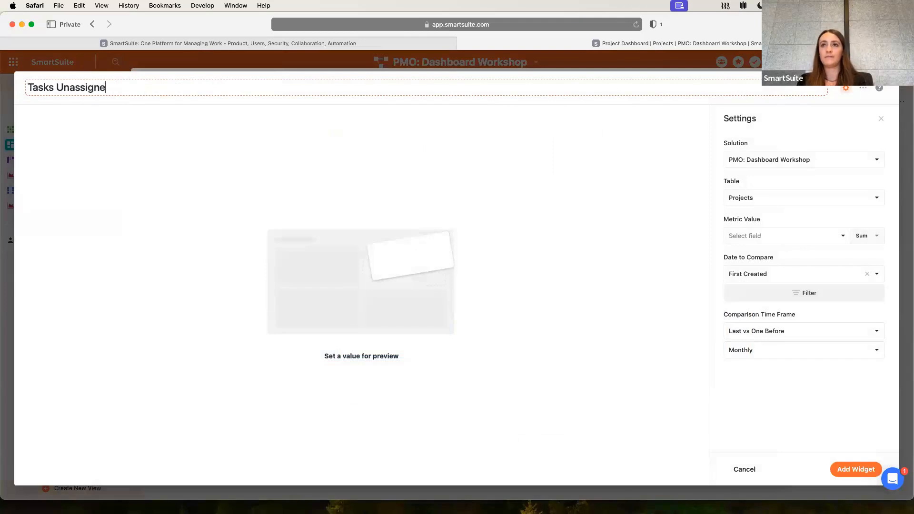
# Set the widget's source to the Tasks table with Task as the metric value, and clear its Date to Compare
pyautogui.click(756, 235)
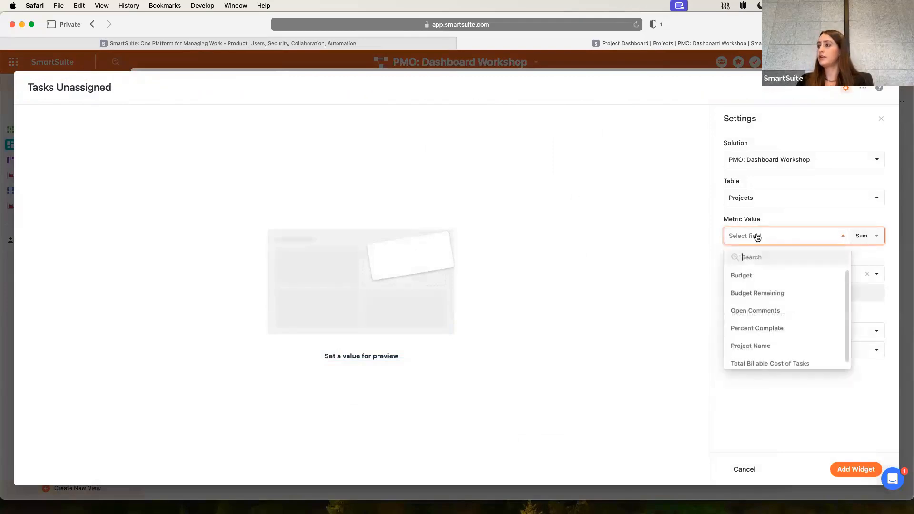
pyautogui.click(770, 202)
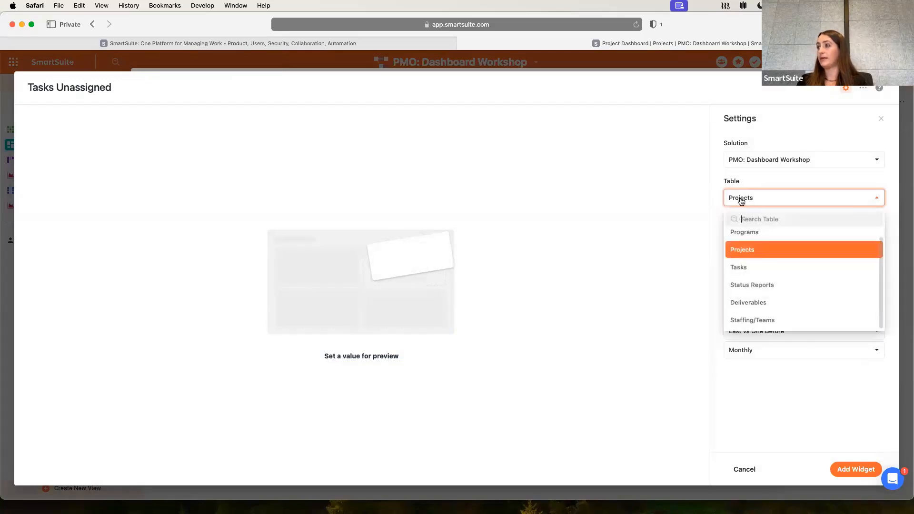
pyautogui.click(764, 266)
pyautogui.click(745, 235)
pyautogui.click(757, 294)
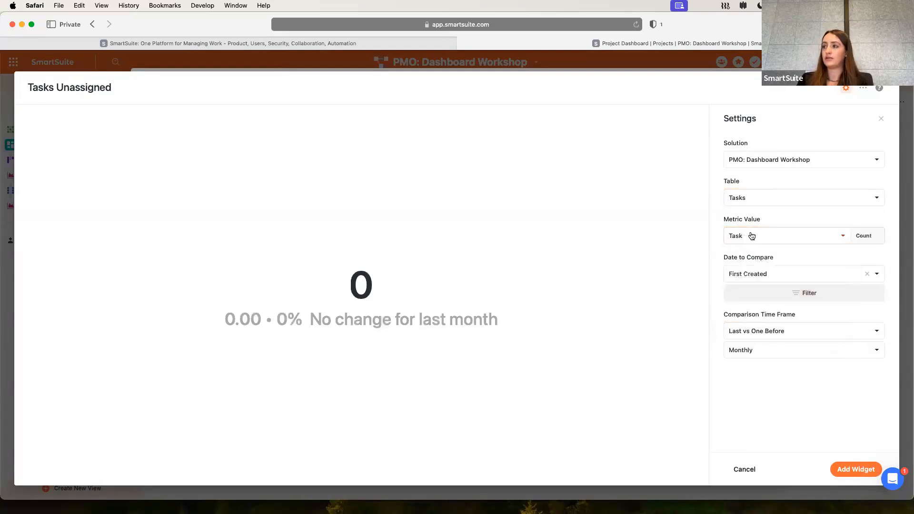
pyautogui.click(867, 275)
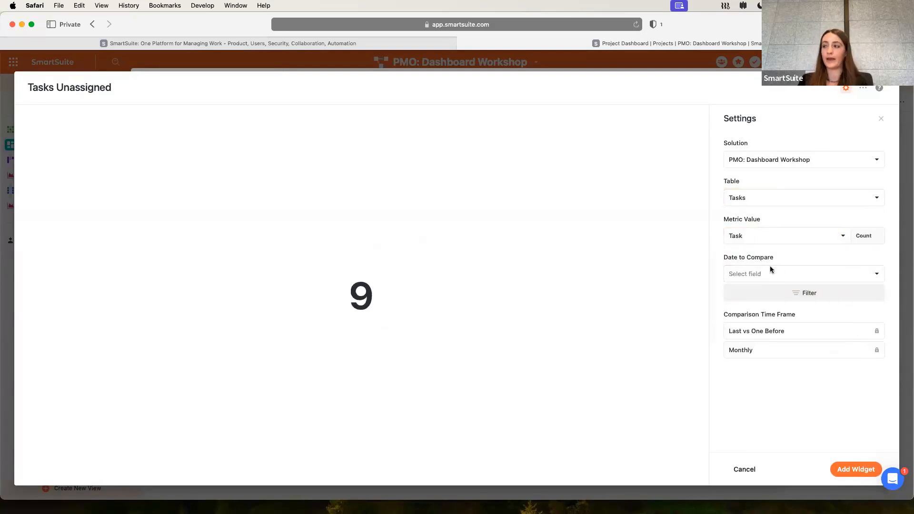
# Filter the Tasks Unassigned widget to records where Assigned To is empty, and add it to the dashboard
pyautogui.click(795, 299)
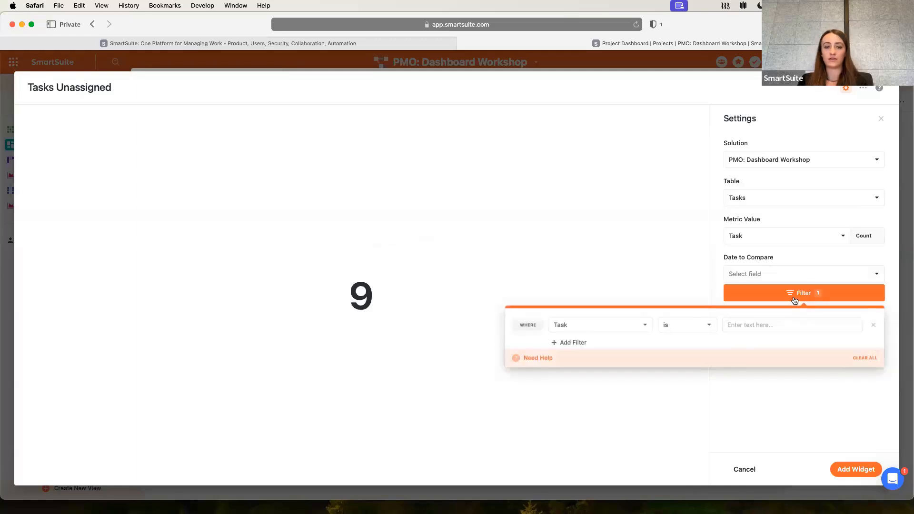
pyautogui.click(598, 325)
pyautogui.write('ass')
pyautogui.click(583, 363)
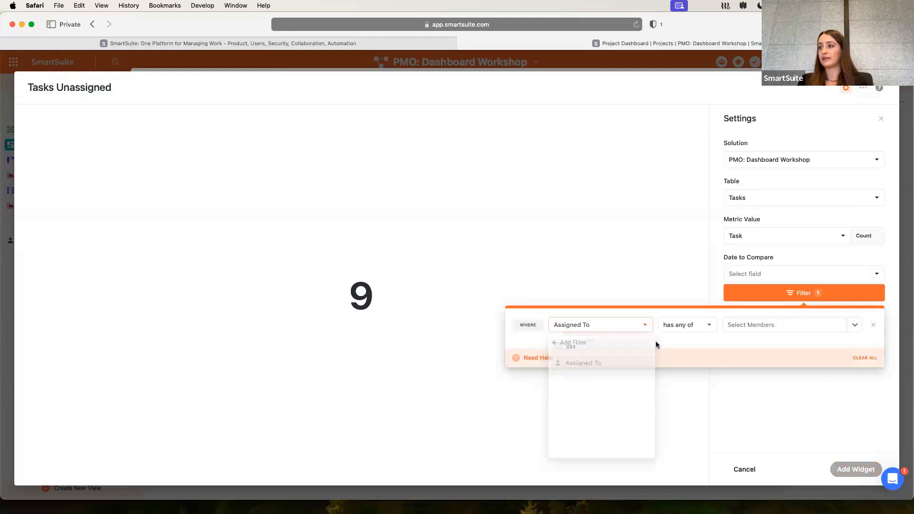
pyautogui.click(699, 325)
pyautogui.scroll(-2, 689, 405)
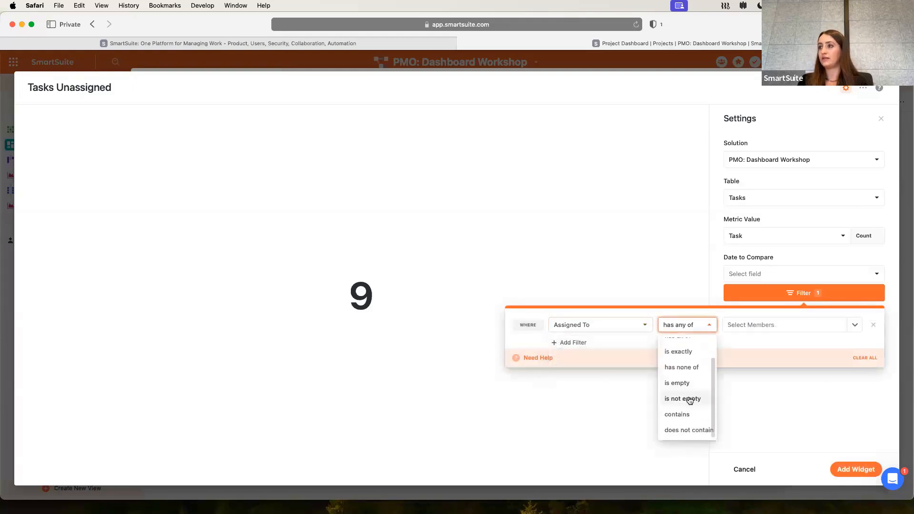
pyautogui.click(678, 383)
pyautogui.click(667, 402)
pyautogui.click(818, 291)
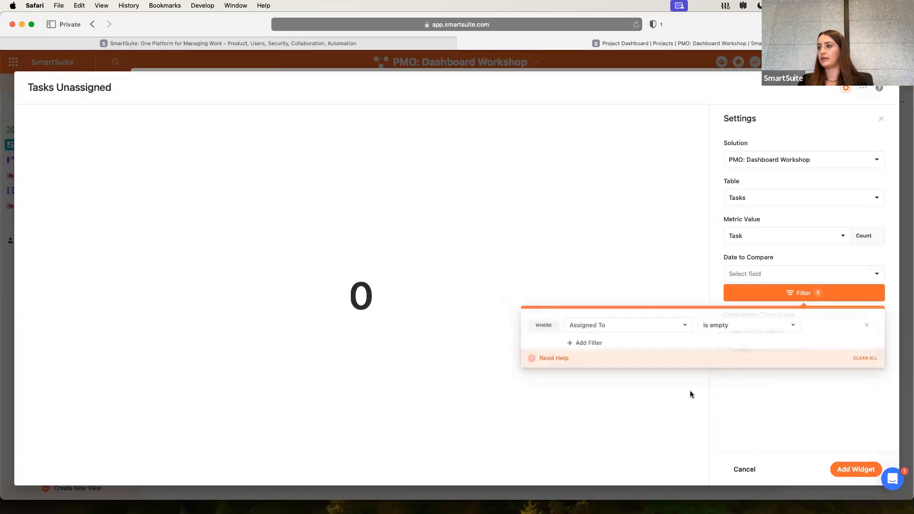
pyautogui.click(690, 394)
pyautogui.click(856, 469)
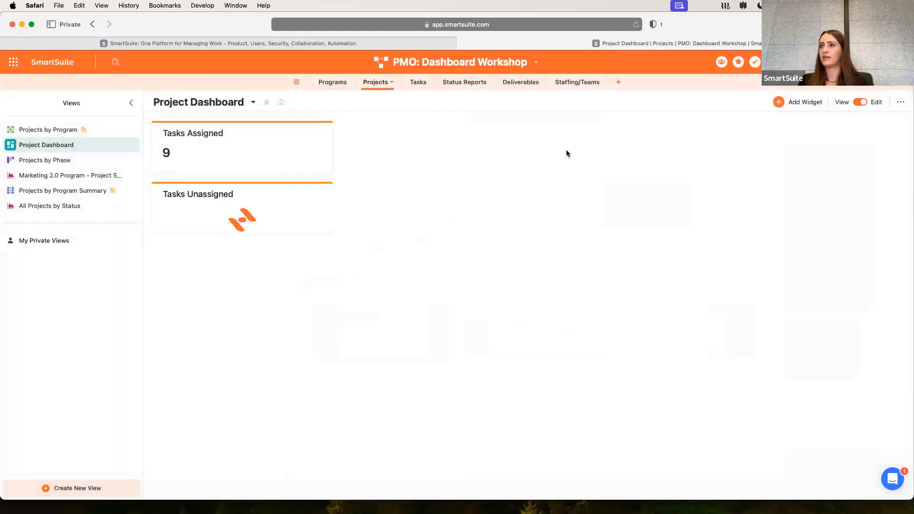
# Remove the assignee from the Business Requirements and Launch tasks under Campaign Planning in the Tasks table
pyautogui.click(419, 84)
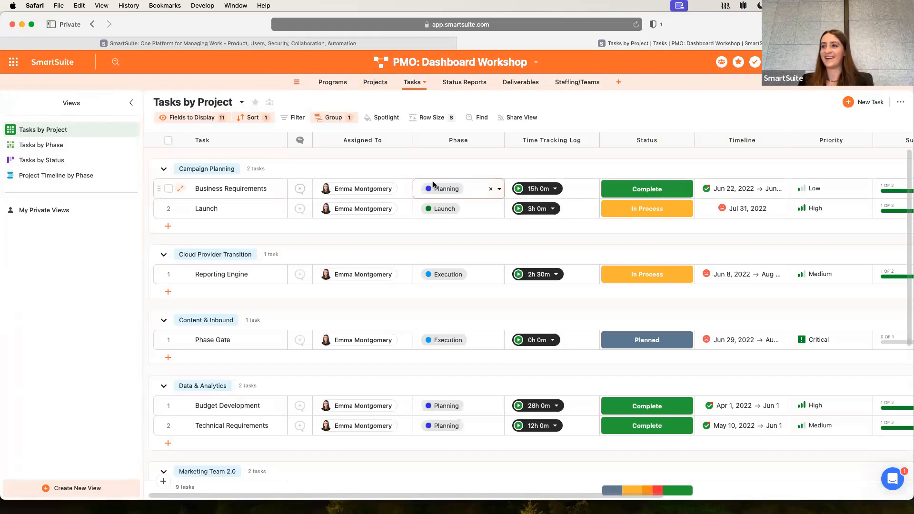
pyautogui.click(402, 190)
pyautogui.click(402, 208)
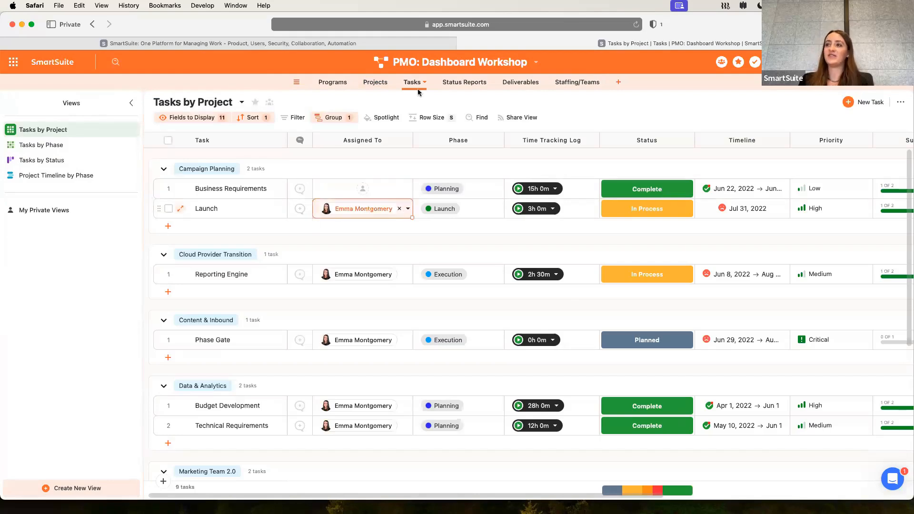
pyautogui.click(400, 210)
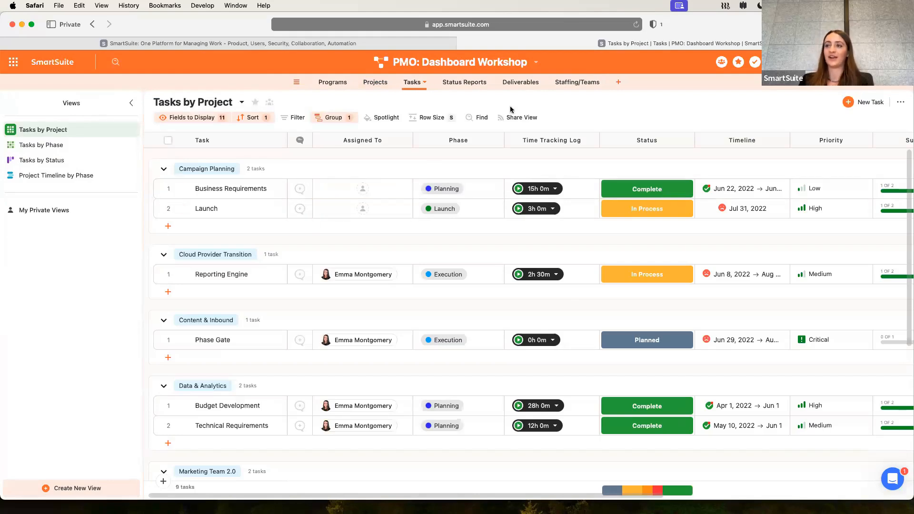
# Place the Tasks Unassigned widget beside the Tasks Assigned widget on the Project Dashboard
pyautogui.click(375, 82)
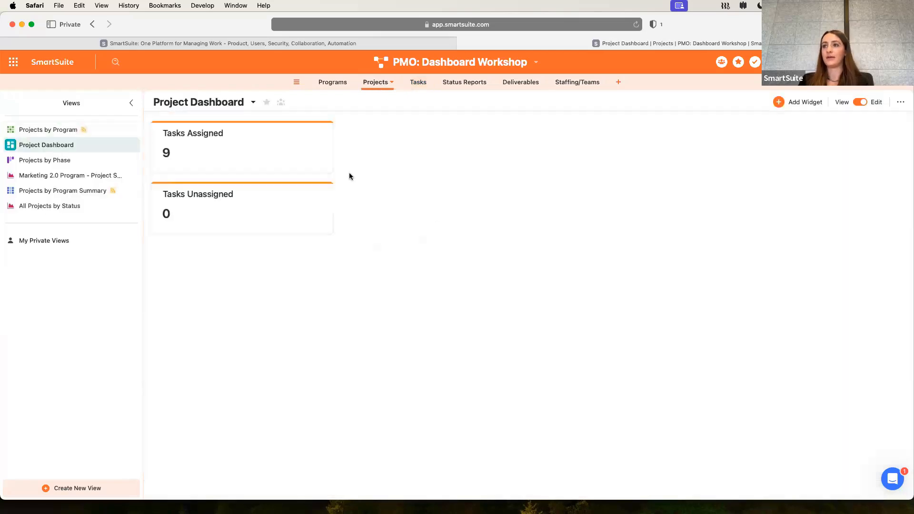
pyautogui.moveTo(156, 195); pyautogui.dragTo(365, 138)
# Reload the Project Dashboard and check its two task metrics against the assignees in the Tasks by Project view
pyautogui.click(418, 82)
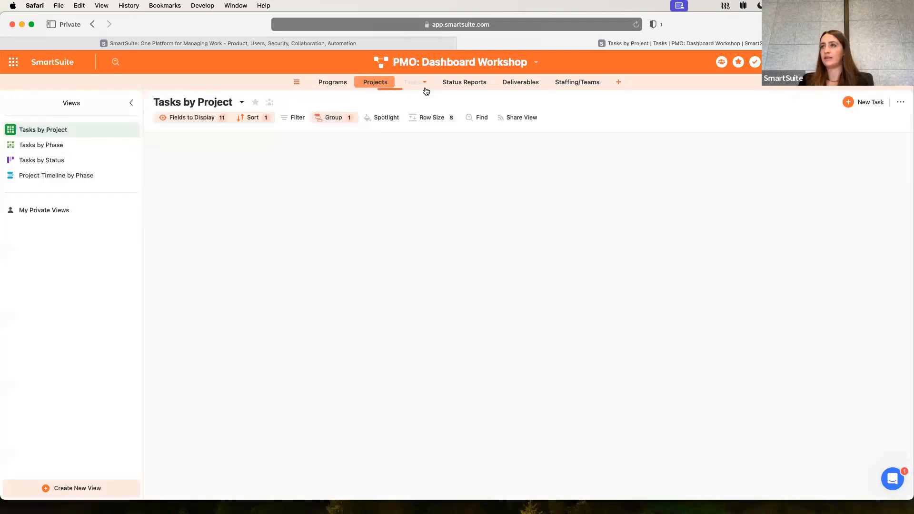
pyautogui.click(375, 82)
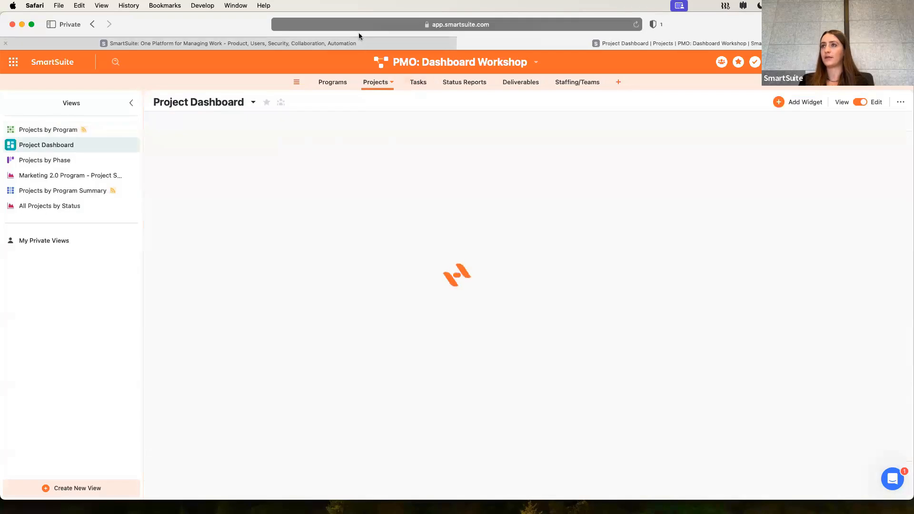
pyautogui.click(352, 25)
pyautogui.press('Return')
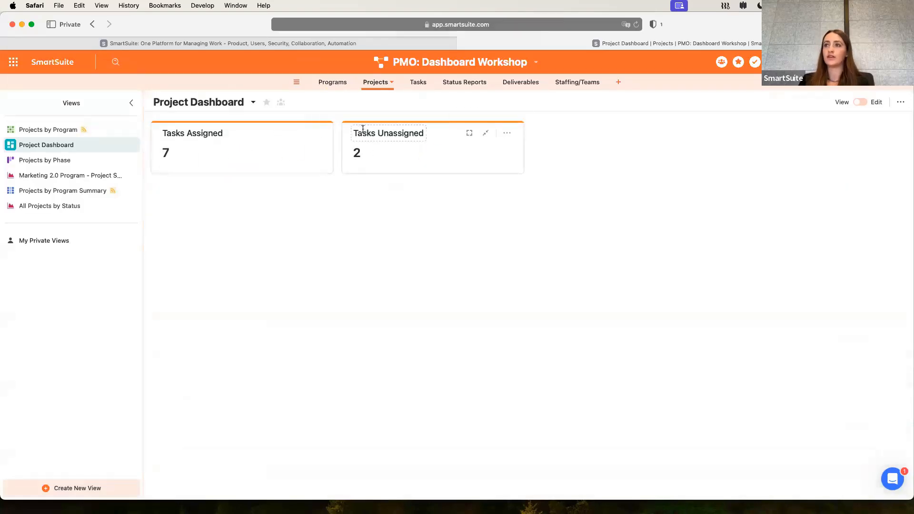
pyautogui.click(419, 82)
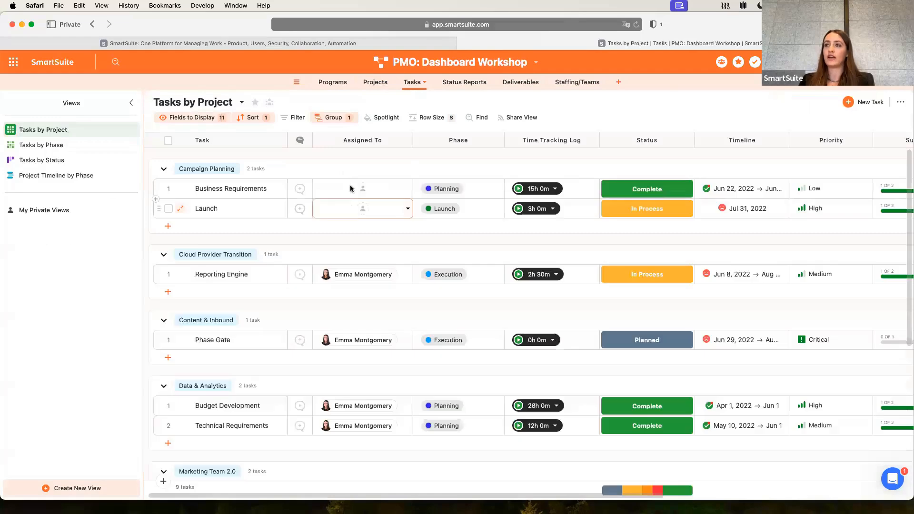
pyautogui.click(375, 82)
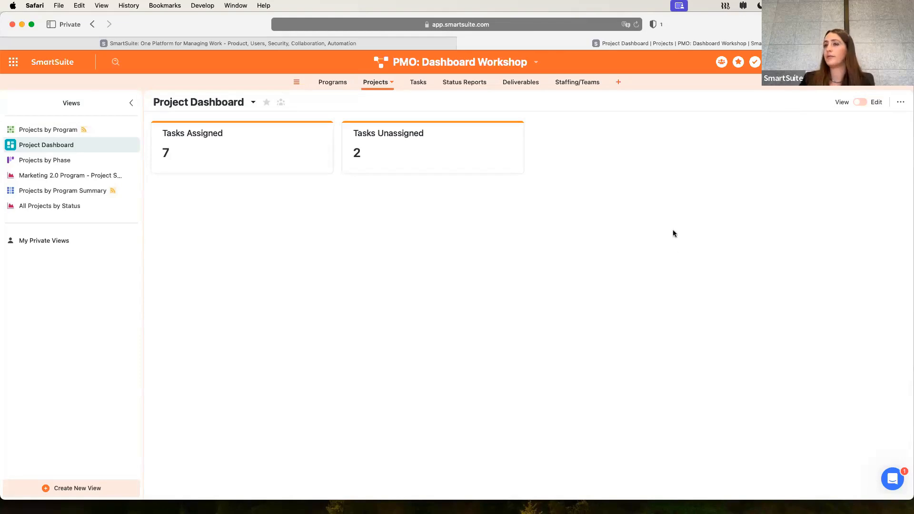
# Put the Project Dashboard in edit mode and start a Column Chart widget titled "Tasks by Assignee"
pyautogui.click(860, 102)
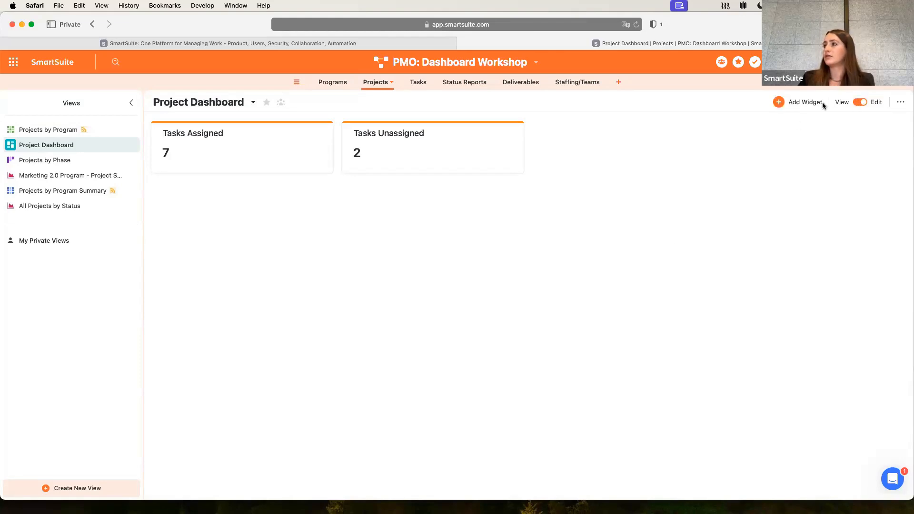
pyautogui.click(805, 102)
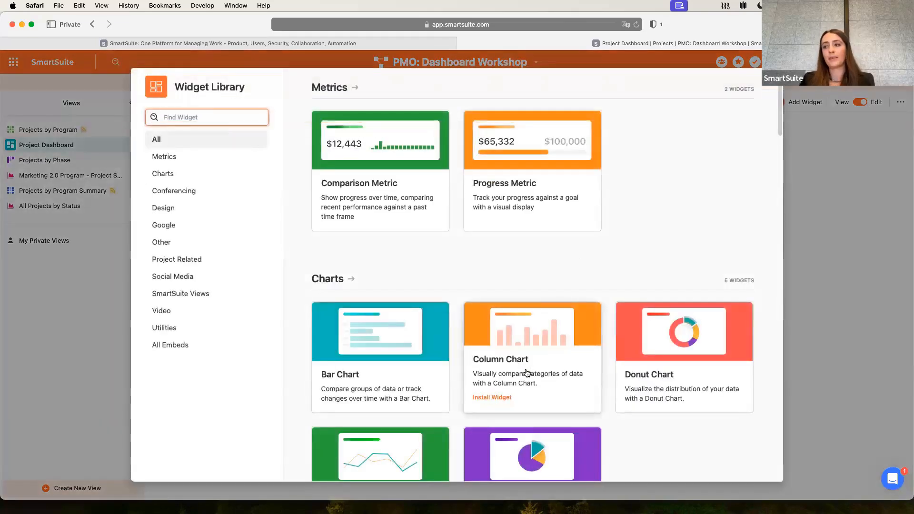
pyautogui.click(526, 382)
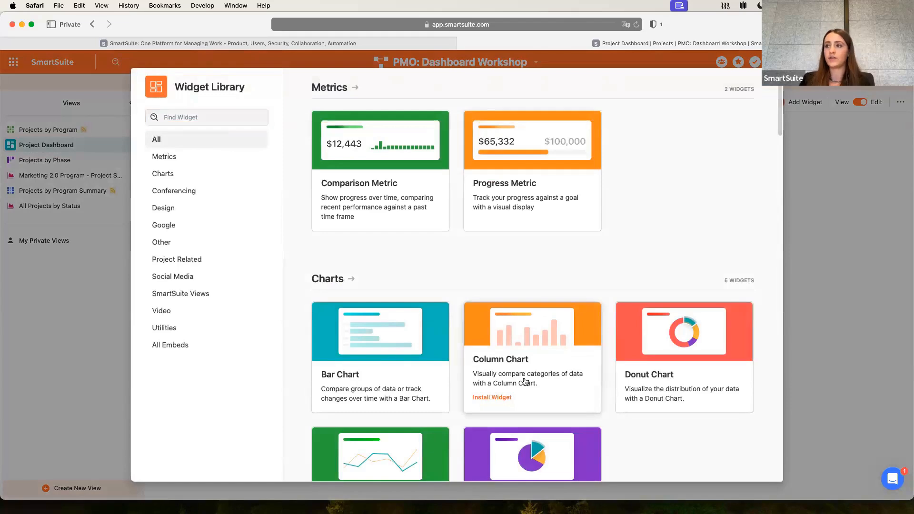
pyautogui.click(525, 382)
pyautogui.tripleClick(72, 88)
pyautogui.write('Tasks by Assignee')
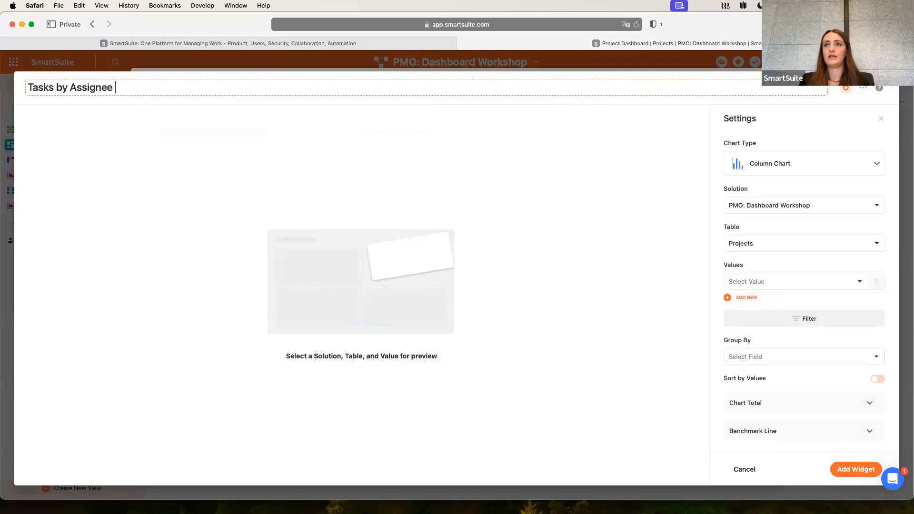
# Set the Tasks by Assignee chart to count Task from the Tasks table, grouped by Assigned To, and add it to the dashboard
pyautogui.click(764, 246)
pyautogui.click(775, 314)
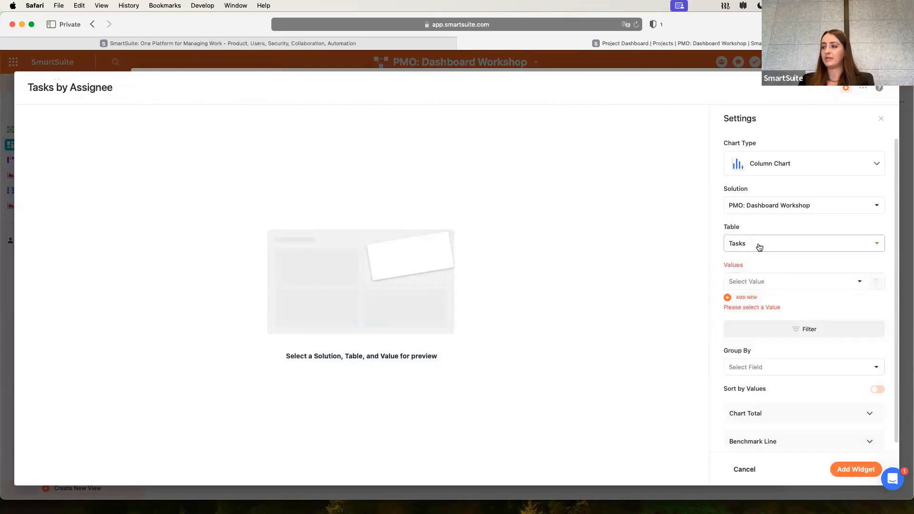
pyautogui.click(746, 283)
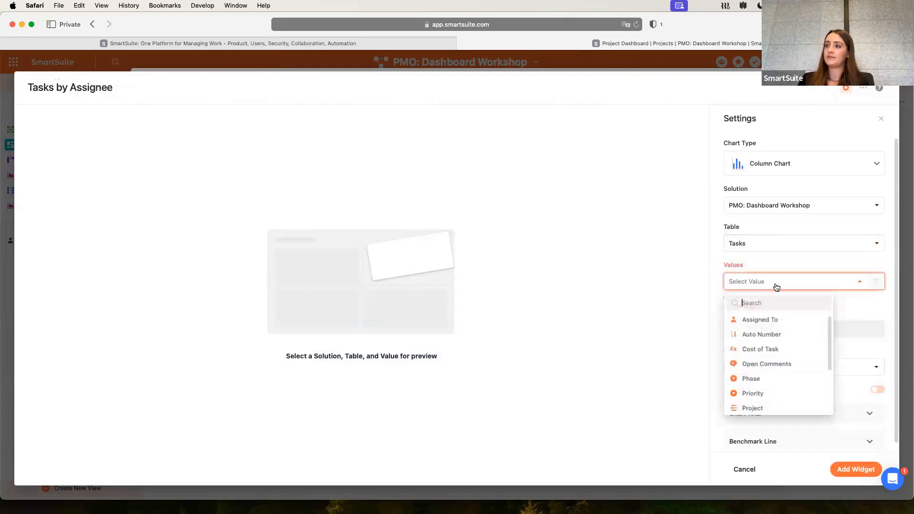
pyautogui.scroll(-3, 762, 362)
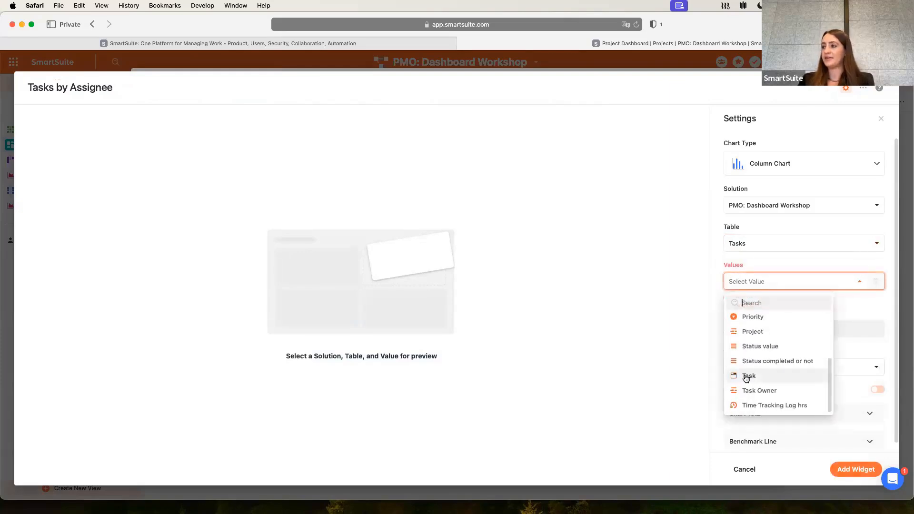
pyautogui.click(747, 376)
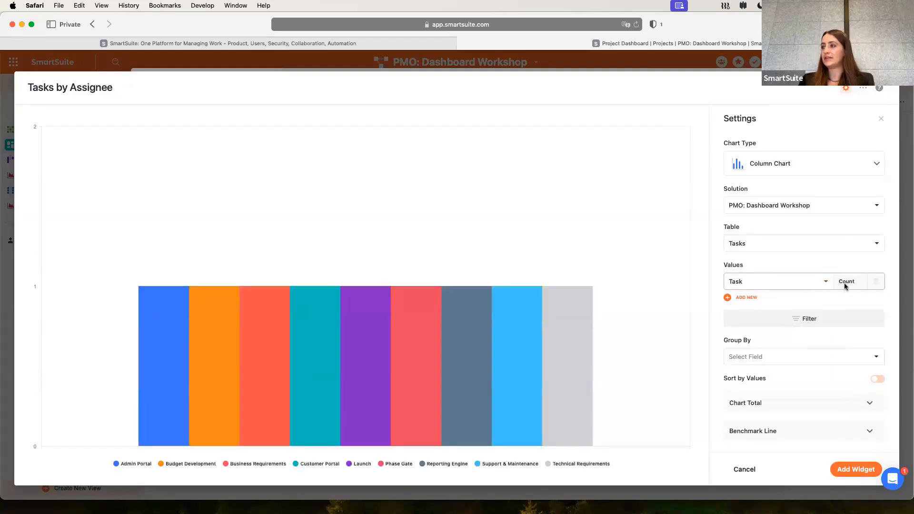
pyautogui.click(787, 364)
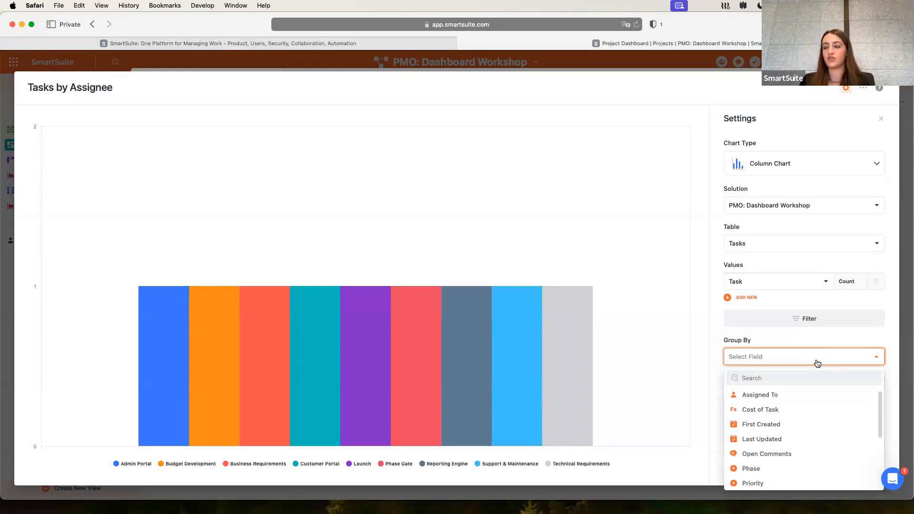
pyautogui.click(811, 396)
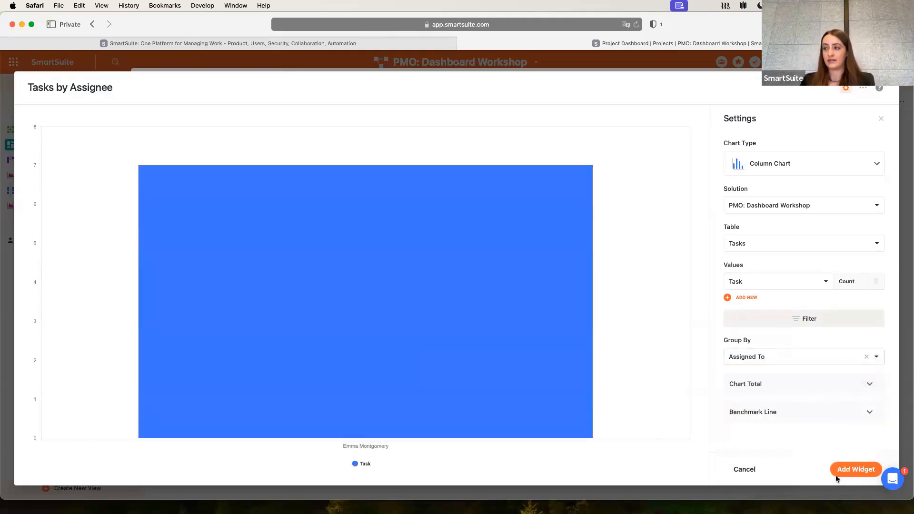
pyautogui.click(856, 469)
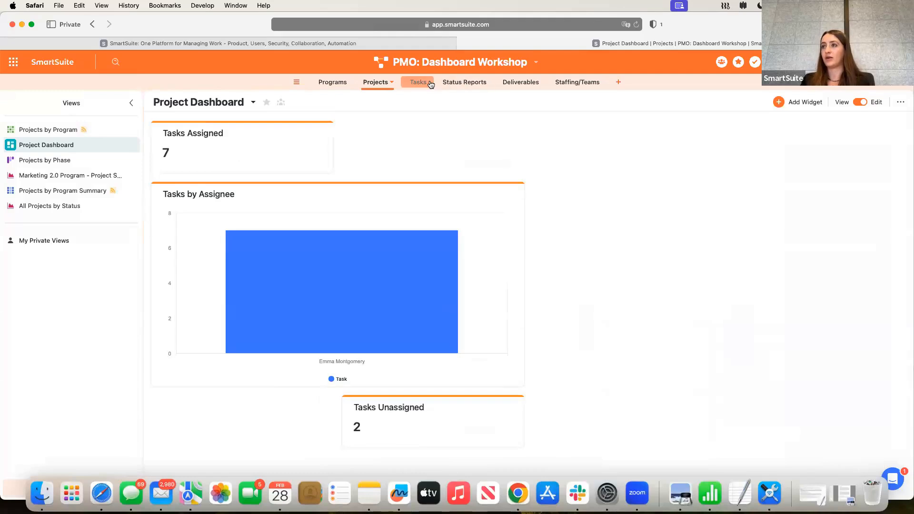
# Assign the Launch task under Campaign Planning to a different team member in the Tasks table
pyautogui.click(419, 82)
pyautogui.click(408, 210)
pyautogui.click(409, 212)
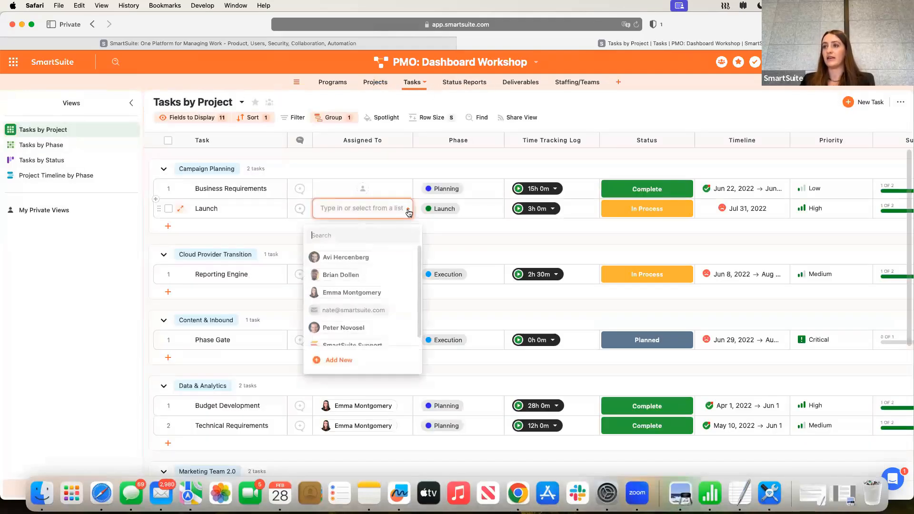
pyautogui.click(350, 274)
pyautogui.click(406, 190)
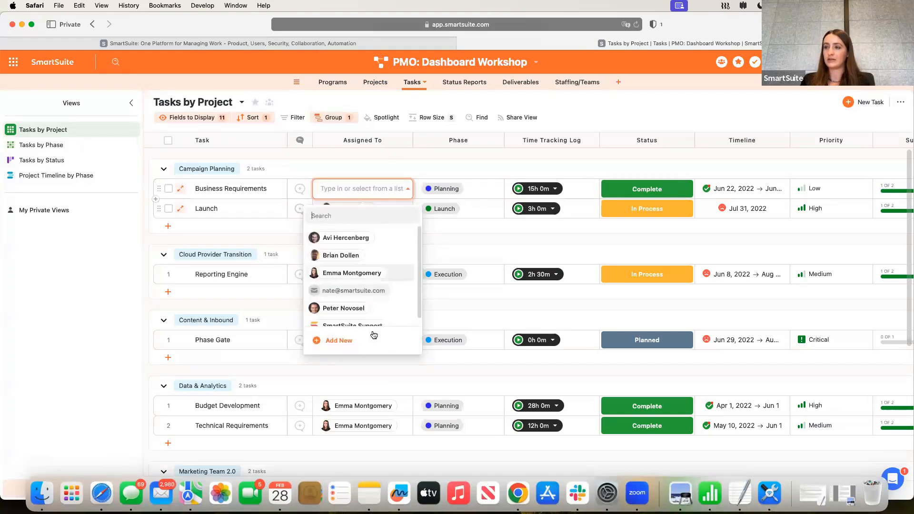
pyautogui.click(384, 383)
# Under Data & Analytics, reassign Budget Development to another team member and Technical Requirements to SmartSuite Support
pyautogui.click(406, 406)
pyautogui.click(408, 406)
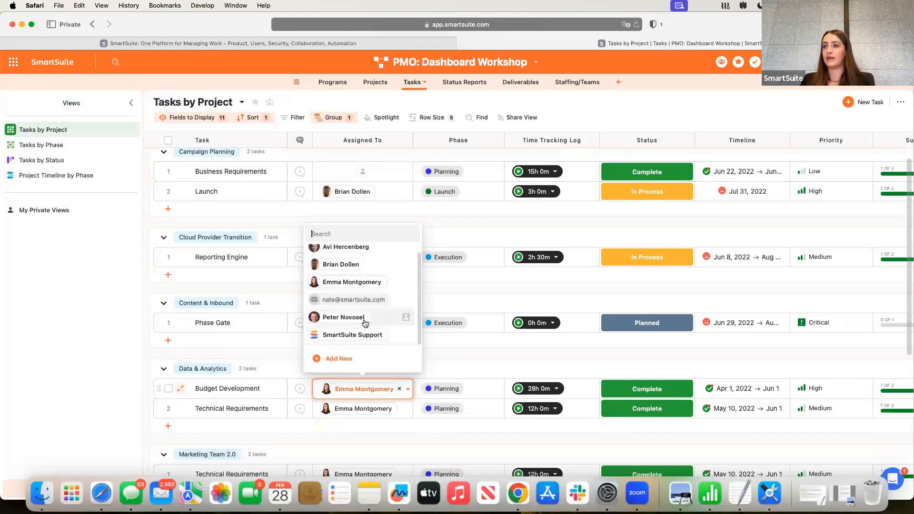
pyautogui.click(362, 320)
pyautogui.click(408, 409)
pyautogui.click(408, 409)
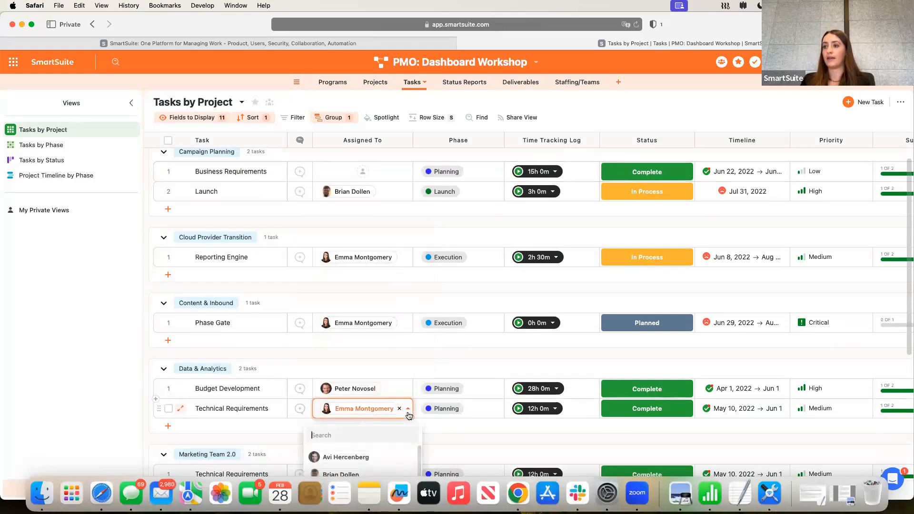
pyautogui.click(375, 355)
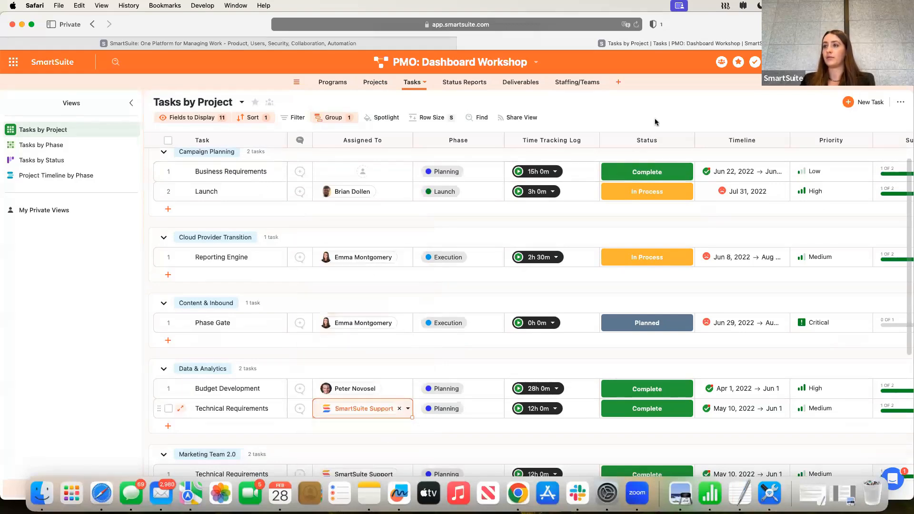
# Put the Project Dashboard back in edit mode and move the Tasks Unassigned widget beside Tasks Assigned
pyautogui.click(383, 83)
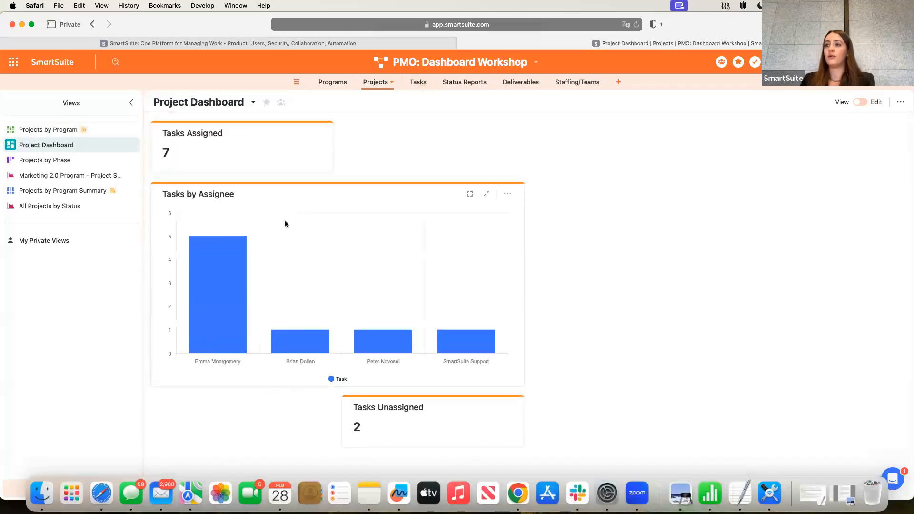
pyautogui.moveTo(154, 198); pyautogui.dragTo(244, 244)
pyautogui.click(374, 178)
pyautogui.click(861, 103)
pyautogui.moveTo(157, 194); pyautogui.dragTo(186, 416)
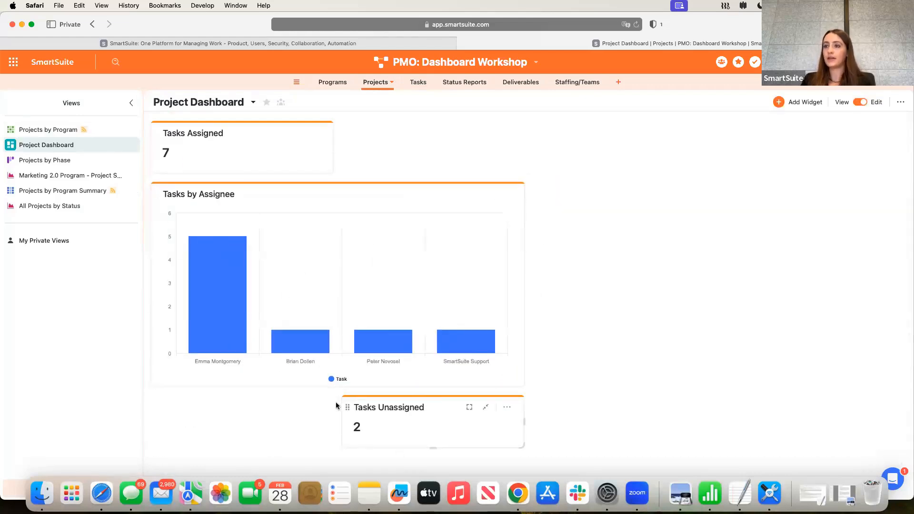
pyautogui.moveTo(347, 409); pyautogui.dragTo(372, 129)
# Narrow the Tasks by Assignee chart to the width of the Tasks Assigned widget above it
pyautogui.moveTo(525, 284); pyautogui.dragTo(283, 283)
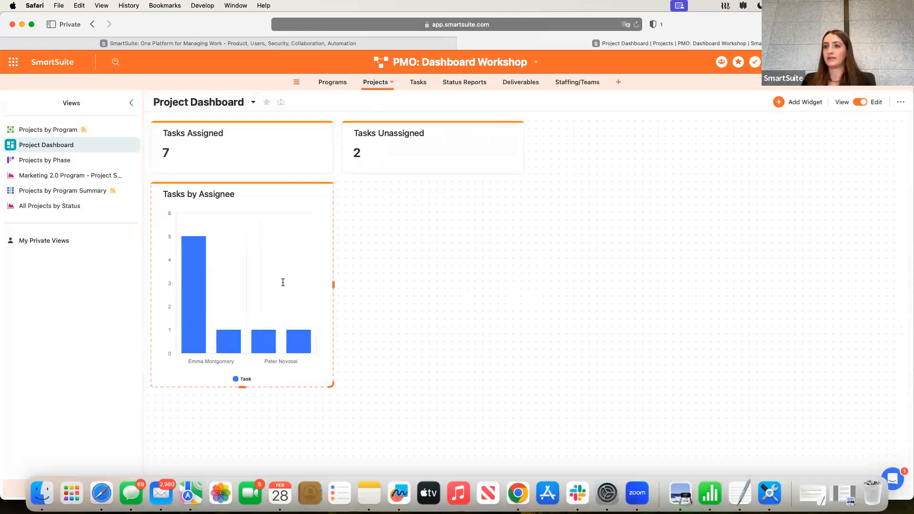
pyautogui.moveTo(332, 385); pyautogui.dragTo(329, 270)
pyautogui.moveTo(331, 327); pyautogui.dragTo(350, 369)
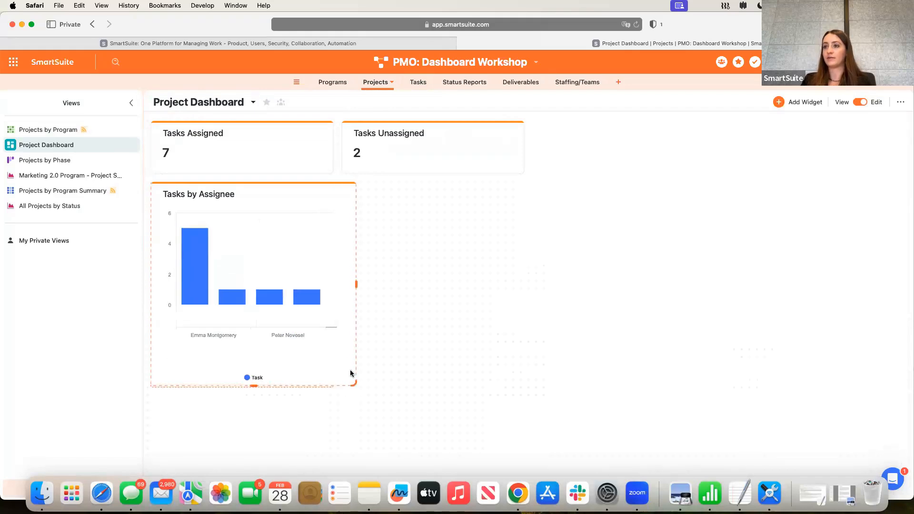
# Change the Tasks by Assignee widget's chart type to Bar Chart and save the changes
pyautogui.click(315, 194)
pyautogui.click(284, 289)
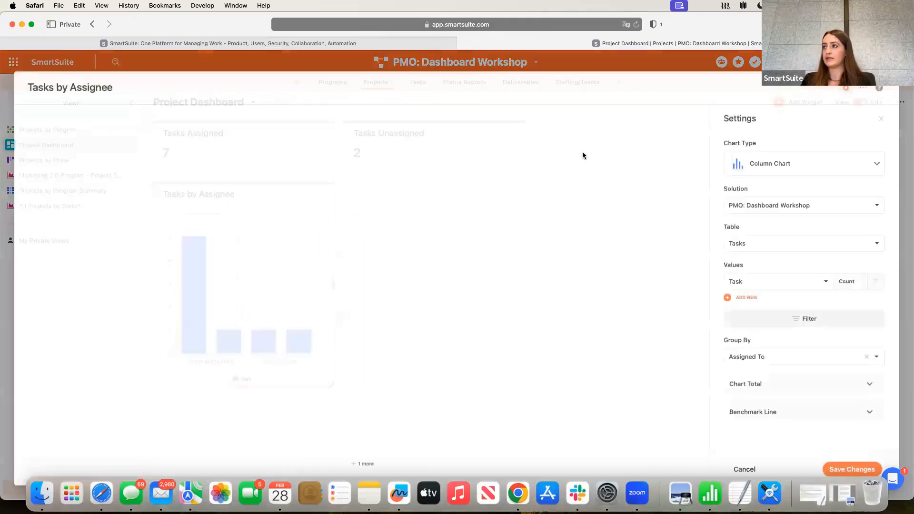
pyautogui.click(797, 162)
pyautogui.scroll(-2, 777, 286)
pyautogui.scroll(4, 777, 285)
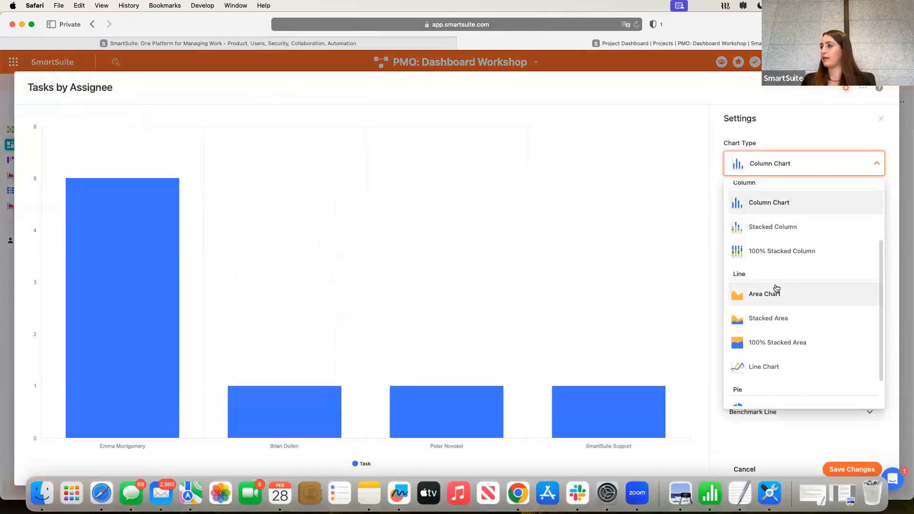
pyautogui.click(778, 208)
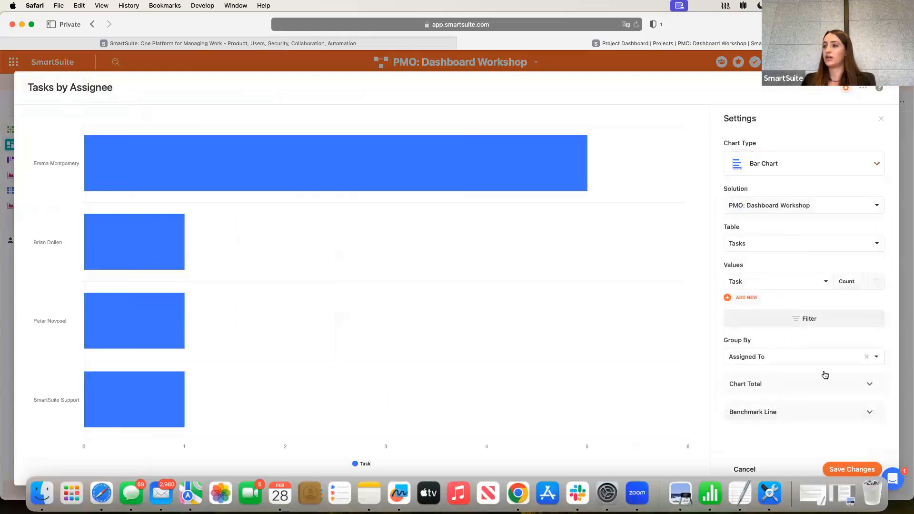
pyautogui.click(850, 471)
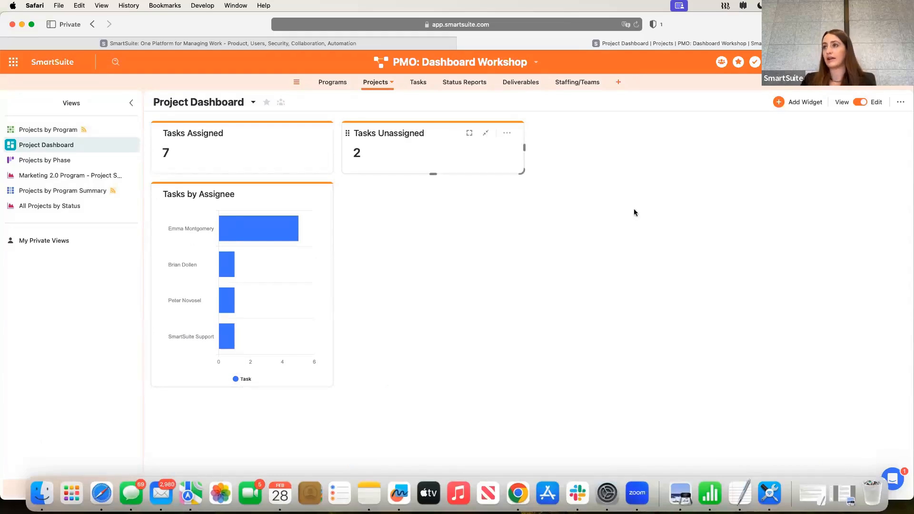
# Start a new Pie Chart widget on the dashboard with Projects as its source table
pyautogui.click(781, 103)
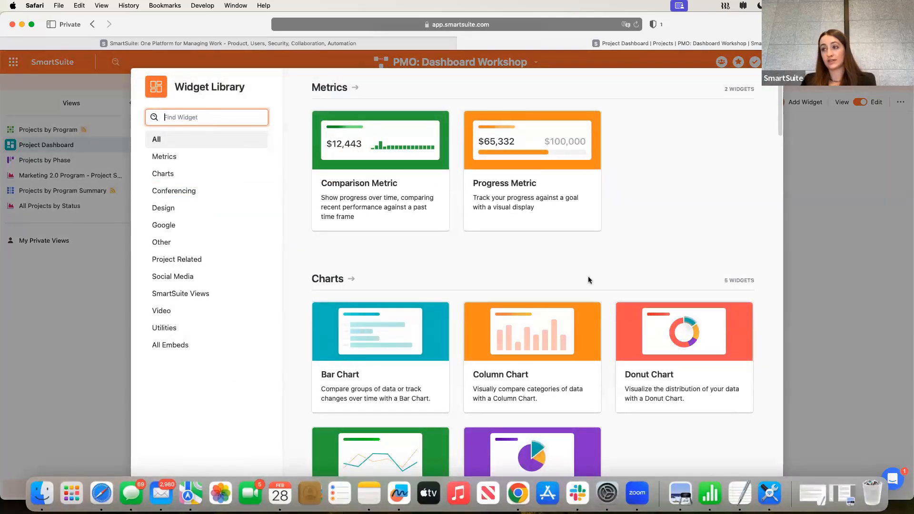
pyautogui.scroll(-3, 526, 426)
pyautogui.click(526, 424)
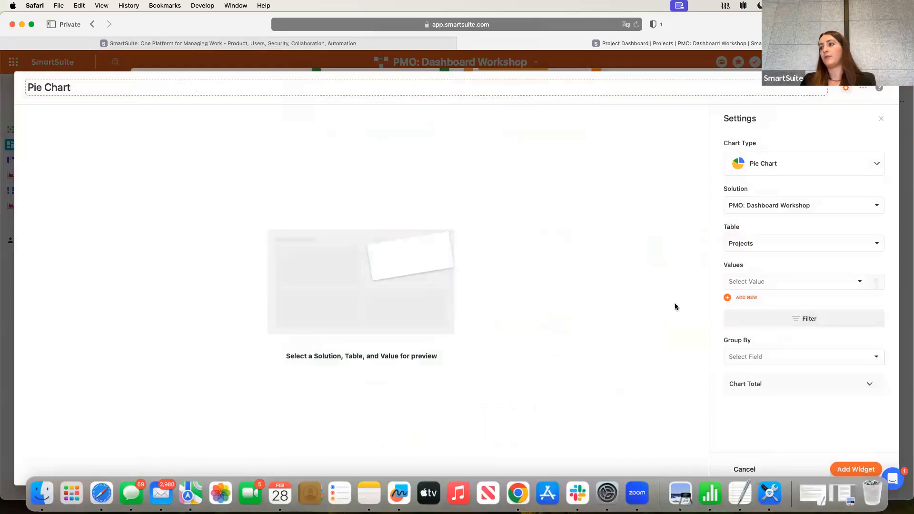
pyautogui.click(747, 280)
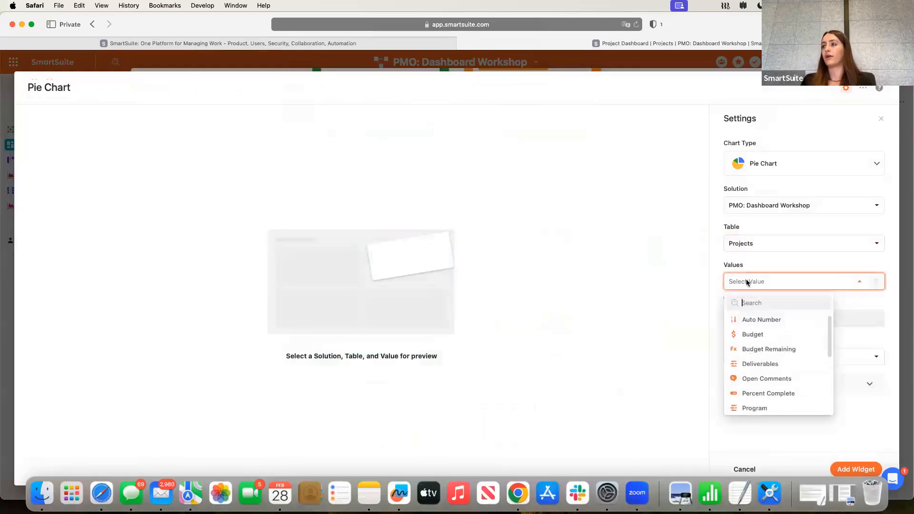
pyautogui.scroll(-5, 755, 353)
pyautogui.scroll(2, 755, 353)
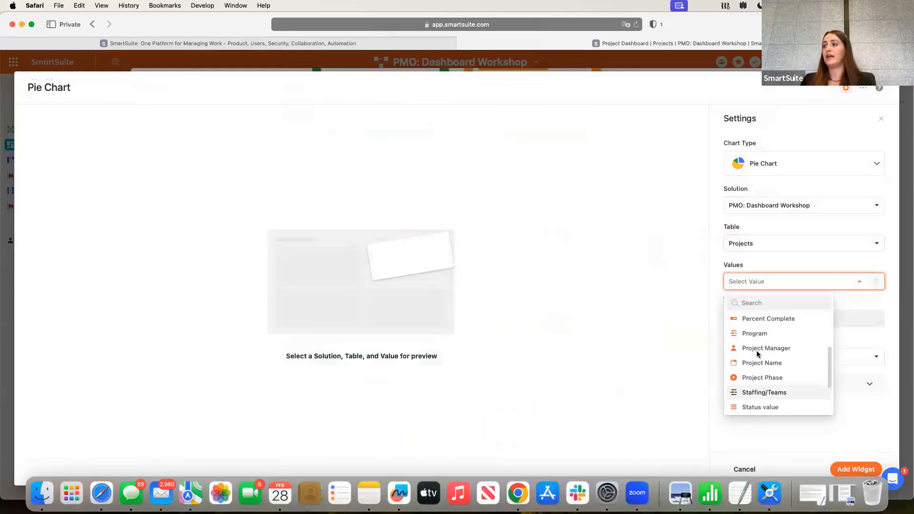
pyautogui.click(651, 312)
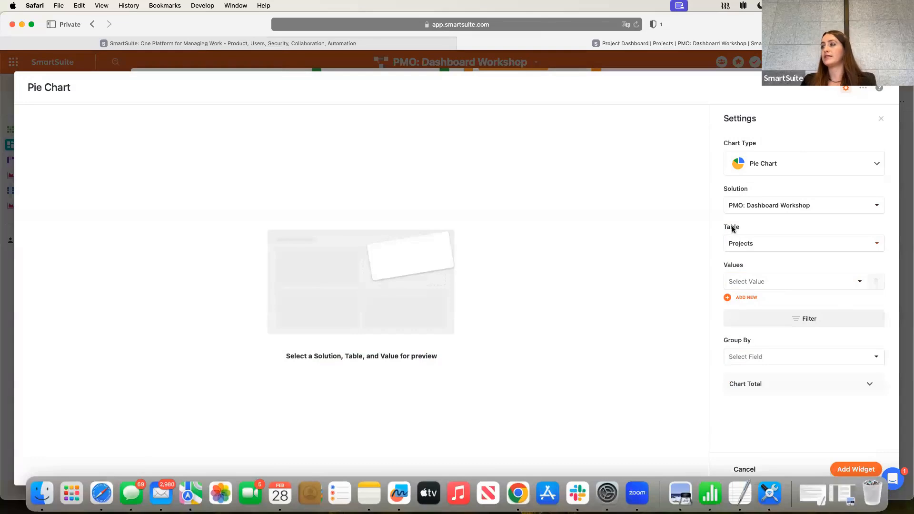
pyautogui.click(739, 243)
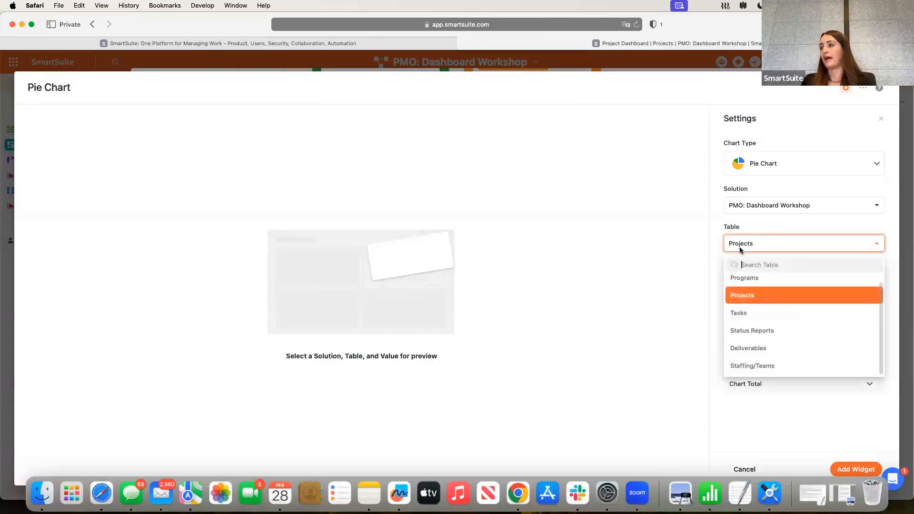
pyautogui.click(739, 298)
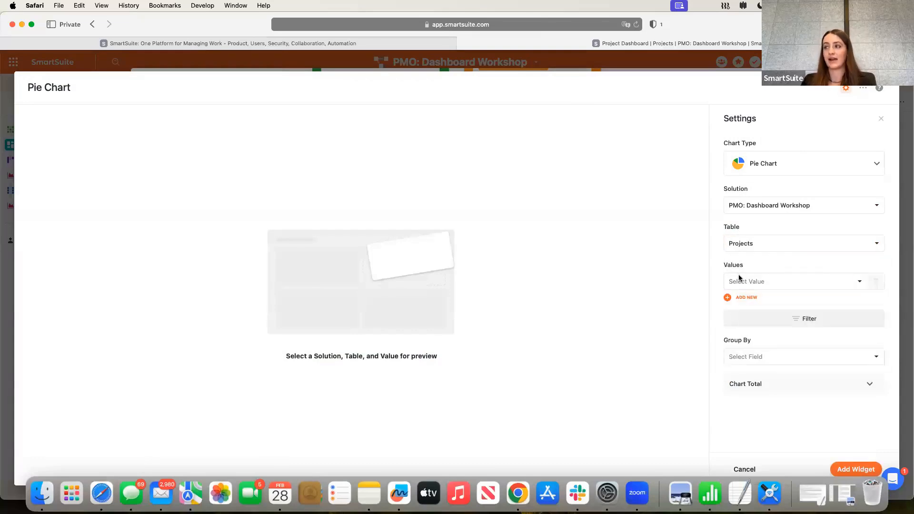
# Set the pie chart to count Project Name grouped by Status value and add the widget to the dashboard
pyautogui.click(754, 285)
pyautogui.scroll(-3, 753, 327)
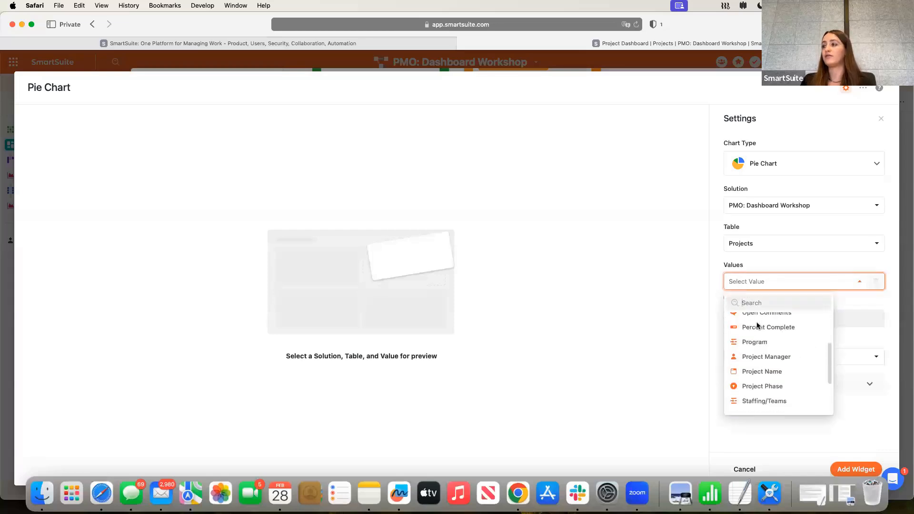
pyautogui.click(757, 371)
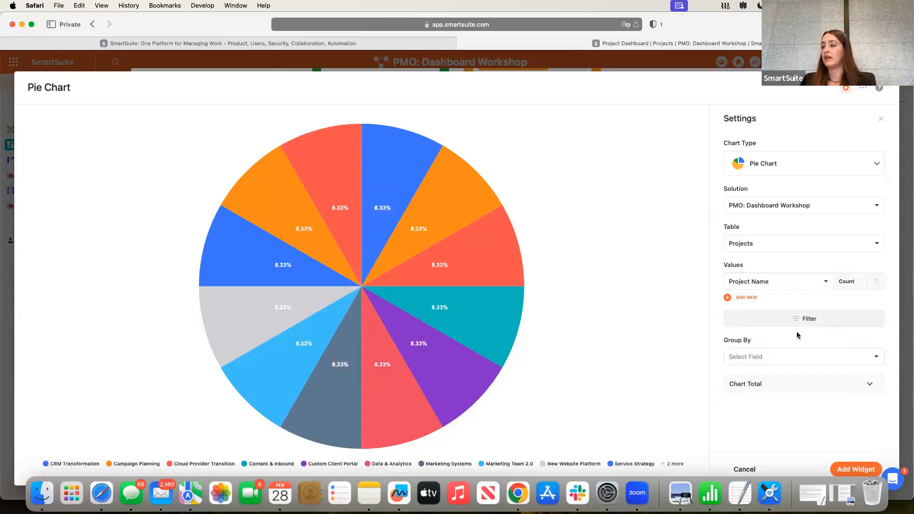
pyautogui.click(783, 359)
pyautogui.scroll(-5, 782, 419)
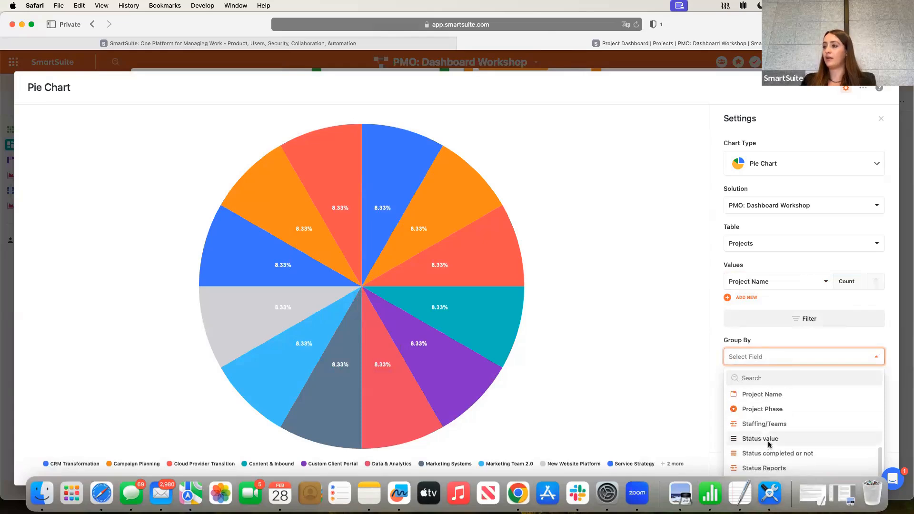
pyautogui.click(761, 439)
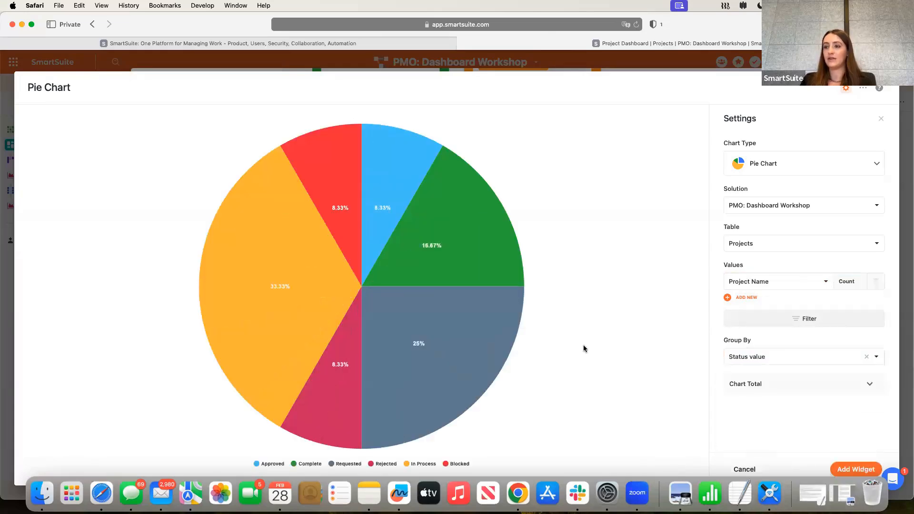
pyautogui.moveTo(432, 389)
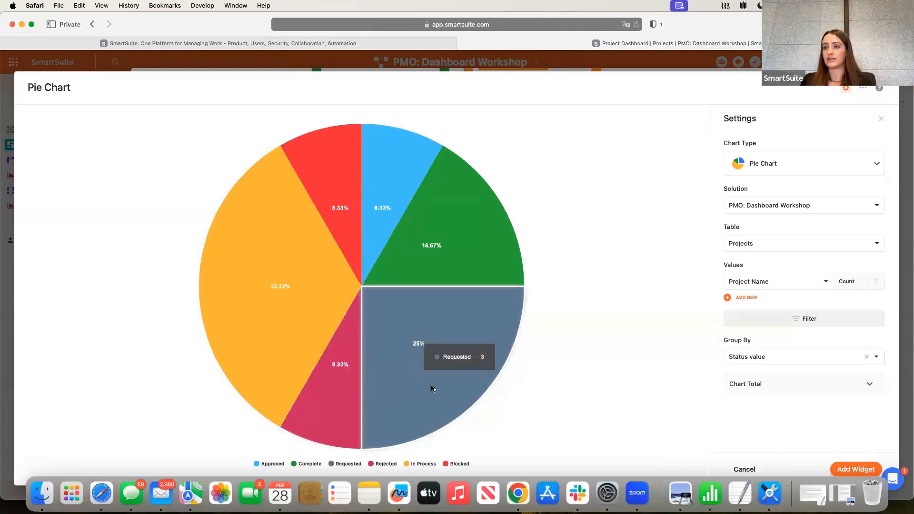
pyautogui.moveTo(408, 468)
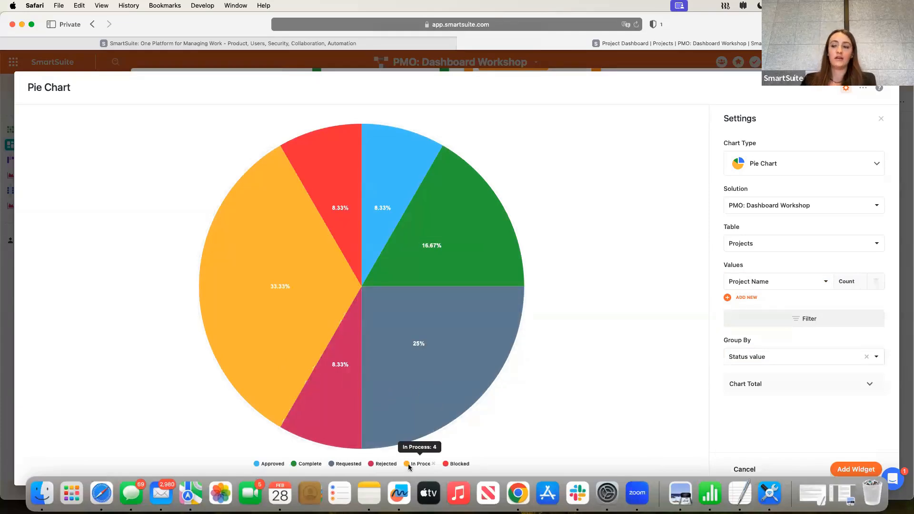
pyautogui.click(850, 470)
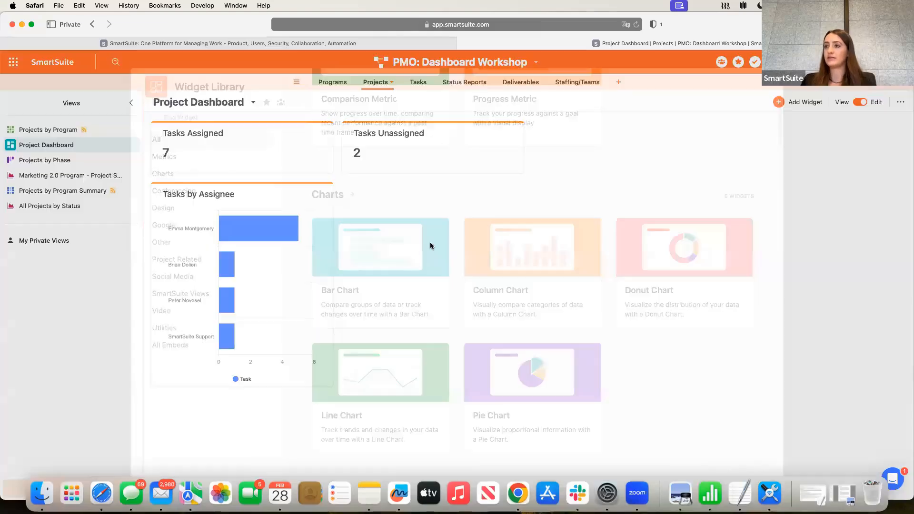
# Shrink the new pie chart to fit beside the Tasks by Assignee chart and title it "Projects by Status"
pyautogui.moveTo(523, 386); pyautogui.dragTo(333, 350)
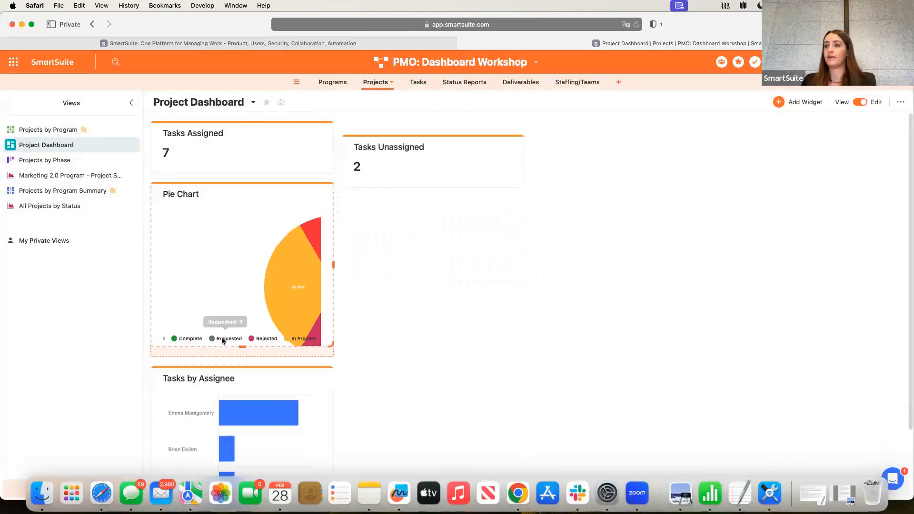
pyautogui.moveTo(156, 195); pyautogui.dragTo(380, 198)
pyautogui.click(379, 195)
pyautogui.write('Projects')
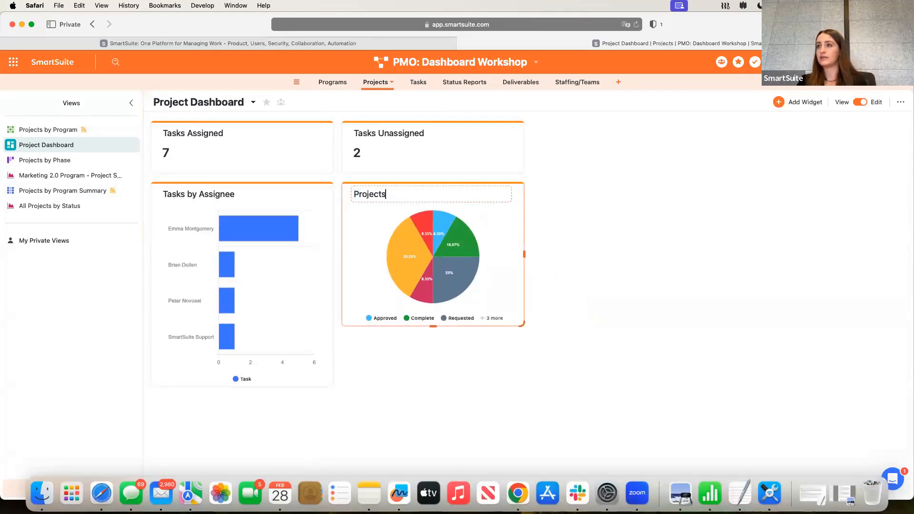
pyautogui.write(' by Stat')
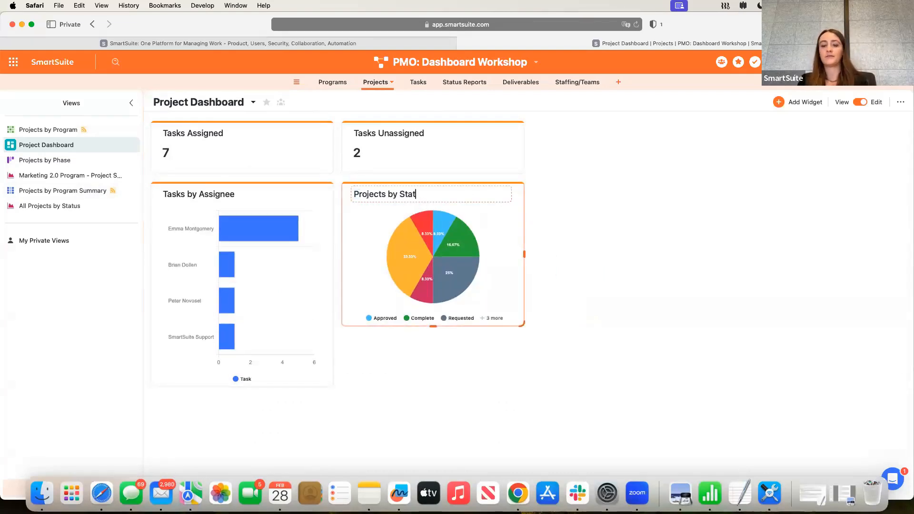
pyautogui.click(540, 227)
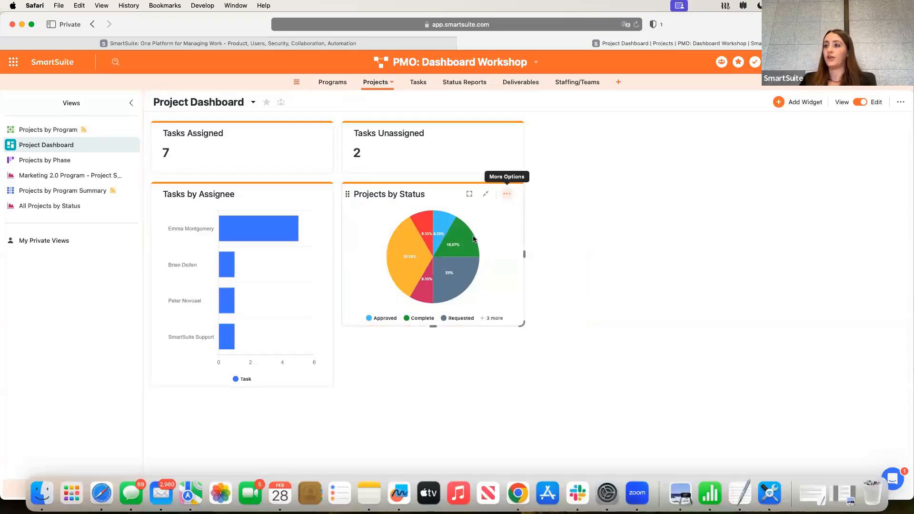
# Filter the Projects by Status chart to Status is not Complete and retitle it "Open Projects by Status"
pyautogui.moveTo(457, 246)
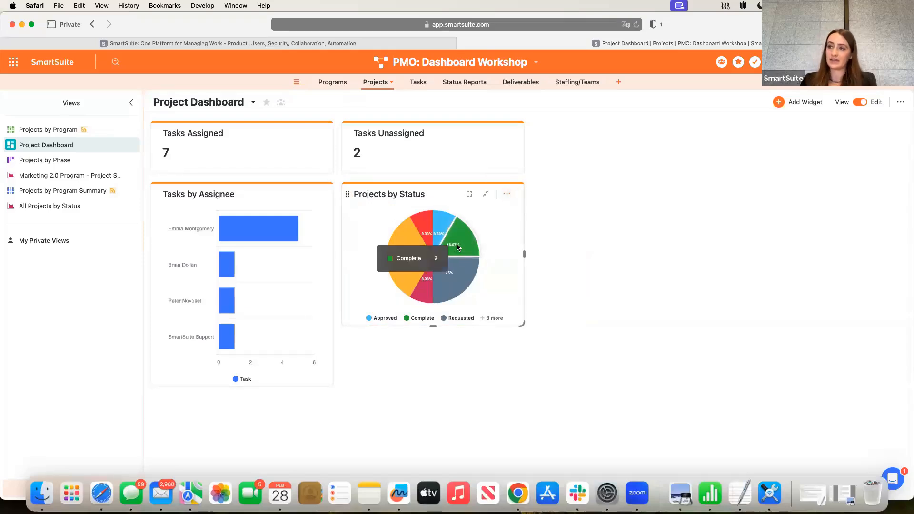
pyautogui.click(507, 194)
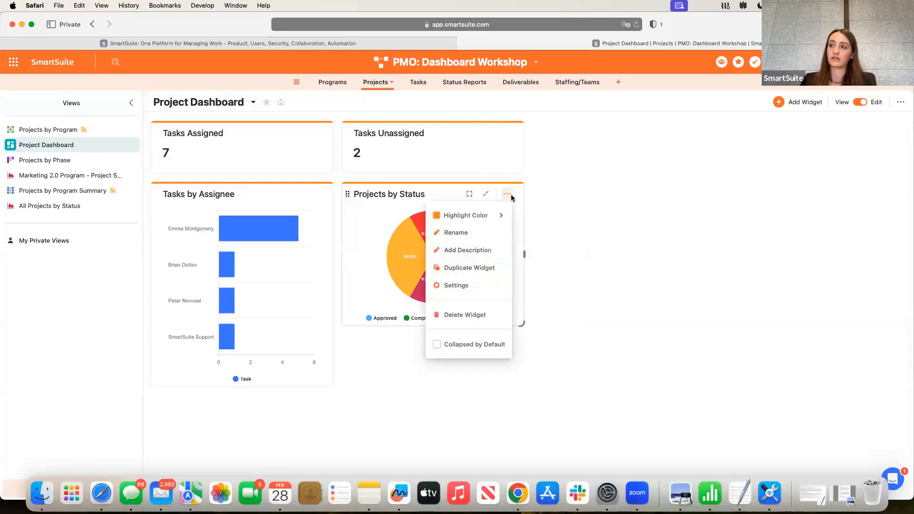
pyautogui.click(457, 286)
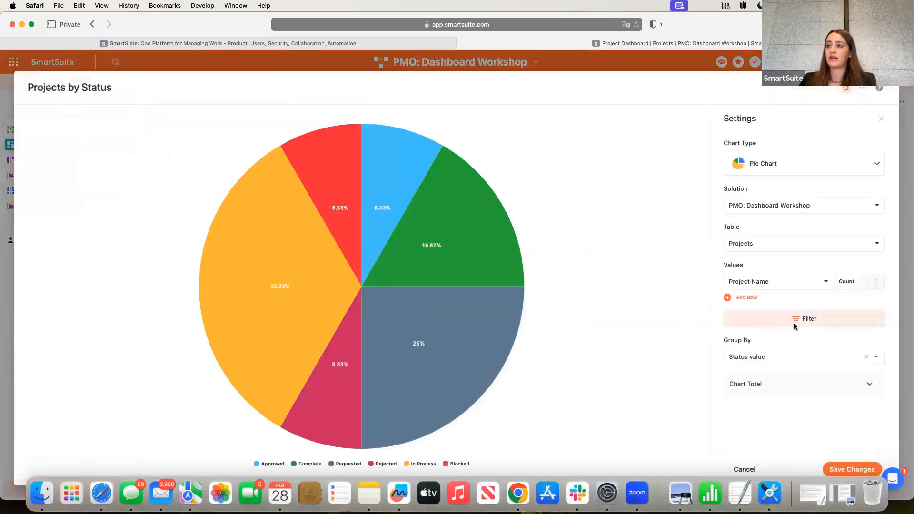
pyautogui.click(826, 326)
pyautogui.click(629, 353)
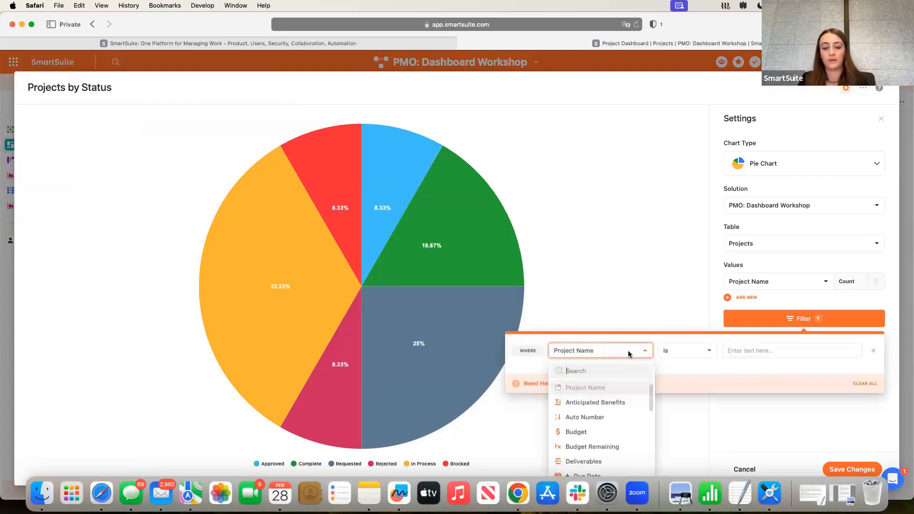
pyautogui.write('stat')
pyautogui.click(627, 385)
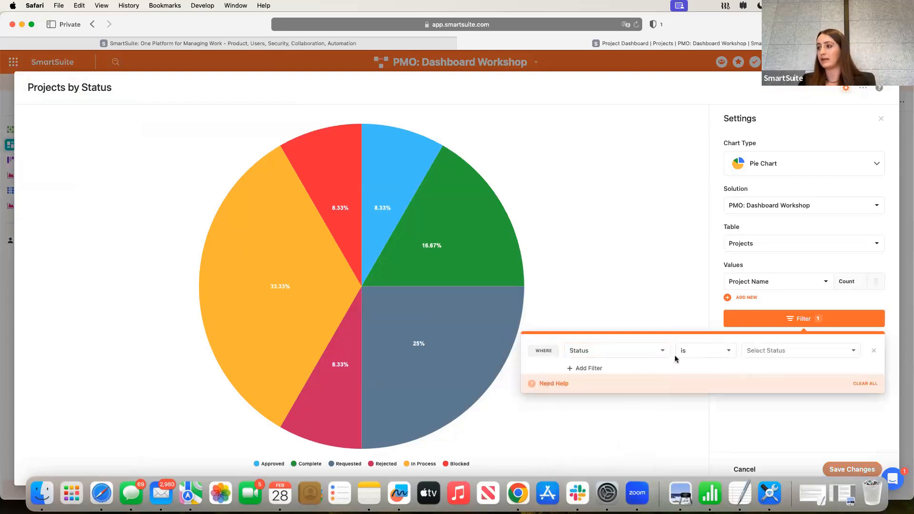
pyautogui.click(676, 356)
pyautogui.click(691, 387)
pyautogui.click(770, 351)
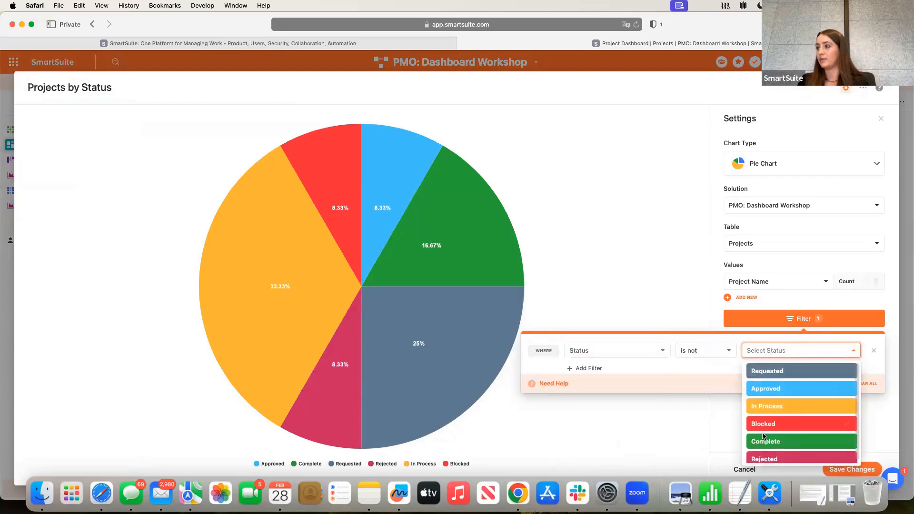
pyautogui.click(765, 441)
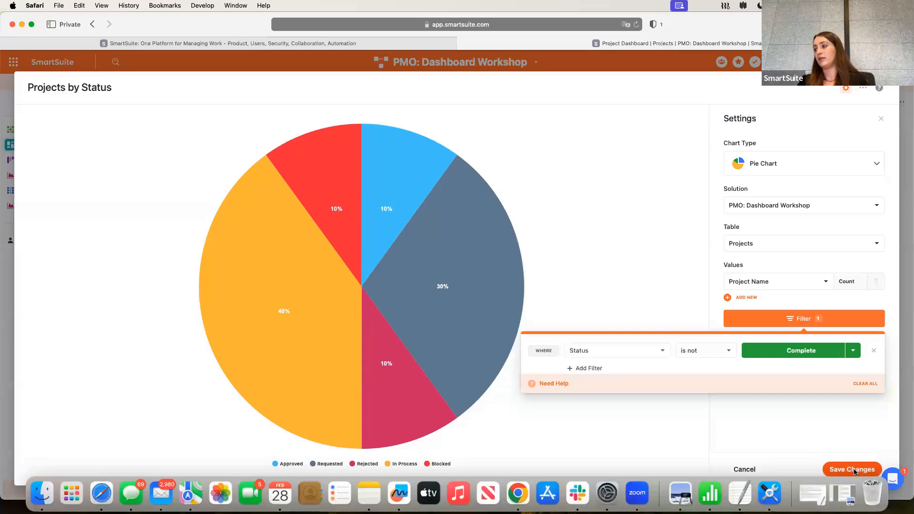
pyautogui.click(29, 90)
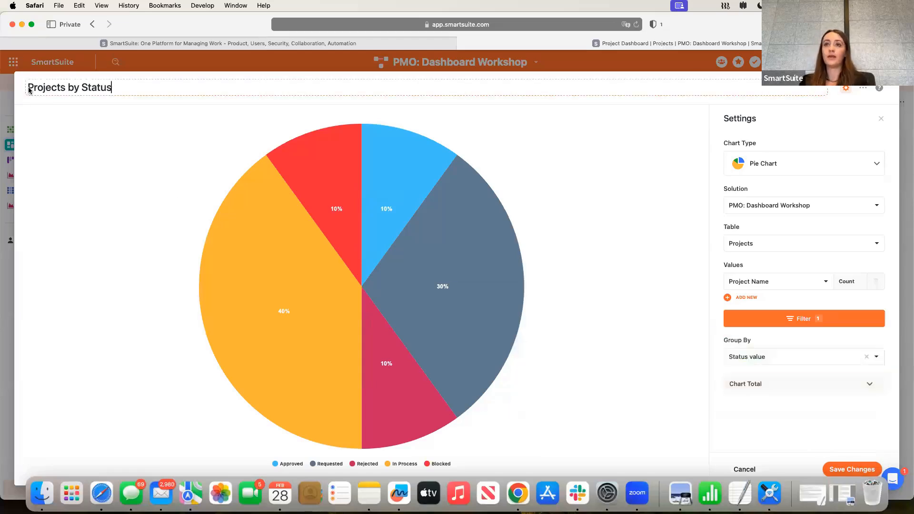
pyautogui.write('Open')
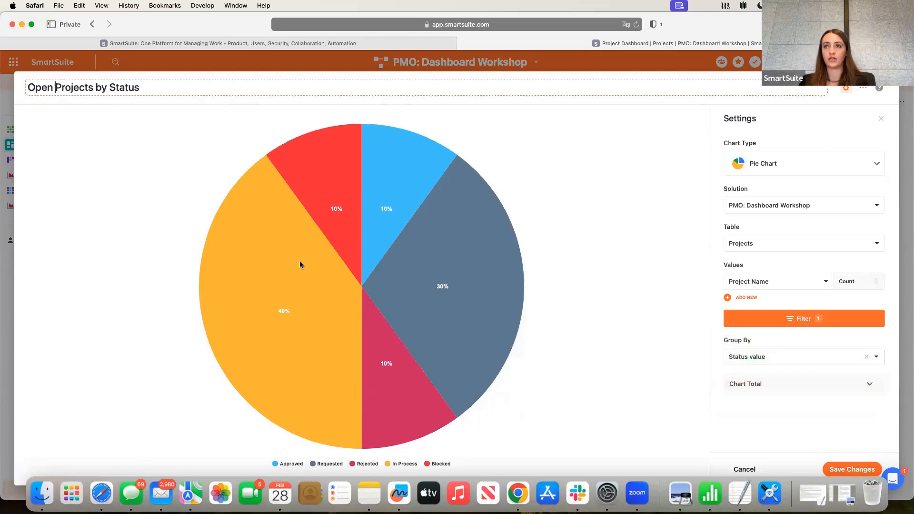
# Change the pie chart's filter to Status is none of Requested, Complete and Rejected, and save the changes
pyautogui.click(801, 323)
pyautogui.click(700, 351)
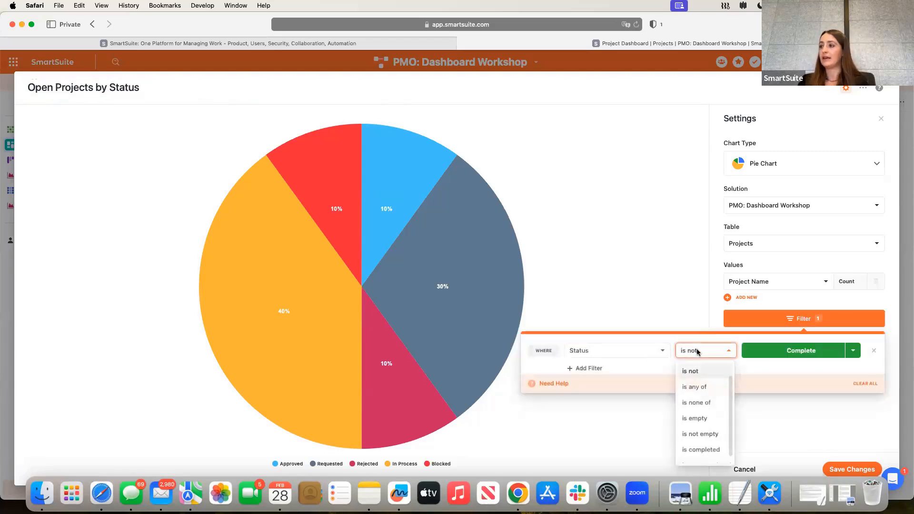
pyautogui.click(697, 398)
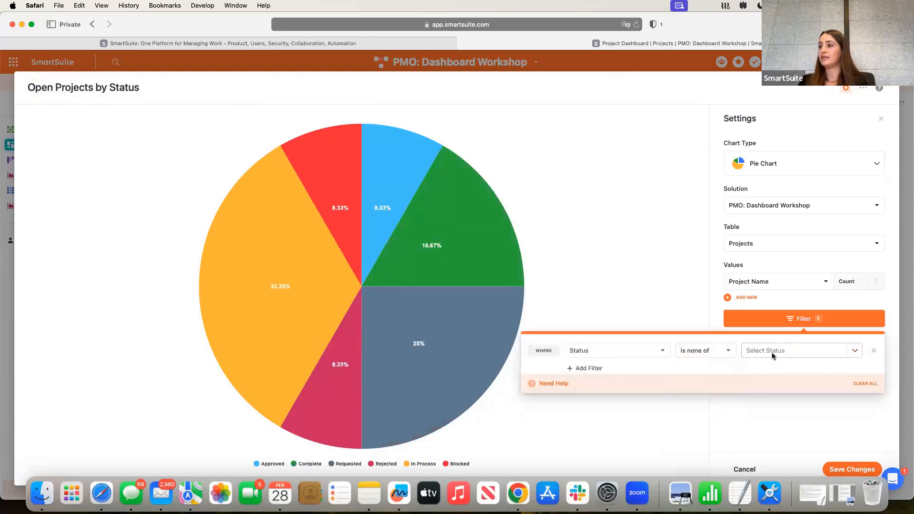
pyautogui.click(773, 351)
pyautogui.click(753, 373)
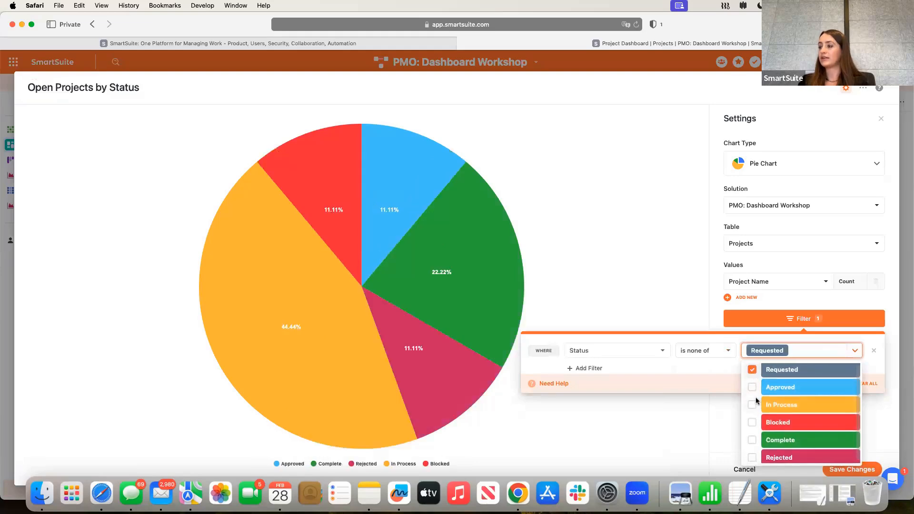
pyautogui.click(751, 442)
pyautogui.click(753, 457)
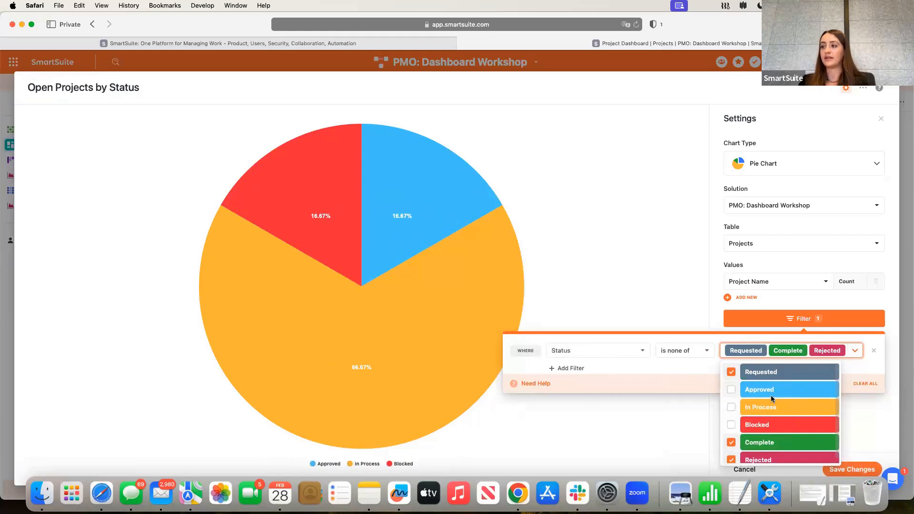
pyautogui.click(662, 263)
pyautogui.click(860, 470)
# Examine the Chart Total options in the Open Projects by Status widget's settings and return to the dashboard
pyautogui.moveTo(343, 191)
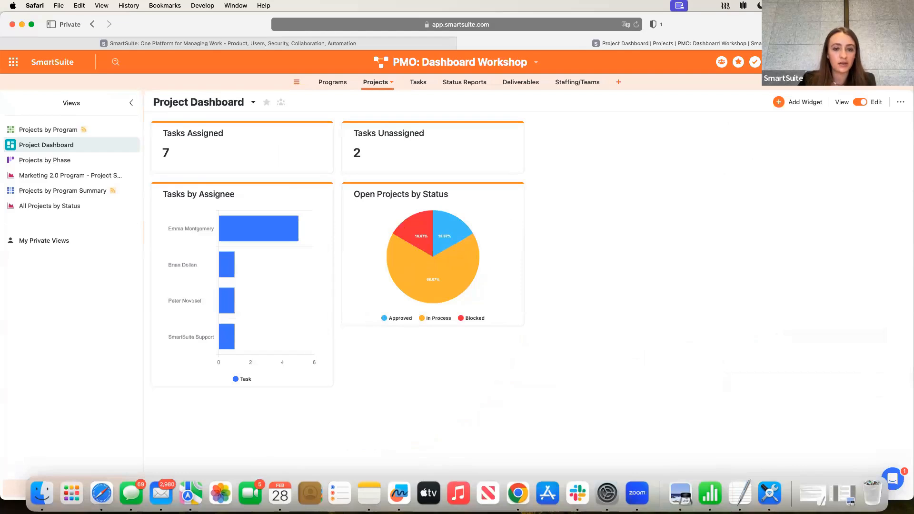
pyautogui.click(486, 192)
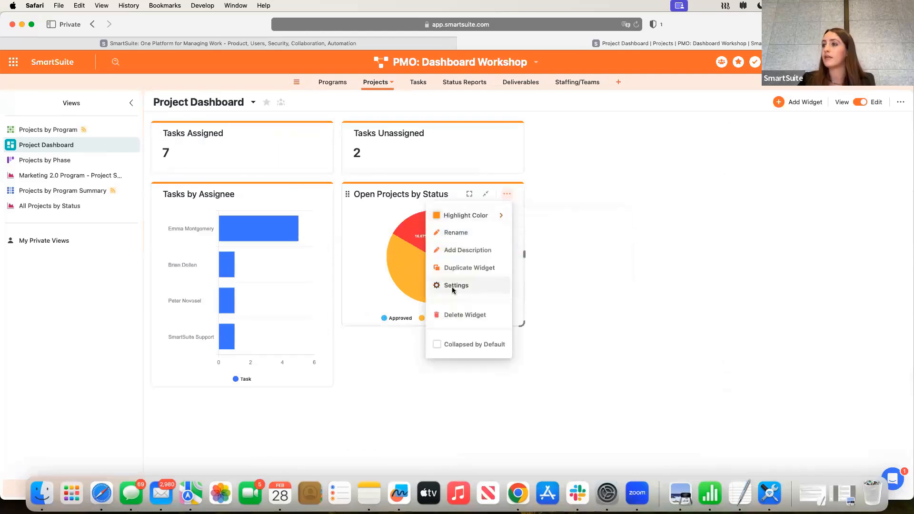
pyautogui.click(450, 287)
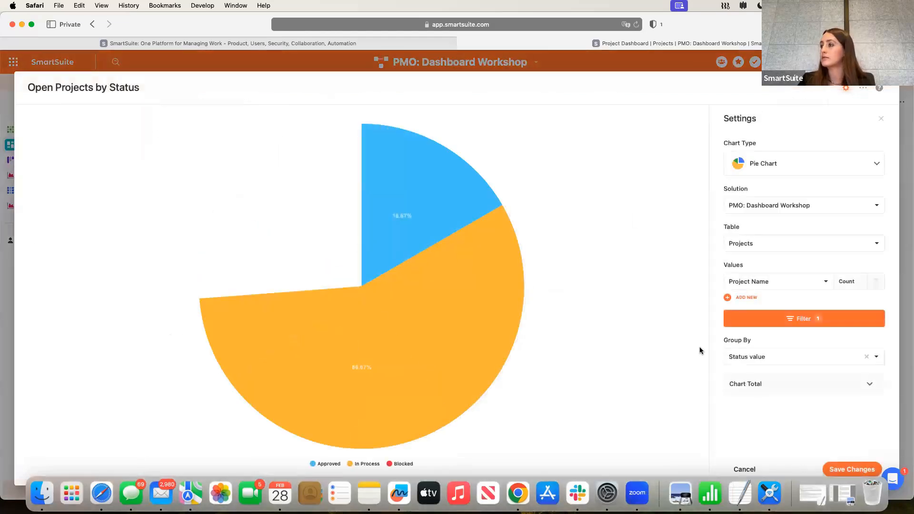
pyautogui.click(757, 385)
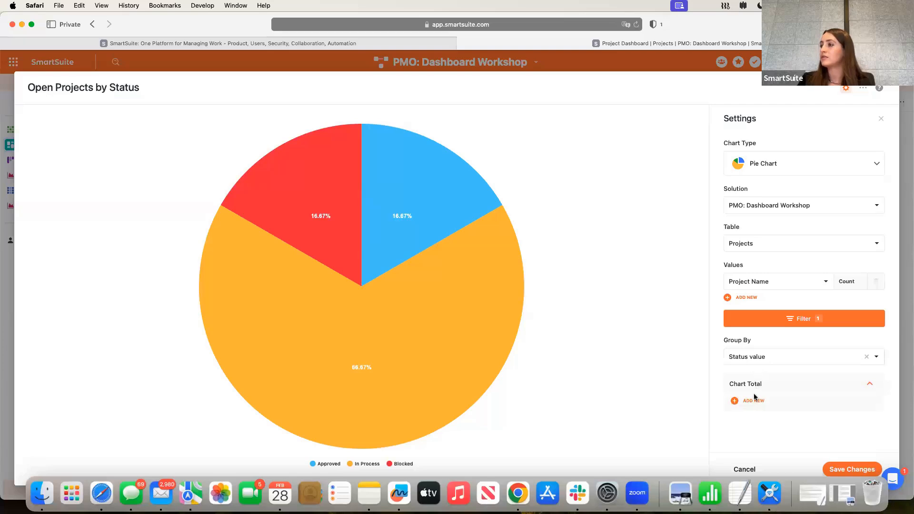
pyautogui.click(854, 470)
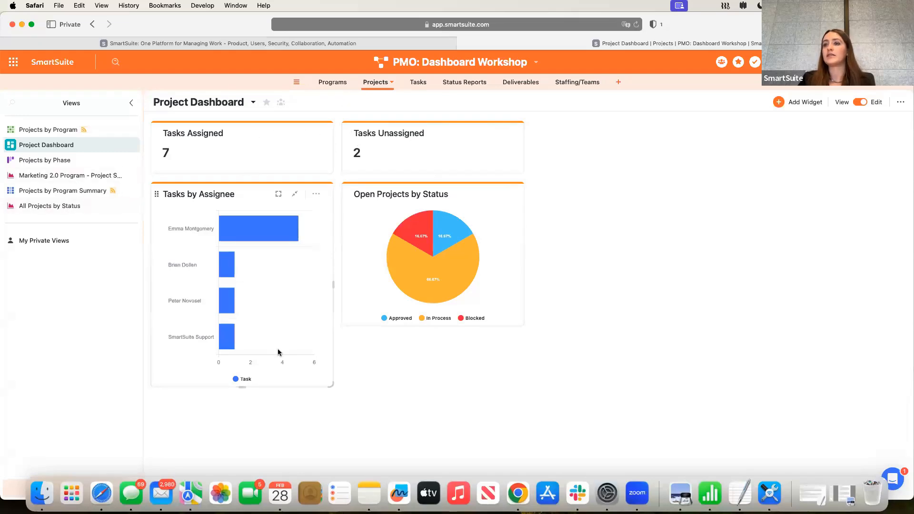
# Shorten the Tasks by Assignee chart to match the height of the Open Projects by Status chart
pyautogui.moveTo(332, 386); pyautogui.dragTo(333, 320)
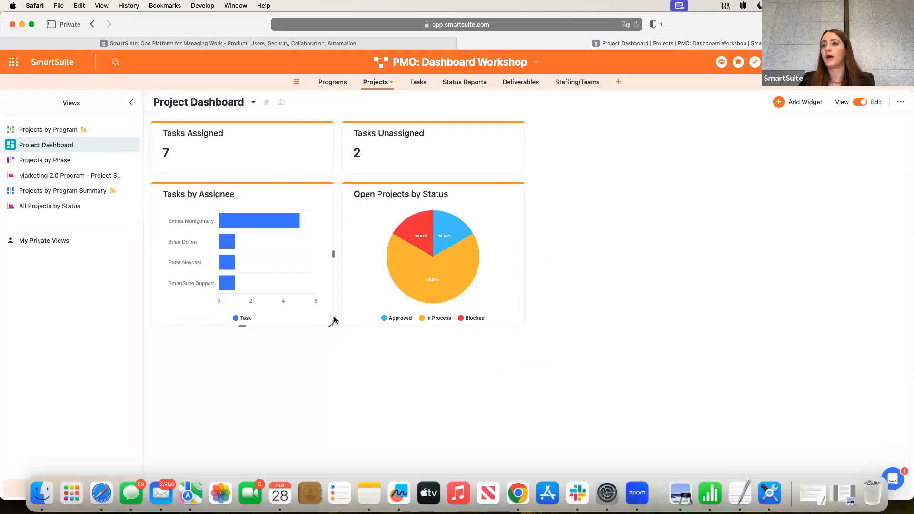
# Add the Project Phase field to the displayed fields of the Projects by Program view
pyautogui.click(78, 130)
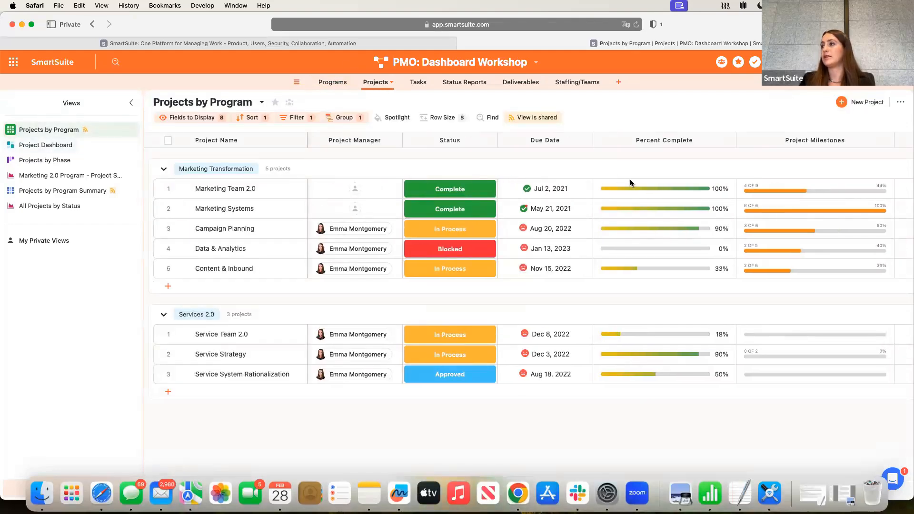
pyautogui.hscroll(5, 648, 277)
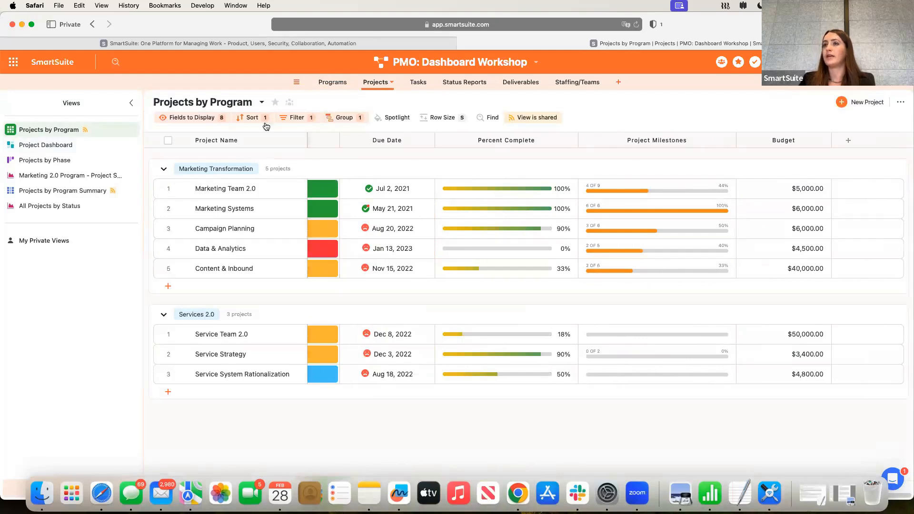
pyautogui.click(204, 119)
pyautogui.scroll(-5, 224, 275)
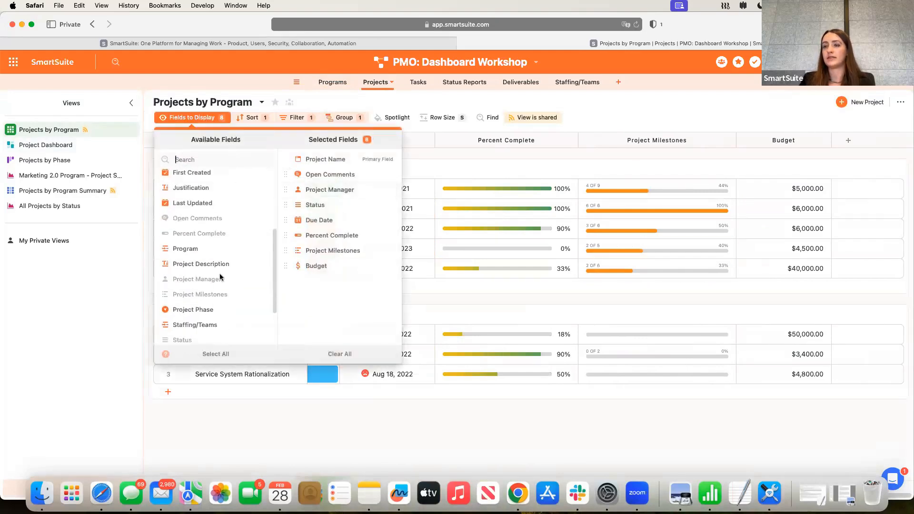
pyautogui.scroll(-3, 220, 282)
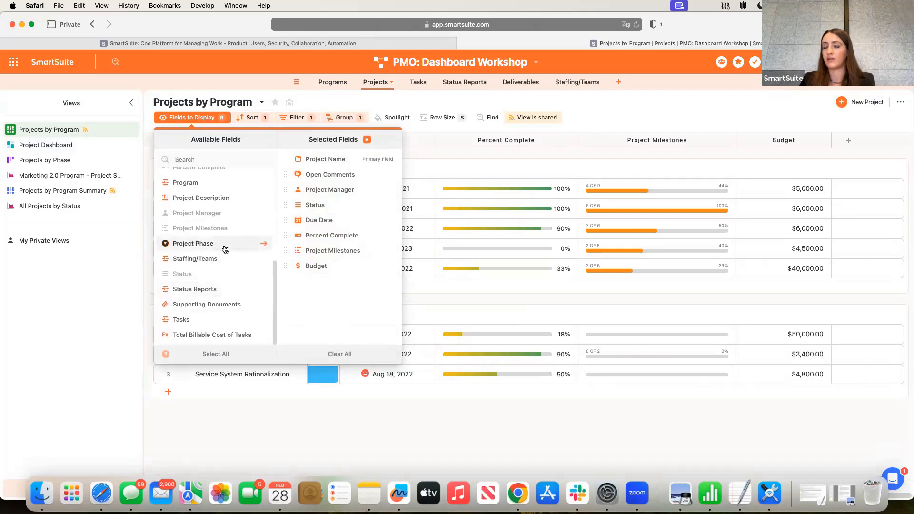
pyautogui.click(223, 244)
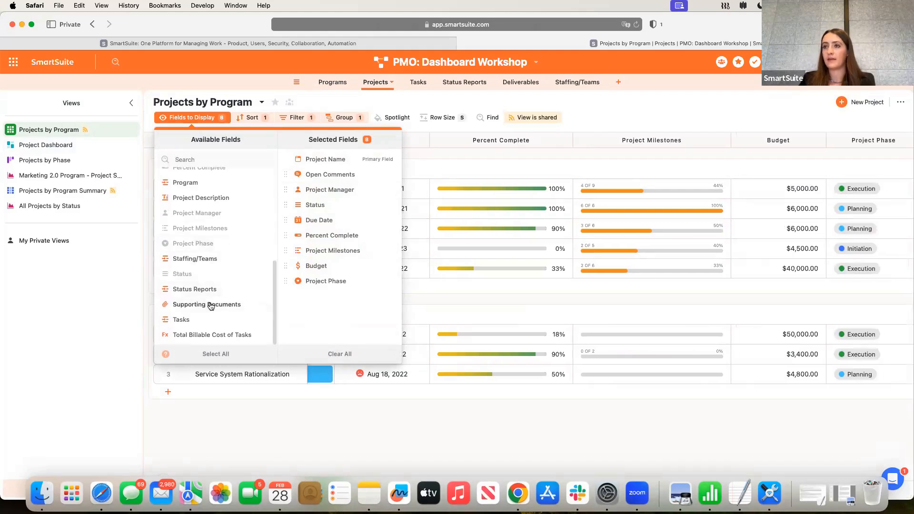
pyautogui.scroll(10, 211, 306)
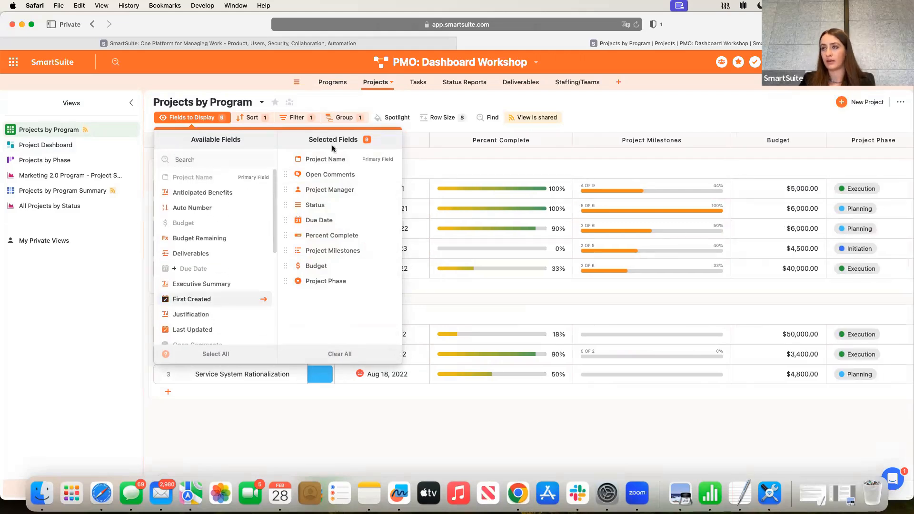
pyautogui.click(333, 82)
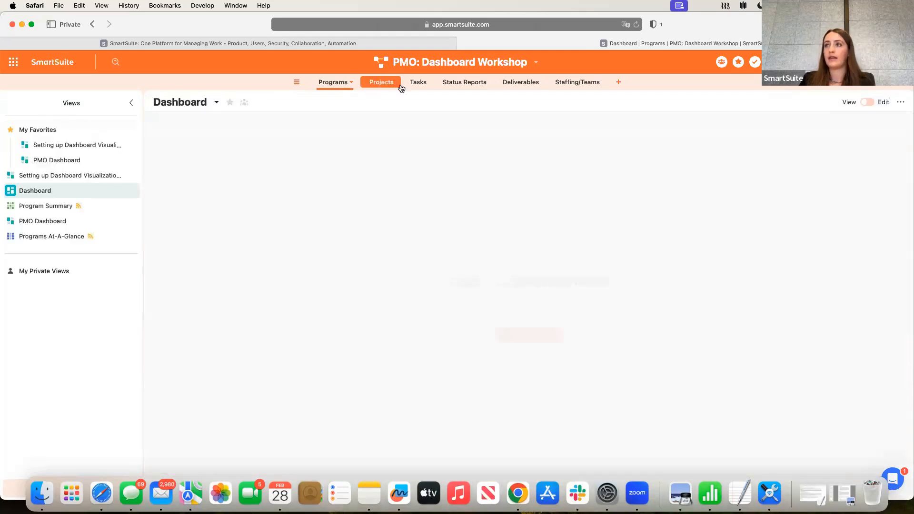
pyautogui.click(419, 84)
pyautogui.click(385, 84)
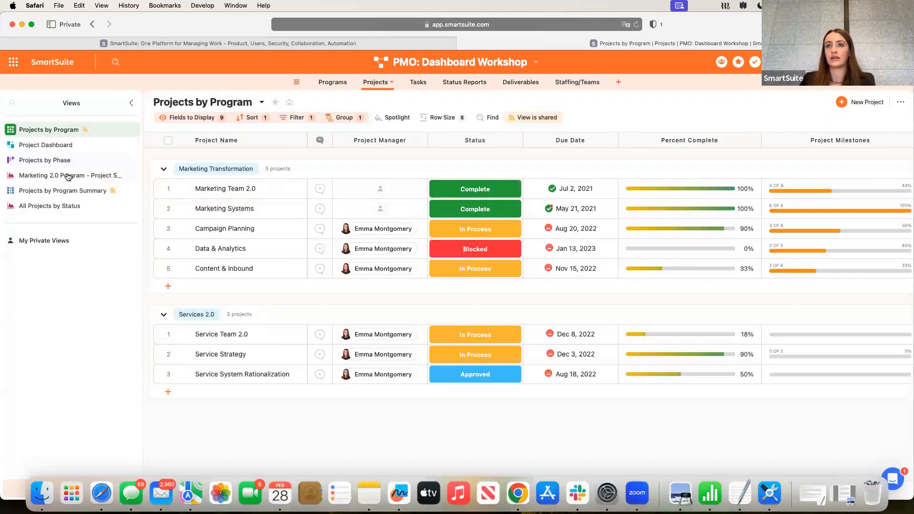
# Return to the Project Dashboard in edit mode and start a new Column Chart widget
pyautogui.click(72, 148)
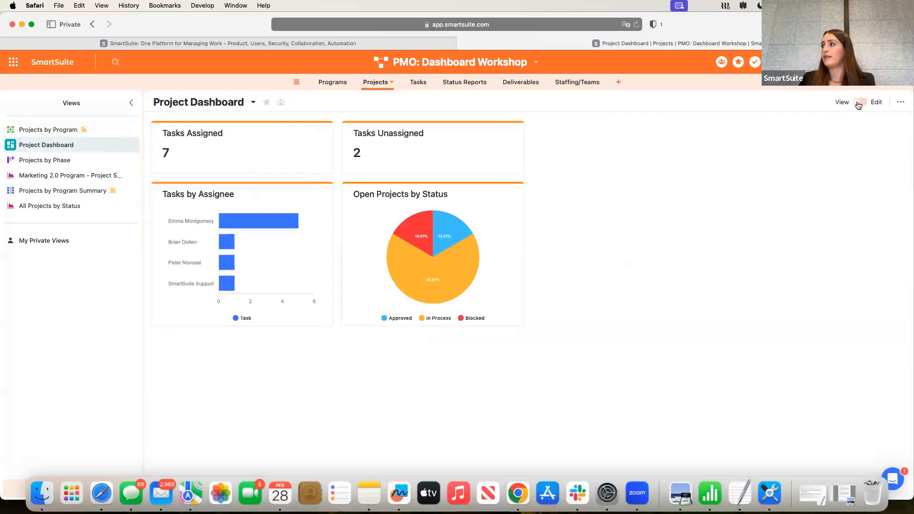
pyautogui.click(780, 103)
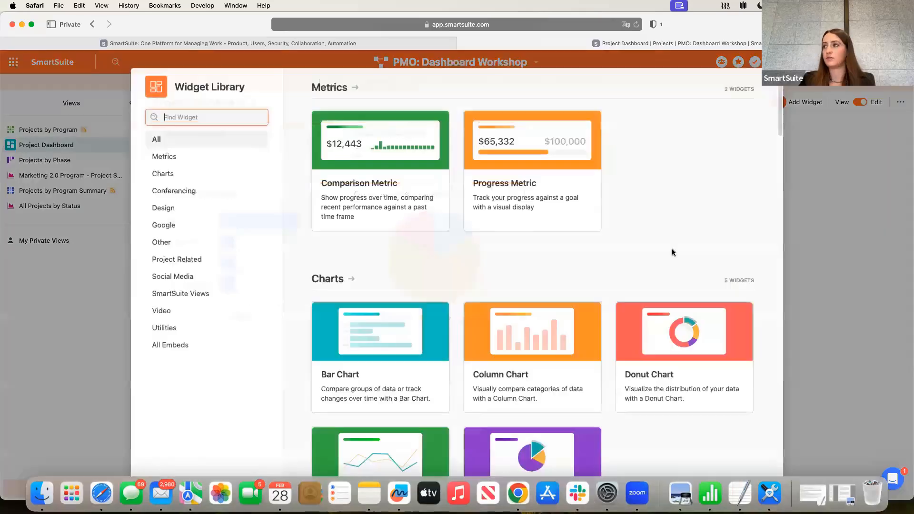
pyautogui.scroll(-3, 657, 267)
pyautogui.click(536, 340)
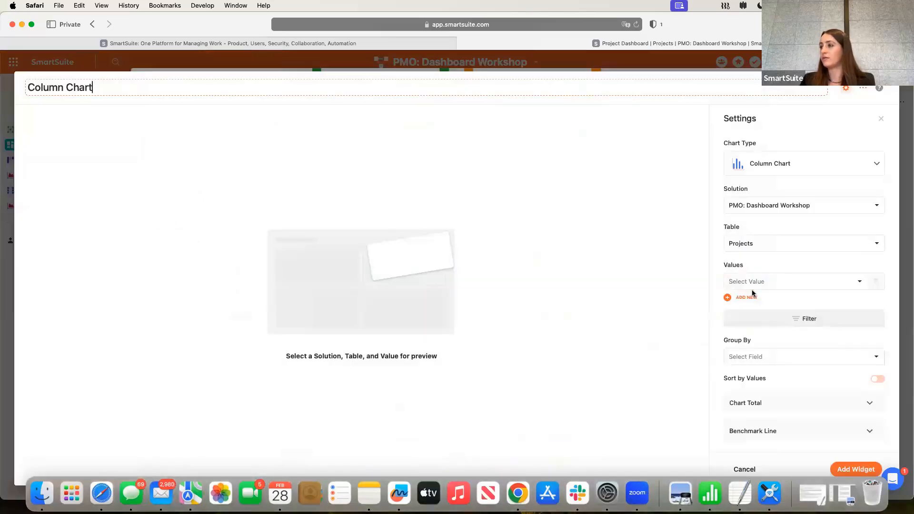
# Set the column chart's value to the Percent Complete field of the Projects table
pyautogui.click(753, 282)
pyautogui.scroll(-1, 763, 366)
pyautogui.scroll(-3, 763, 365)
pyautogui.scroll(2, 776, 343)
pyautogui.click(775, 343)
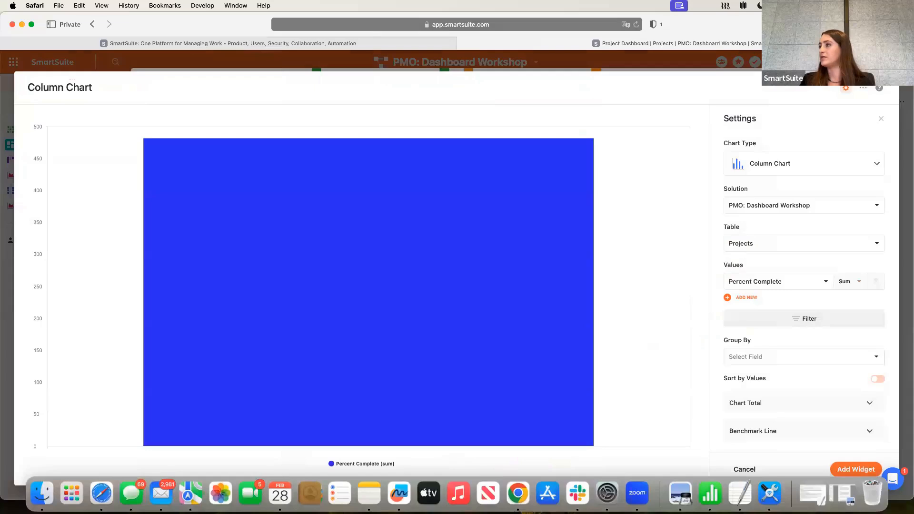
# Discard the open Column Chart setup and start a fresh Column Chart with Percent Complete of the Projects table as its value
pyautogui.press('Escape')
pyautogui.click(425, 308)
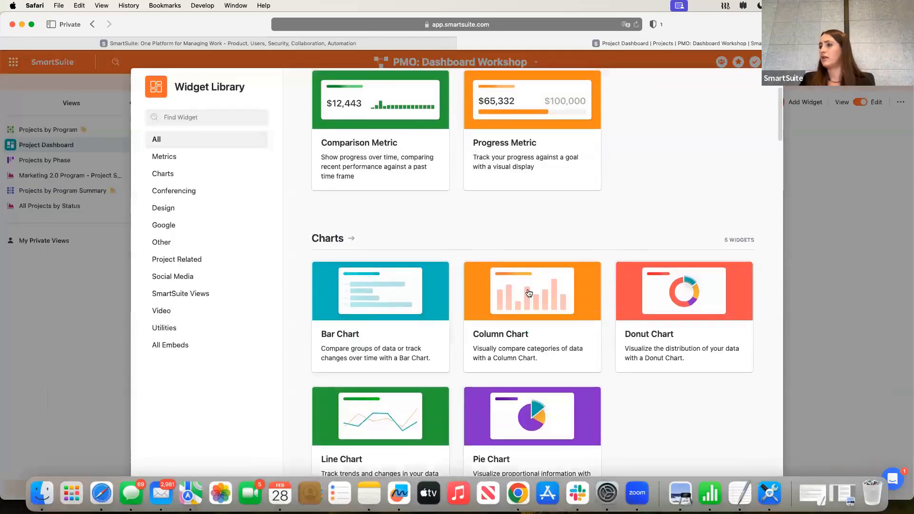
pyautogui.click(507, 343)
pyautogui.click(768, 282)
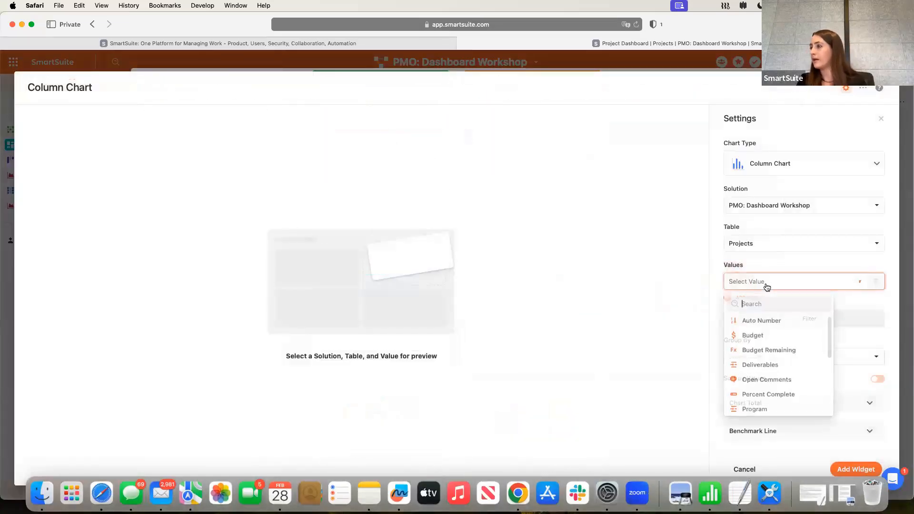
pyautogui.scroll(-3, 767, 362)
pyautogui.click(773, 335)
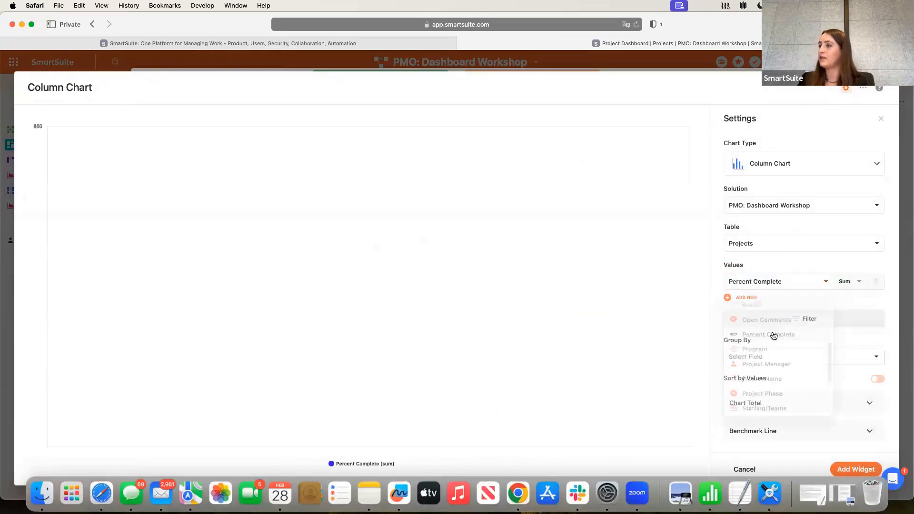
# Group the column chart by Project Name
pyautogui.click(765, 358)
pyautogui.scroll(-5, 762, 417)
pyautogui.scroll(-3, 761, 417)
pyautogui.scroll(1, 761, 415)
pyautogui.click(760, 409)
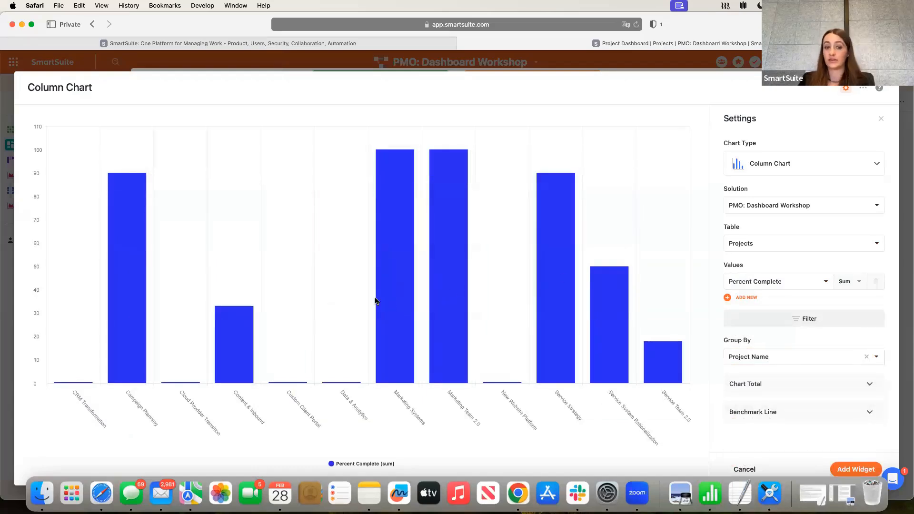
# Title the column chart "Projects by % Complete"
pyautogui.click(51, 91)
pyautogui.write('Projects')
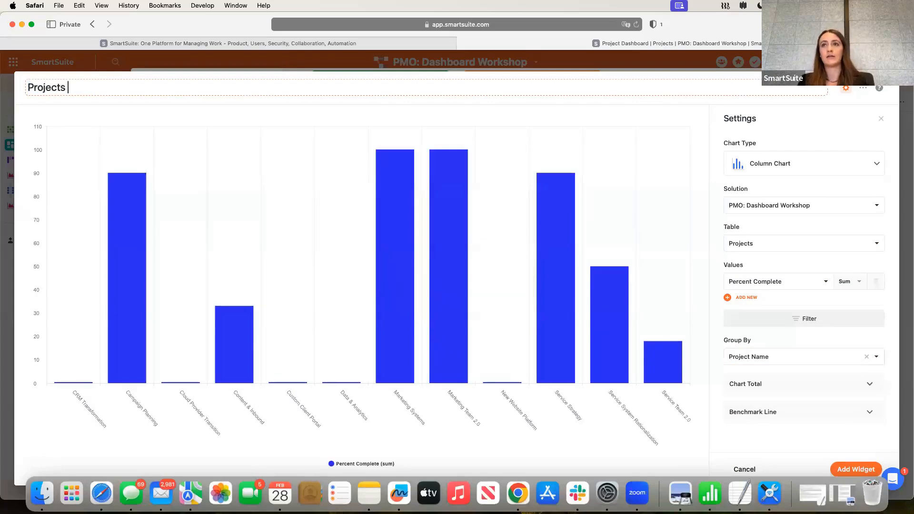
pyautogui.write(' by % Complete')
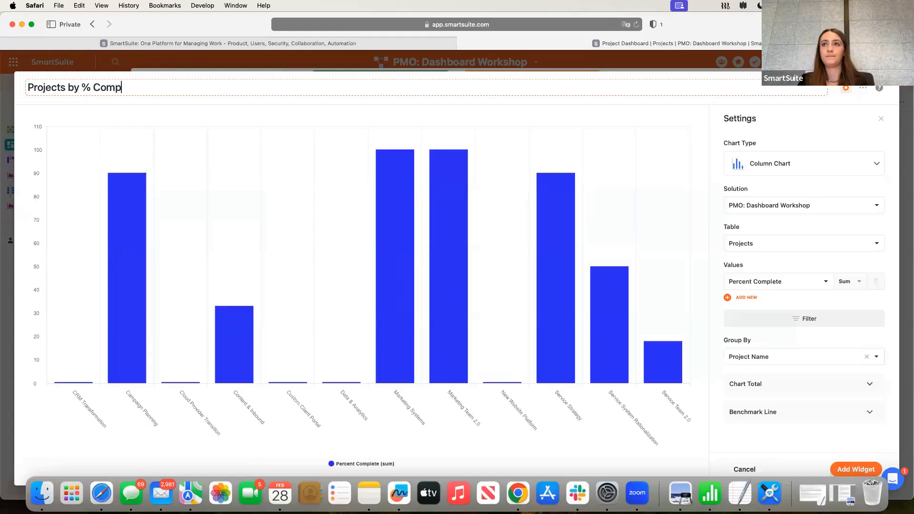
# Filter the column chart to projects with Percent Complete less than 100 and add the widget to the dashboard
pyautogui.click(772, 320)
pyautogui.click(576, 353)
pyautogui.write('e')
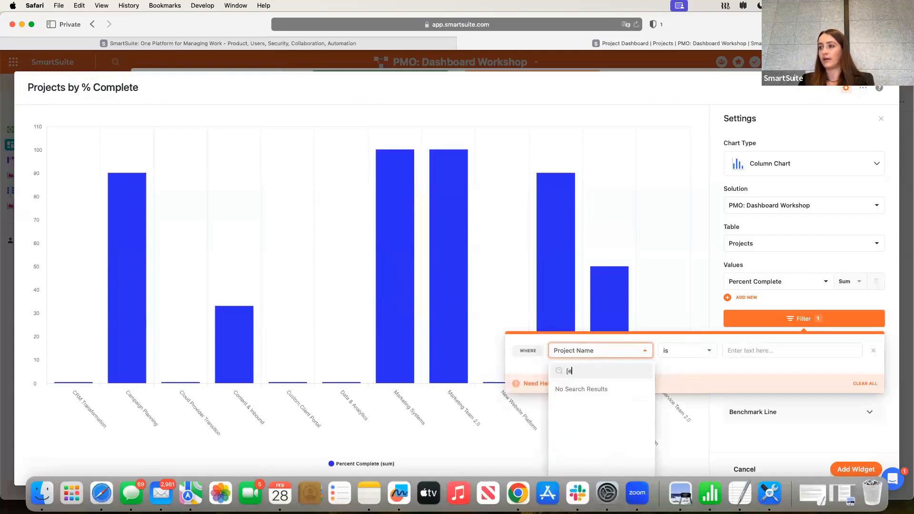
pyautogui.write('r')
pyautogui.click(587, 388)
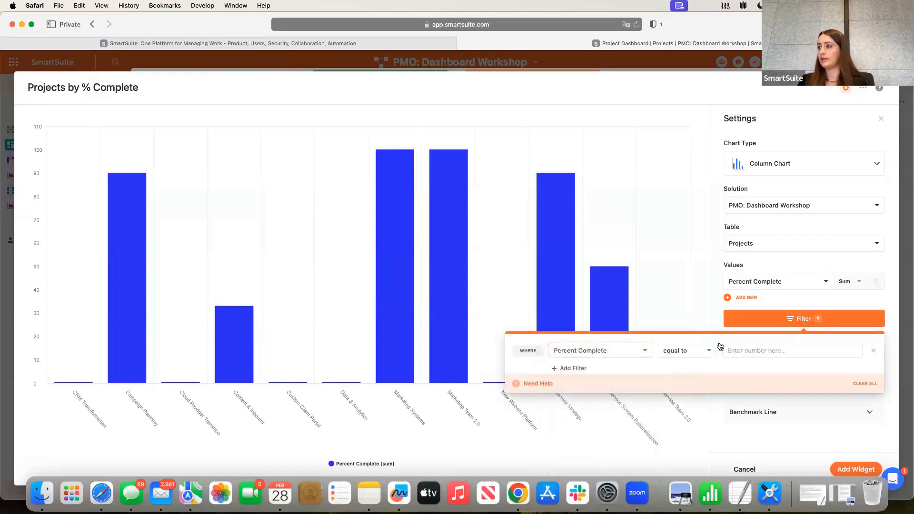
pyautogui.click(706, 352)
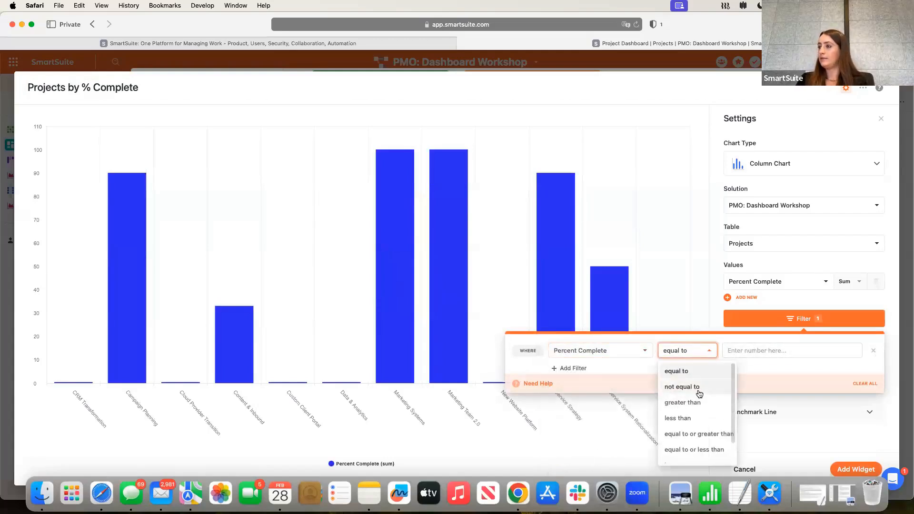
pyautogui.click(678, 419)
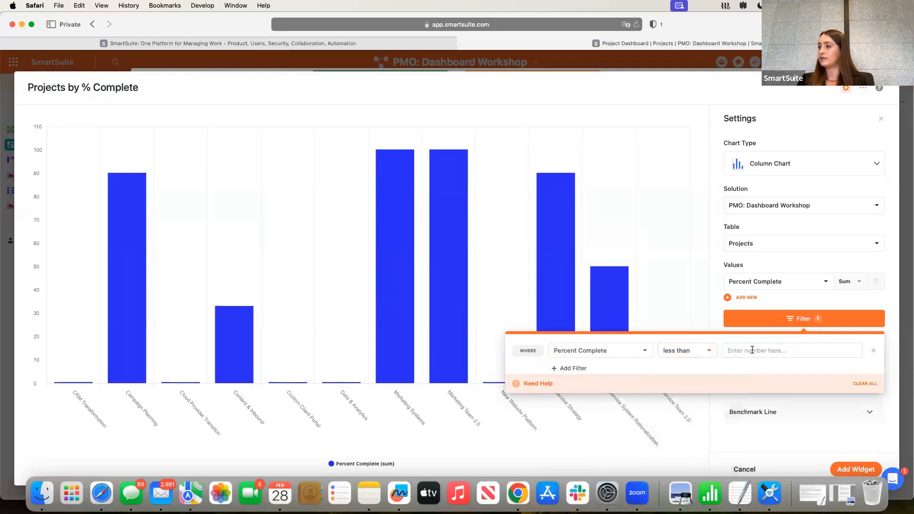
pyautogui.write('100')
pyautogui.click(602, 255)
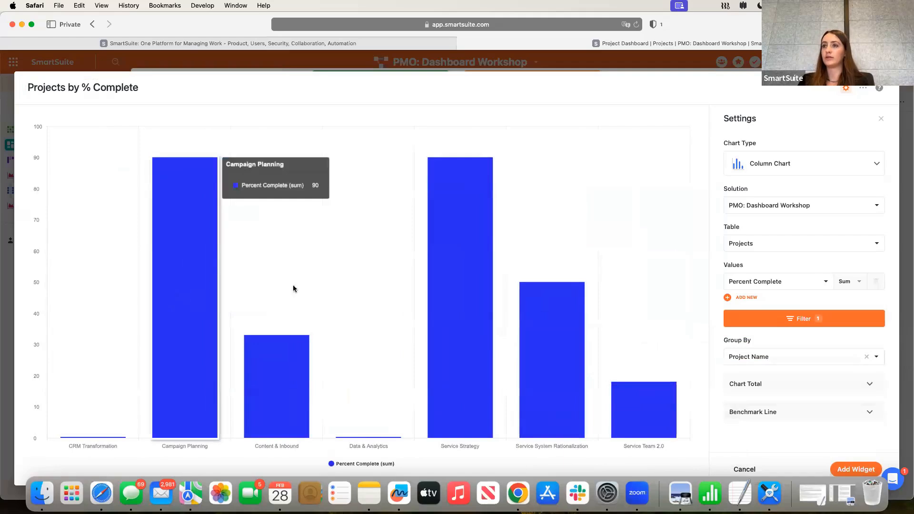
pyautogui.click(856, 470)
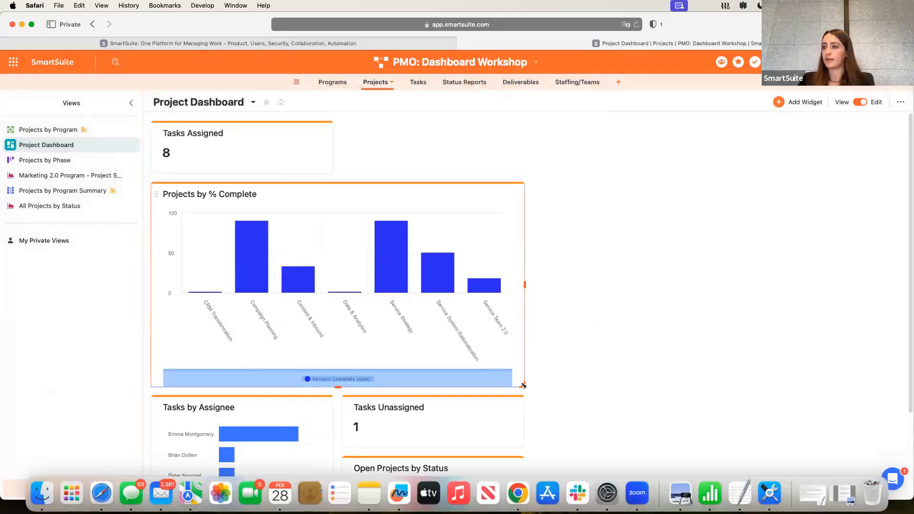
# Place Tasks Unassigned beside Tasks Assigned and stack Open Projects by Status and Tasks by Assignee in a third column
pyautogui.moveTo(347, 408); pyautogui.dragTo(350, 135)
pyautogui.moveTo(347, 408); pyautogui.dragTo(555, 189)
pyautogui.moveTo(157, 407); pyautogui.dragTo(543, 281)
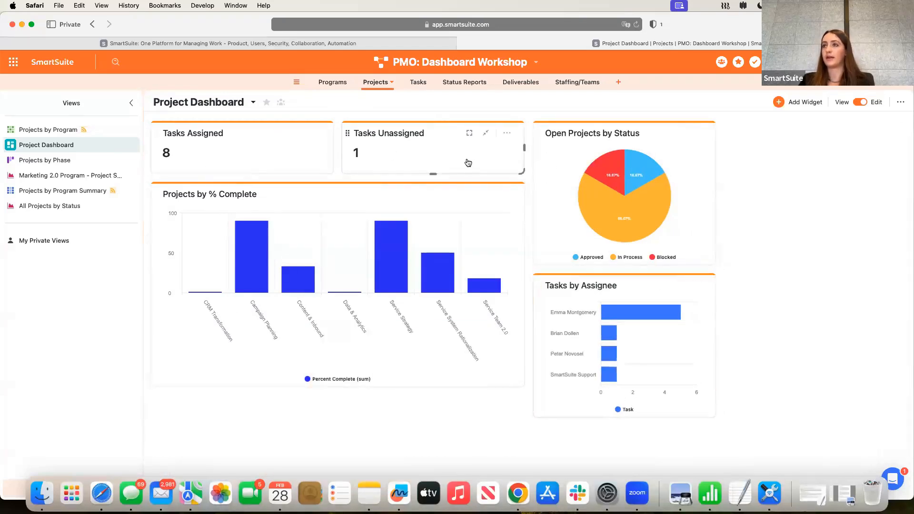
# Start a Comparison Metric widget summing Total Billable Cost of Tasks from the Projects table, with the date to compare cleared
pyautogui.click(779, 101)
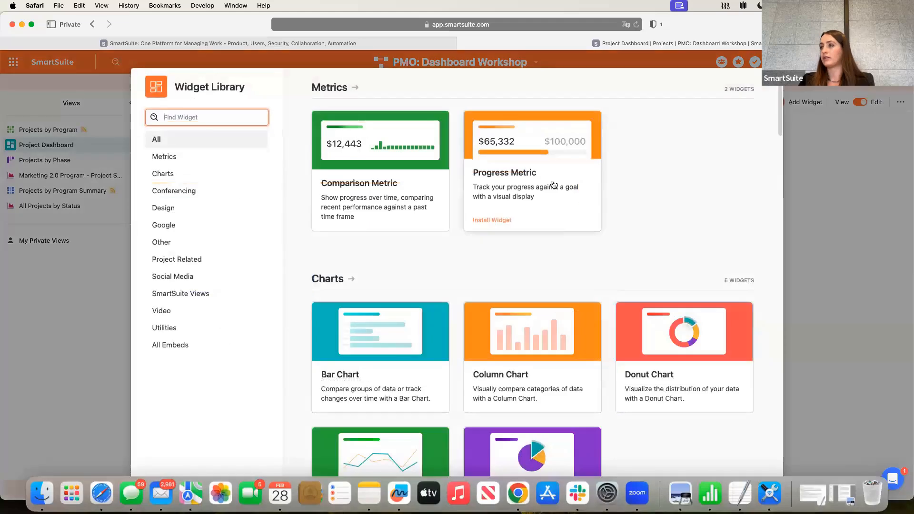
pyautogui.click(374, 193)
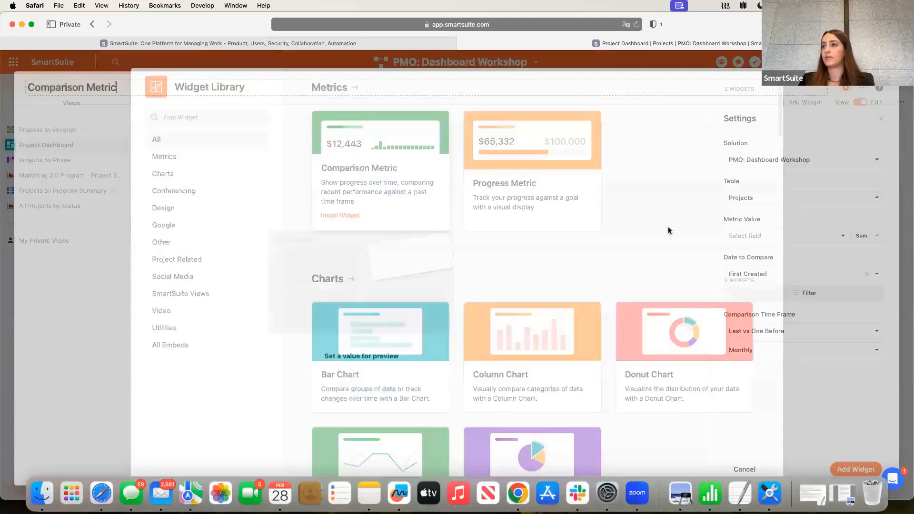
pyautogui.click(762, 199)
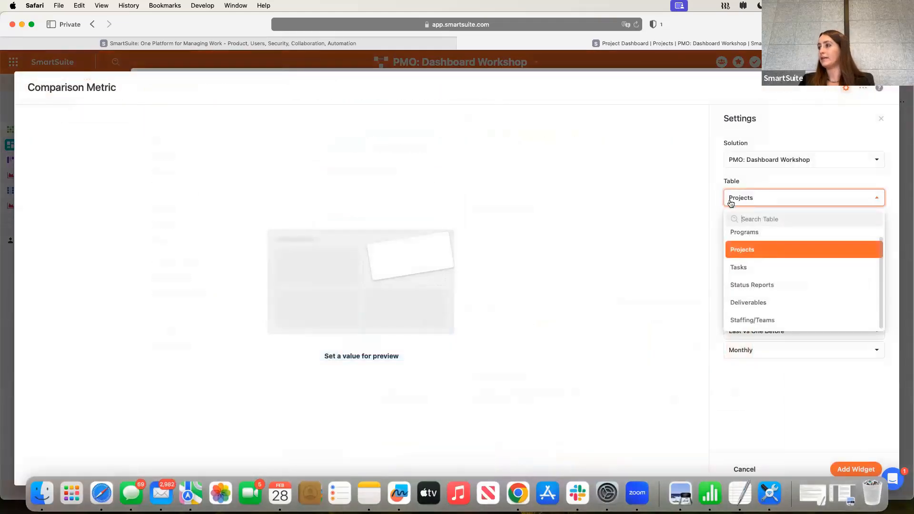
pyautogui.click(680, 262)
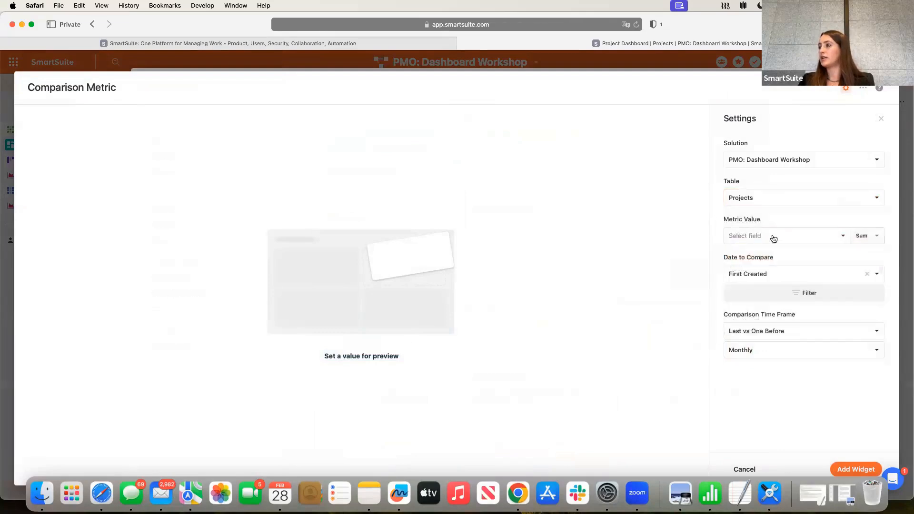
pyautogui.click(781, 236)
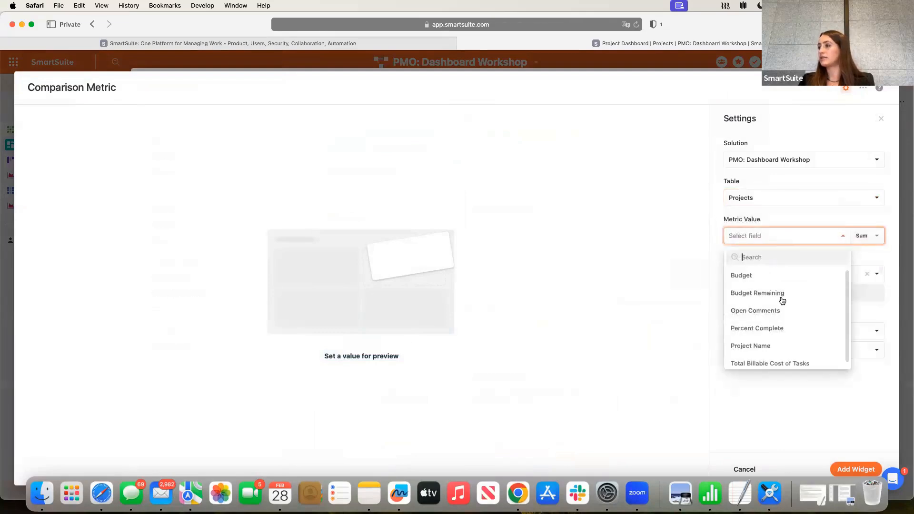
pyautogui.click(770, 358)
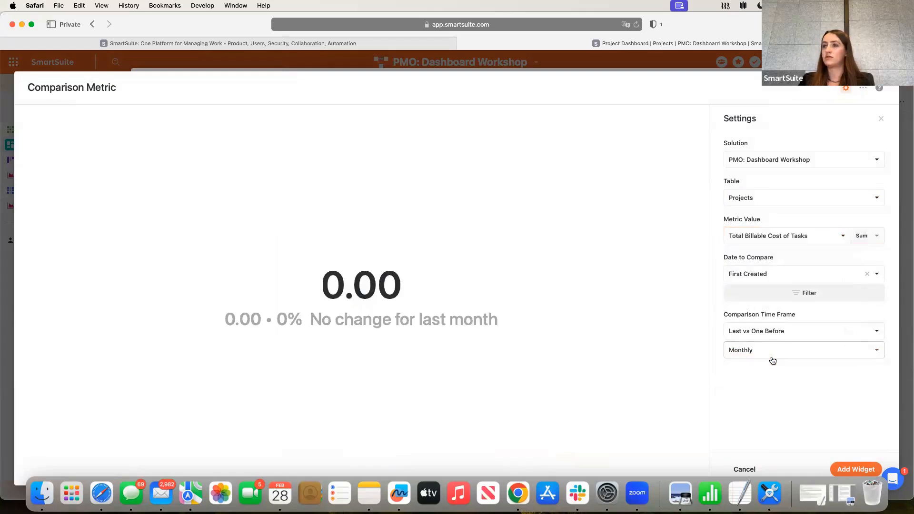
pyautogui.click(867, 274)
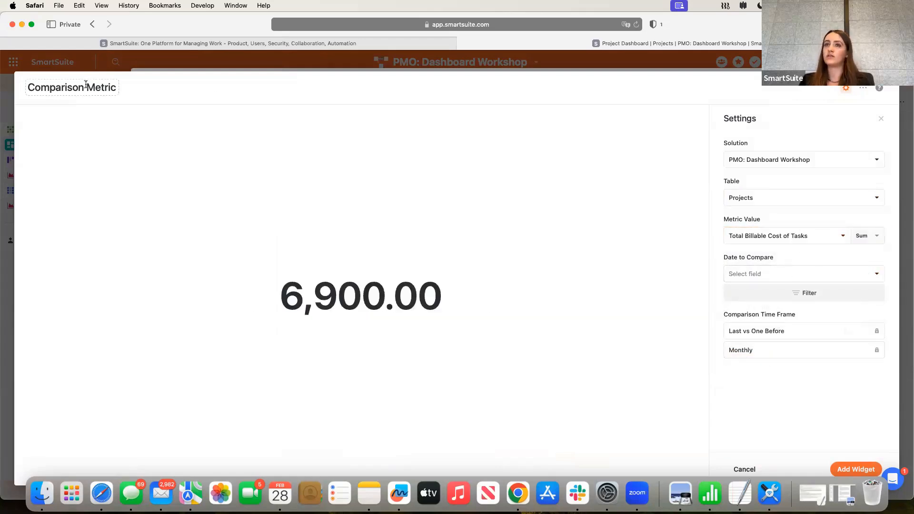
# Title the comparison metric "Total Billable Cost of Tasks"
pyautogui.tripleClick(85, 84)
pyautogui.write('Total Billable')
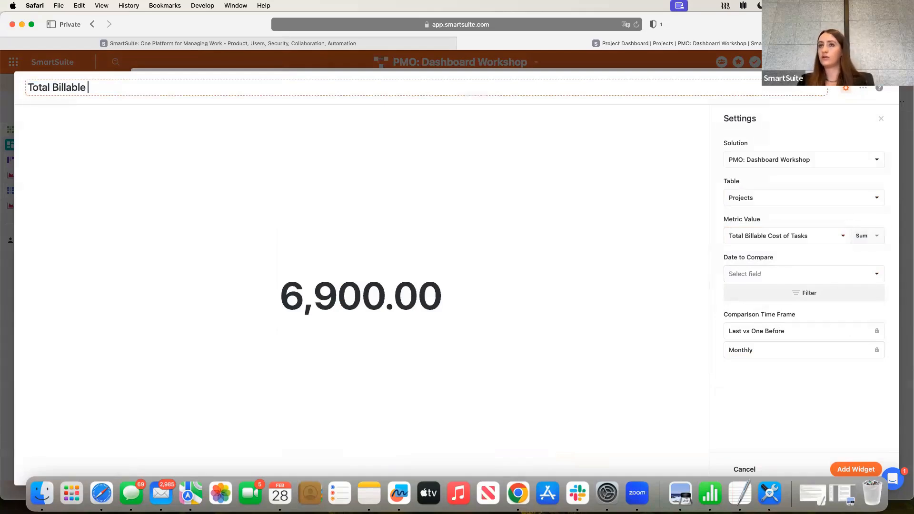
pyautogui.write(' Cost of Tasks')
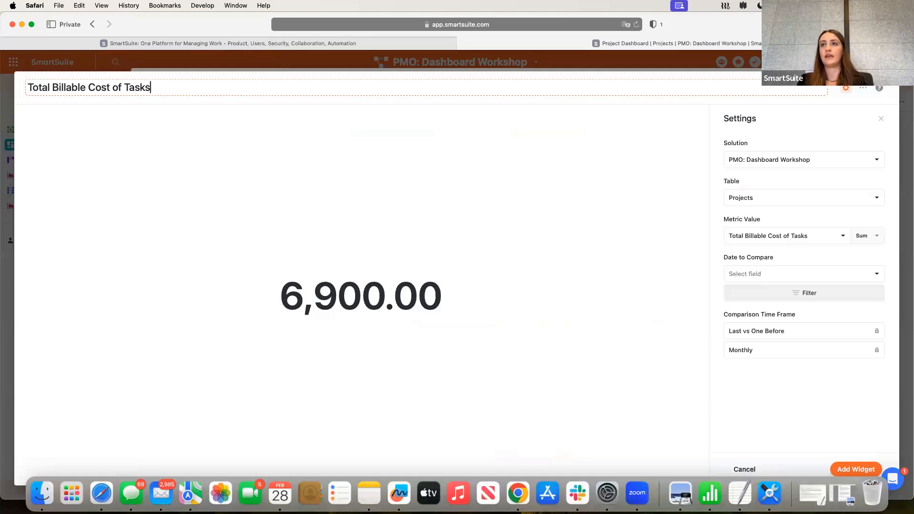
pyautogui.press('Return')
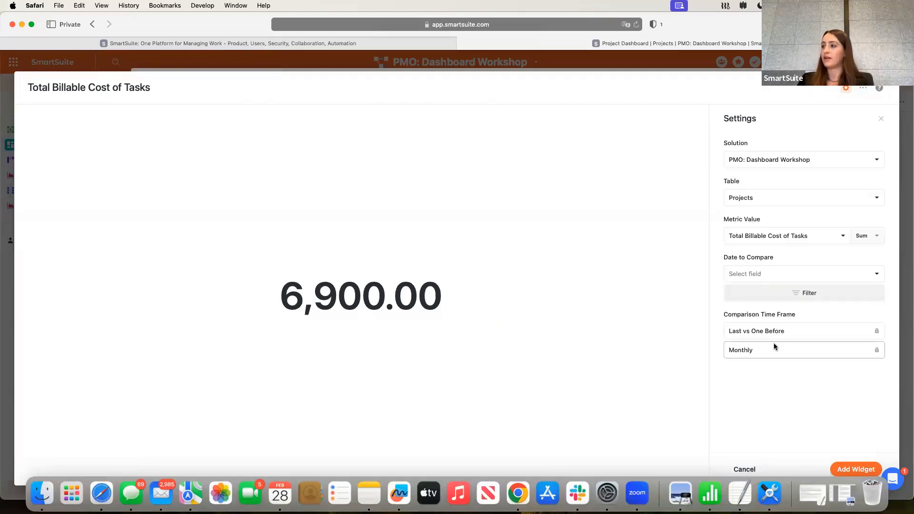
# Try Due Date as the metric's date to compare and clear the selection again
pyautogui.click(793, 295)
pyautogui.click(770, 276)
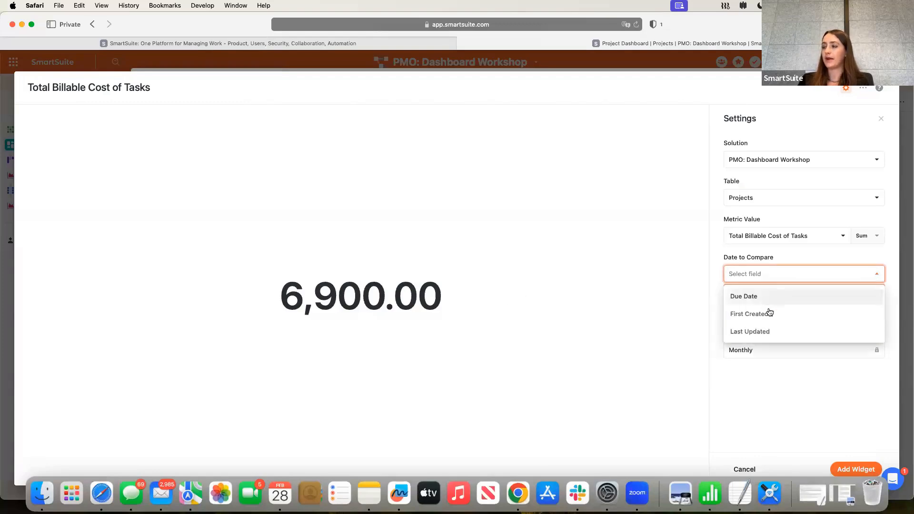
pyautogui.click(734, 300)
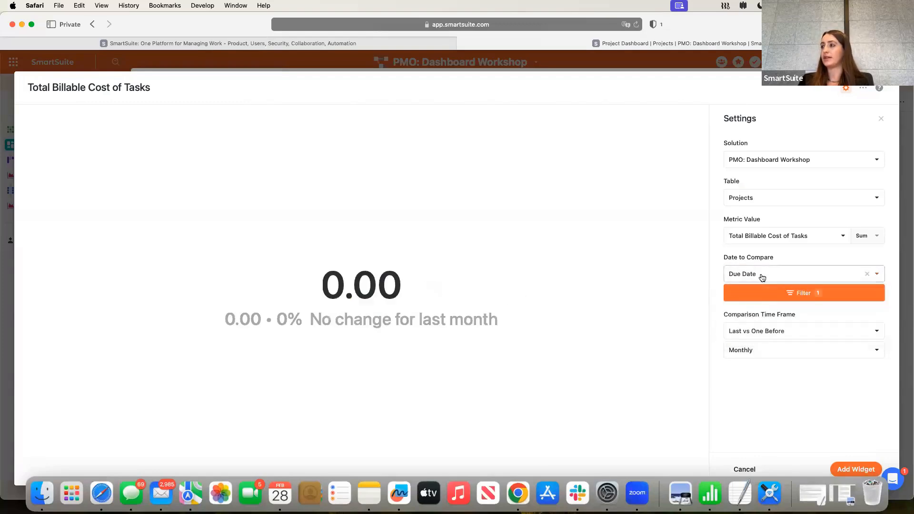
pyautogui.click(867, 274)
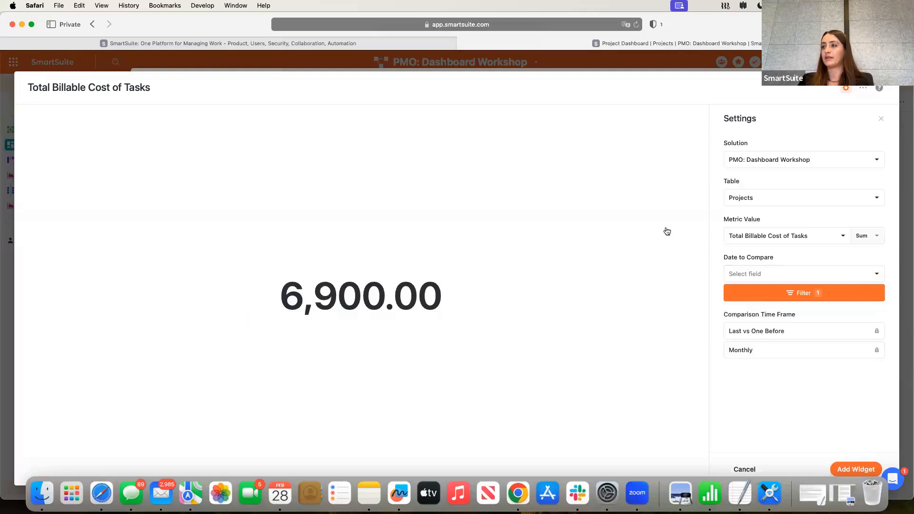
# Add the Total Billable Cost of Tasks metric to the dashboard and place it above Open Projects by Status
pyautogui.click(852, 472)
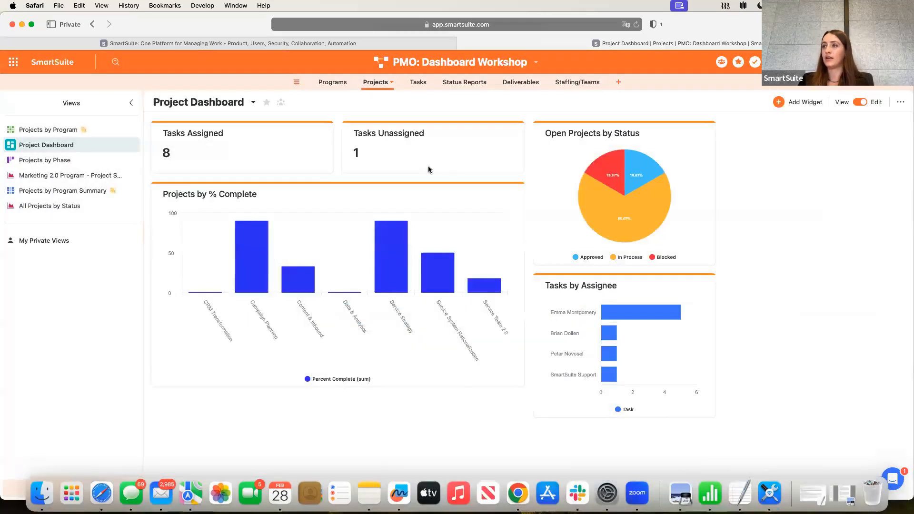
pyautogui.moveTo(155, 195); pyautogui.dragTo(657, 147)
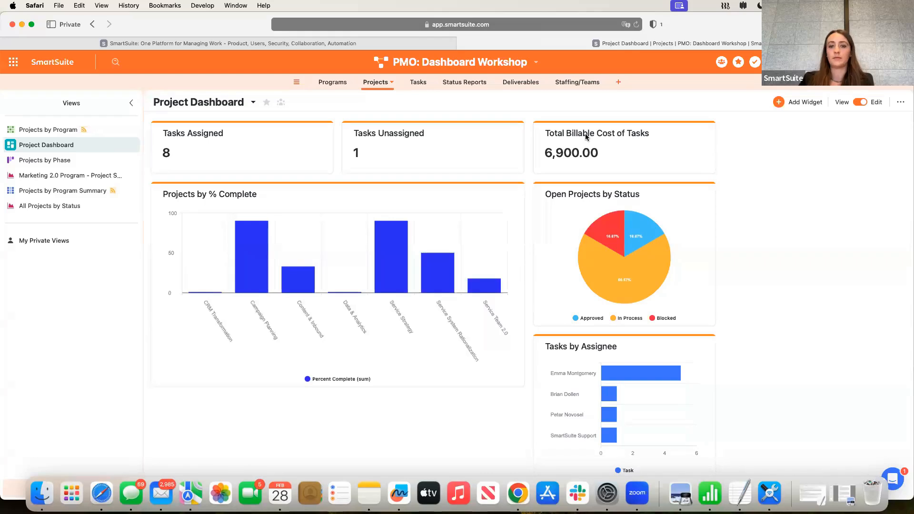
# Start another Comparison Metric widget on the Project Dashboard
pyautogui.click(785, 109)
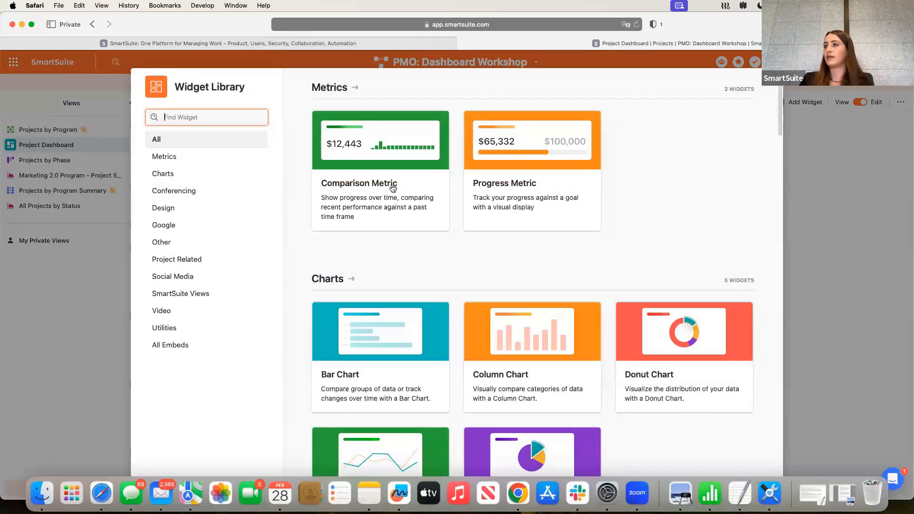
pyautogui.click(388, 184)
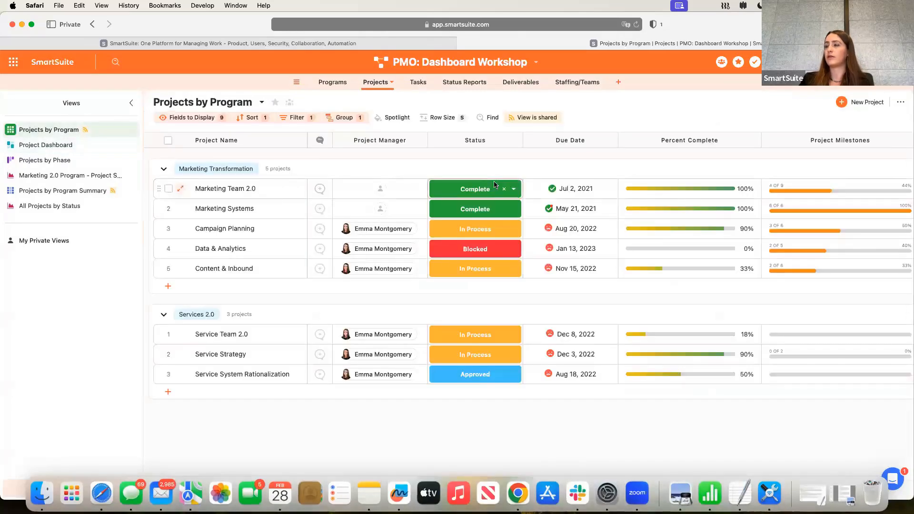
# Add a Formula field named Month to the Projects table and enable the Advanced Editor for it
pyautogui.hscroll(5, 495, 185)
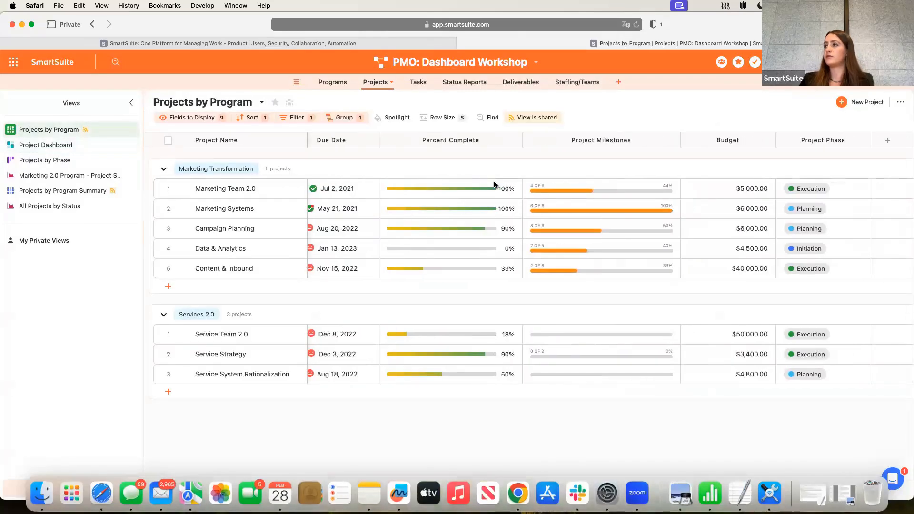
pyautogui.hscroll(-1, 498, 184)
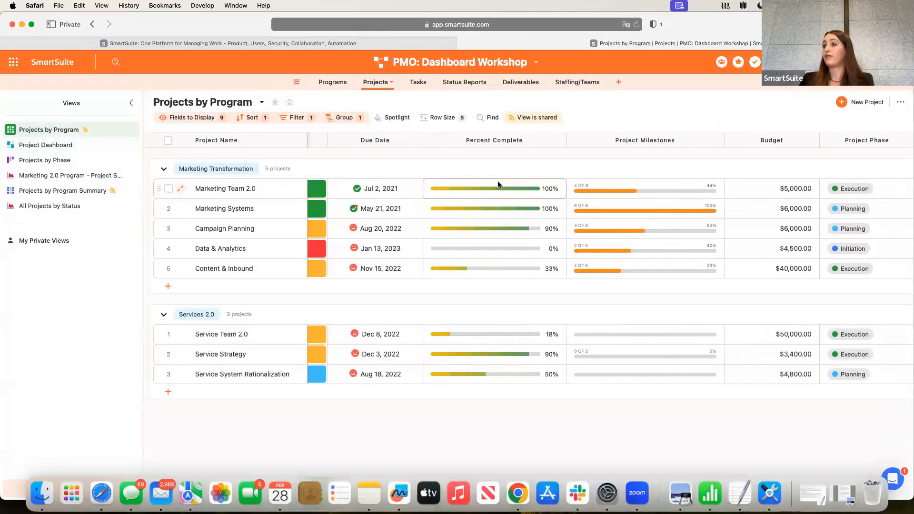
pyautogui.hscroll(2, 720, 158)
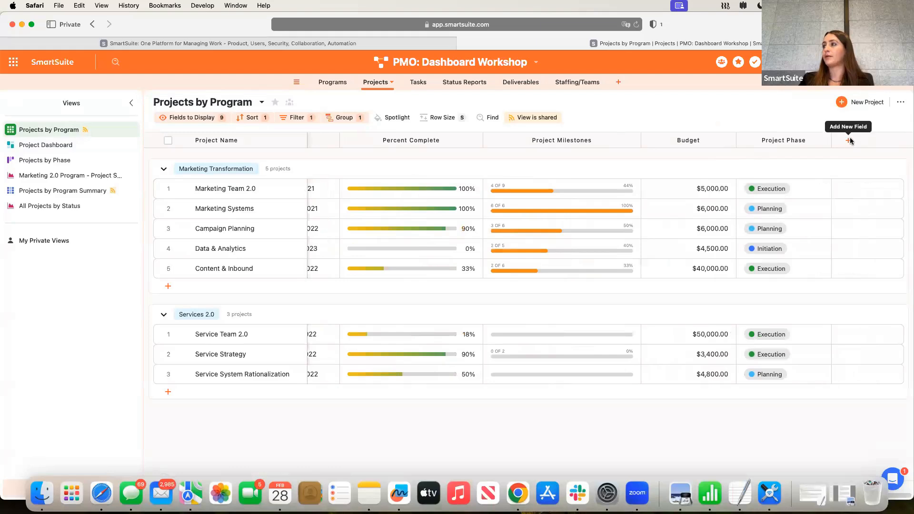
pyautogui.click(850, 140)
pyautogui.write('form')
pyautogui.click(814, 191)
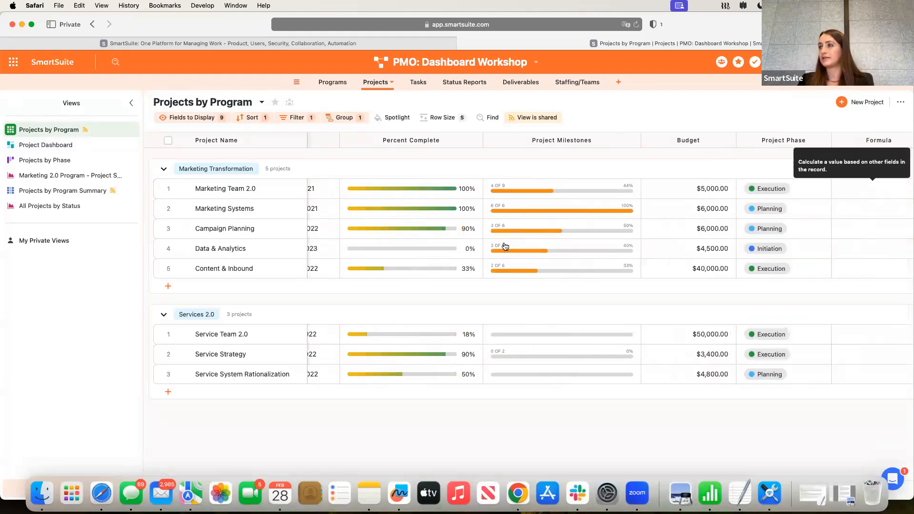
pyautogui.write('Month')
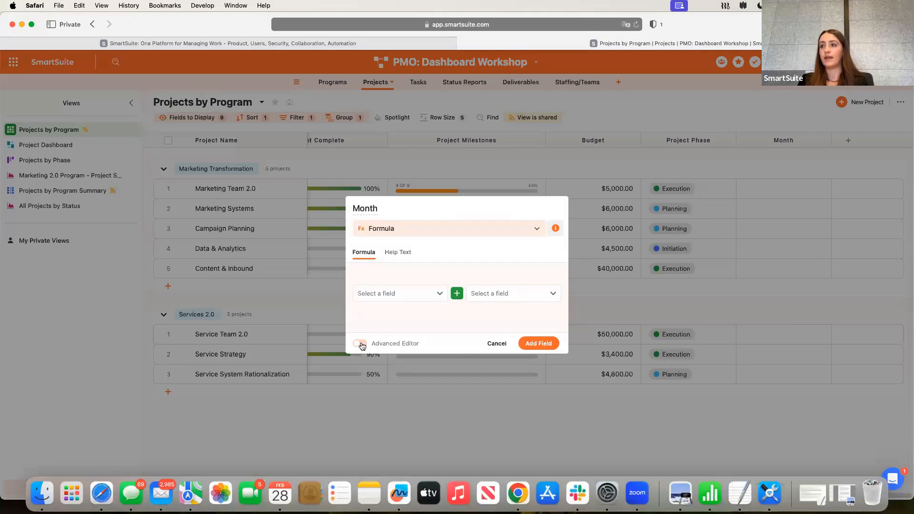
pyautogui.click(360, 344)
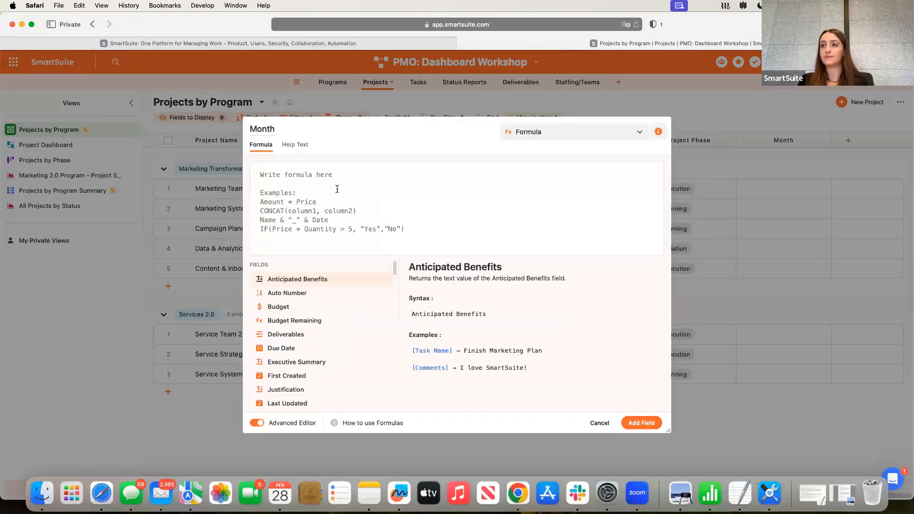
pyautogui.write('d')
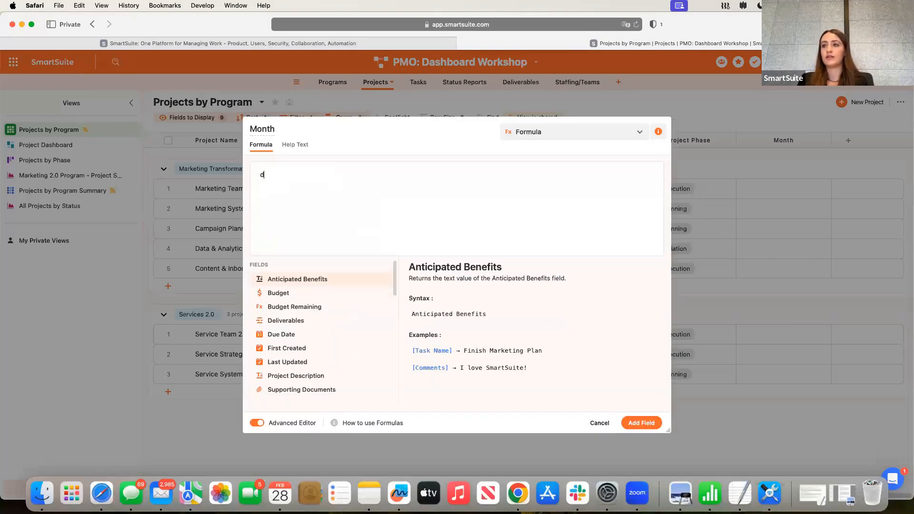
pyautogui.click(381, 335)
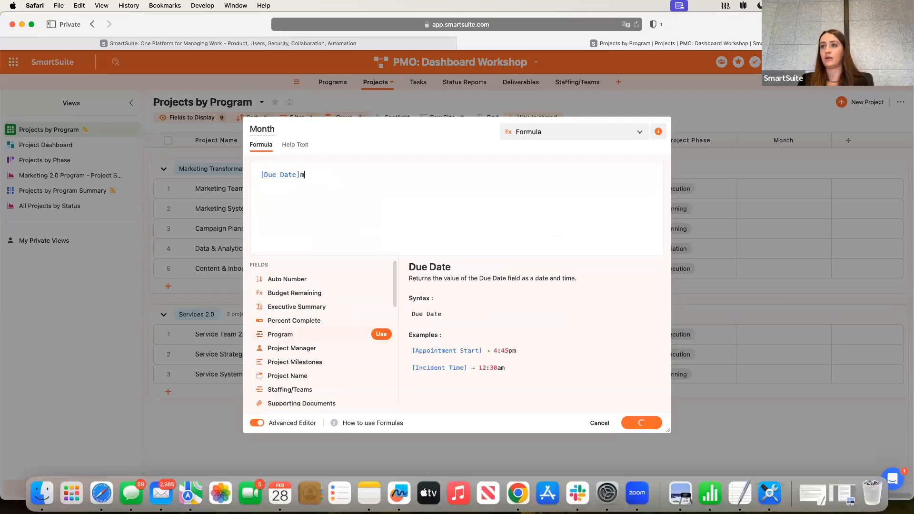
pyautogui.write('.m')
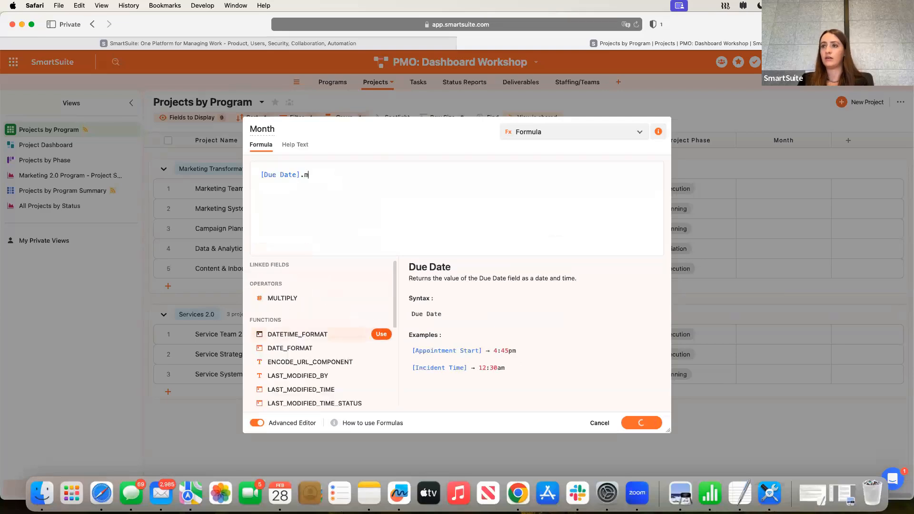
pyautogui.press('BackSpace')
pyautogui.press('BackSpace')
pyautogui.press('BackSpace')
pyautogui.press('BackSpace')
pyautogui.press('BackSpace')
pyautogui.press('BackSpace')
pyautogui.press('BackSpace')
pyautogui.press('BackSpace')
pyautogui.press('BackSpace')
pyautogui.press('BackSpace')
pyautogui.press('BackSpace')
pyautogui.press('BackSpace')
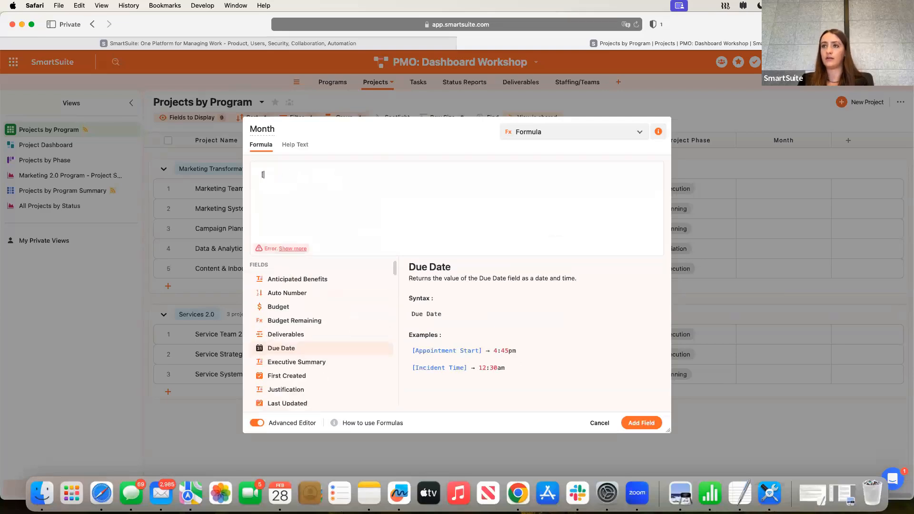
# Define the Month formula with the MONTH function applied to Due Date and add the field
pyautogui.write('month')
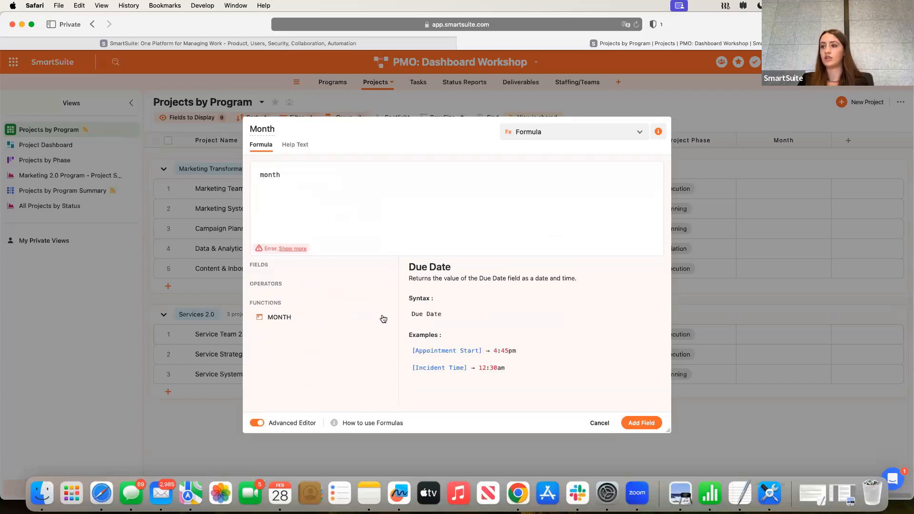
pyautogui.click(380, 317)
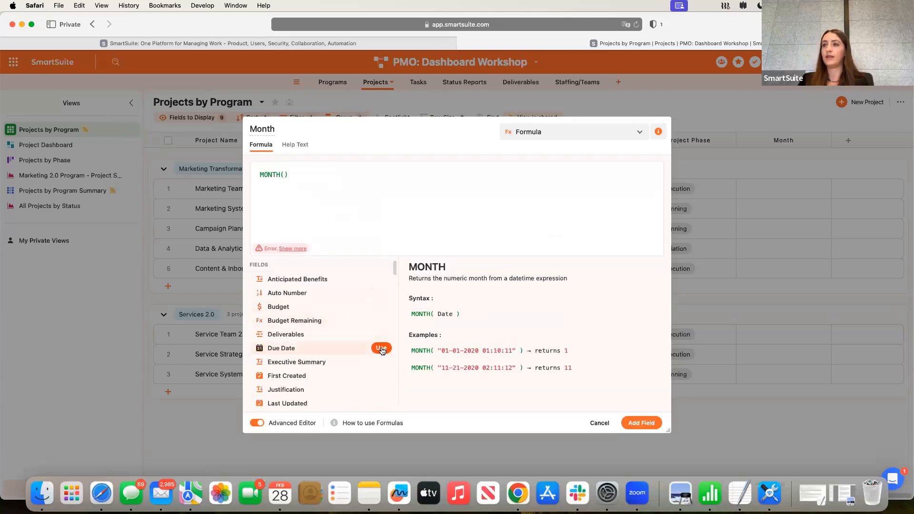
pyautogui.click(381, 349)
pyautogui.click(641, 423)
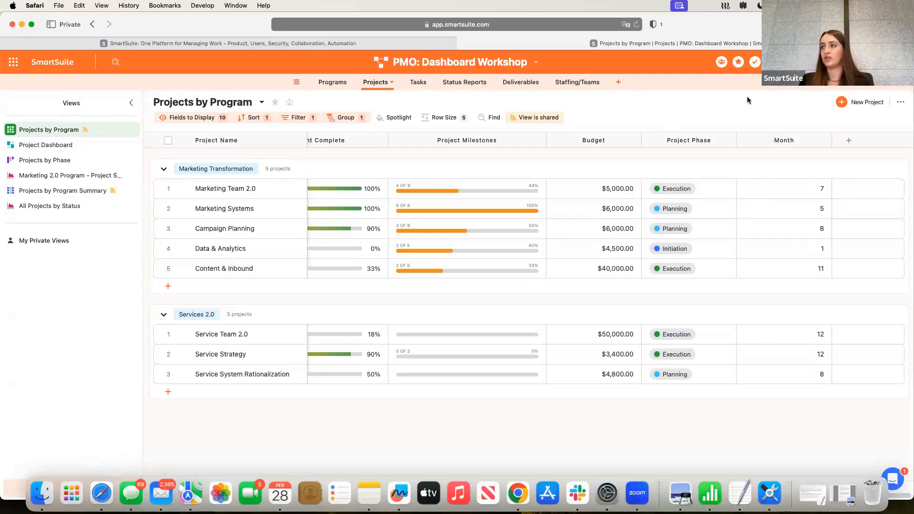
# Return to the Project Dashboard and start a Column Chart widget titled "Budget Spend Per Month"
pyautogui.click(517, 69)
pyautogui.click(619, 104)
pyautogui.click(67, 147)
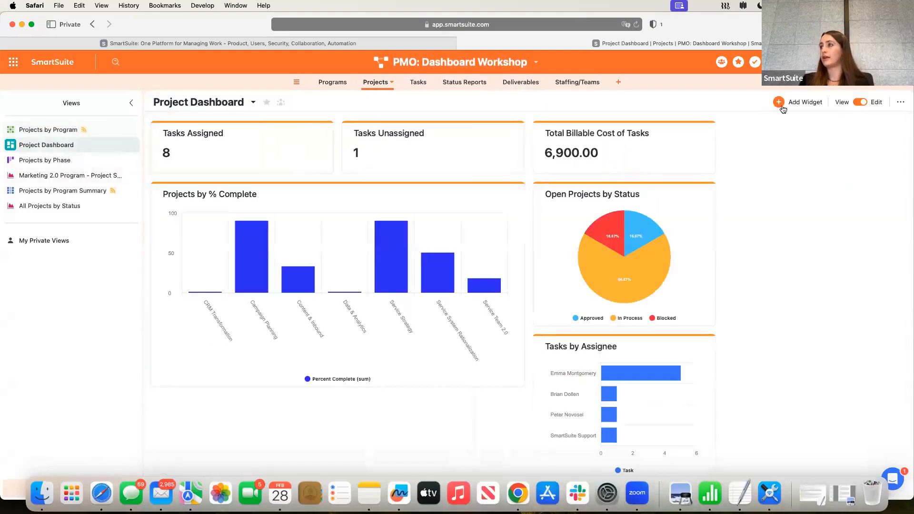
pyautogui.click(784, 104)
pyautogui.click(527, 371)
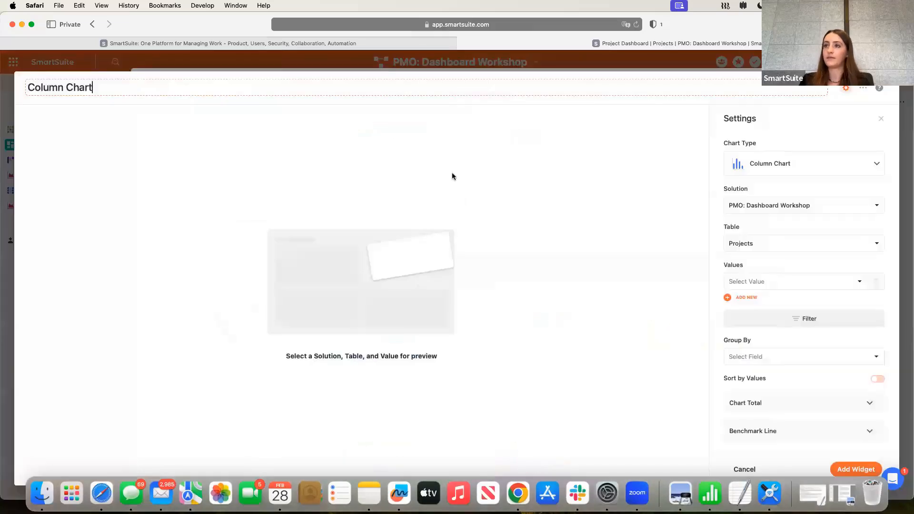
pyautogui.tripleClick(98, 86)
pyautogui.write('Budget Spend Per Month')
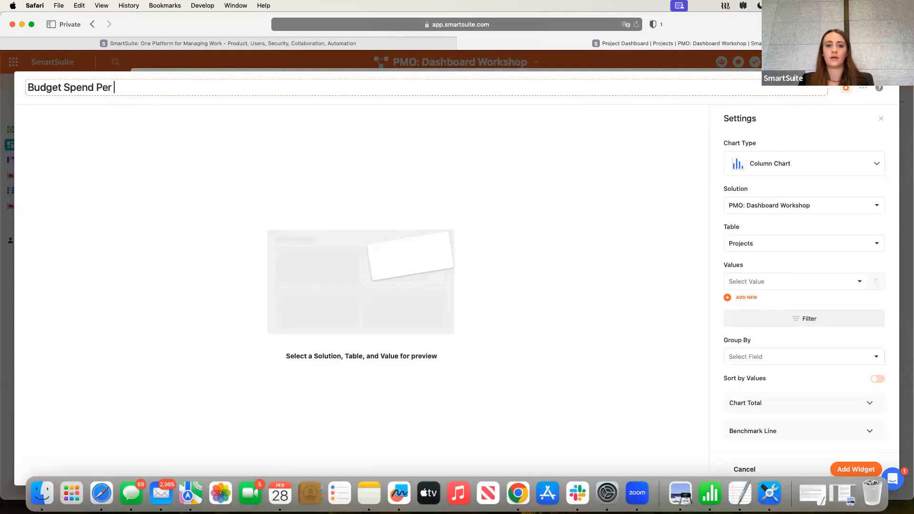
# Set the column chart's value to Budget and group it by the Month field
pyautogui.click(787, 283)
pyautogui.click(768, 336)
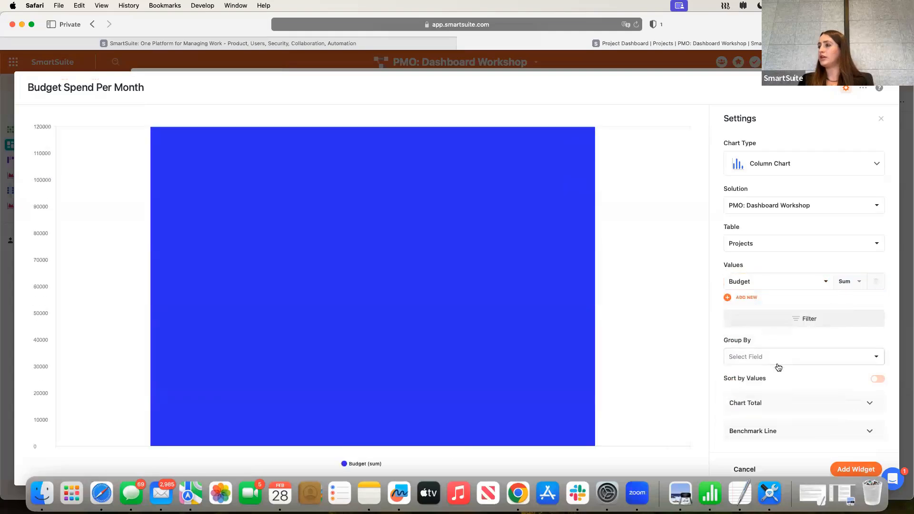
pyautogui.click(775, 359)
pyautogui.scroll(-5, 780, 415)
pyautogui.scroll(-4, 781, 415)
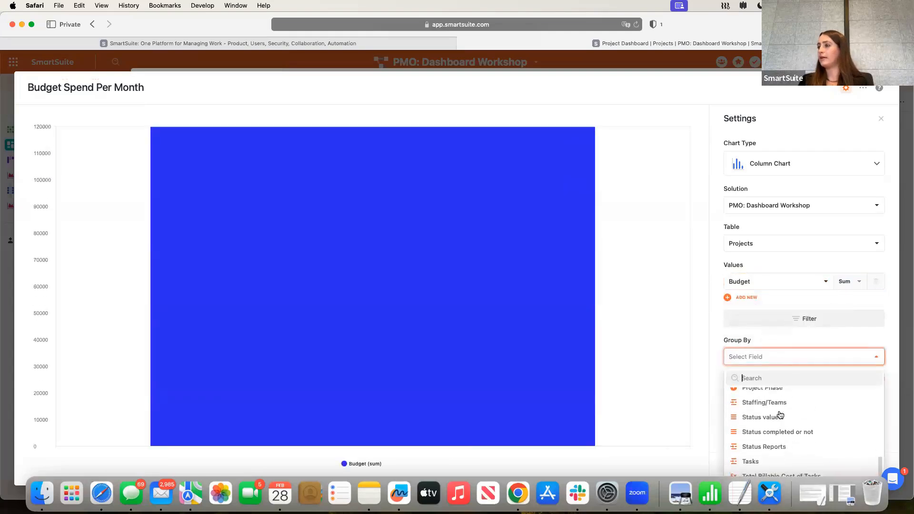
pyautogui.scroll(-3, 814, 411)
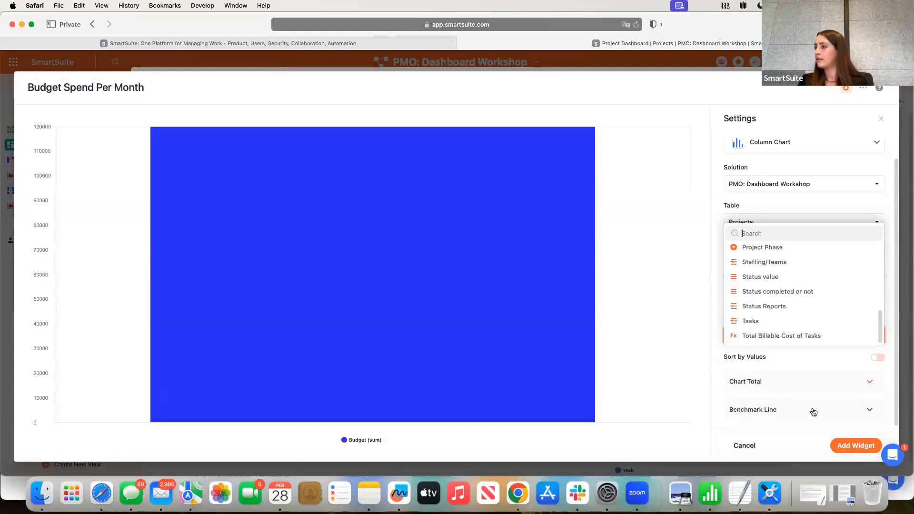
pyautogui.scroll(5, 786, 448)
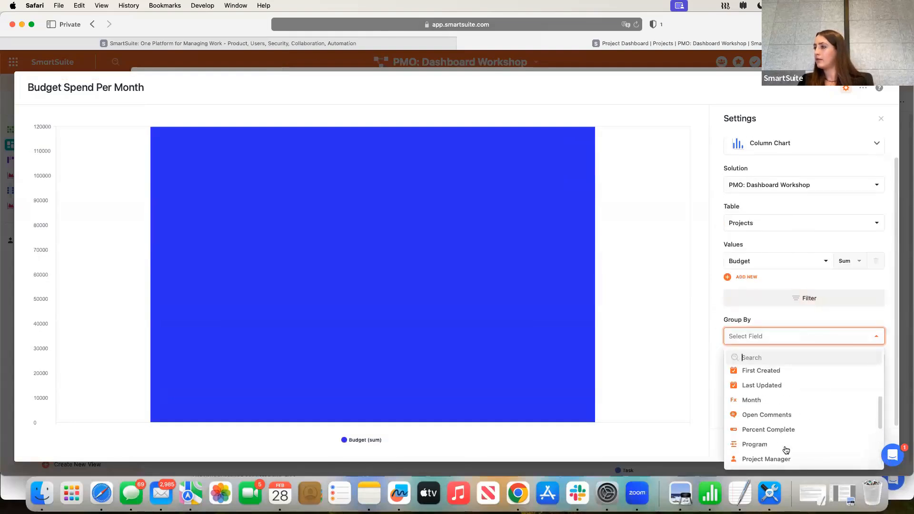
pyautogui.click(774, 403)
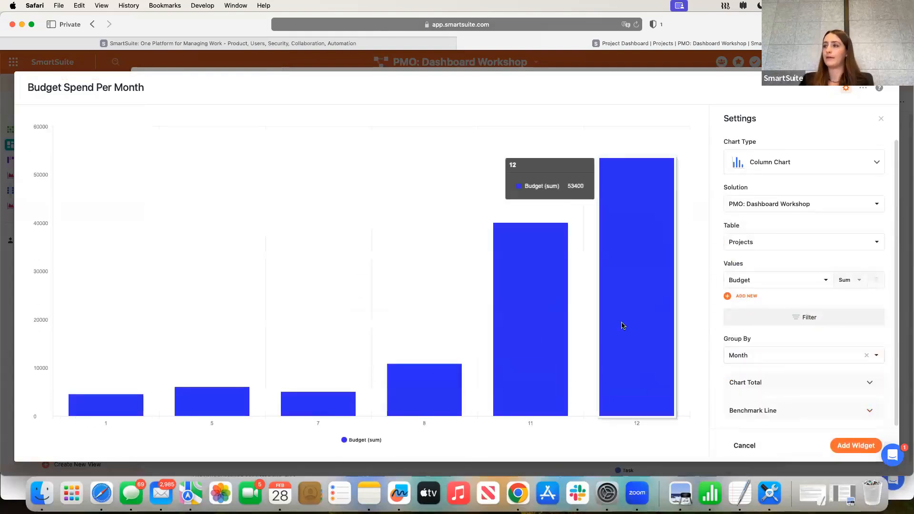
# Open the chart's filter settings and examine the fields available for the chart's value
pyautogui.click(819, 317)
pyautogui.click(776, 282)
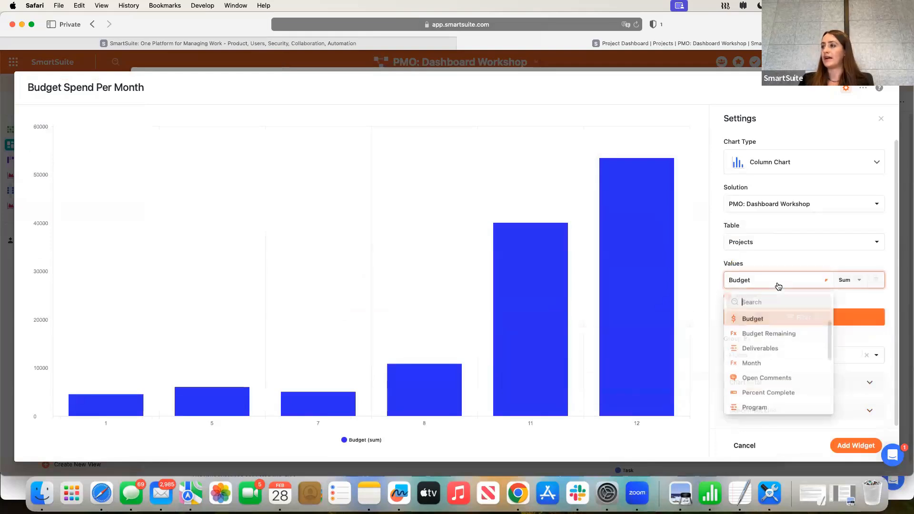
pyautogui.scroll(-1, 785, 376)
pyautogui.scroll(-5, 784, 377)
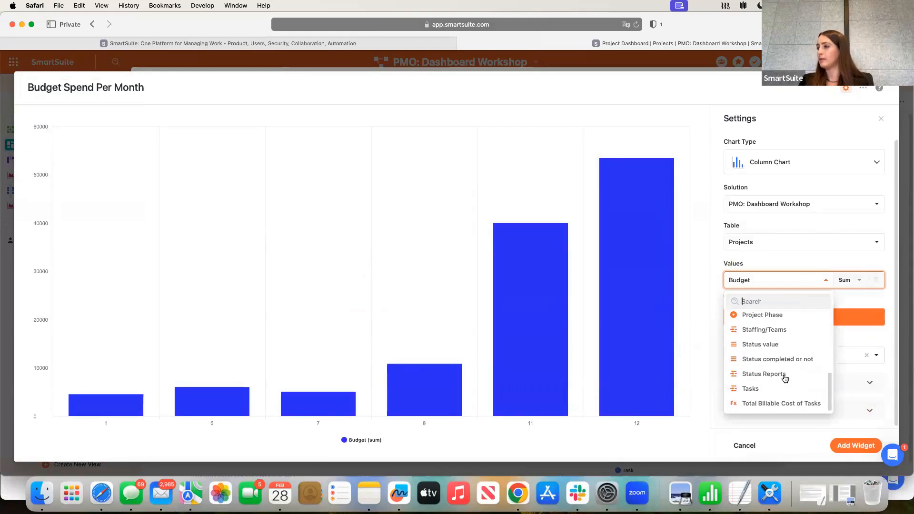
pyautogui.scroll(1, 785, 379)
pyautogui.scroll(-1, 783, 391)
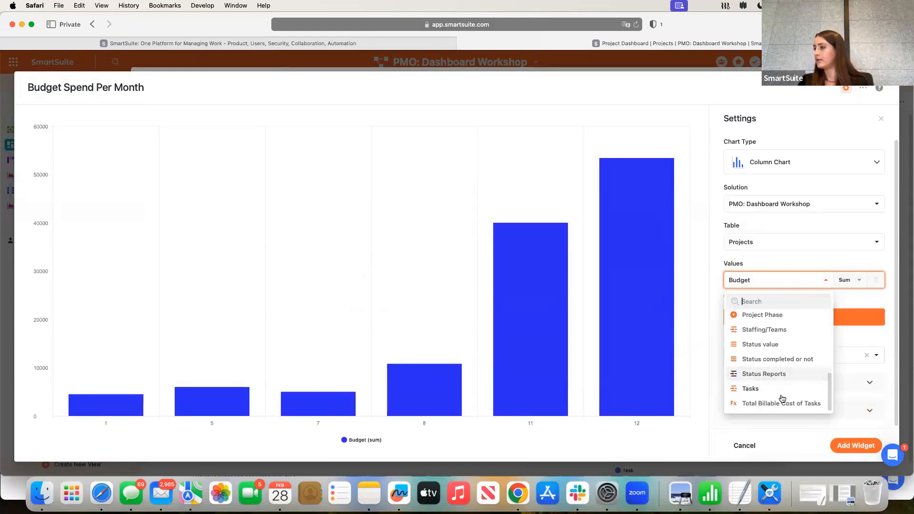
pyautogui.scroll(1, 781, 399)
pyautogui.click(788, 334)
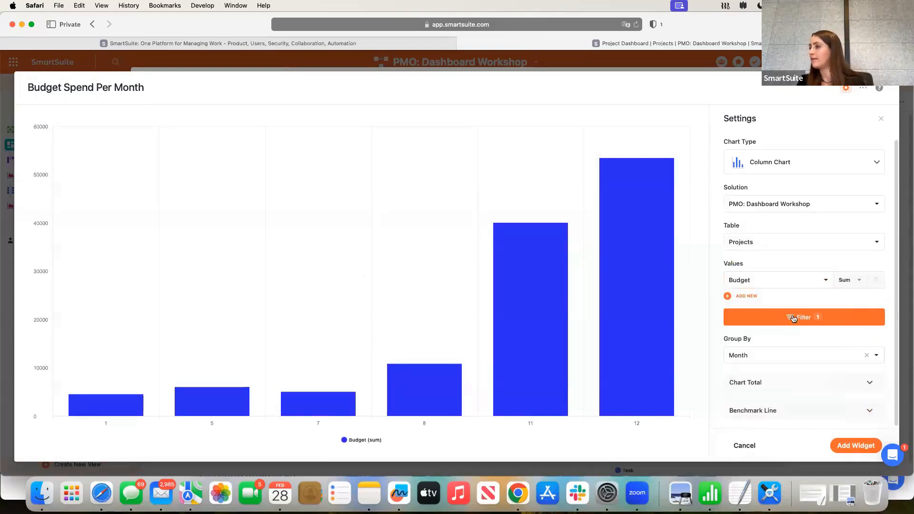
# Try Budget Remaining as a second value beside Budget in the chart
pyautogui.click(745, 297)
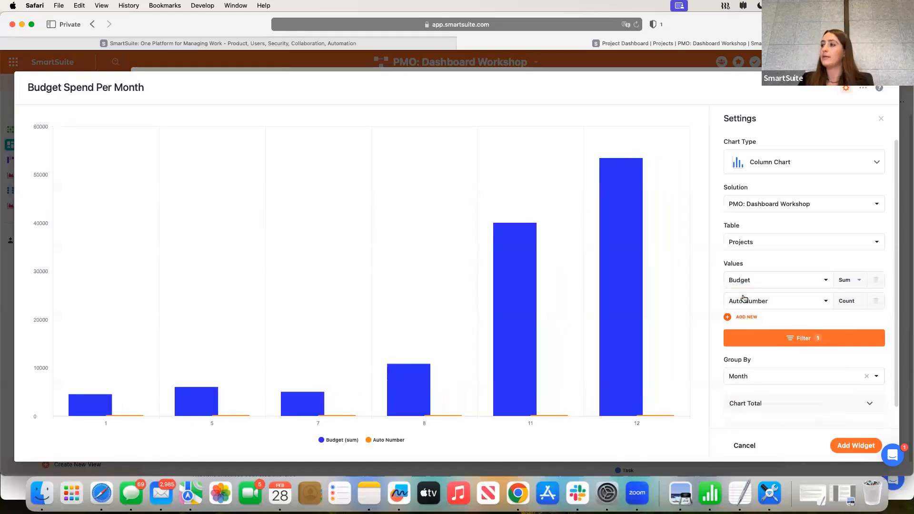
pyautogui.click(754, 301)
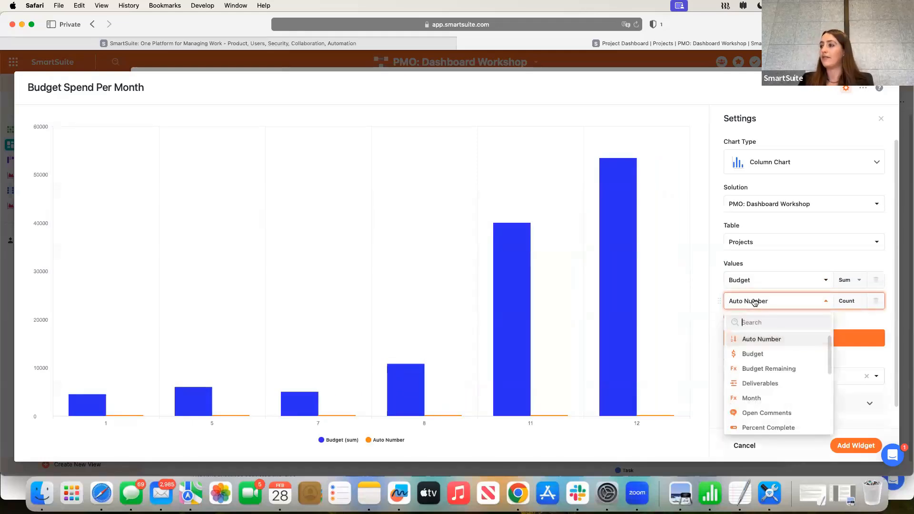
pyautogui.click(768, 370)
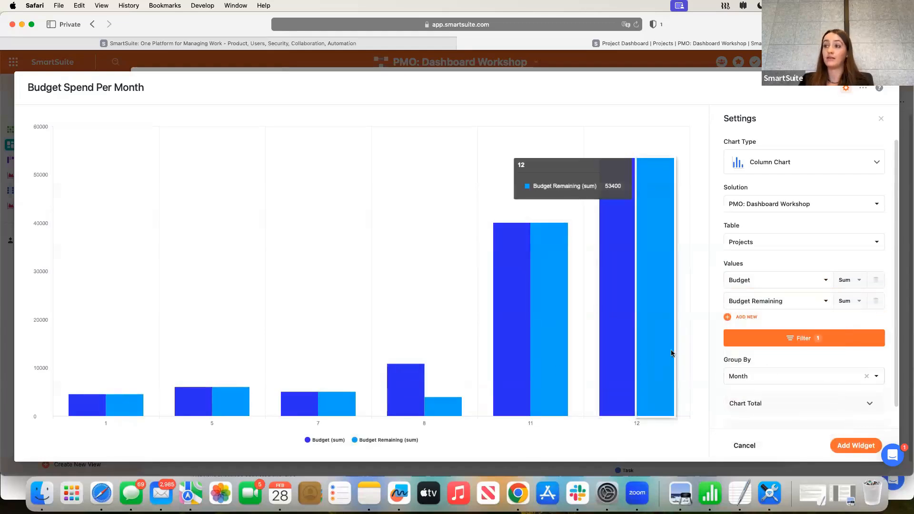
# Change the chart type to Stacked Bar and remove Budget Remaining from its values
pyautogui.click(794, 170)
pyautogui.scroll(3, 812, 224)
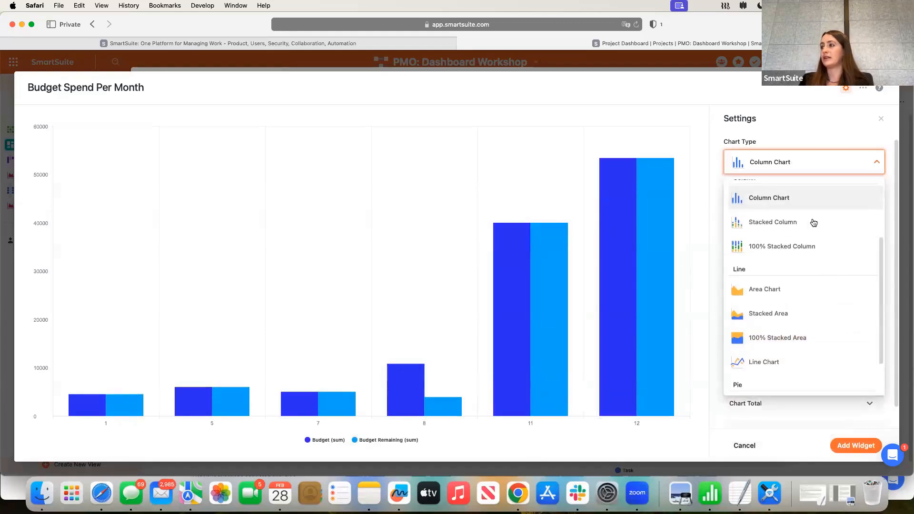
pyautogui.click(811, 202)
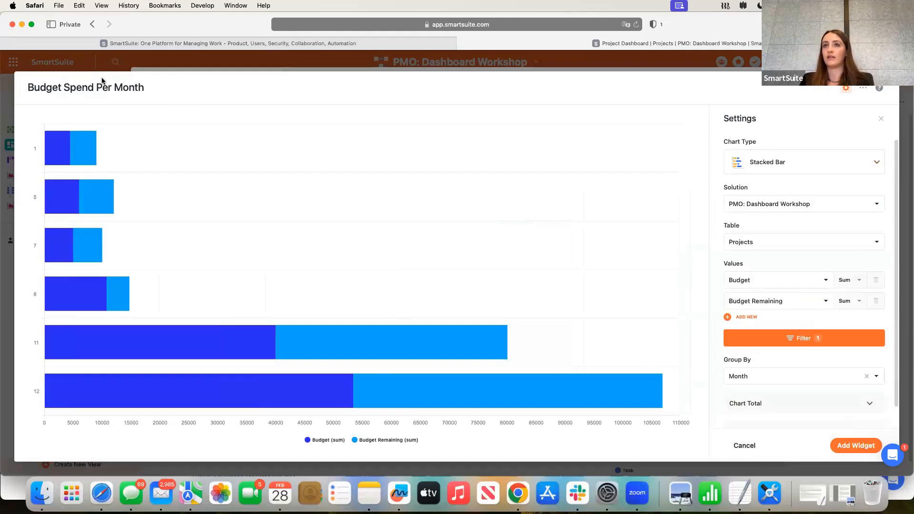
pyautogui.click(875, 302)
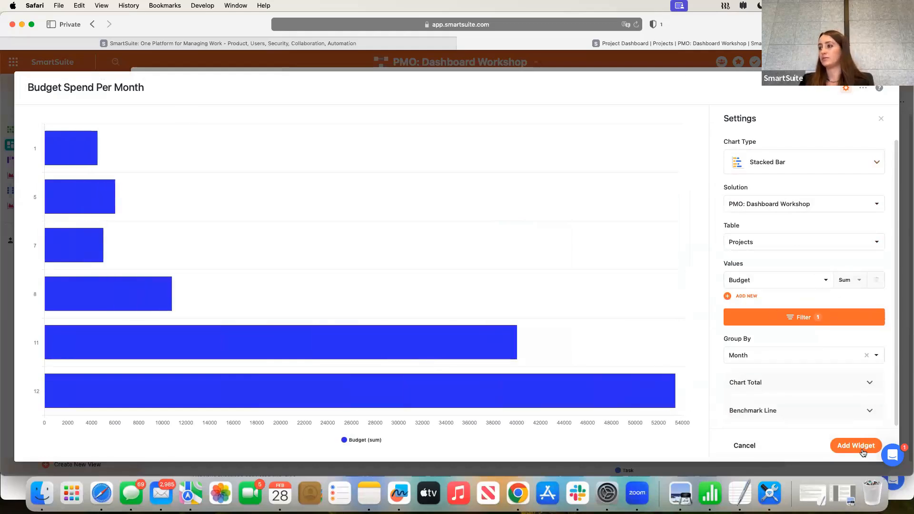
# Add the Budget Spend Per Month widget to the dashboard and reduce its height slightly
pyautogui.click(856, 446)
pyautogui.moveTo(524, 384); pyautogui.dragTo(524, 355)
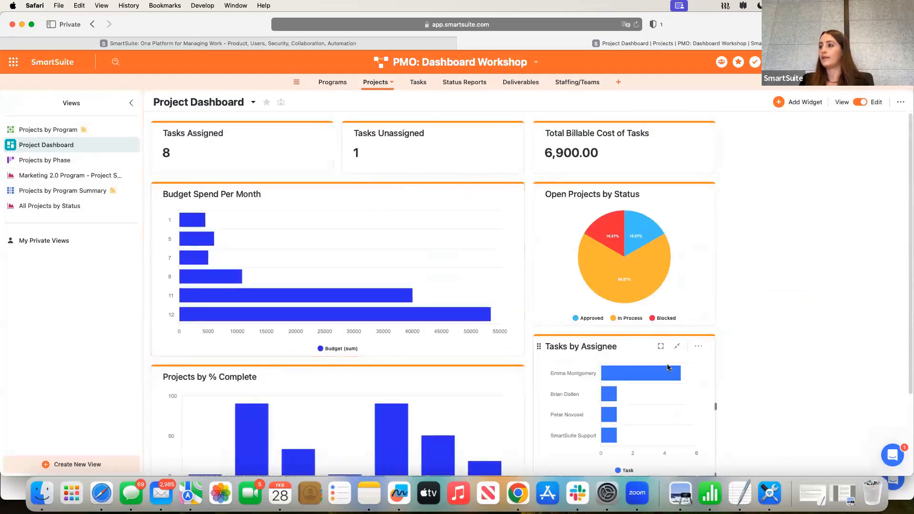
# Shorten the Projects by % Complete chart and widen Tasks by Assignee to the dashboard's outer edge
pyautogui.scroll(-3, 668, 368)
pyautogui.moveTo(523, 461); pyautogui.dragTo(499, 322)
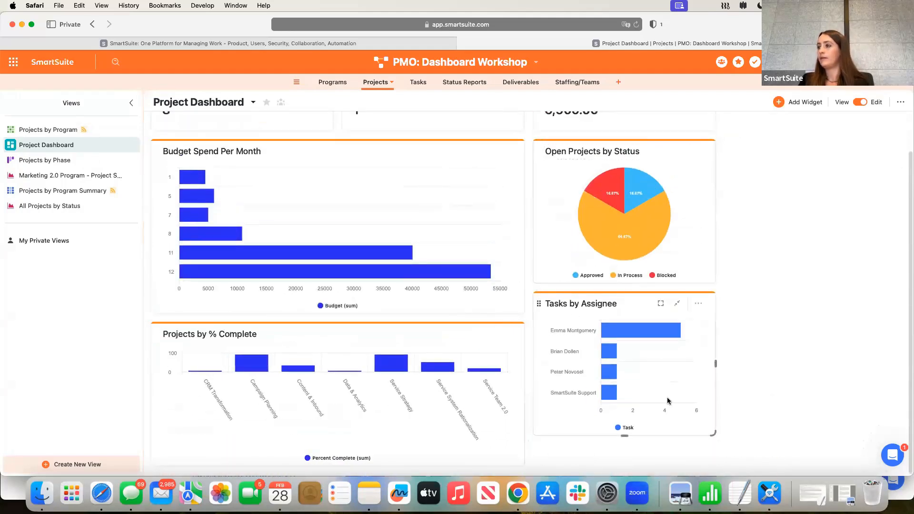
pyautogui.moveTo(714, 433); pyautogui.dragTo(906, 435)
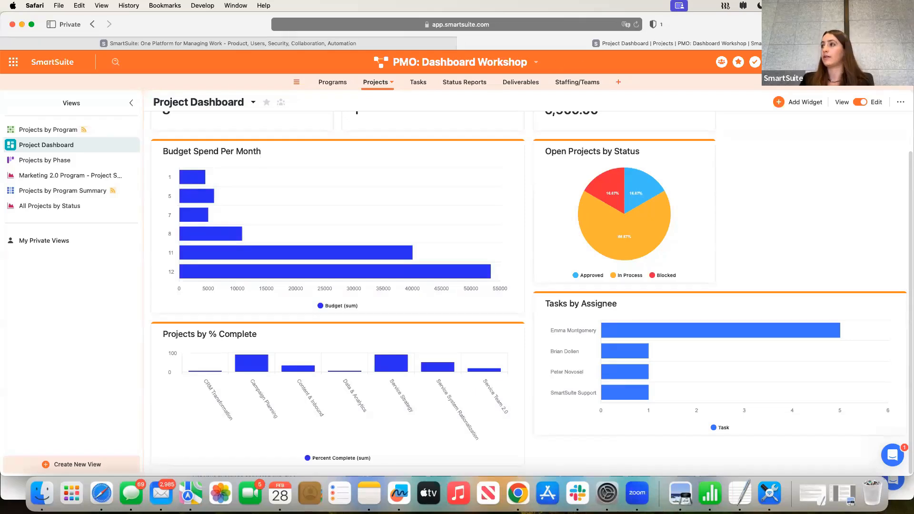
# Start a Comparison Metric widget titled Projects Completed
pyautogui.scroll(2, 790, 104)
pyautogui.click(784, 101)
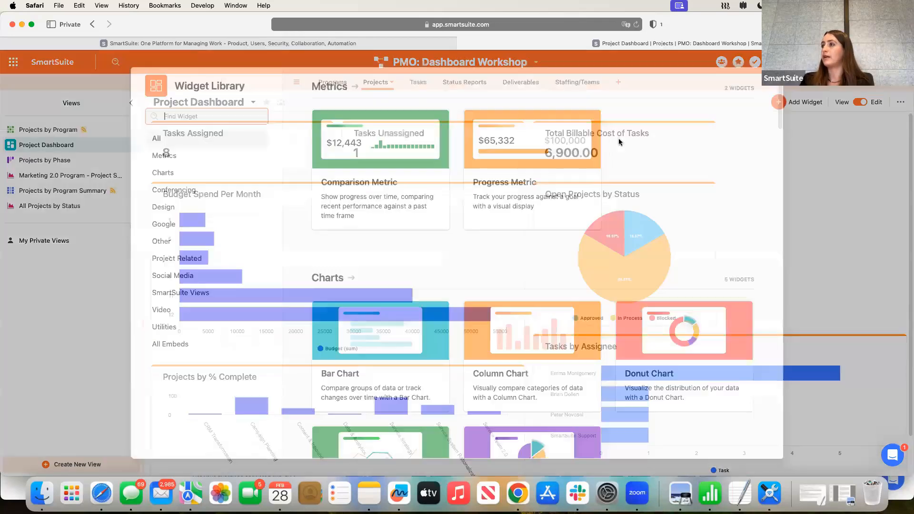
pyautogui.click(373, 200)
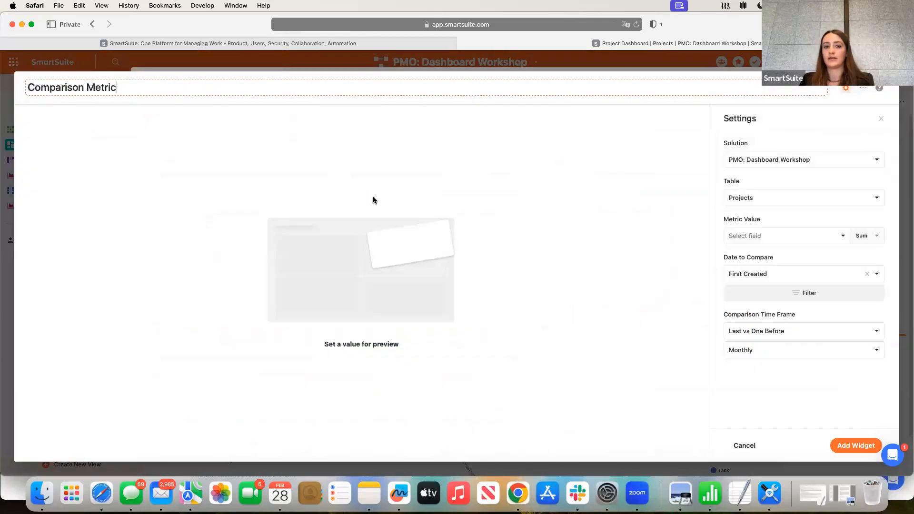
pyautogui.tripleClick(178, 87)
pyautogui.write('P')
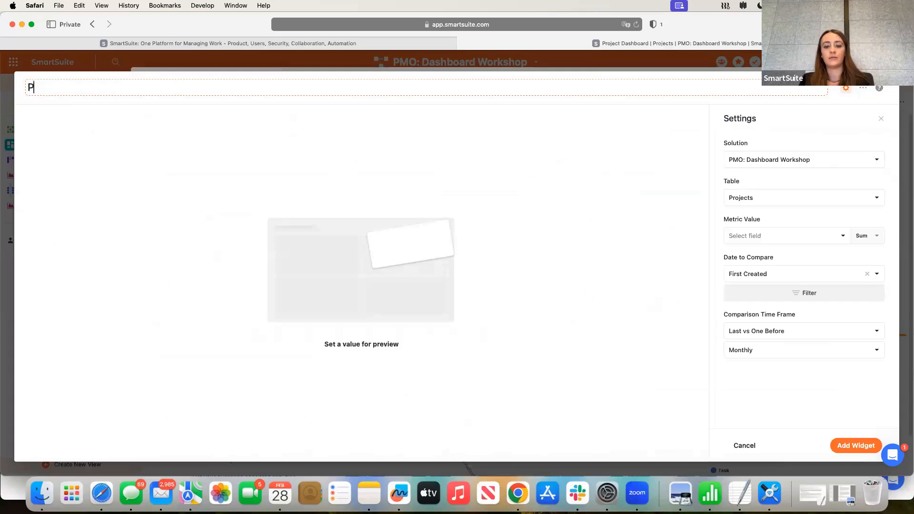
pyautogui.write('roject COmp')
pyautogui.press('BackSpace')
pyautogui.press('BackSpace')
pyautogui.press('BackSpace')
pyautogui.write('ompleted')
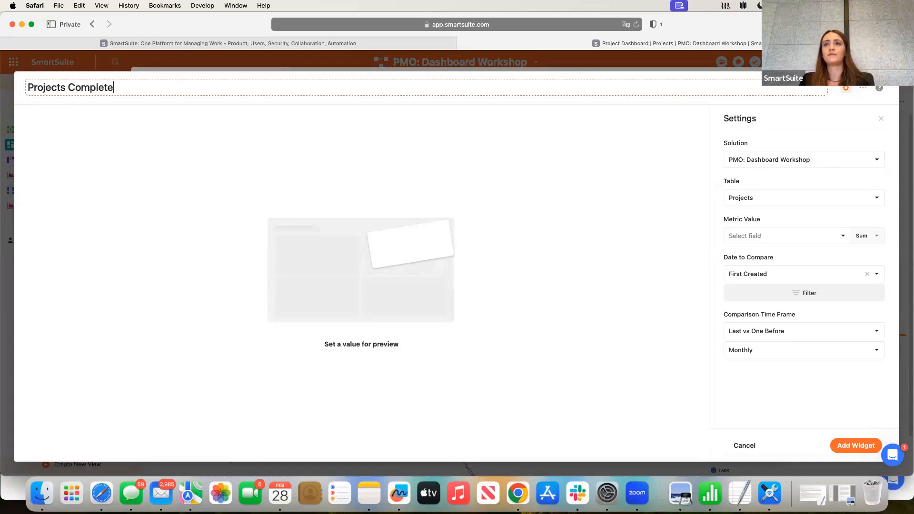
# Try Project Name as the metric value and clear the First Created comparison date
pyautogui.click(758, 237)
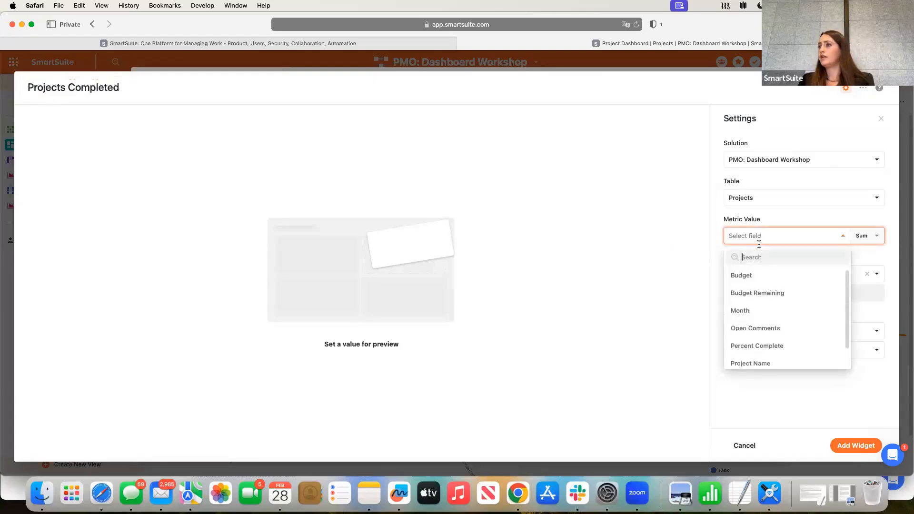
pyautogui.scroll(-1, 747, 329)
pyautogui.click(755, 338)
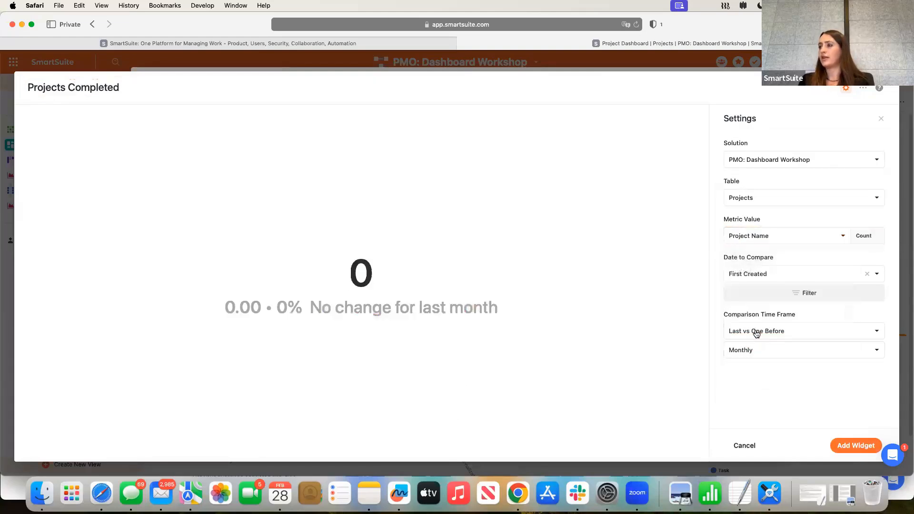
pyautogui.click(868, 273)
pyautogui.click(770, 274)
pyautogui.click(781, 236)
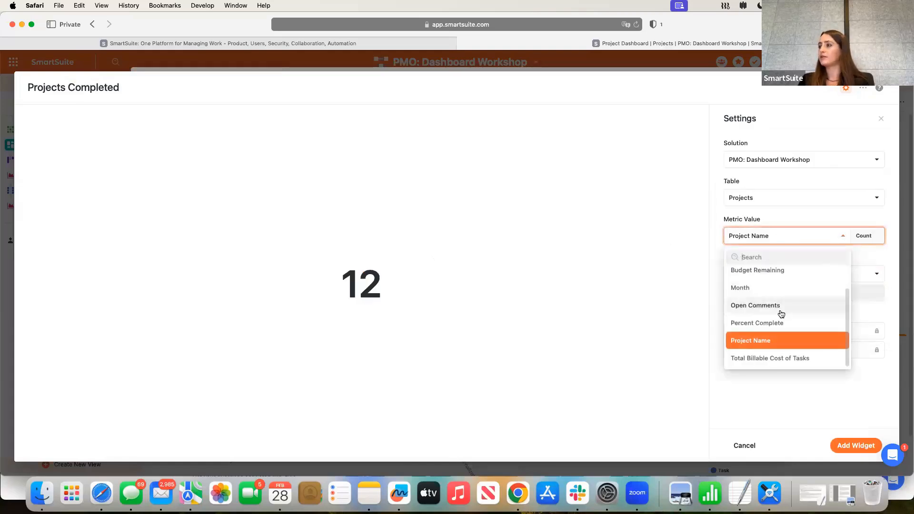
pyautogui.click(765, 341)
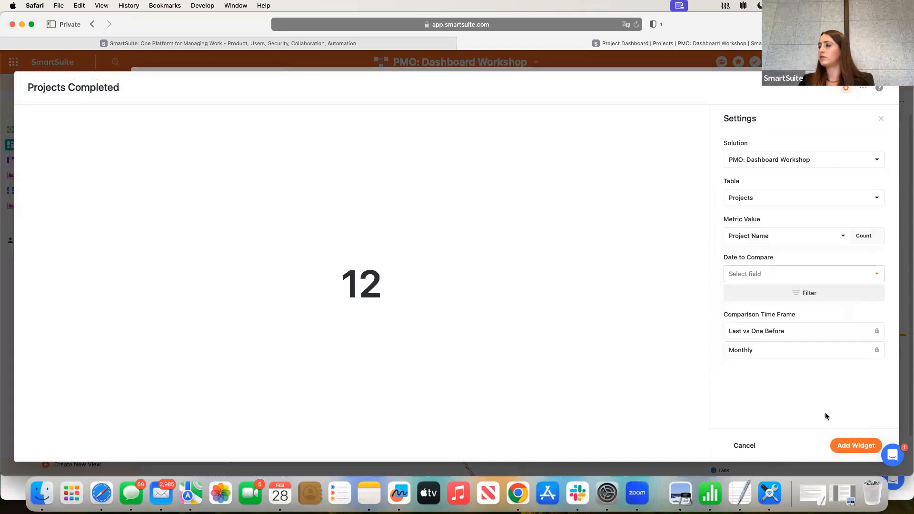
# Try Percent Complete as the metric value, then discard the comparison metric and close the widget library
pyautogui.click(809, 236)
pyautogui.scroll(1, 781, 348)
pyautogui.click(779, 337)
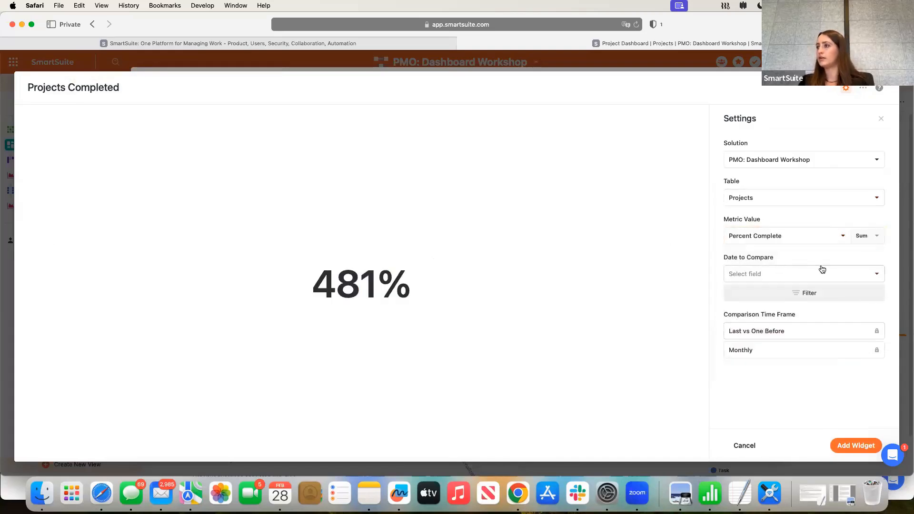
pyautogui.click(793, 276)
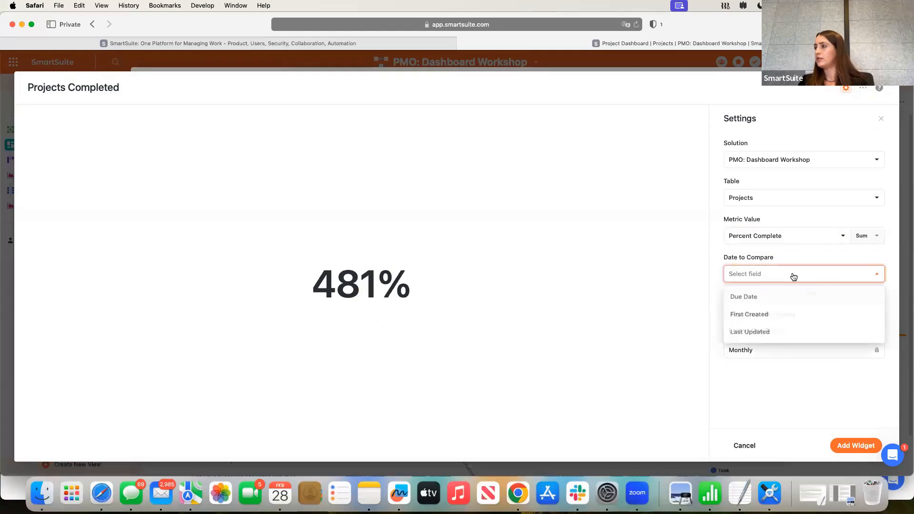
pyautogui.click(830, 264)
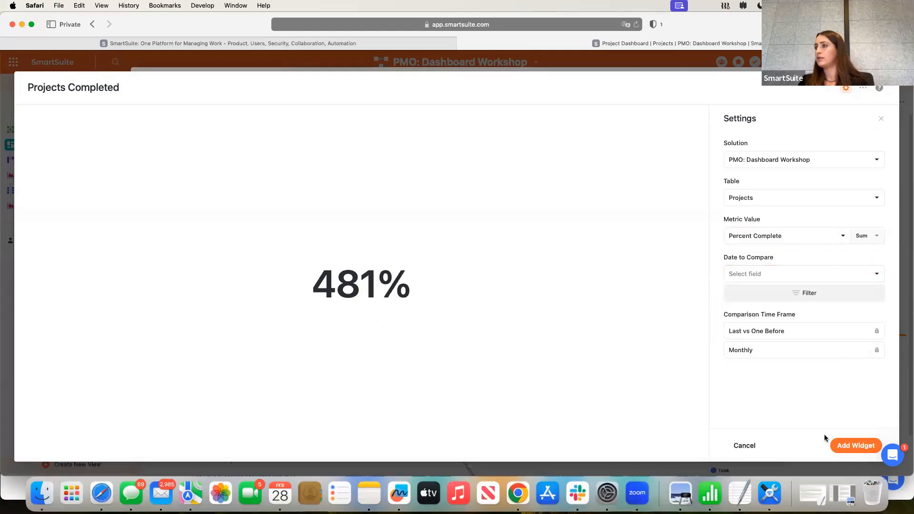
pyautogui.click(757, 445)
pyautogui.click(448, 293)
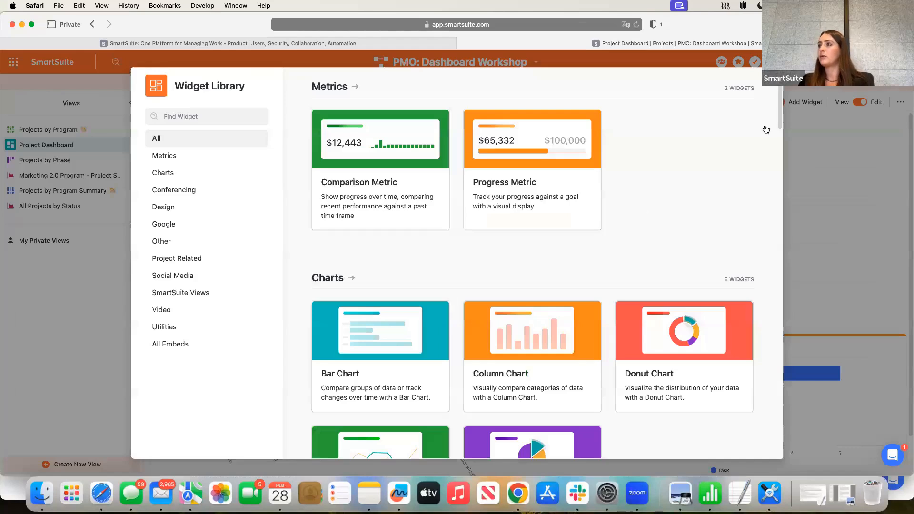
pyautogui.click(771, 80)
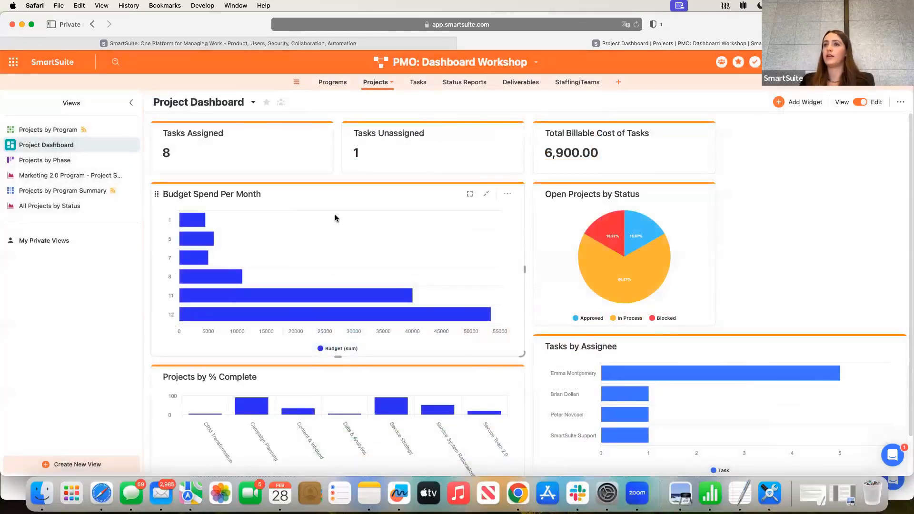
# Set up a new Column Chart widget for Projects with Percent Complete as its value, grouped by Project Name
pyautogui.click(785, 106)
pyautogui.click(510, 362)
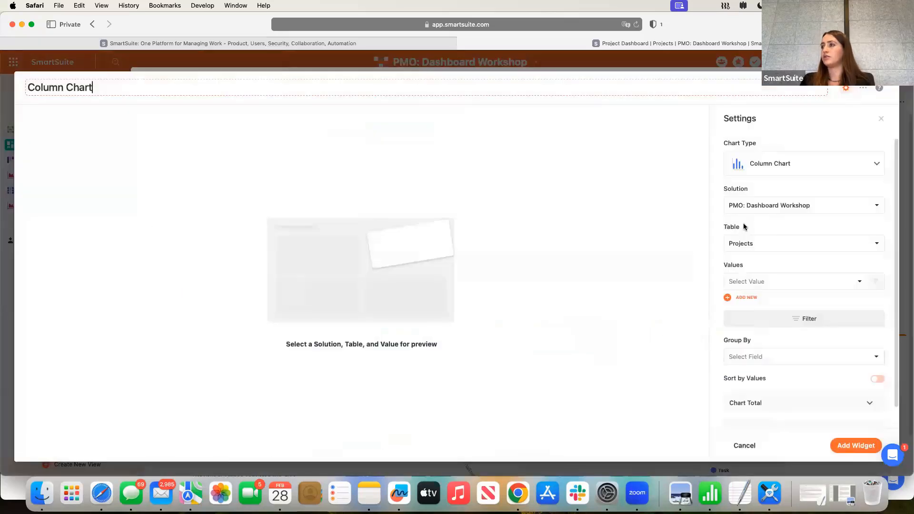
pyautogui.click(751, 282)
pyautogui.scroll(-3, 757, 350)
pyautogui.click(758, 365)
pyautogui.click(765, 357)
pyautogui.scroll(-5, 788, 279)
pyautogui.scroll(2, 769, 286)
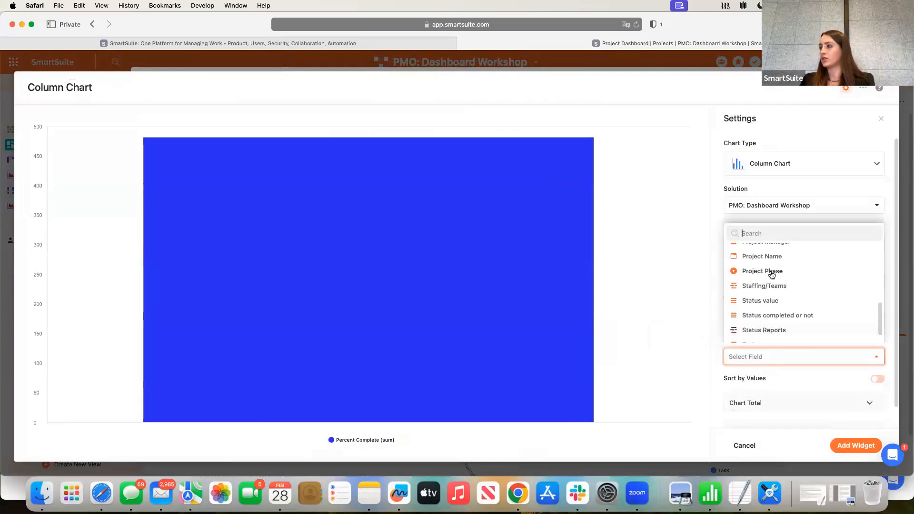
pyautogui.click(768, 254)
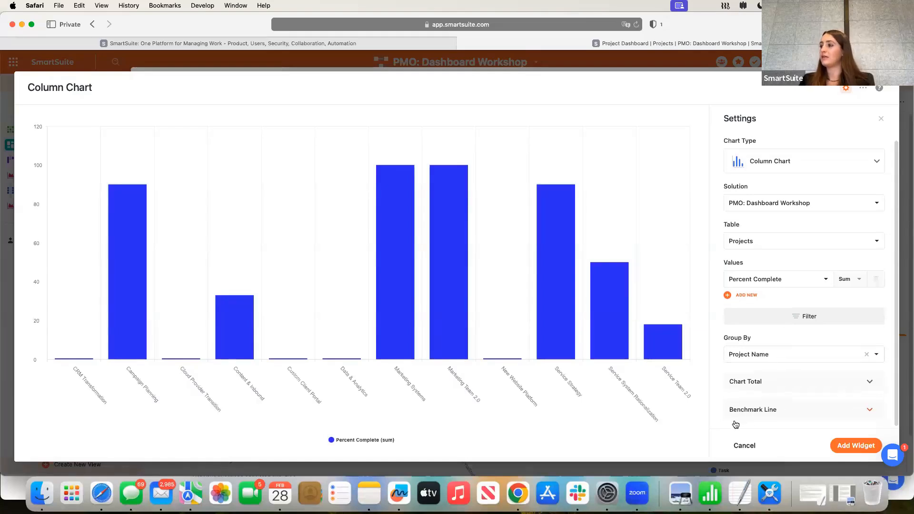
# Give the column chart a benchmark line at 100 named Completed Projects
pyautogui.click(757, 415)
pyautogui.scroll(-1, 765, 408)
pyautogui.click(765, 407)
pyautogui.write('10')
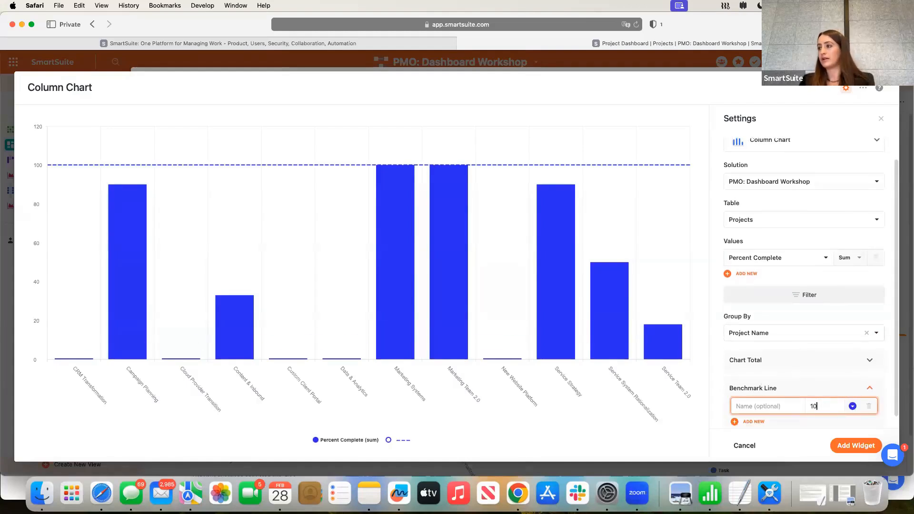
pyautogui.write('0Comple')
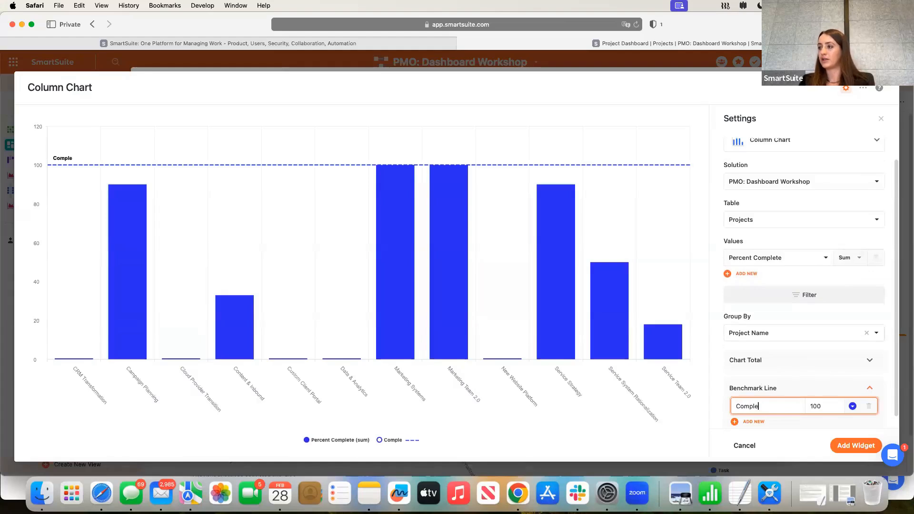
pyautogui.write('ted Projects')
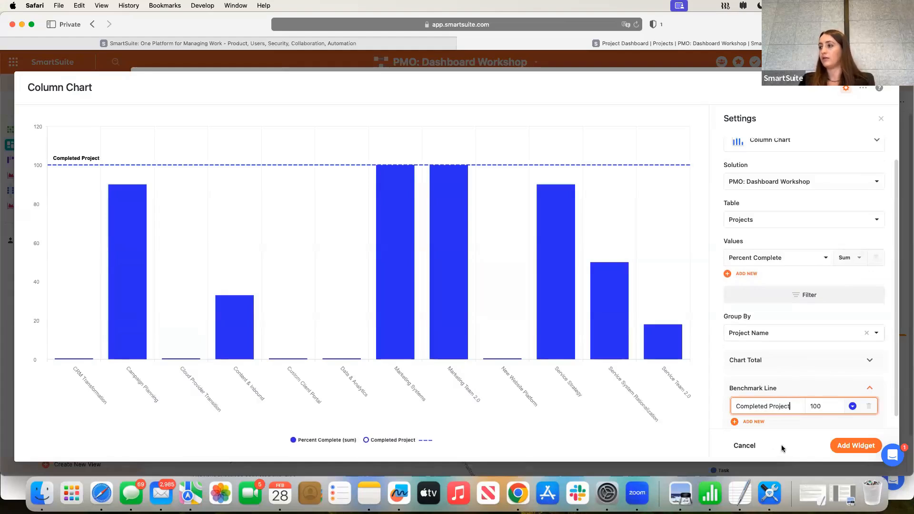
# Place the column chart on the dashboard at a reduced height and return Tasks Unassigned beside Tasks Assigned
pyautogui.click(856, 446)
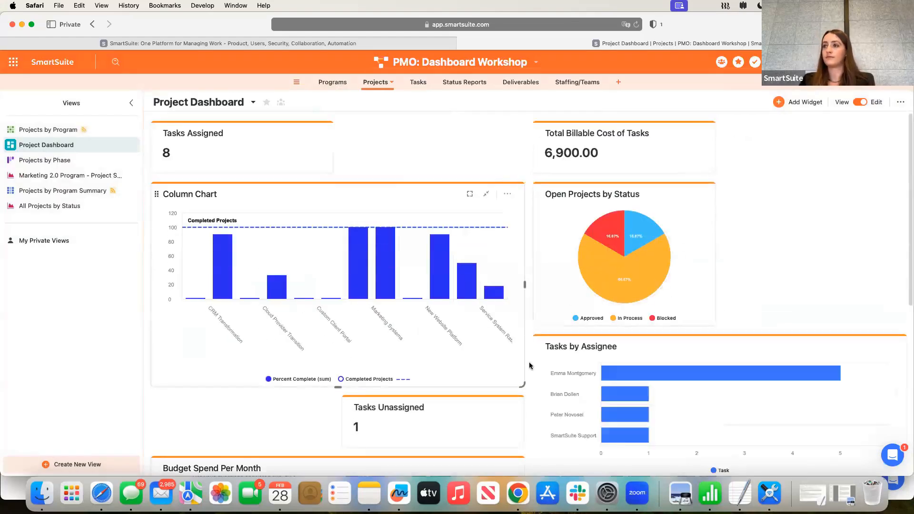
pyautogui.moveTo(525, 388); pyautogui.dragTo(524, 363)
pyautogui.moveTo(429, 378); pyautogui.dragTo(464, 143)
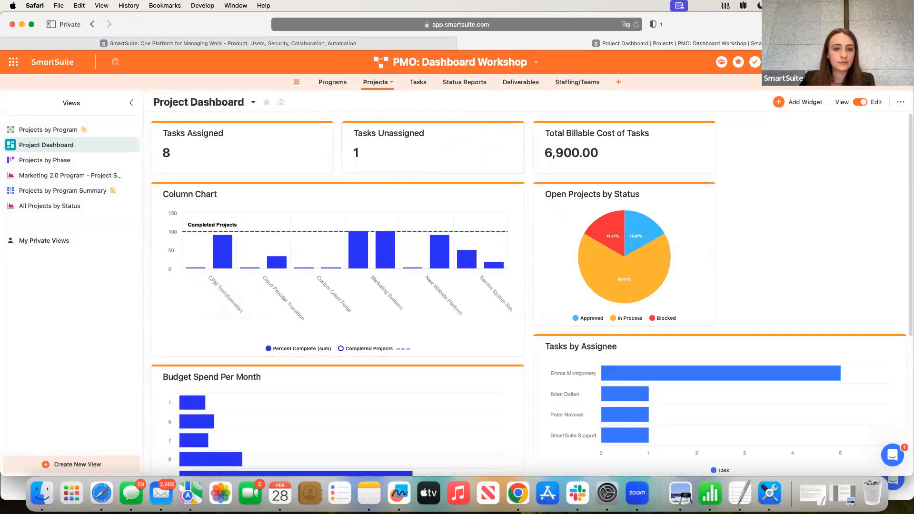
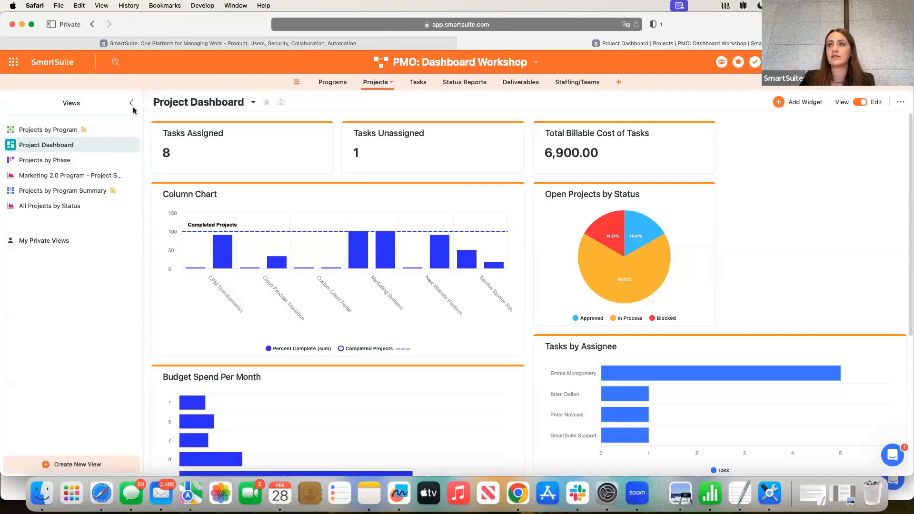
# In the Projects by Program view, look up the Assigned To field type among the fields that can follow Project Manager
pyautogui.click(93, 132)
pyautogui.click(421, 140)
pyautogui.moveTo(422, 210)
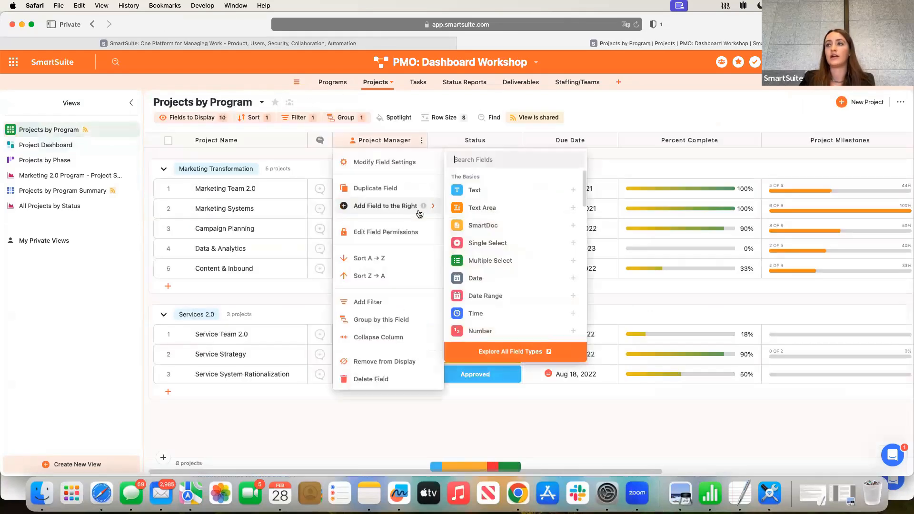
pyautogui.write('ass')
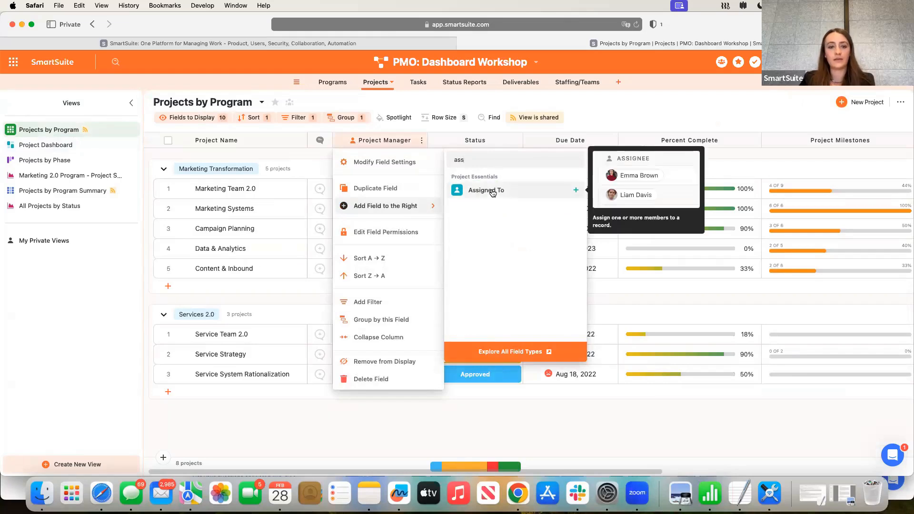
pyautogui.click(383, 140)
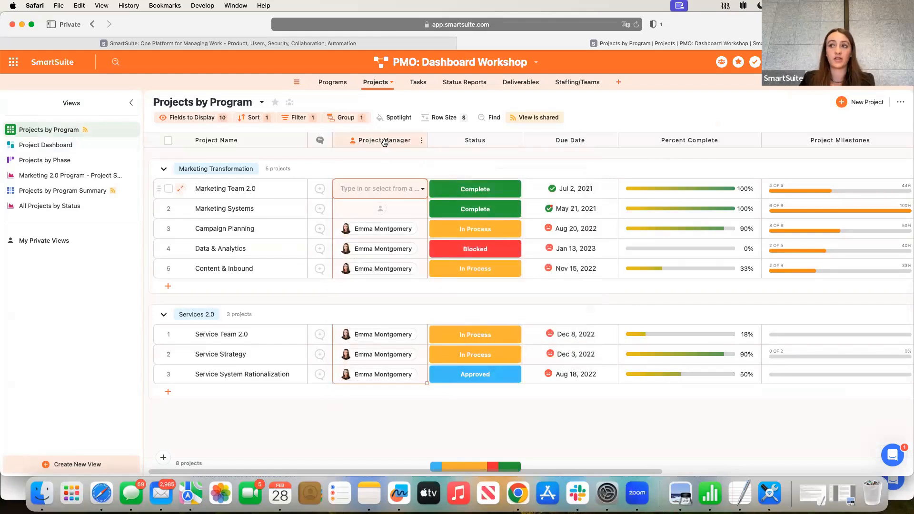
# Review the Project Manager field's settings and close them without changes
pyautogui.doubleClick(384, 141)
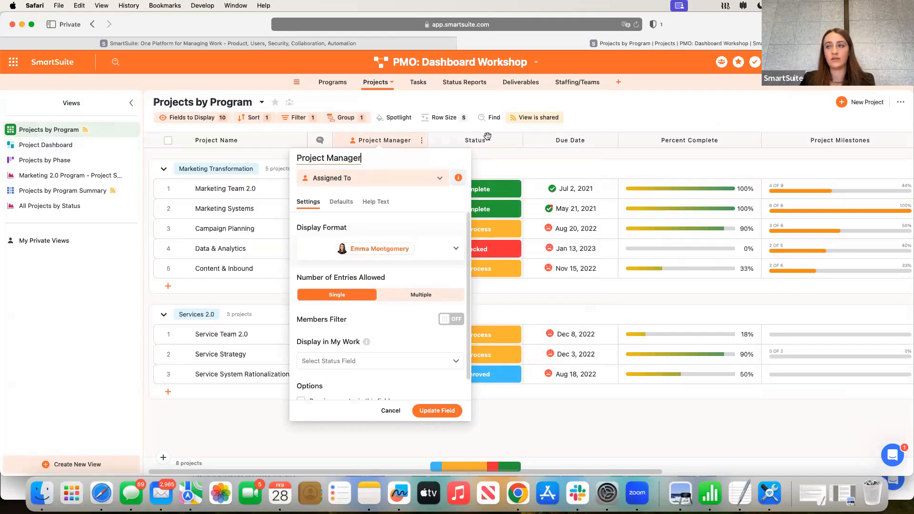
pyautogui.click(650, 115)
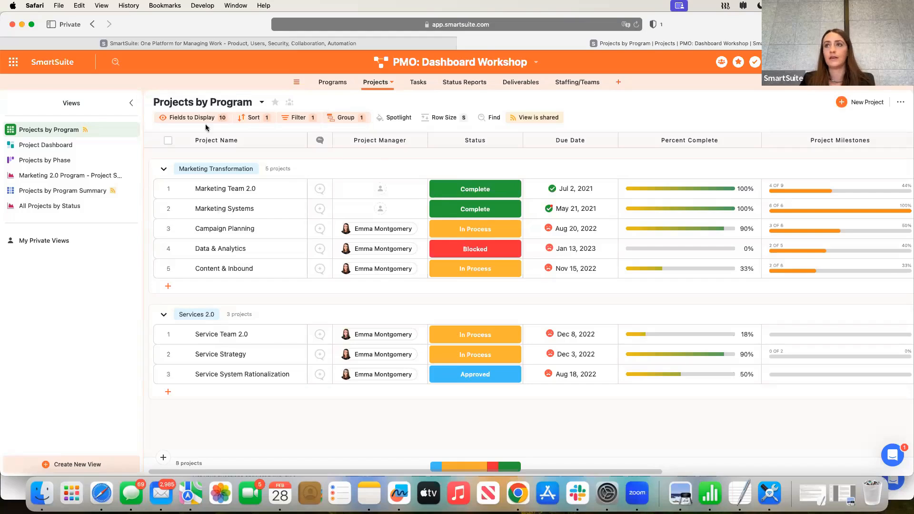
pyautogui.click(230, 198)
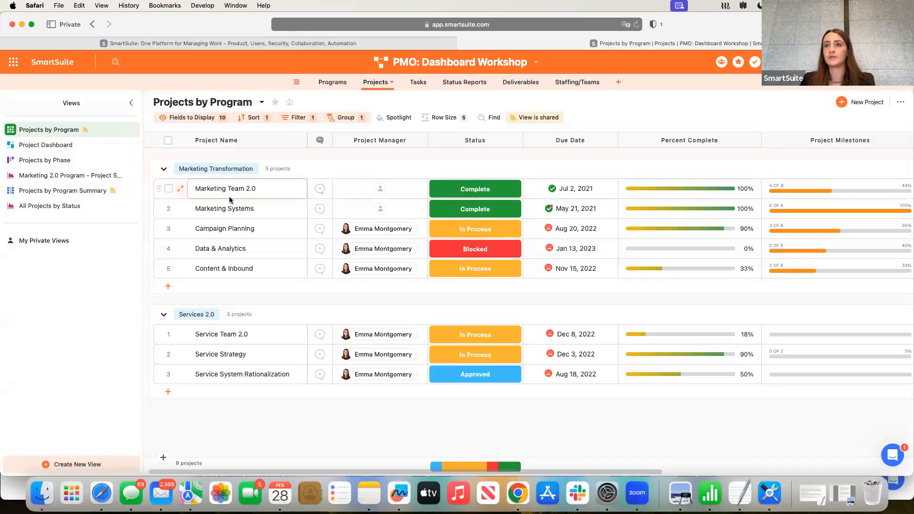
# In the dashboard's Open Projects by Status chart, try orange for the Blocked slice, recolor it red and save the chart
pyautogui.click(46, 145)
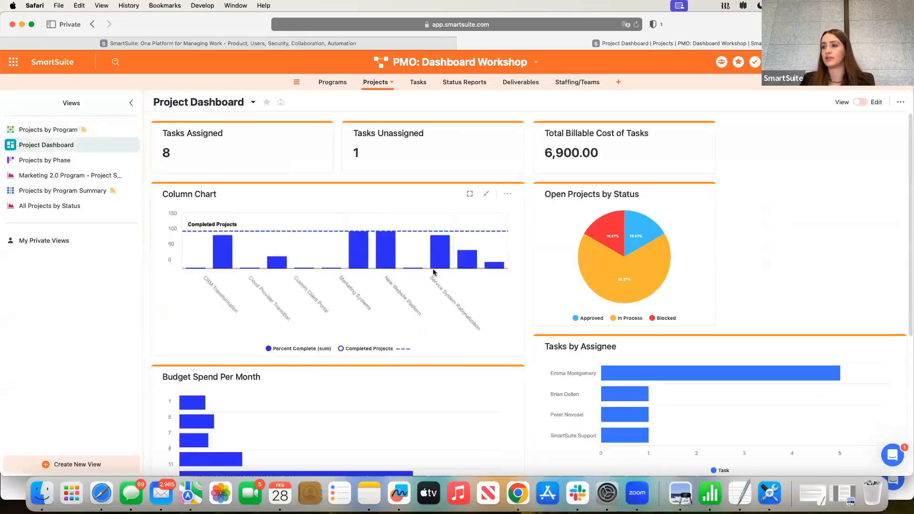
pyautogui.click(698, 194)
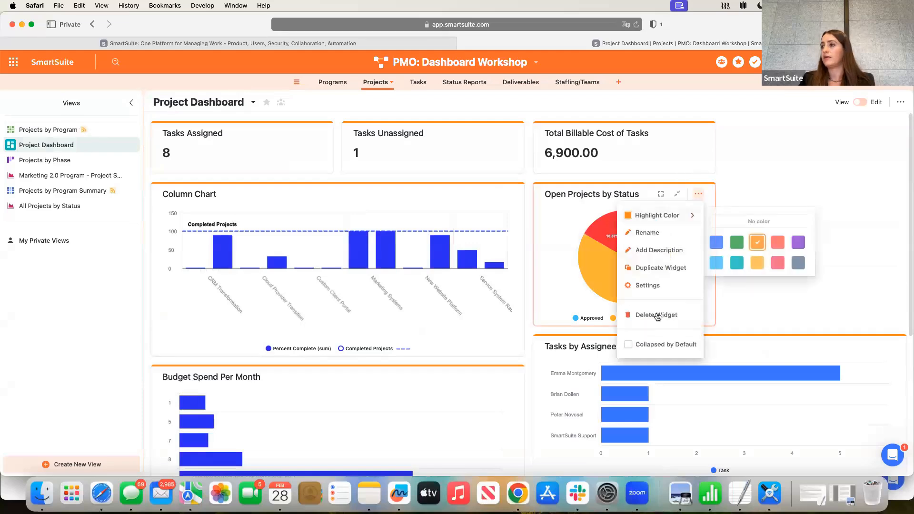
pyautogui.click(649, 286)
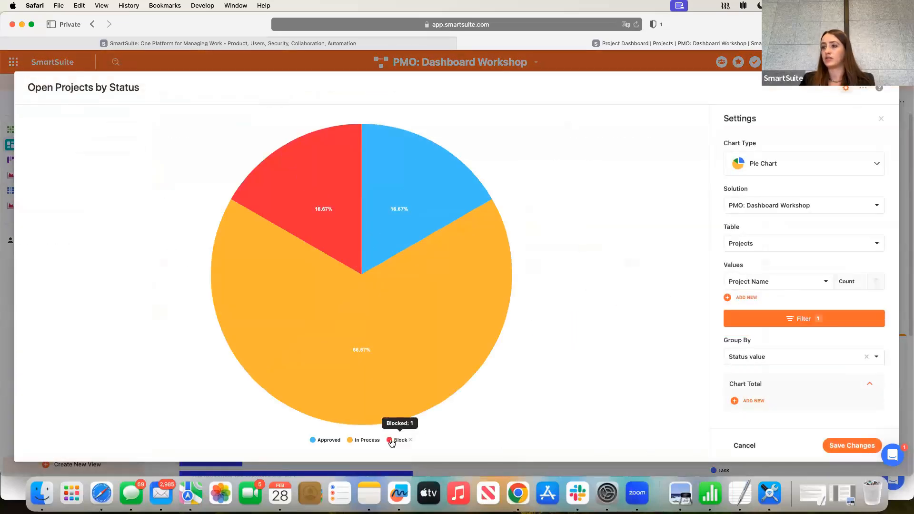
pyautogui.click(391, 440)
pyautogui.click(393, 411)
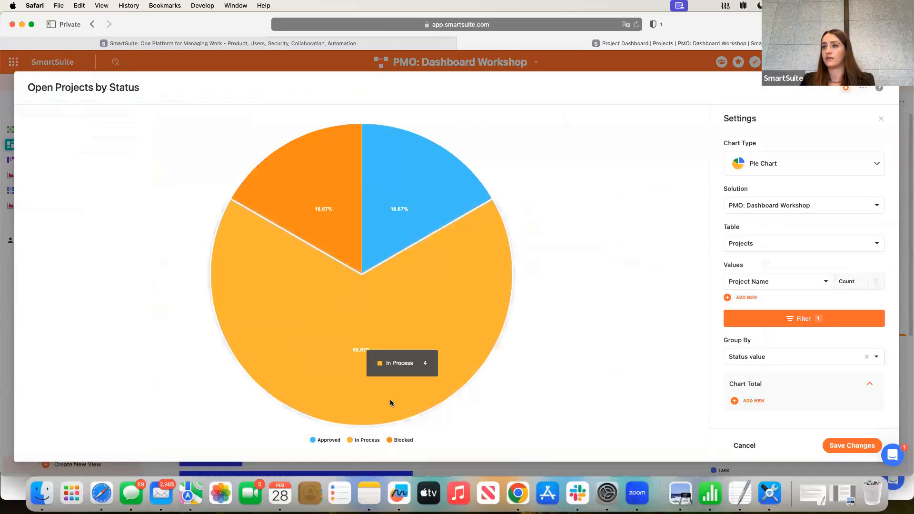
pyautogui.click(389, 441)
pyautogui.click(447, 401)
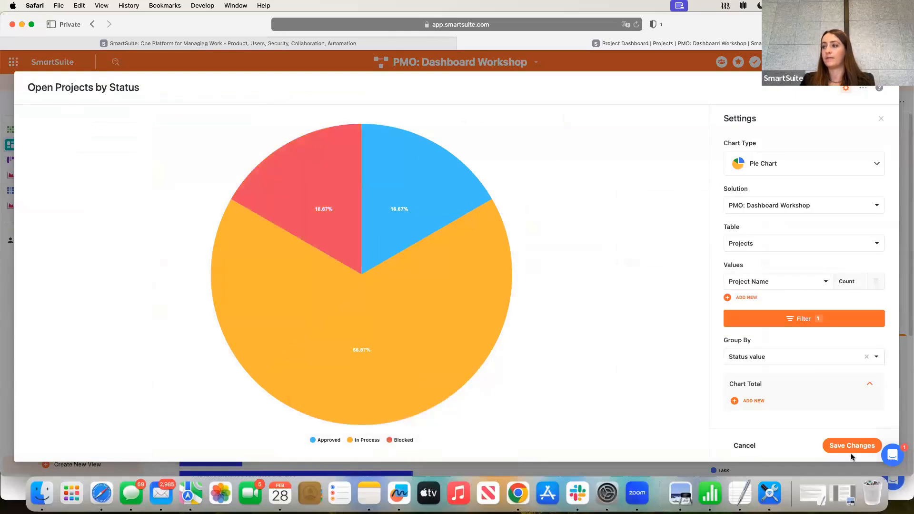
pyautogui.click(853, 446)
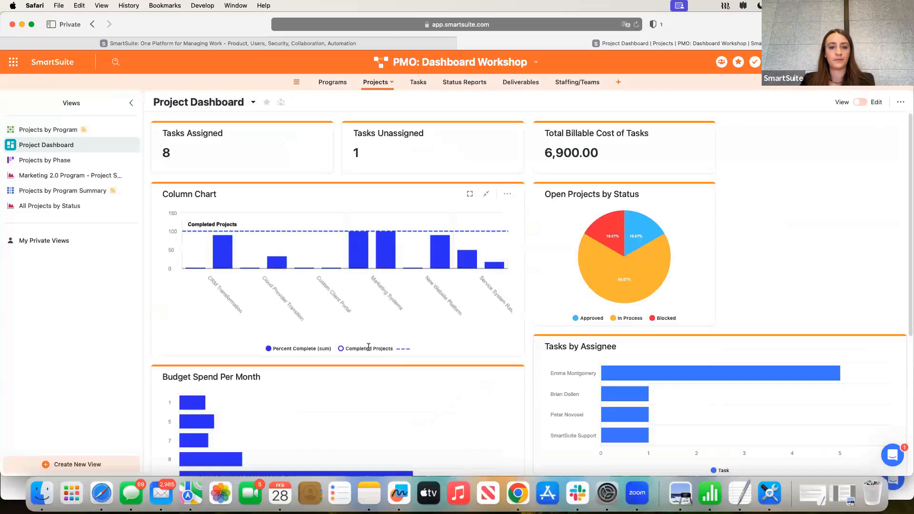
# In the Projects by Program view, look up the Currency field type, review its settings and close it without adding the field
pyautogui.click(96, 128)
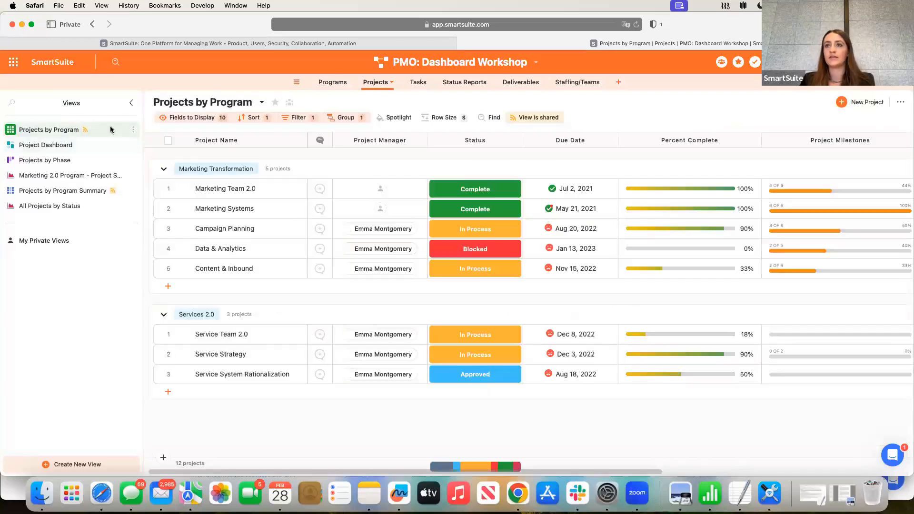
pyautogui.hscroll(5, 571, 214)
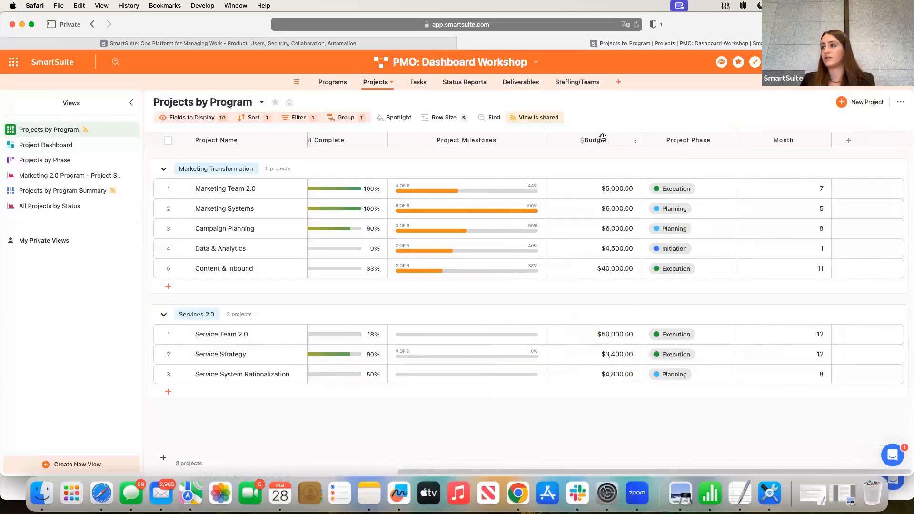
pyautogui.click(848, 140)
pyautogui.write('curr')
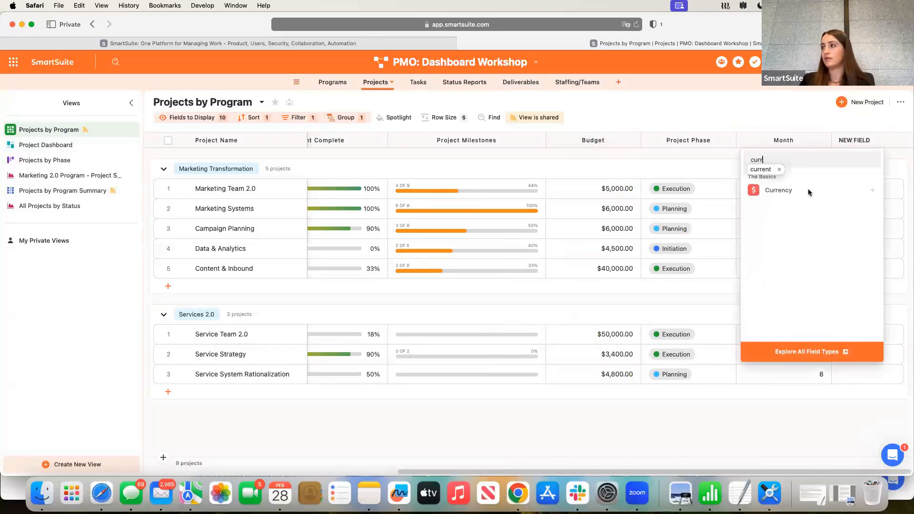
pyautogui.click(809, 193)
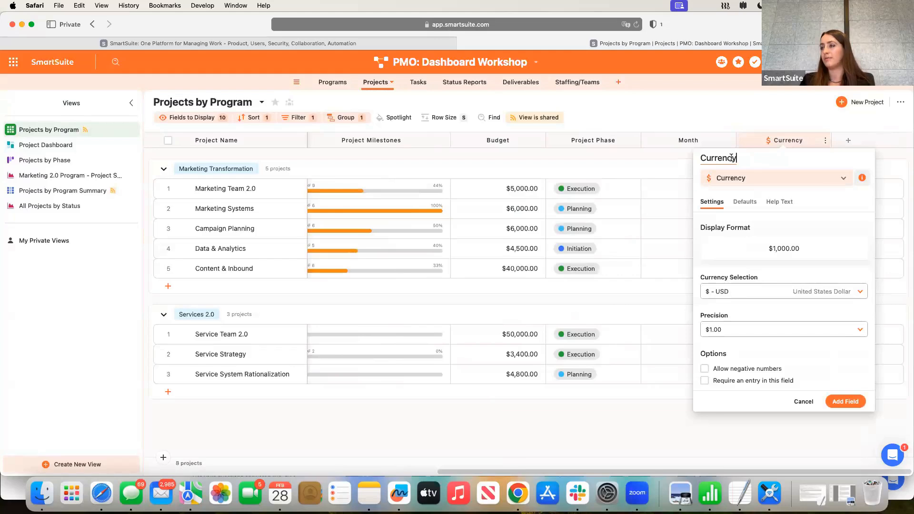
pyautogui.click(750, 114)
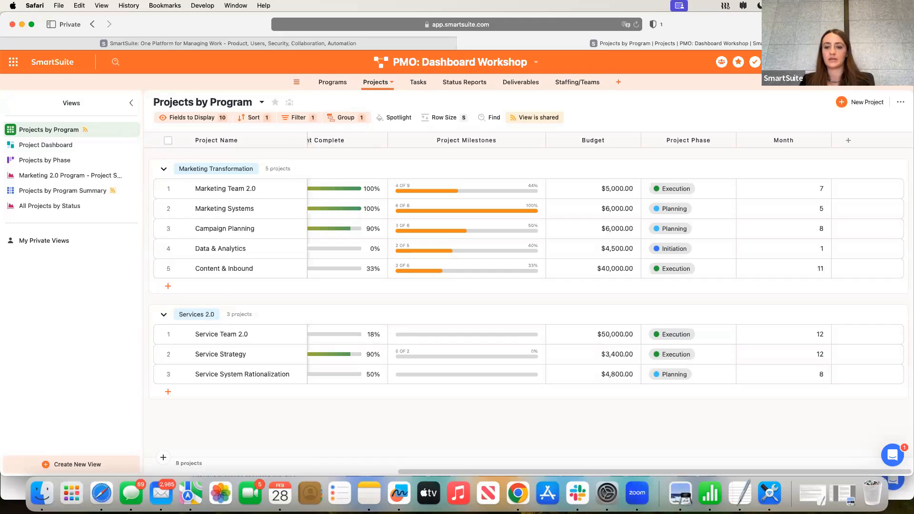
# Search the solution template library for budget templates, browse the matches and close the library
pyautogui.click(14, 62)
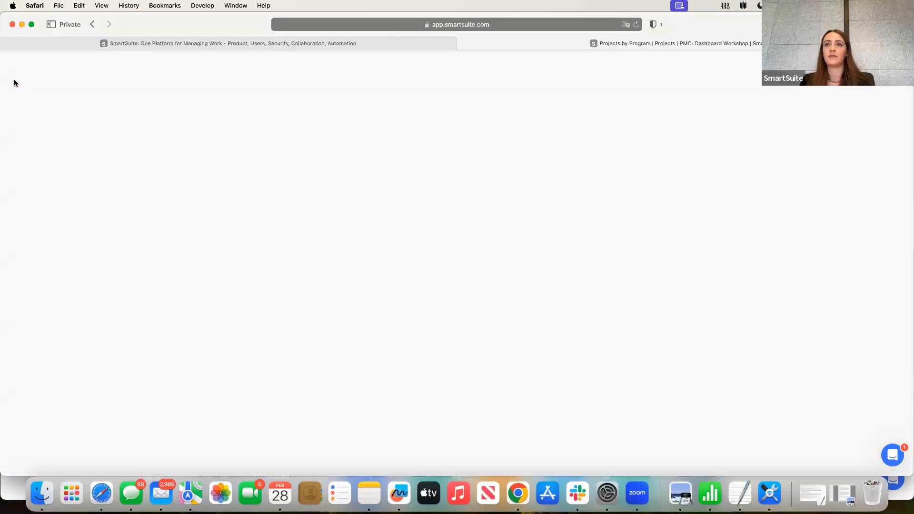
pyautogui.click(203, 374)
pyautogui.scroll(-6, 293, 403)
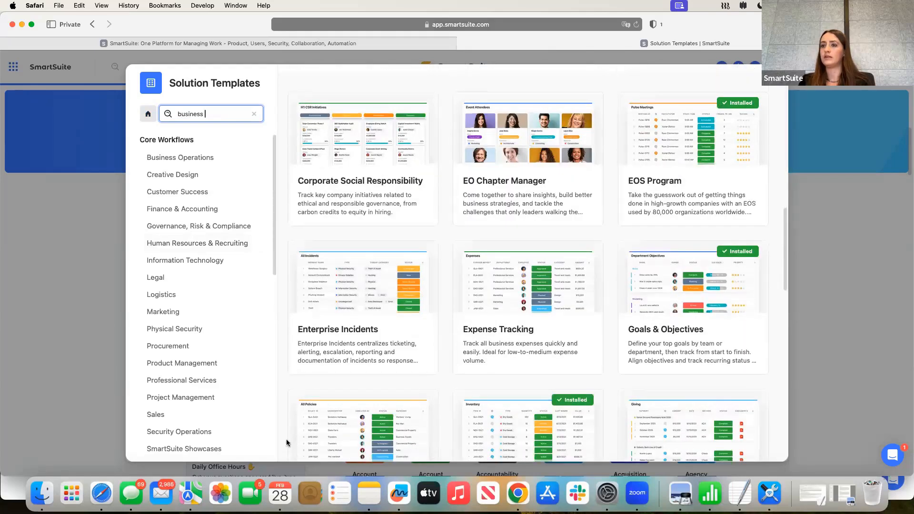
pyautogui.click(254, 115)
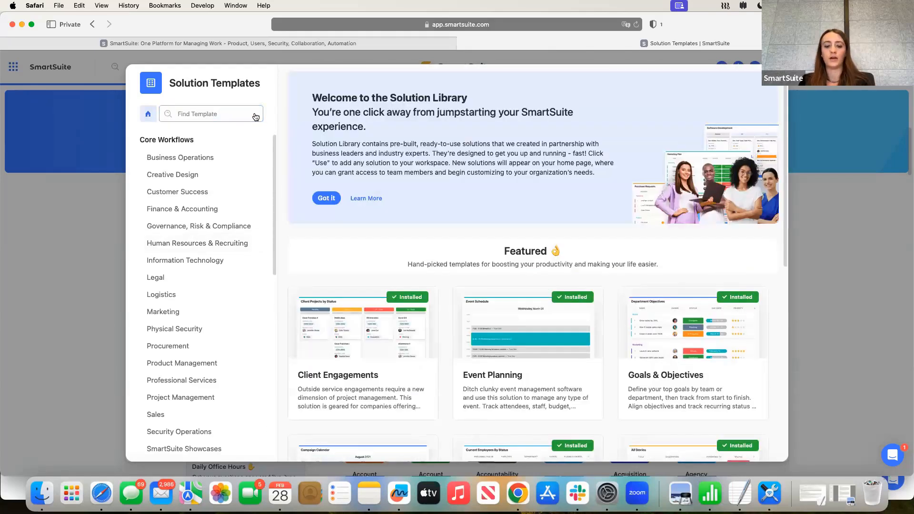
pyautogui.write('budget')
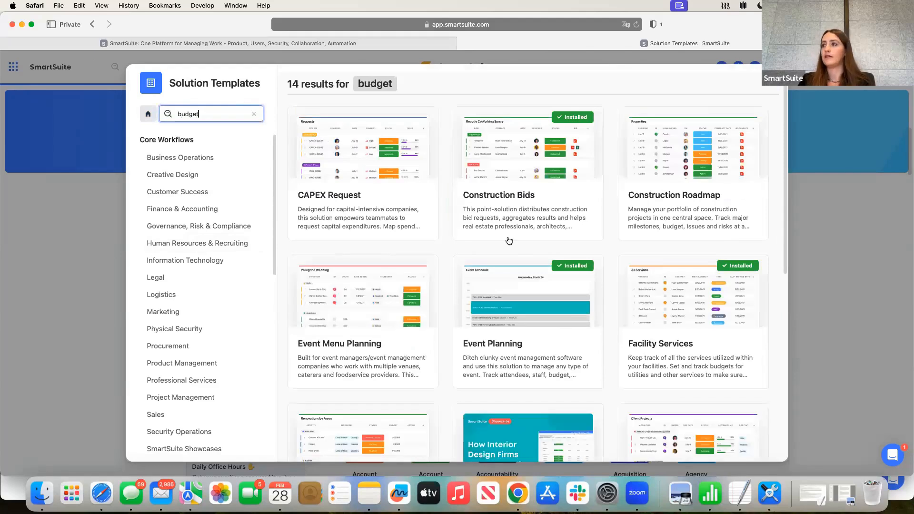
pyautogui.scroll(-5, 508, 238)
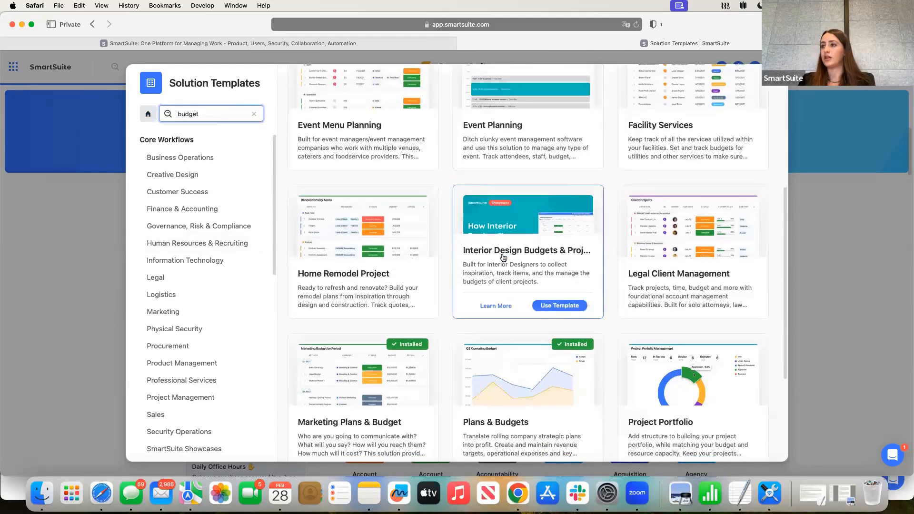
pyautogui.scroll(-4, 494, 275)
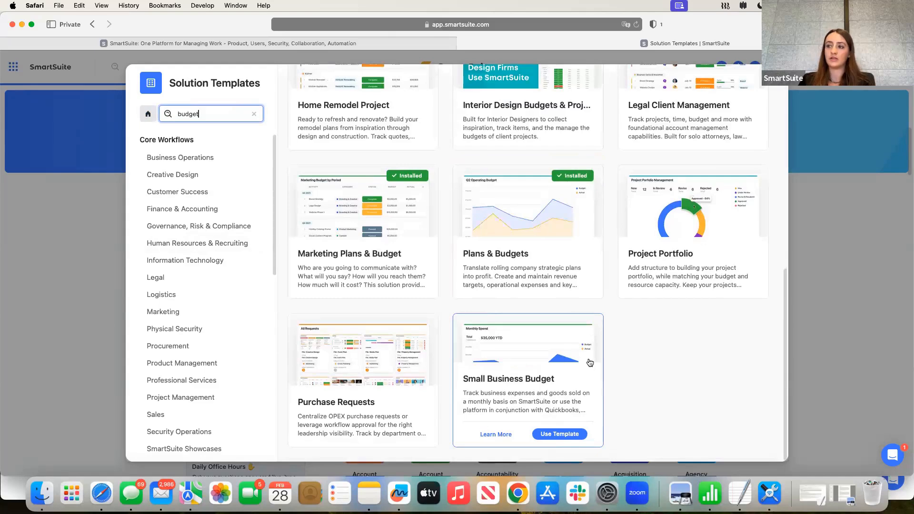
pyautogui.press('Escape')
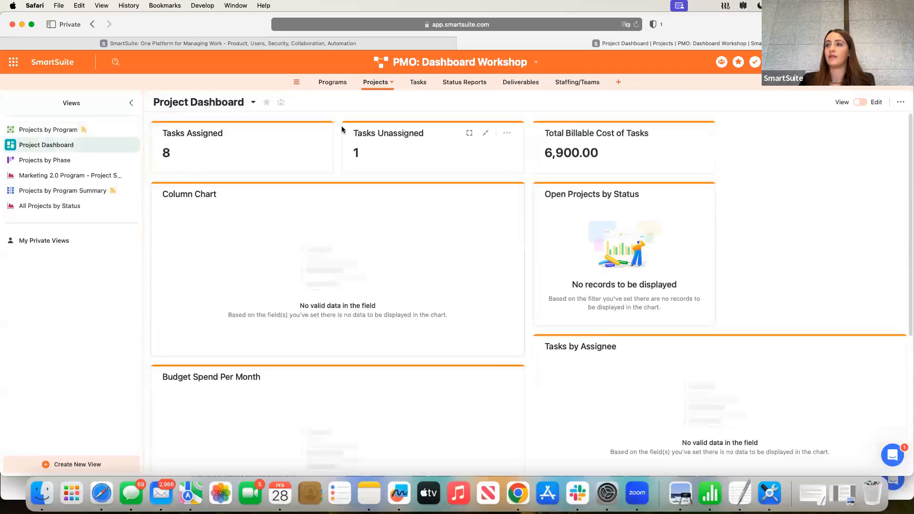
# Review the status options for Campaign Planning in the Projects by Program view without changing it, and return to the Project Dashboard
pyautogui.click(56, 131)
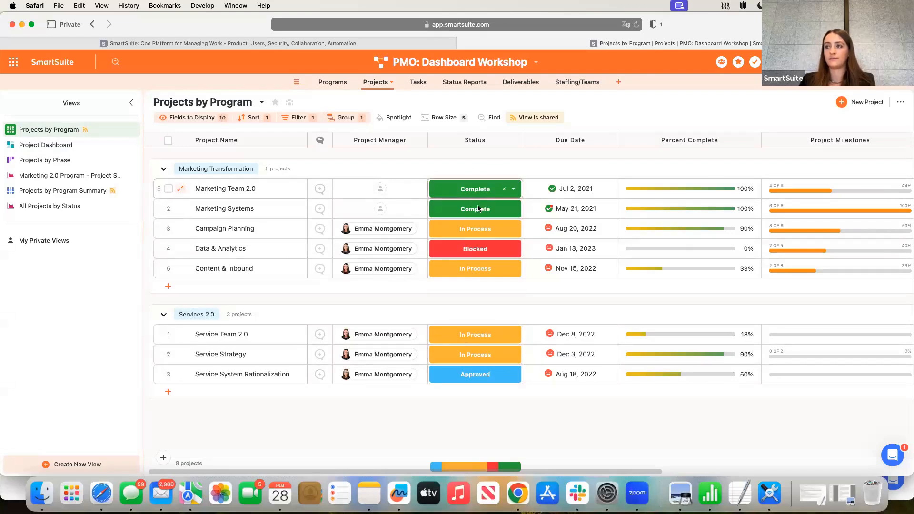
pyautogui.click(515, 232)
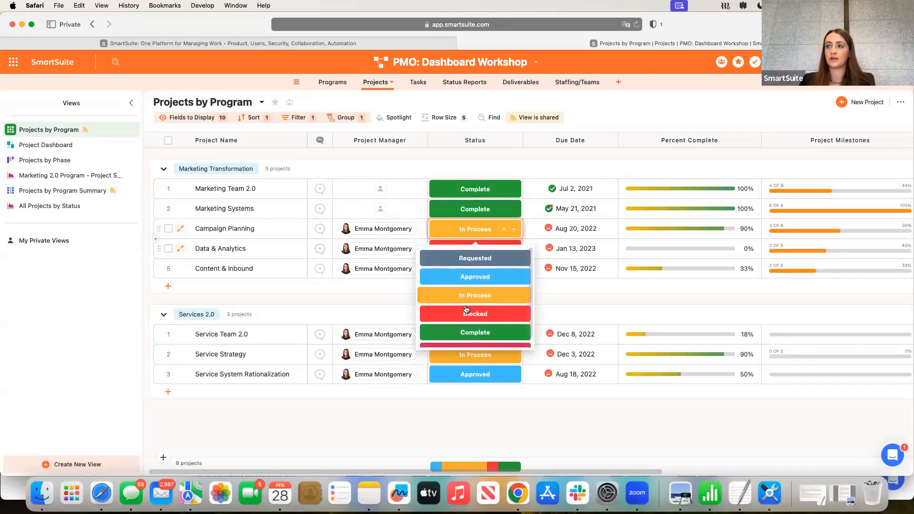
pyautogui.click(604, 146)
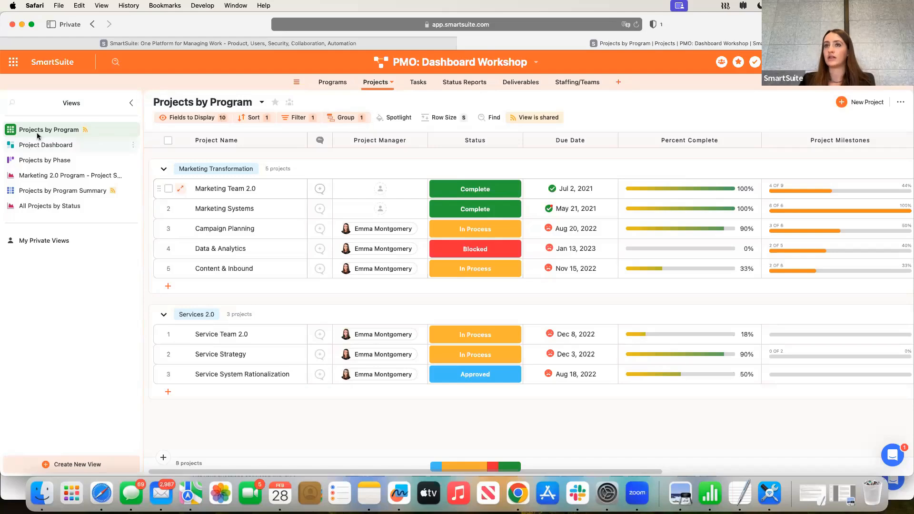
pyautogui.click(82, 144)
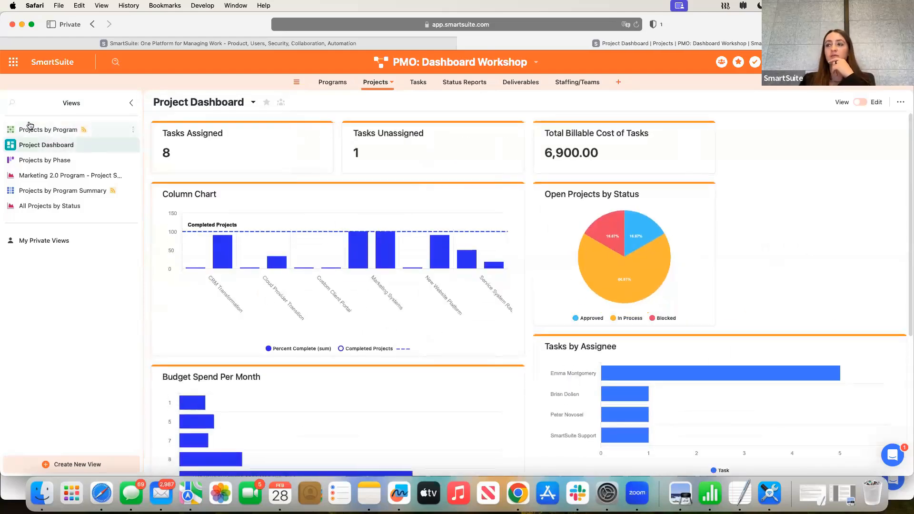
# In the Objectives & Key Results: Workshop solution, create a public dashboard view named Dashboard
pyautogui.click(13, 65)
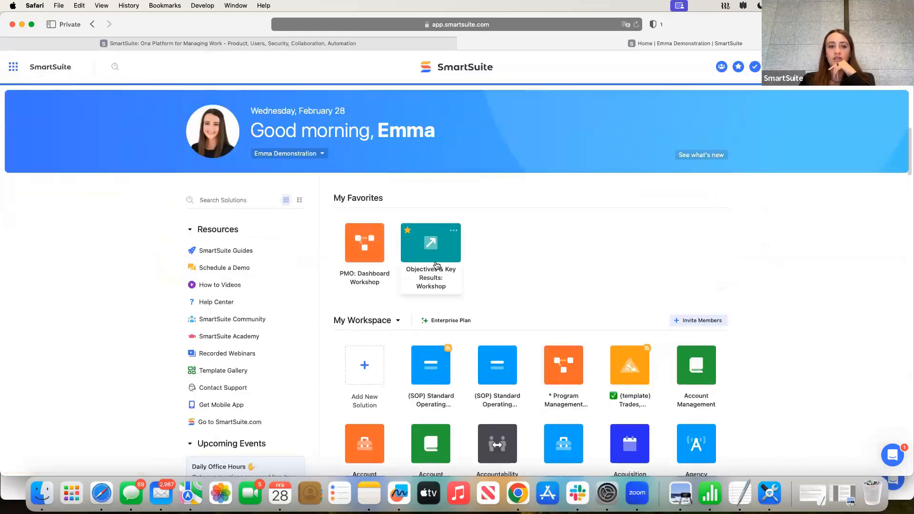
pyautogui.click(433, 261)
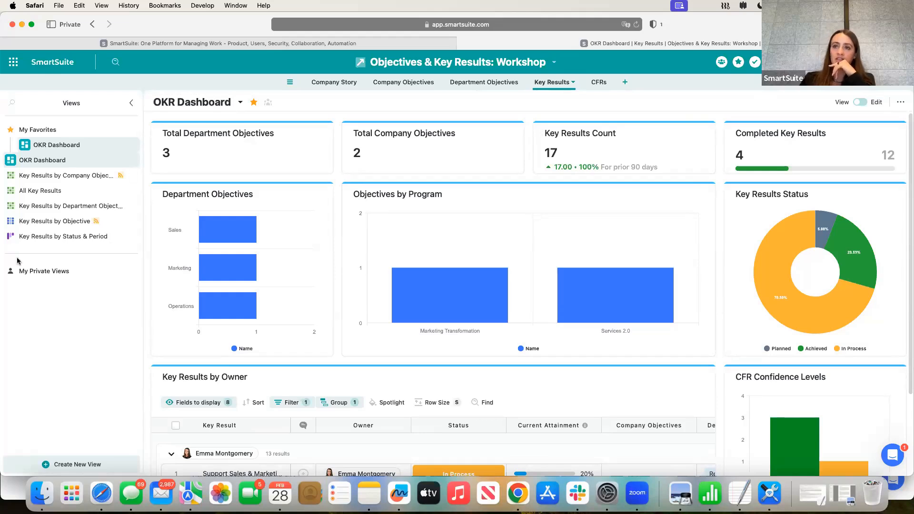
pyautogui.click(85, 464)
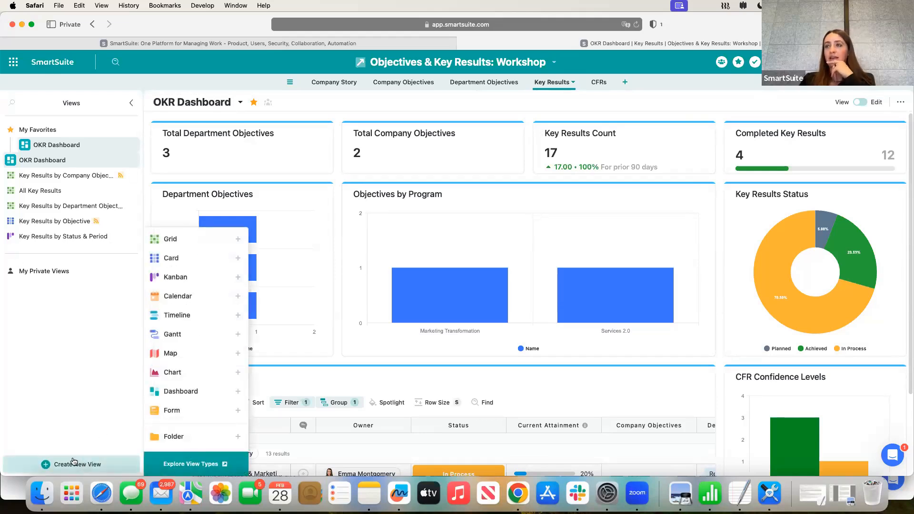
pyautogui.click(127, 411)
pyautogui.click(65, 459)
pyautogui.click(193, 463)
pyautogui.scroll(-3, 365, 382)
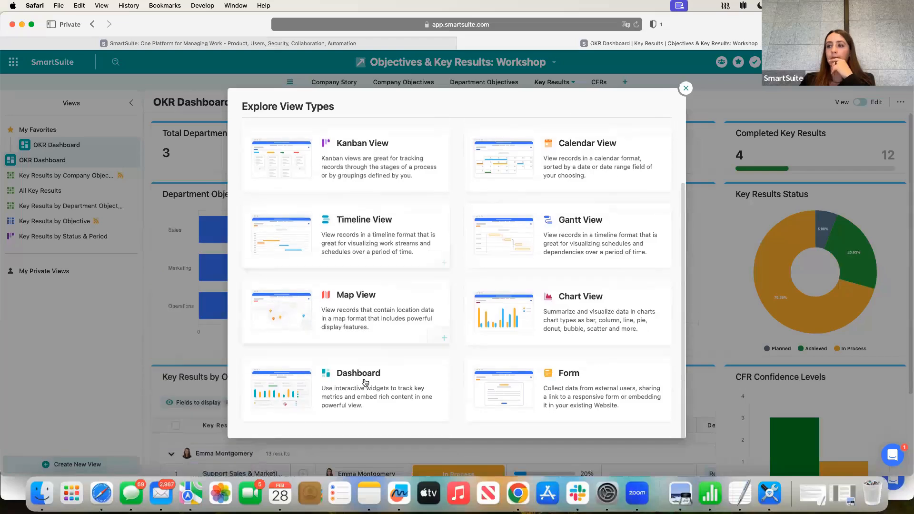
pyautogui.click(364, 387)
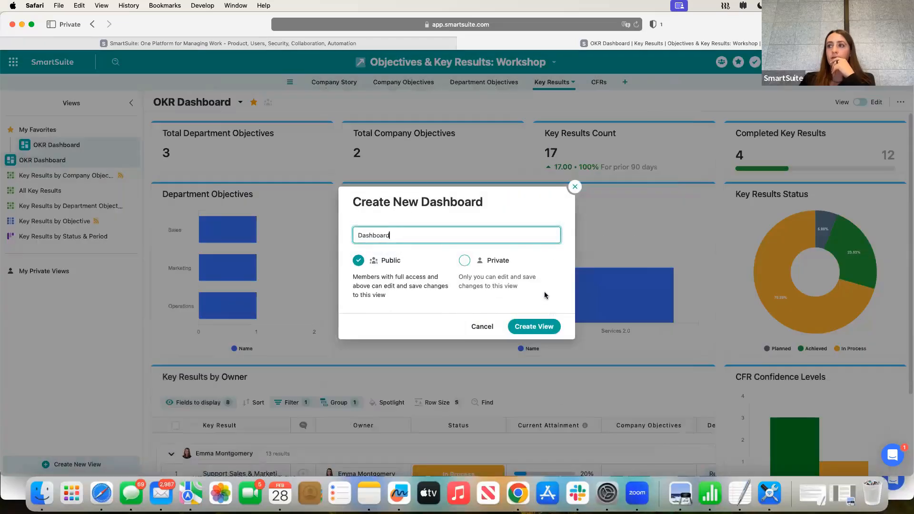
pyautogui.click(535, 329)
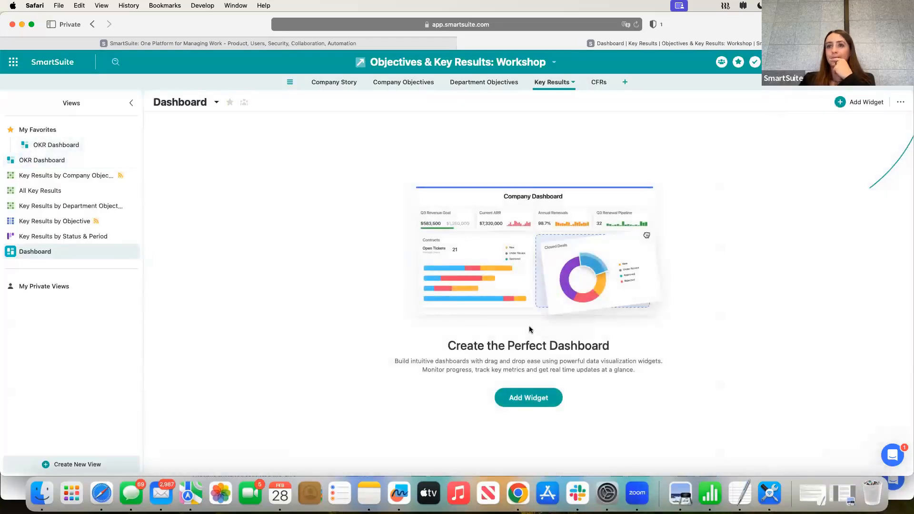
# Add a column chart widget to the new dashboard that counts Key Result records from the Key Results table, grouped by Link to Programs
pyautogui.click(846, 102)
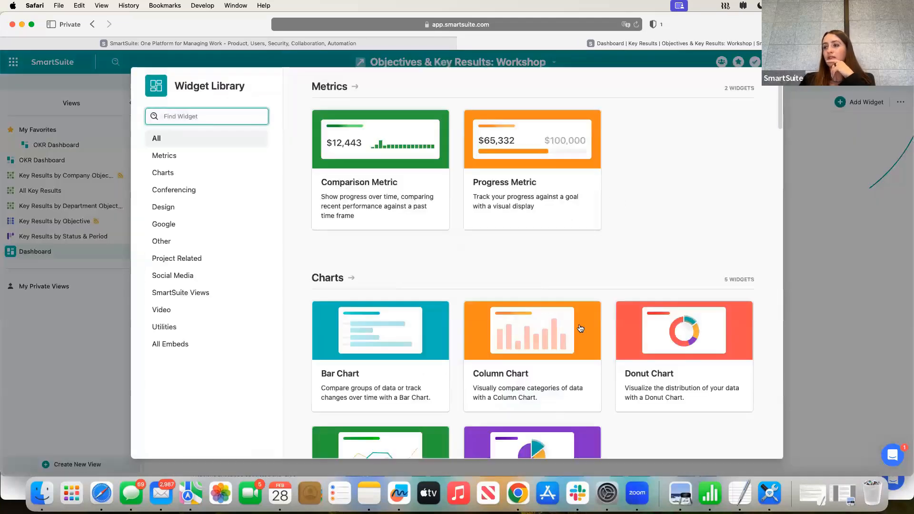
pyautogui.click(537, 384)
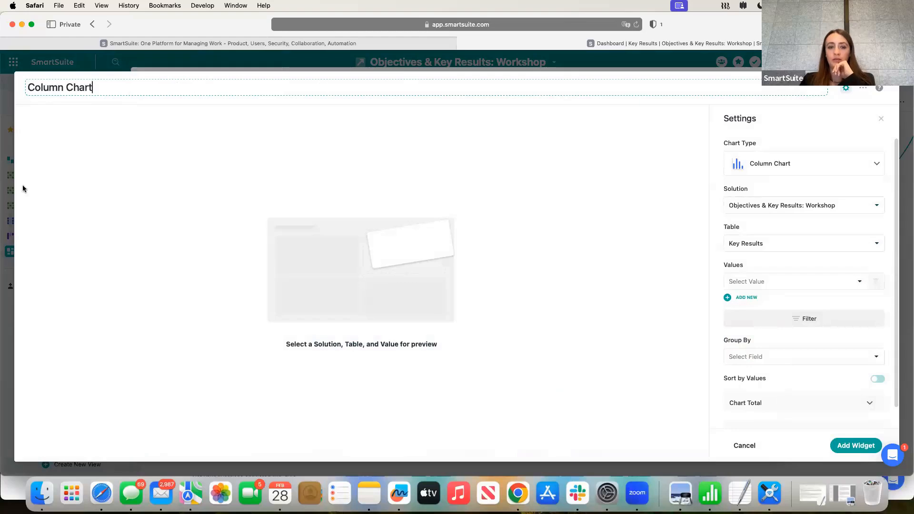
pyautogui.click(745, 281)
pyautogui.scroll(-3, 751, 362)
pyautogui.click(749, 377)
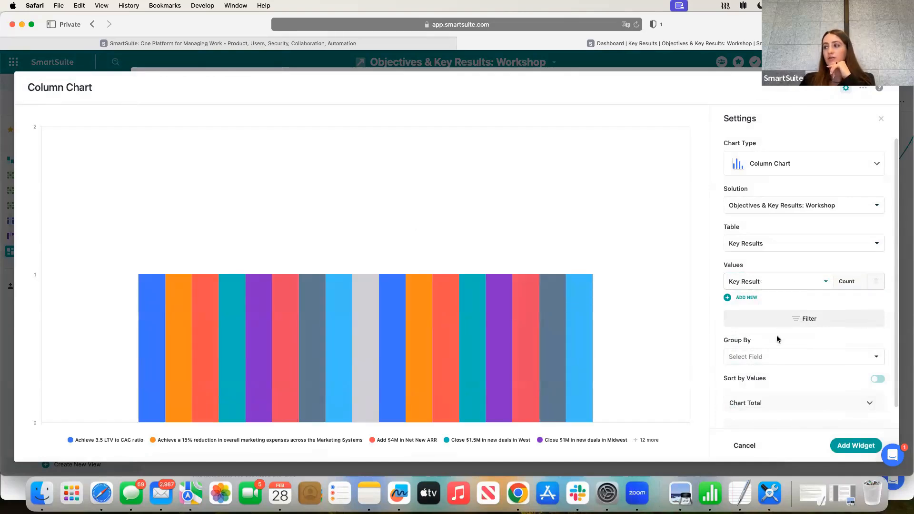
pyautogui.click(767, 357)
pyautogui.scroll(-5, 768, 325)
pyautogui.click(790, 287)
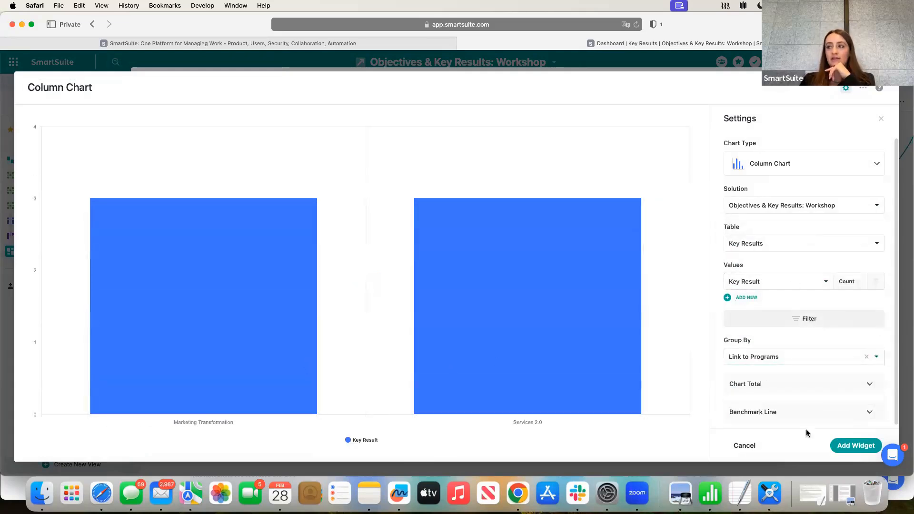
pyautogui.click(856, 447)
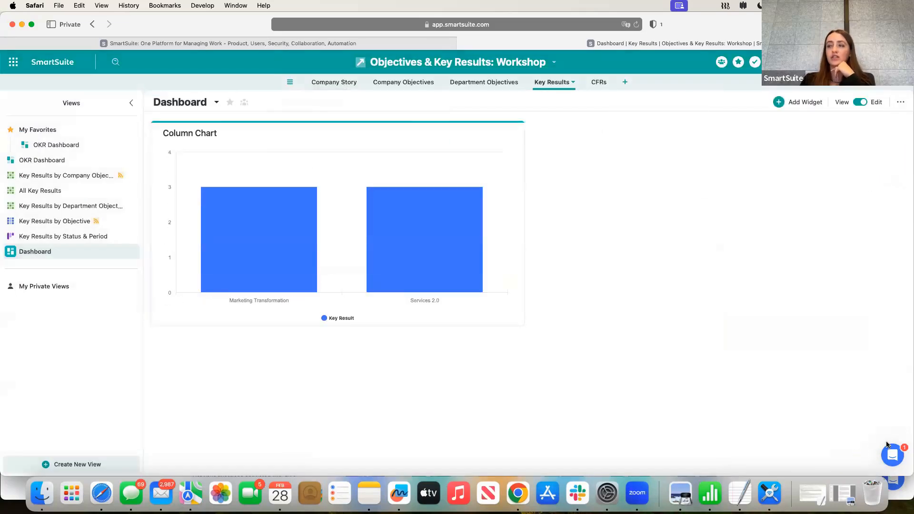
# Show the Link to Programs field in the Key Results by Company Objectives view
pyautogui.click(56, 146)
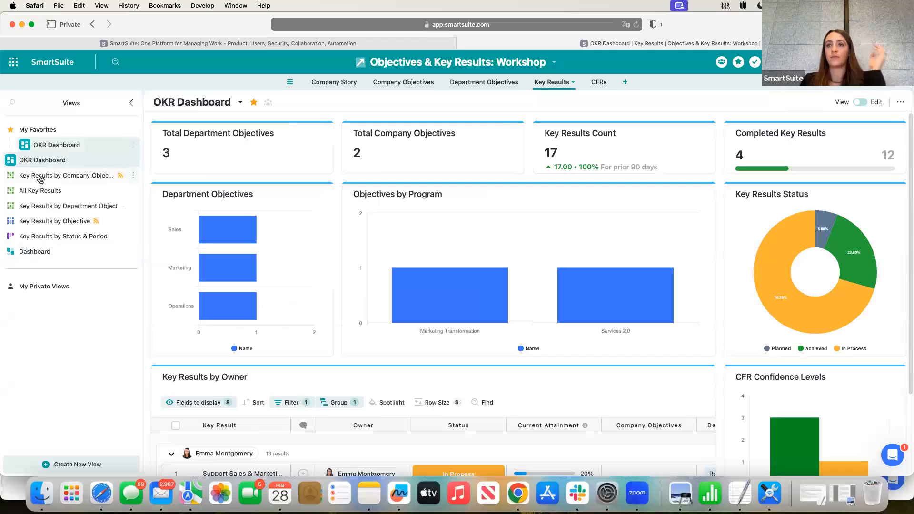
pyautogui.click(41, 177)
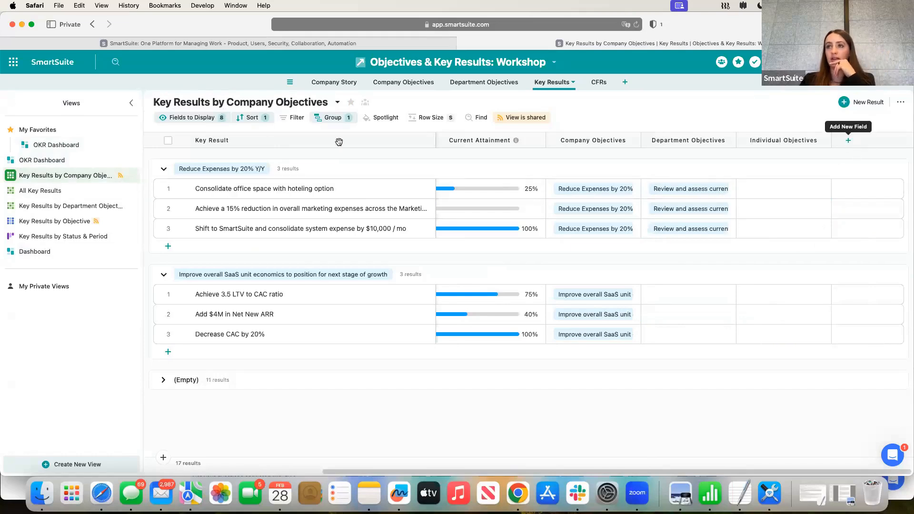
pyautogui.click(202, 120)
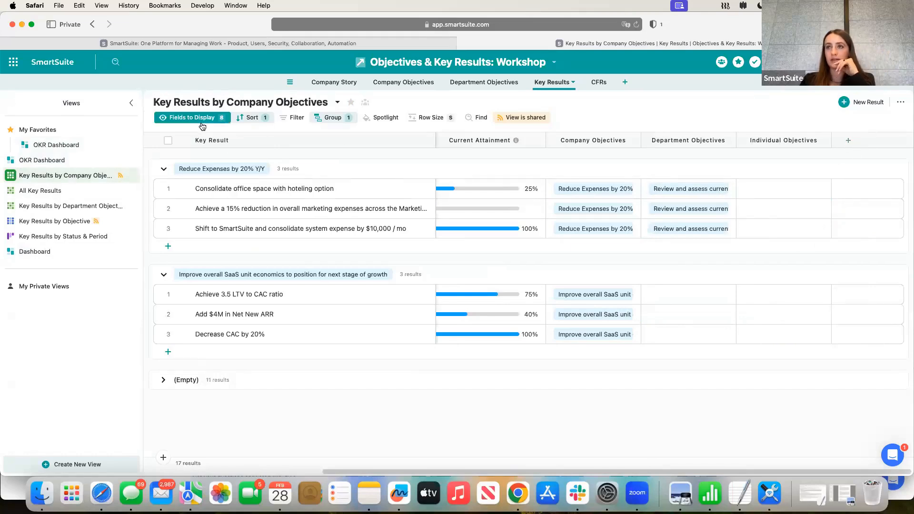
pyautogui.scroll(-3, 224, 215)
pyautogui.click(206, 258)
pyautogui.click(766, 121)
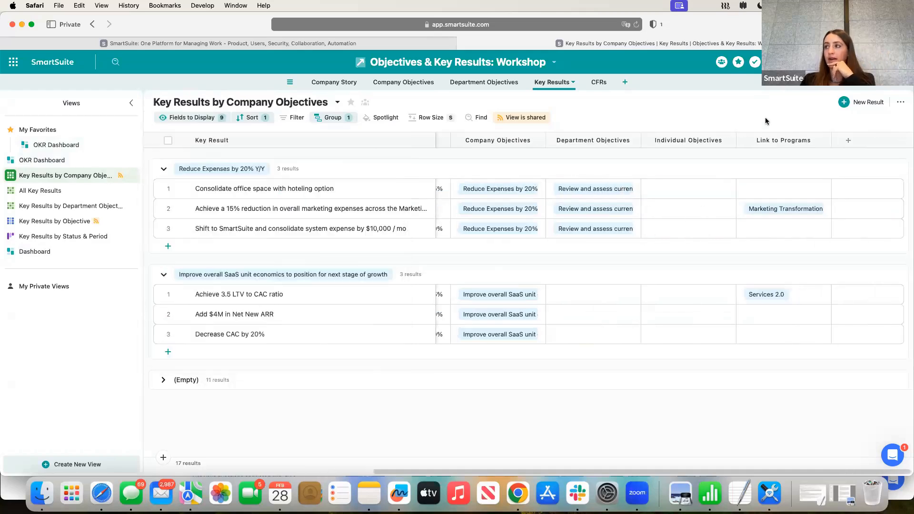
# Start a new Linked Record field named Program beside Link to Programs in the Key Results by Company Objectives view
pyautogui.click(849, 140)
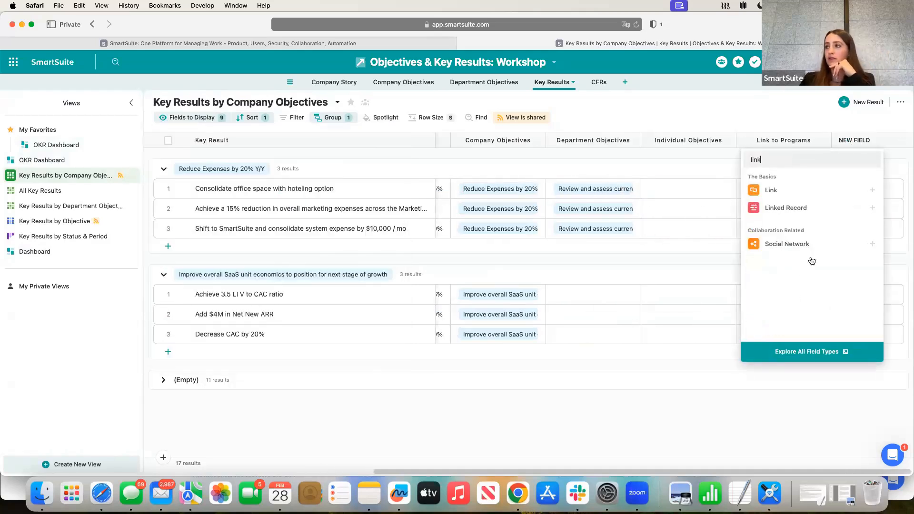
pyautogui.click(809, 208)
pyautogui.tripleClick(720, 159)
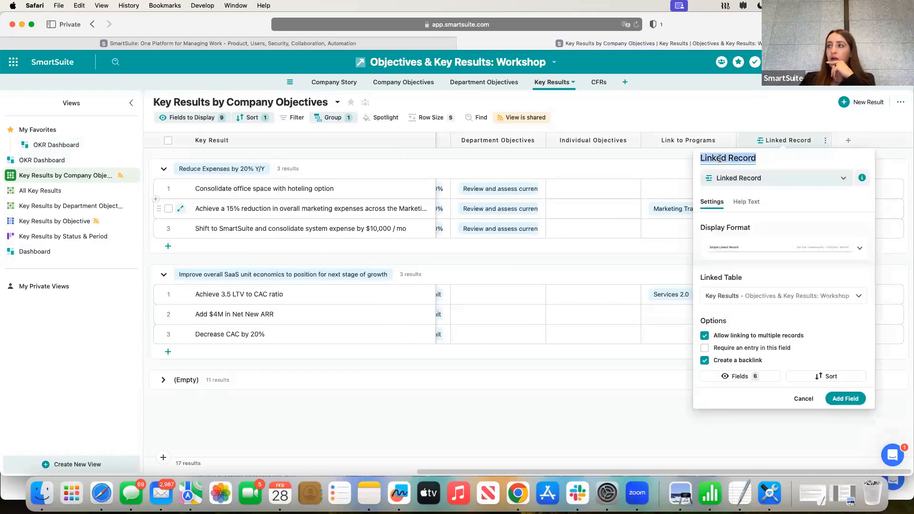
pyautogui.write('Progt')
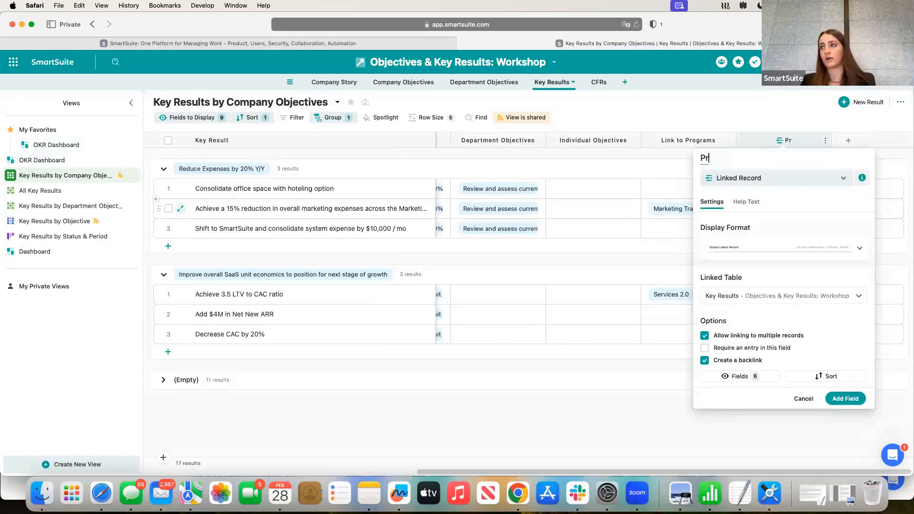
pyautogui.press('BackSpace')
pyautogui.write('ra')
pyautogui.press('BackSpace')
pyautogui.press('BackSpace')
pyautogui.write('ram')
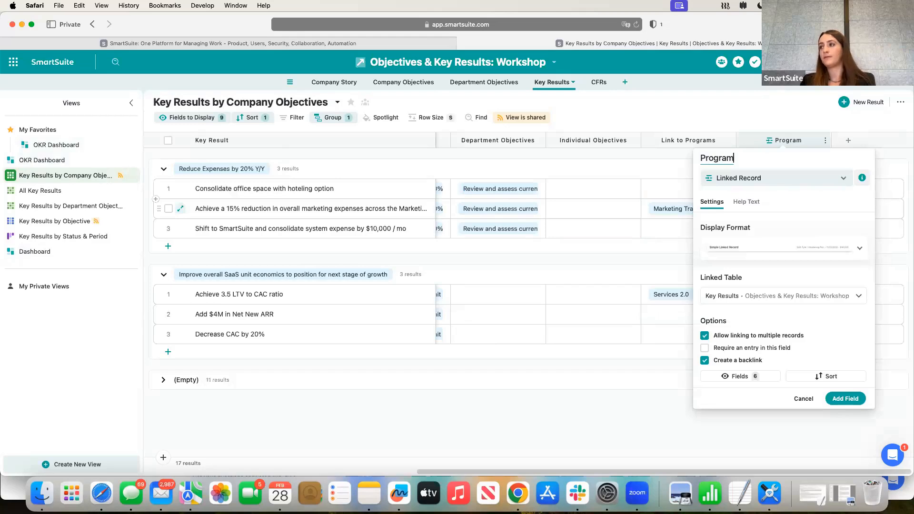
# Set the Program field's linked table to Programs from the PMO: Dashboard Workshop solution
pyautogui.click(728, 296)
pyautogui.scroll(3, 726, 340)
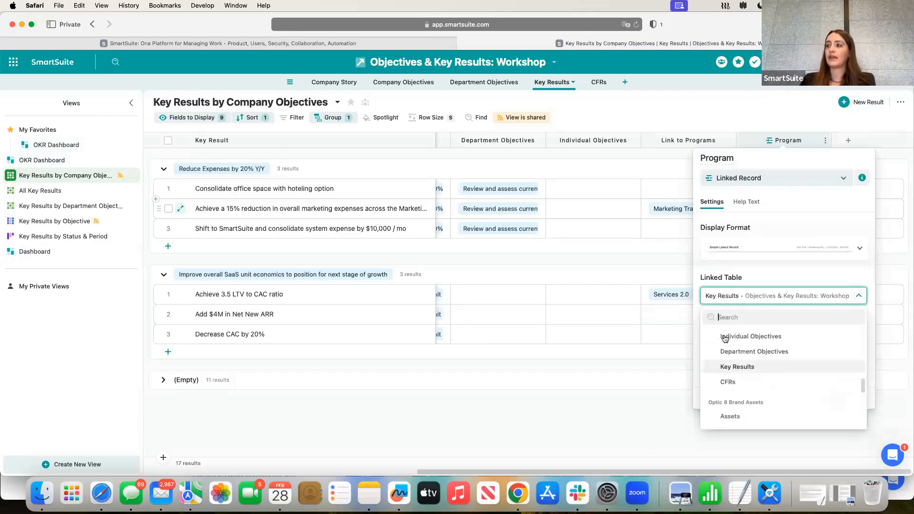
pyautogui.scroll(1, 726, 339)
pyautogui.write('pmo')
pyautogui.press('BackSpace')
pyautogui.press('BackSpace')
pyautogui.press('BackSpace')
pyautogui.write('programs')
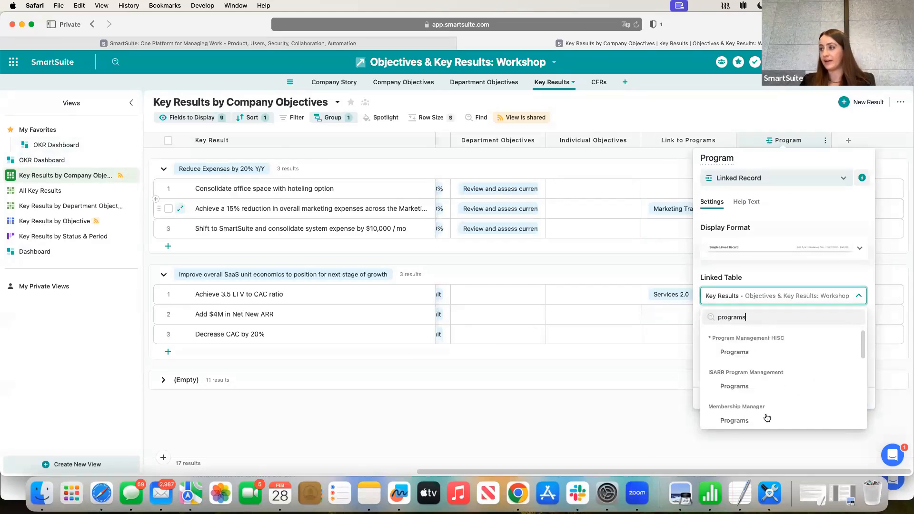
pyautogui.scroll(-3, 768, 419)
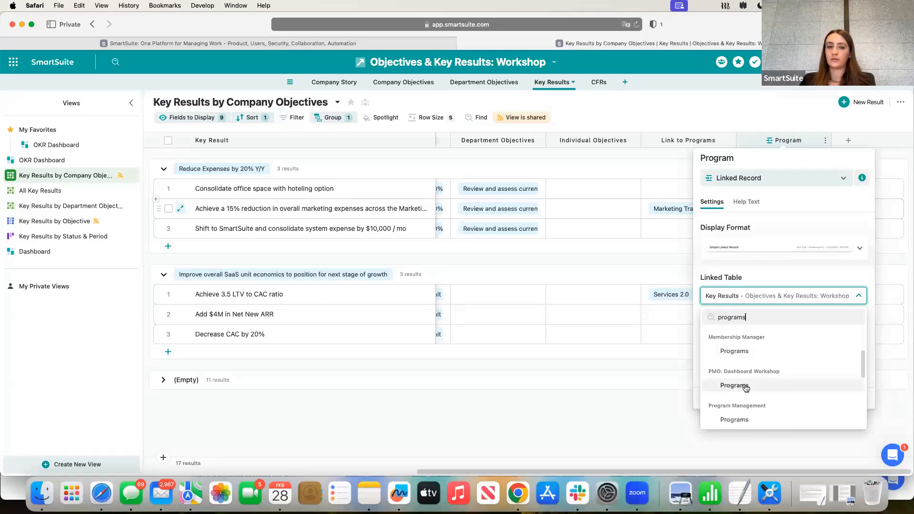
pyautogui.click(744, 386)
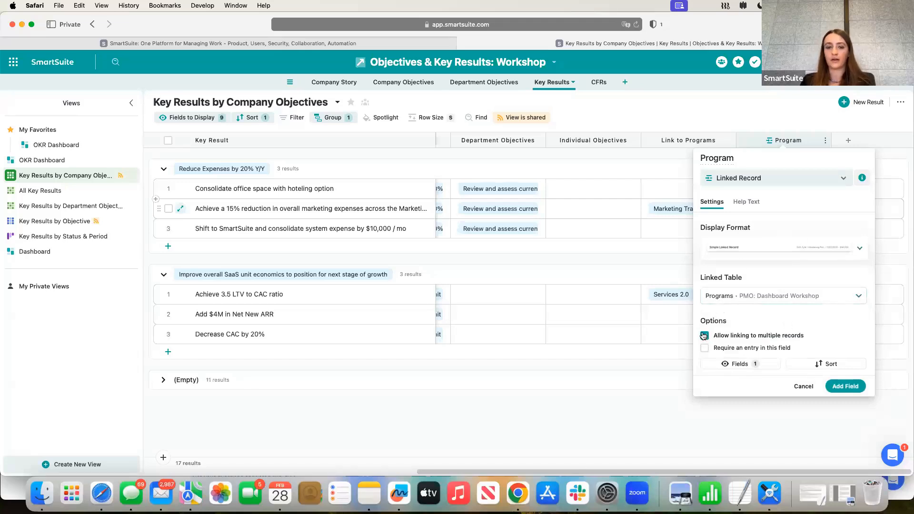
# Toggle the option for linking to multiple records and create the Program field
pyautogui.click(718, 337)
pyautogui.click(706, 336)
pyautogui.click(727, 337)
pyautogui.click(845, 387)
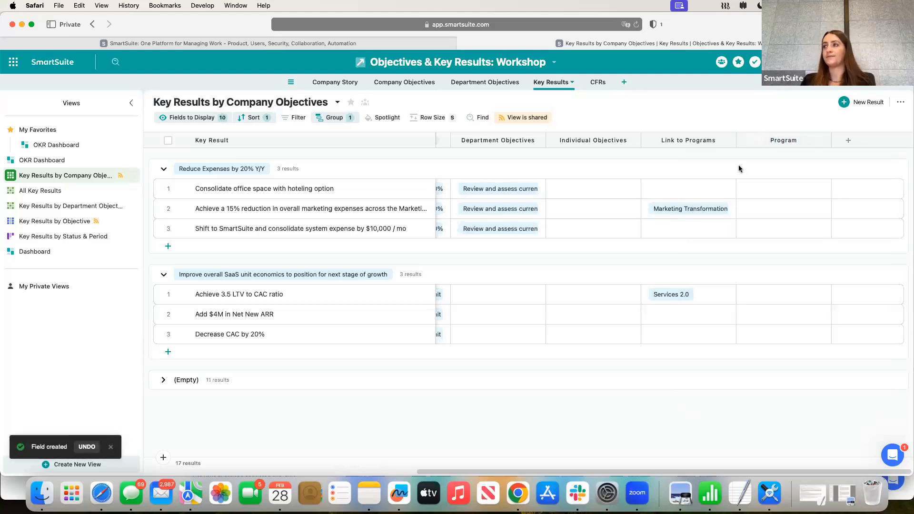
# Delete the Program field from the Key Results table
pyautogui.click(826, 140)
pyautogui.click(774, 381)
pyautogui.click(507, 301)
# Look at the programs that can be linked to the "Consolidate office space with hoteling option" key result, without linking one
pyautogui.click(748, 190)
pyautogui.click(748, 190)
pyautogui.click(747, 189)
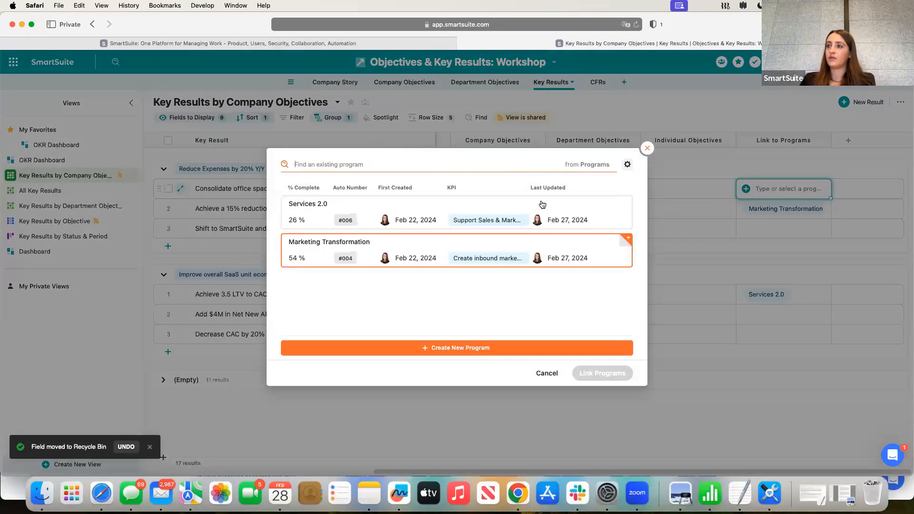
pyautogui.click(646, 149)
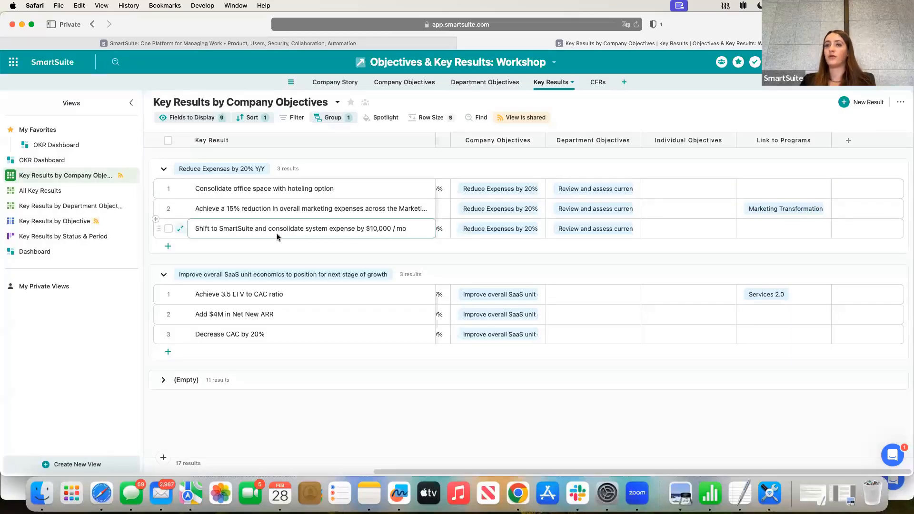
# Review the source table and Group By options of the Objectives by Program chart on the OKR Dashboard without altering them
pyautogui.click(84, 141)
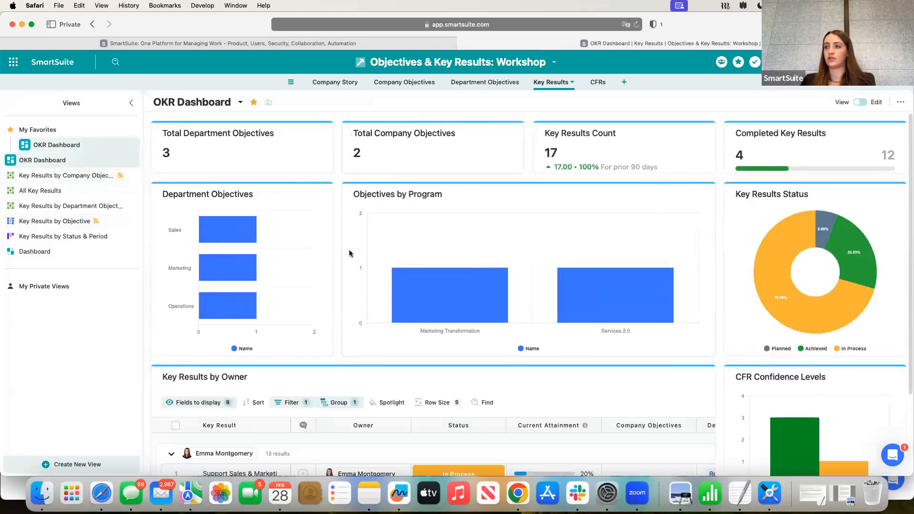
pyautogui.click(860, 102)
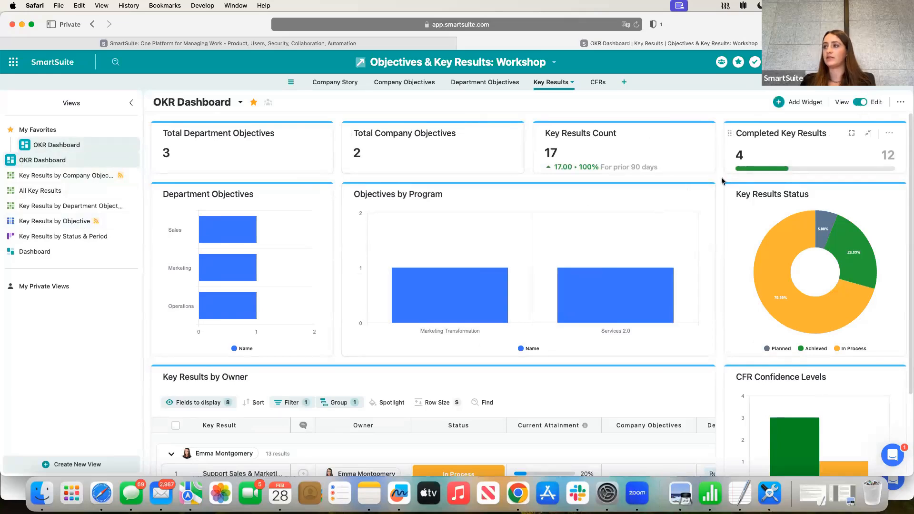
pyautogui.click(696, 193)
pyautogui.click(650, 286)
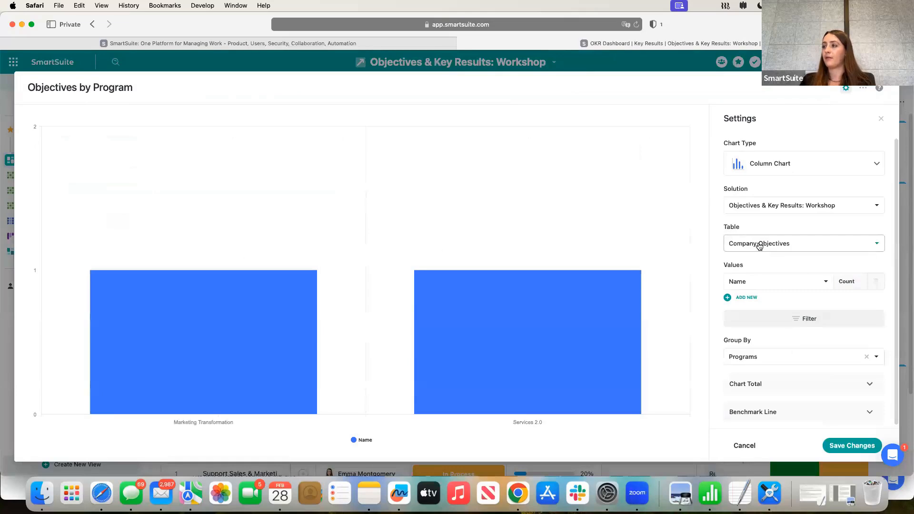
pyautogui.click(741, 363)
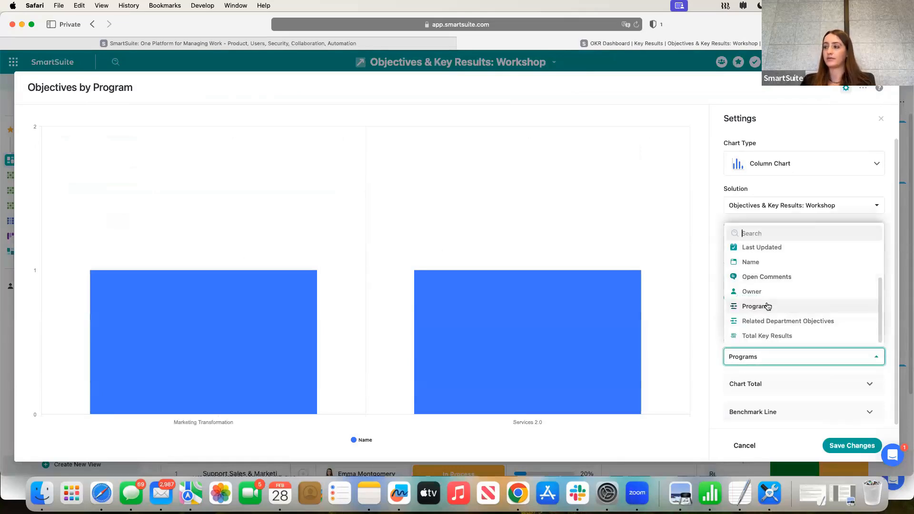
pyautogui.click(844, 445)
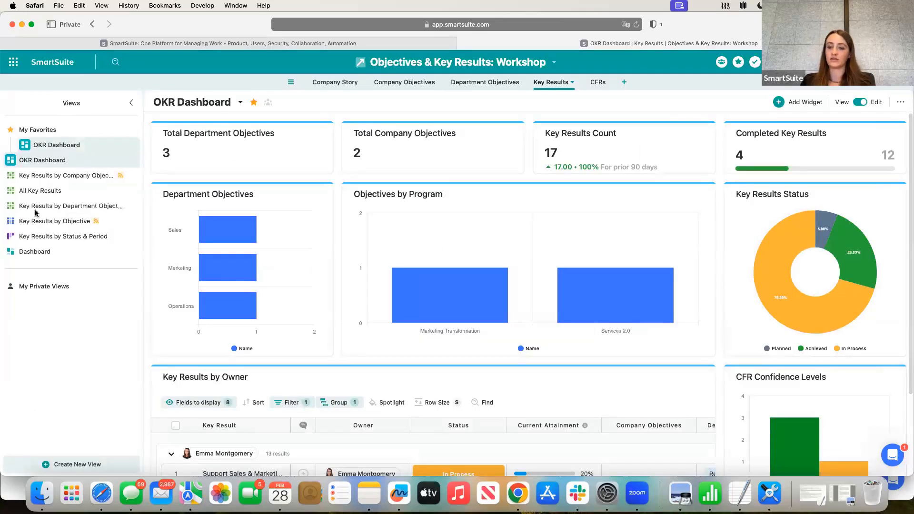
# Start a new column chart widget on the OKR Dashboard
pyautogui.scroll(-5, 352, 261)
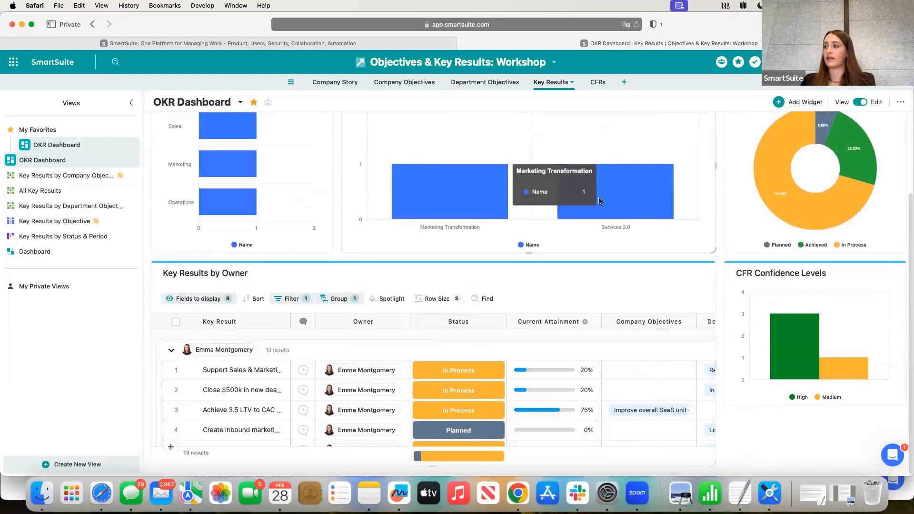
pyautogui.click(780, 102)
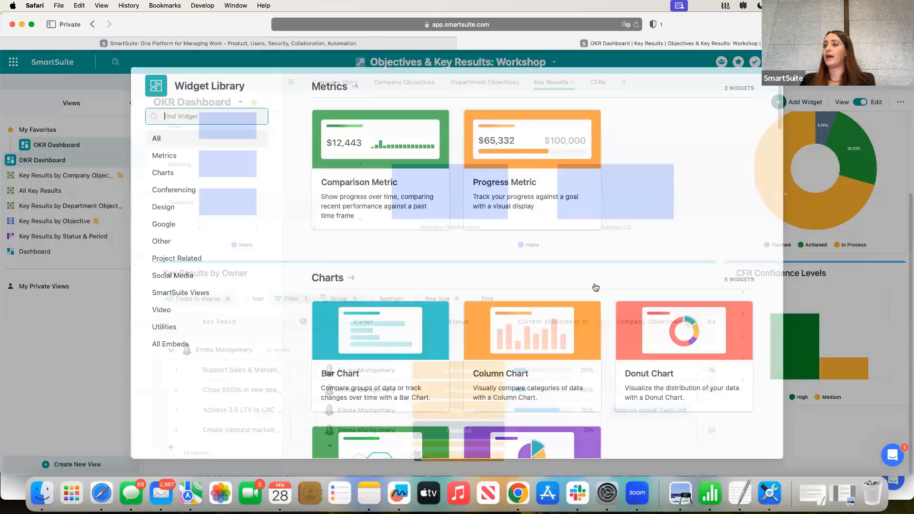
pyautogui.click(529, 382)
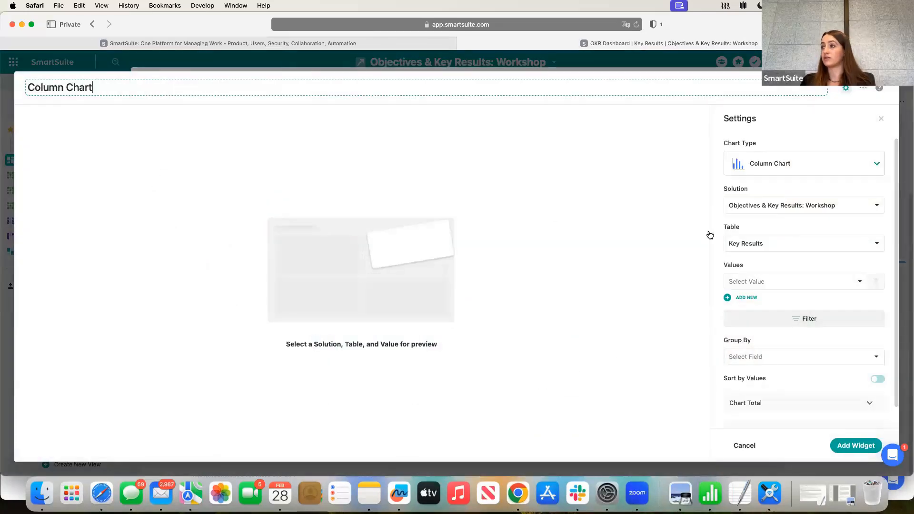
pyautogui.click(767, 210)
pyautogui.write('pmo')
pyautogui.press('BackSpace')
pyautogui.press('BackSpace')
pyautogui.press('BackSpace')
pyautogui.write('sop')
pyautogui.click(764, 246)
pyautogui.click(764, 245)
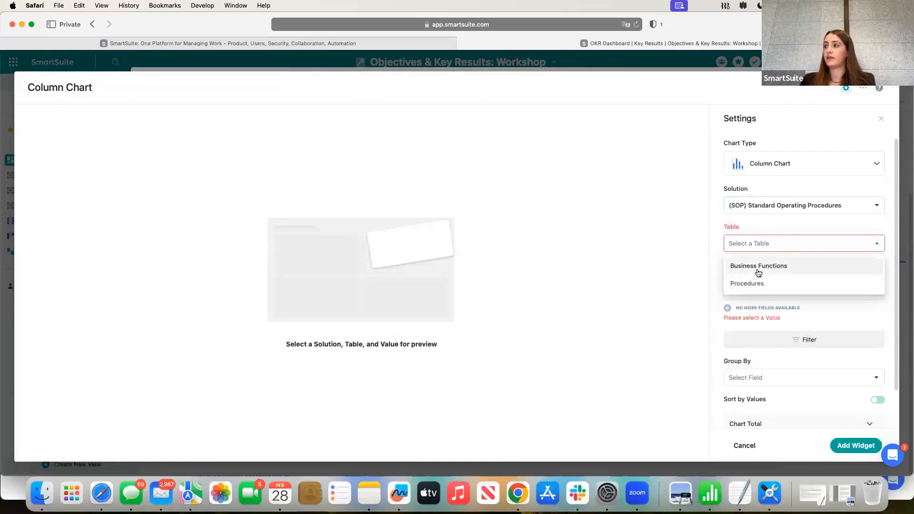
# Source the column chart from the Programs table of the PMO: Dashboard Workshop solution, with the sum of % Complete as its value
pyautogui.click(762, 205)
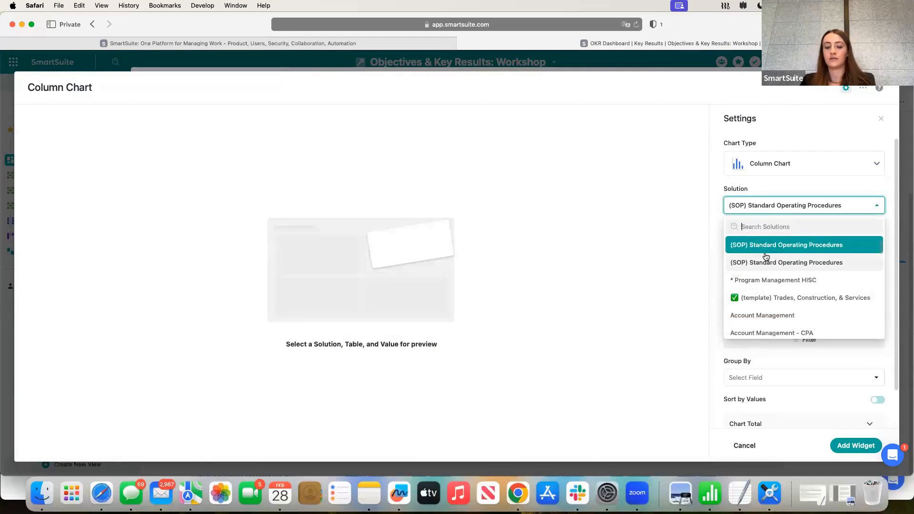
pyautogui.write('pmo')
pyautogui.click(768, 244)
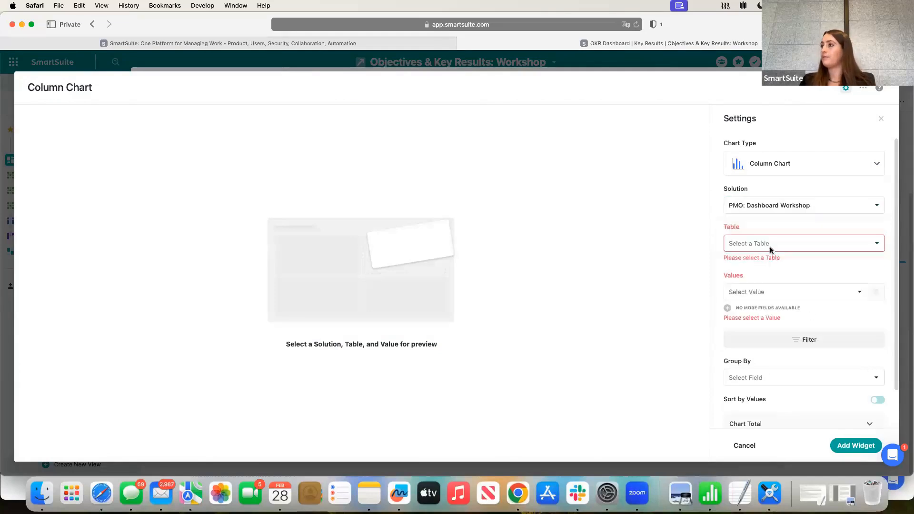
pyautogui.click(771, 249)
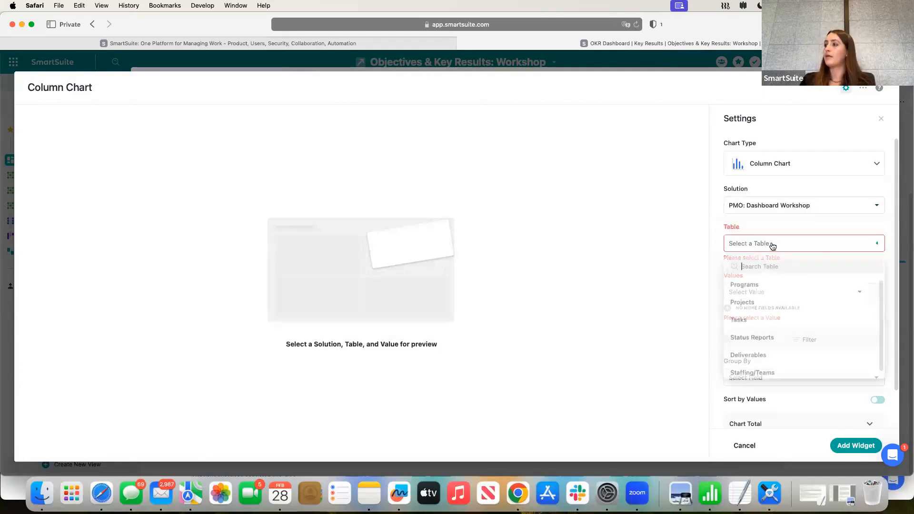
pyautogui.click(759, 284)
pyautogui.click(759, 281)
pyautogui.click(764, 323)
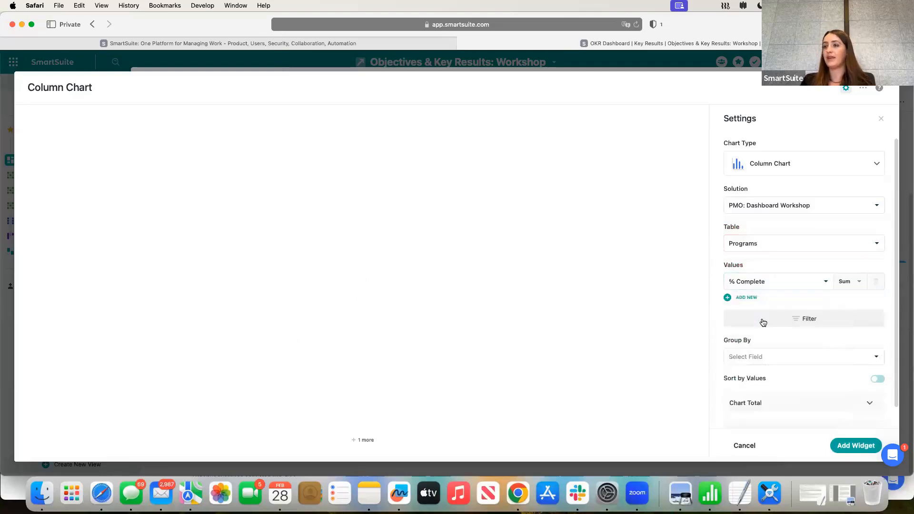
# Try grouping the column chart by Projects, and set its grouping to Program Name instead
pyautogui.click(771, 357)
pyautogui.scroll(-5, 777, 271)
pyautogui.click(770, 289)
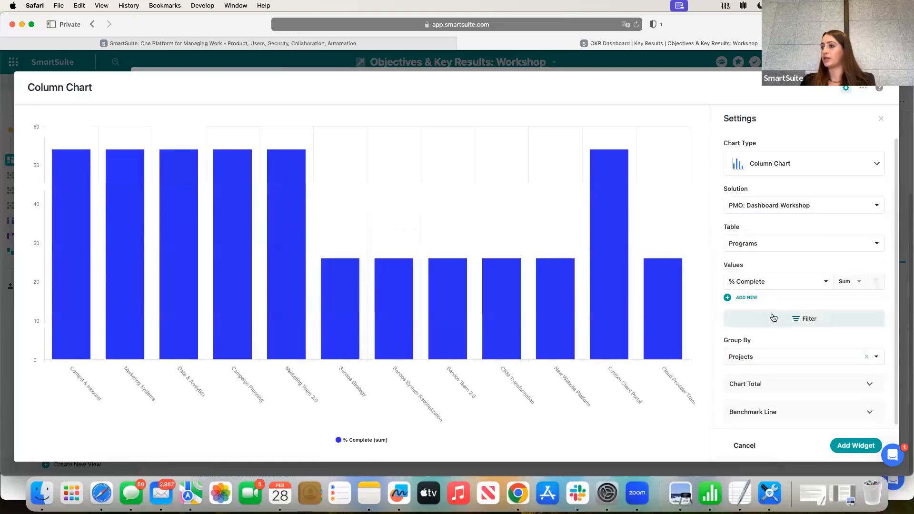
pyautogui.click(769, 358)
pyautogui.click(778, 263)
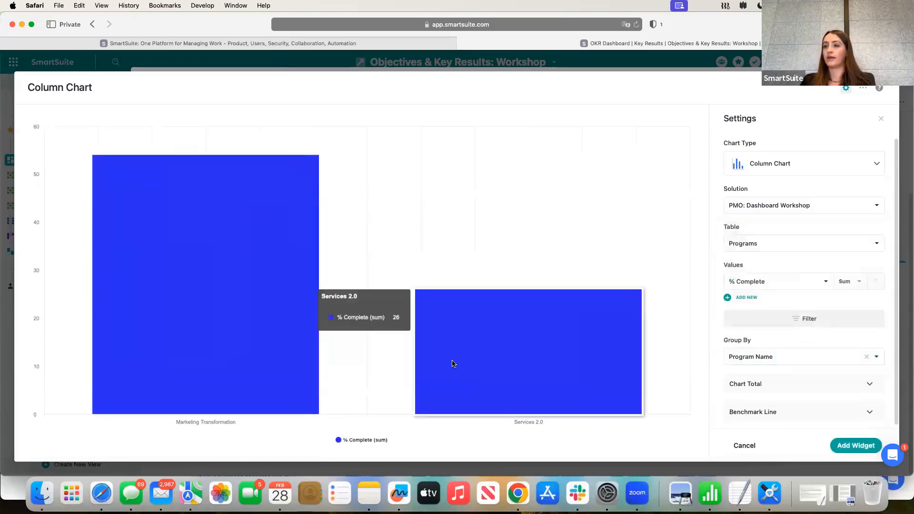
# Title the column chart "% Complete by Program" and add it to the OKR Dashboard as a widget
pyautogui.click(72, 88)
pyautogui.write('%')
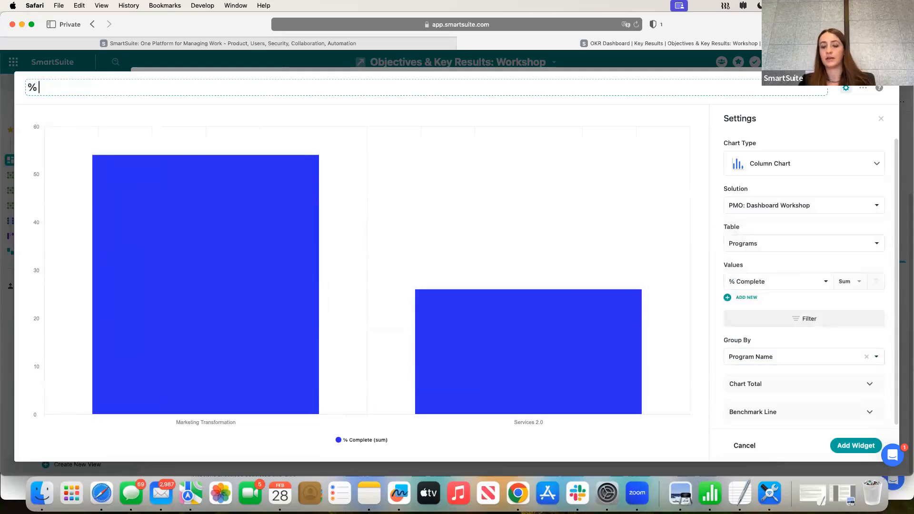
pyautogui.write(' Complete by')
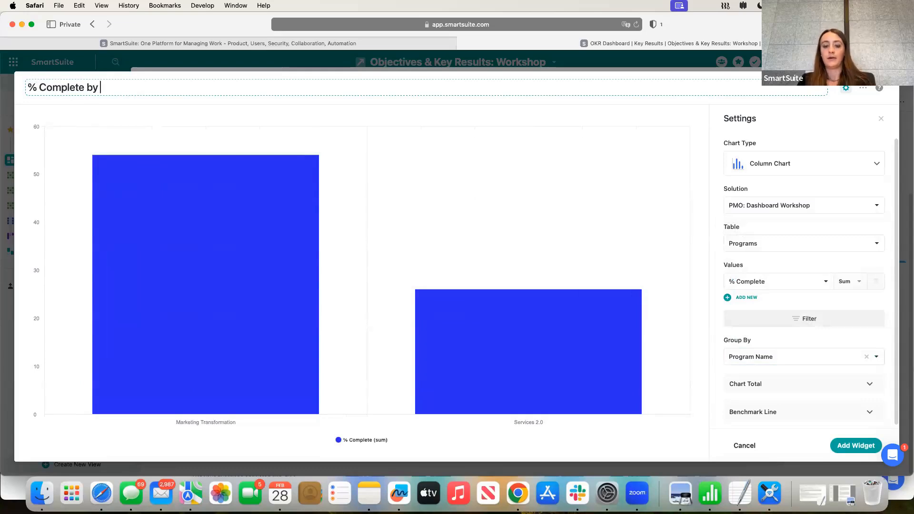
pyautogui.write(' Progrt')
pyautogui.press('BackSpace')
pyautogui.press('BackSpace')
pyautogui.write('am')
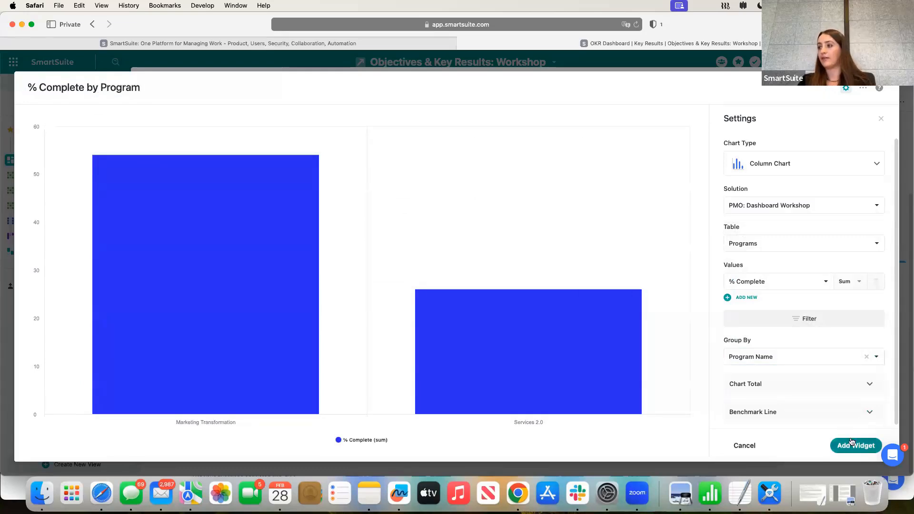
pyautogui.click(857, 445)
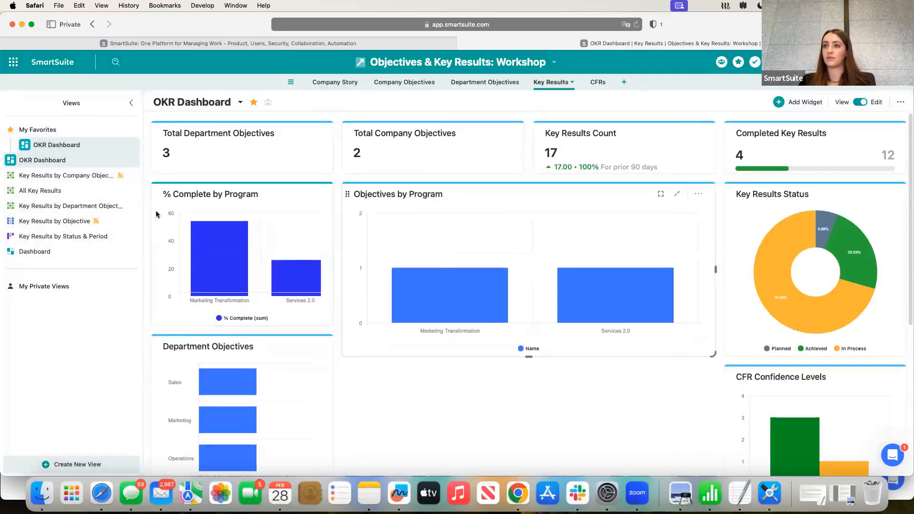
# Place the % Complete by Program widget below the Department Objectives and Objectives by Program charts and widen it to span both
pyautogui.moveTo(155, 195); pyautogui.dragTo(346, 377)
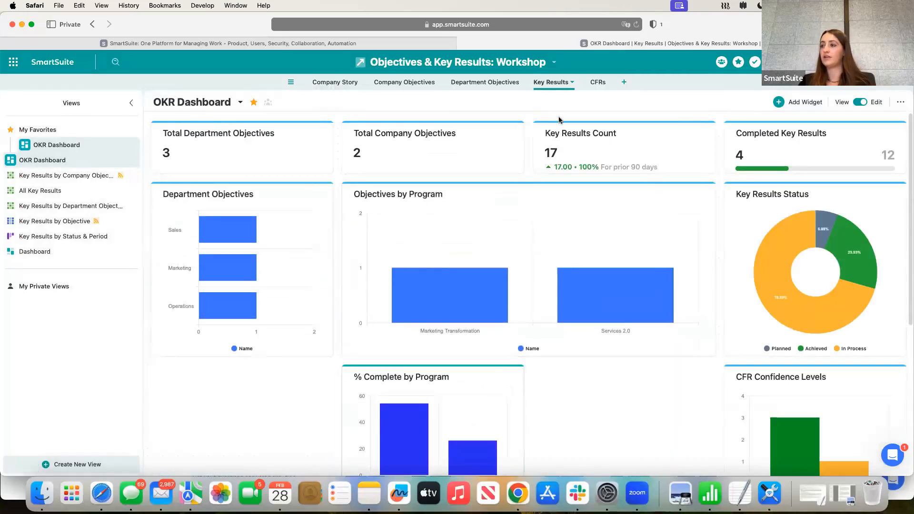
pyautogui.scroll(-3, 553, 260)
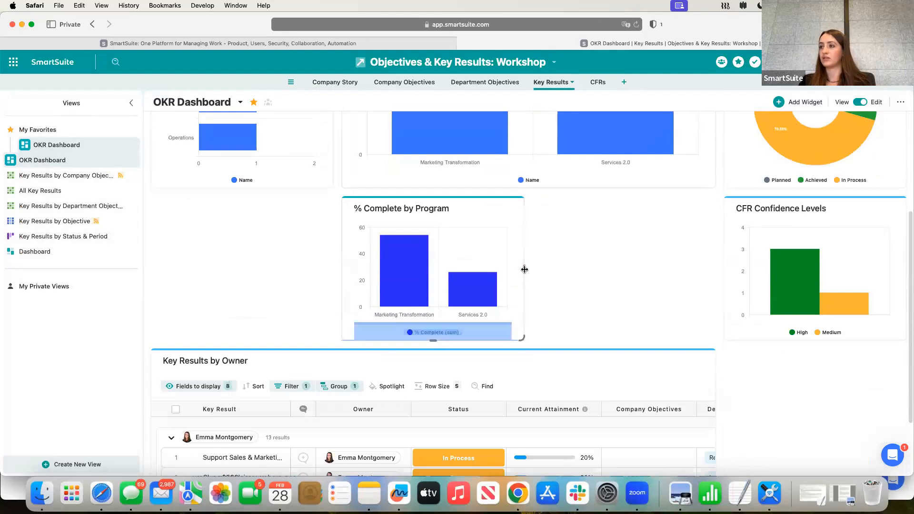
pyautogui.moveTo(524, 267); pyautogui.dragTo(721, 266)
pyautogui.scroll(1, 284, 298)
pyautogui.moveTo(347, 223); pyautogui.dragTo(188, 237)
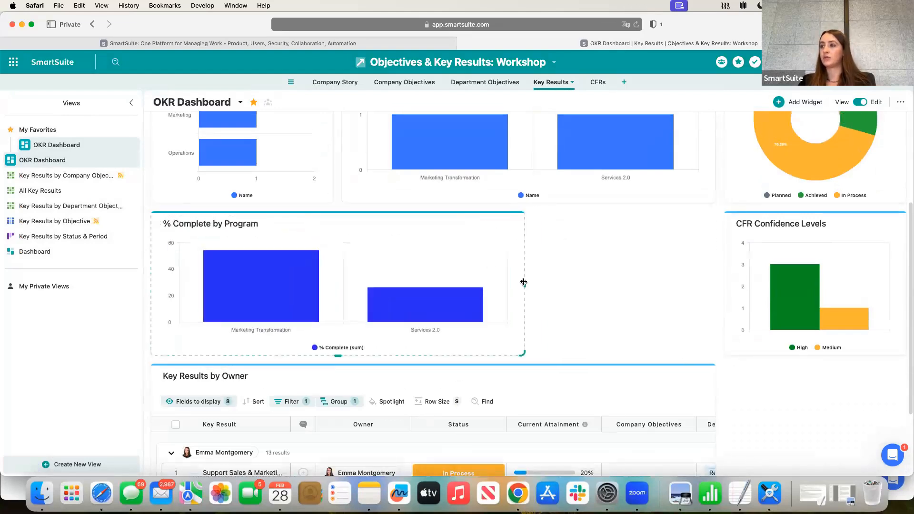
pyautogui.scroll(-2, 659, 337)
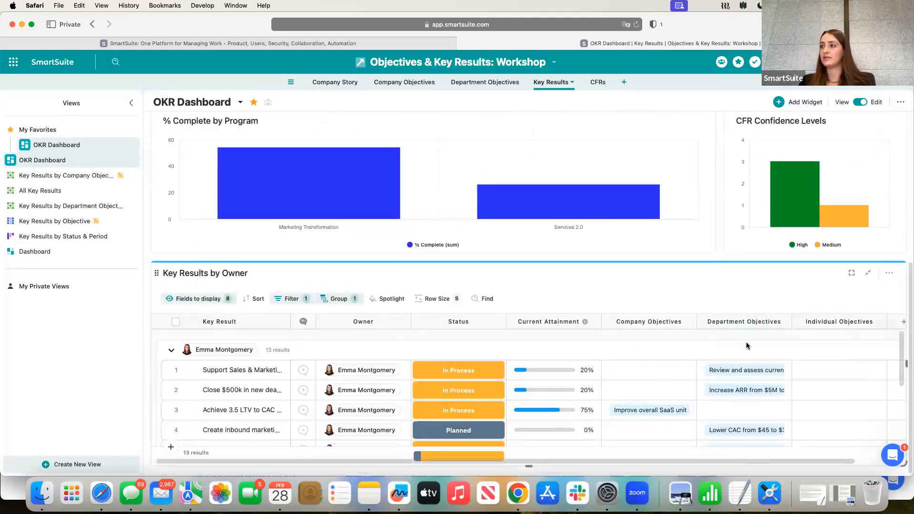
pyautogui.scroll(5, 747, 346)
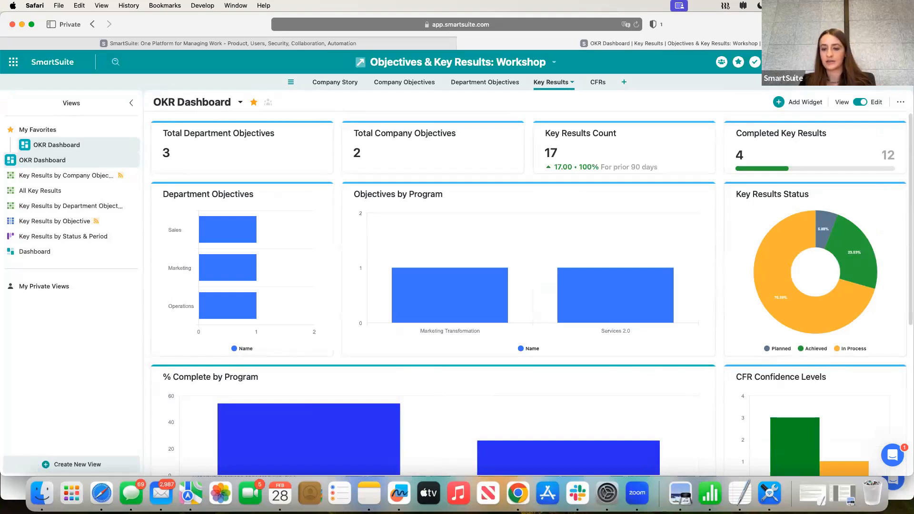
# Switch to the PMO: Dashboard Workshop solution, reload it and open the PMO Dashboard view of its Programs table
pyautogui.click(623, 83)
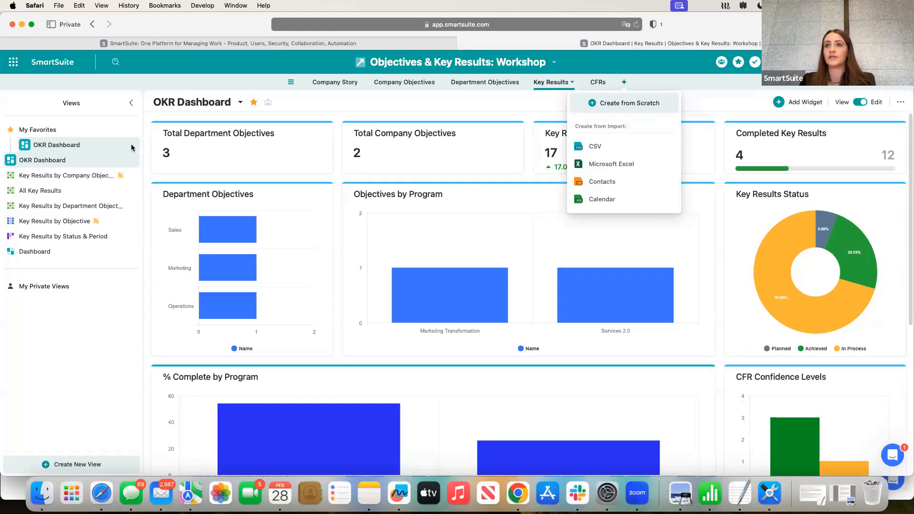
pyautogui.click(46, 257)
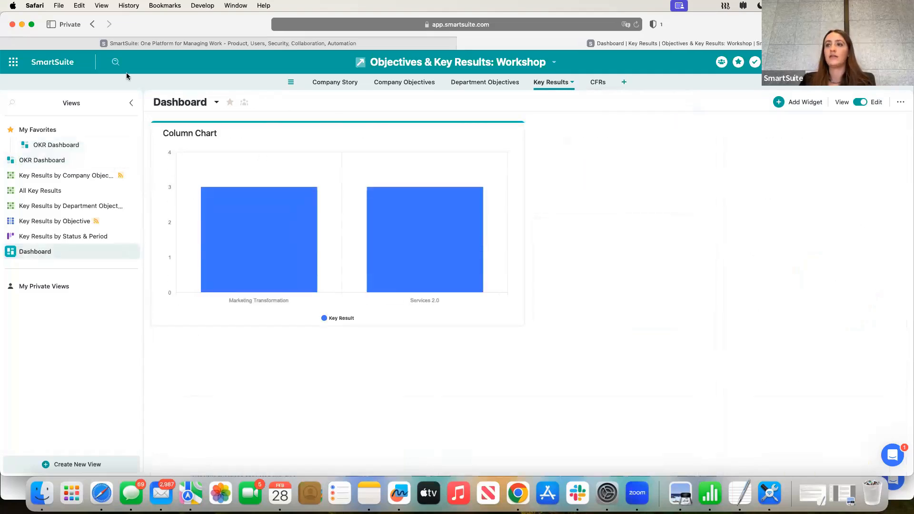
pyautogui.click(50, 62)
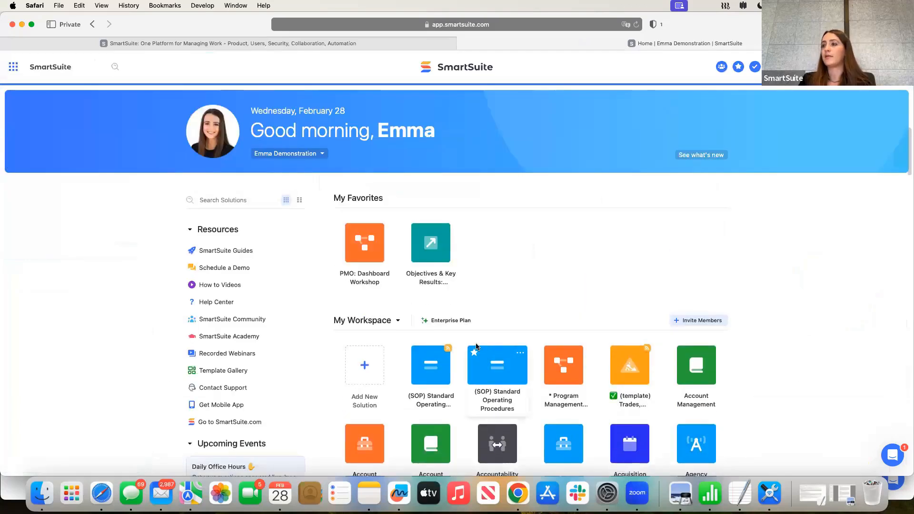
pyautogui.click(376, 257)
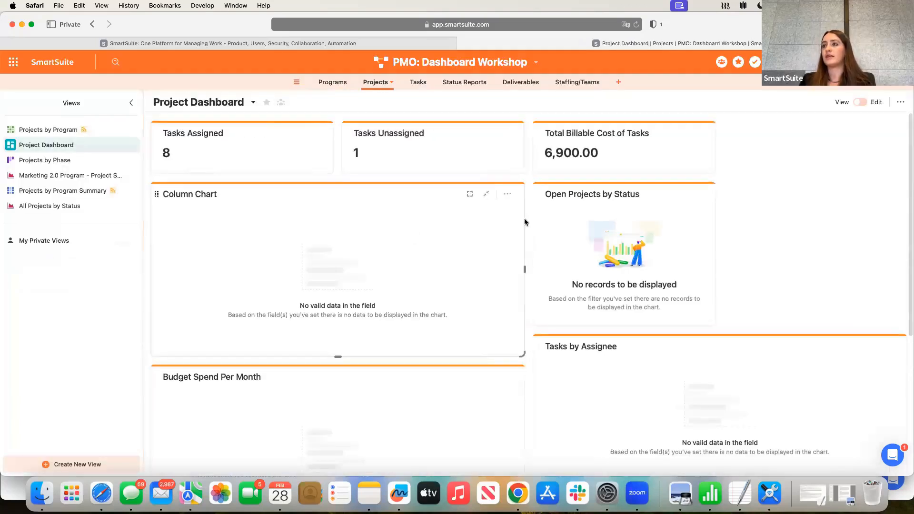
pyautogui.press('super+r')
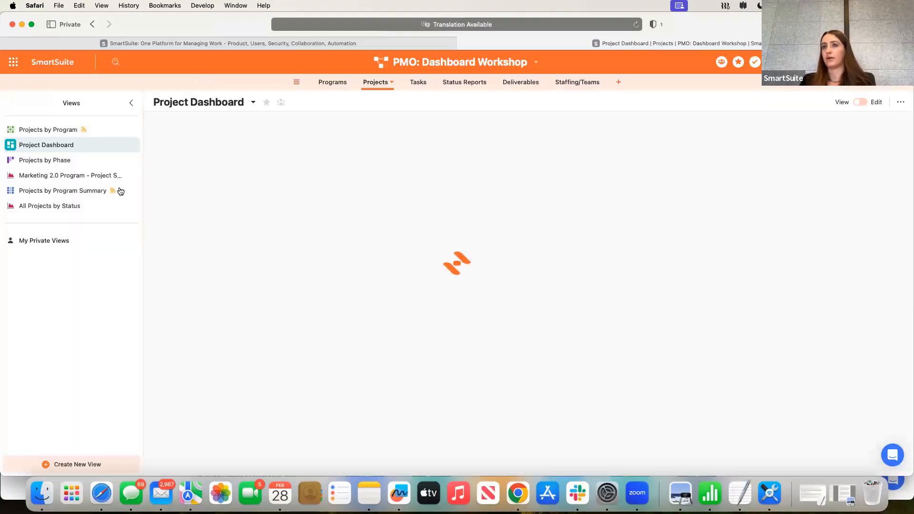
pyautogui.click(333, 82)
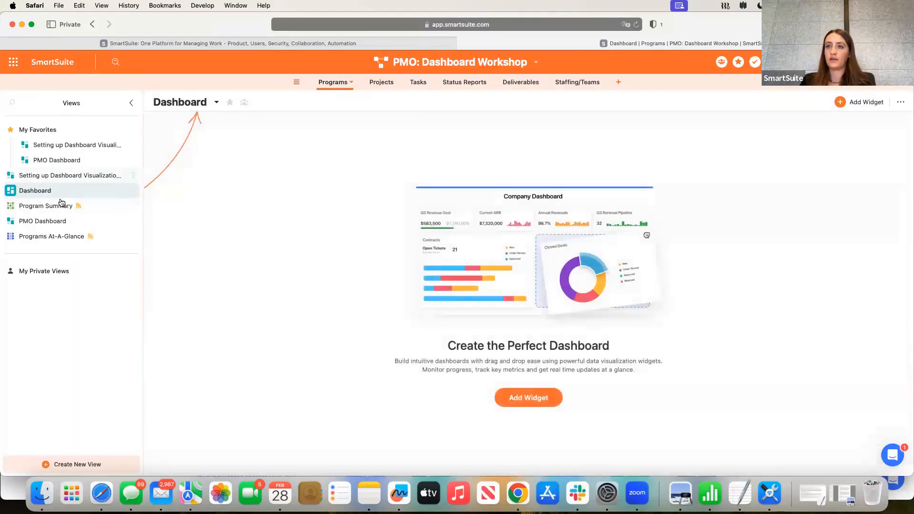
pyautogui.click(41, 222)
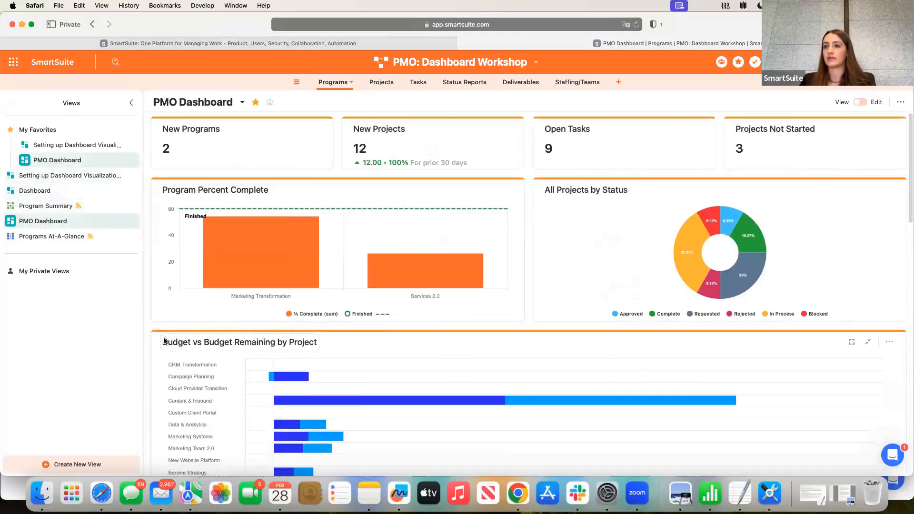
# Delete the Month field from the Projects table in the Projects by Program view
pyautogui.click(377, 84)
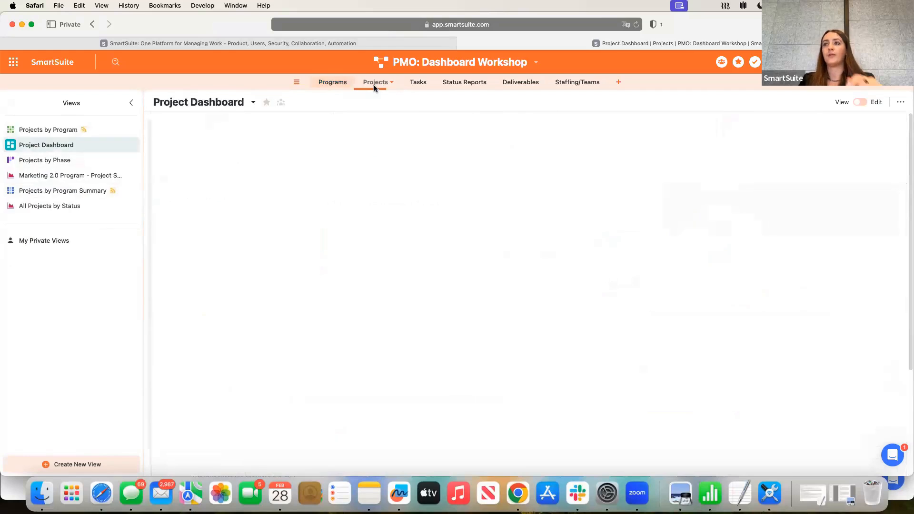
pyautogui.click(87, 129)
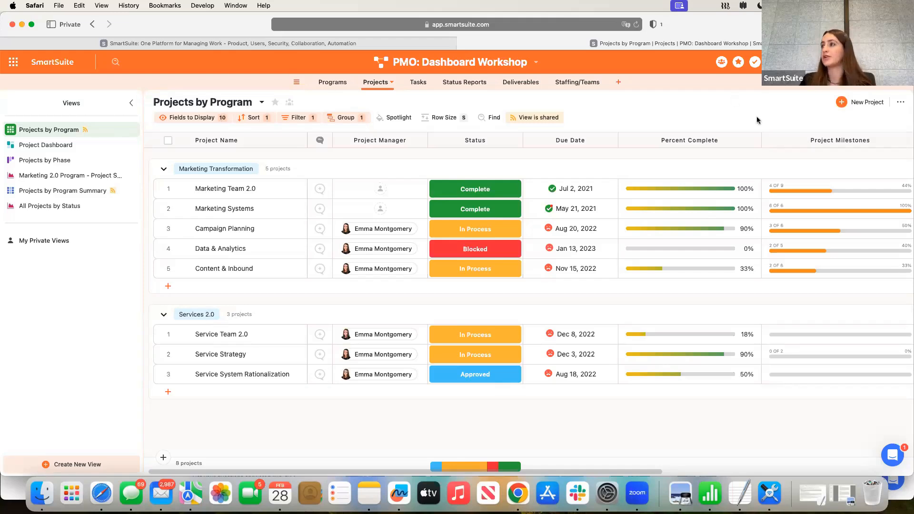
pyautogui.hscroll(10, 527, 300)
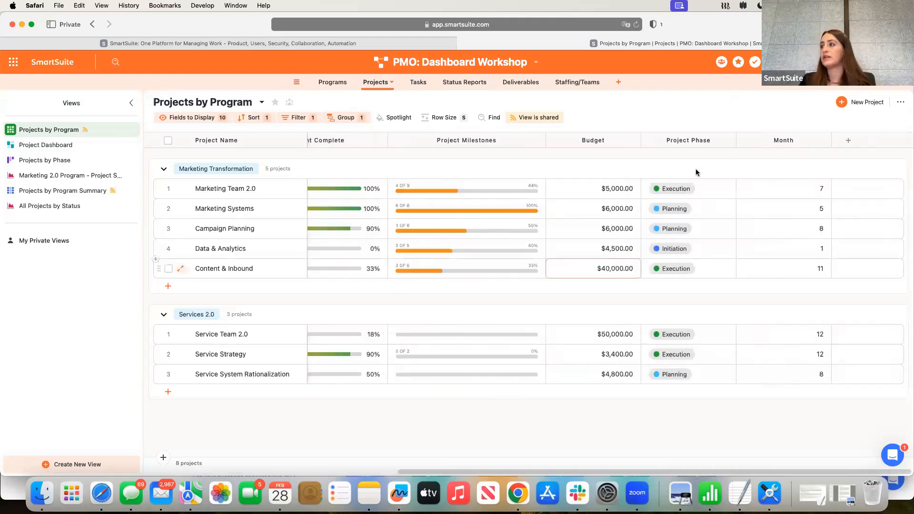
pyautogui.click(825, 140)
pyautogui.click(785, 380)
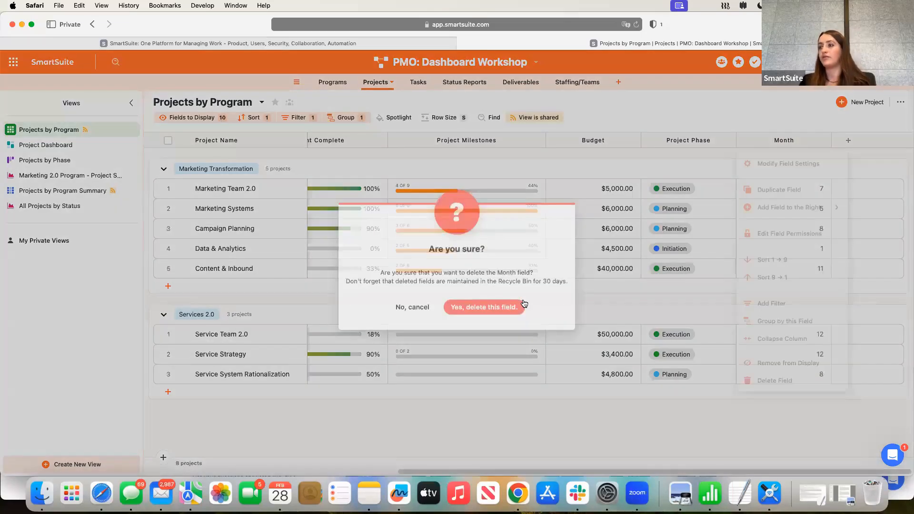
pyautogui.click(520, 306)
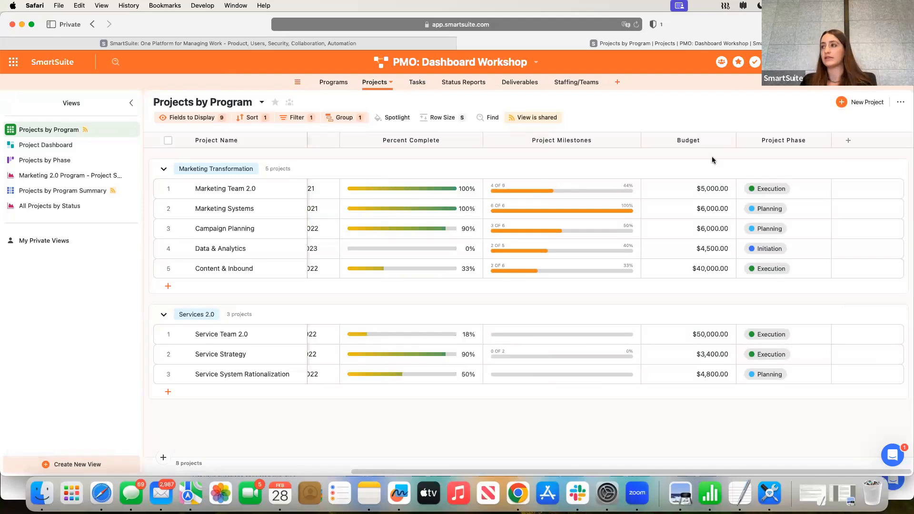
pyautogui.click(213, 117)
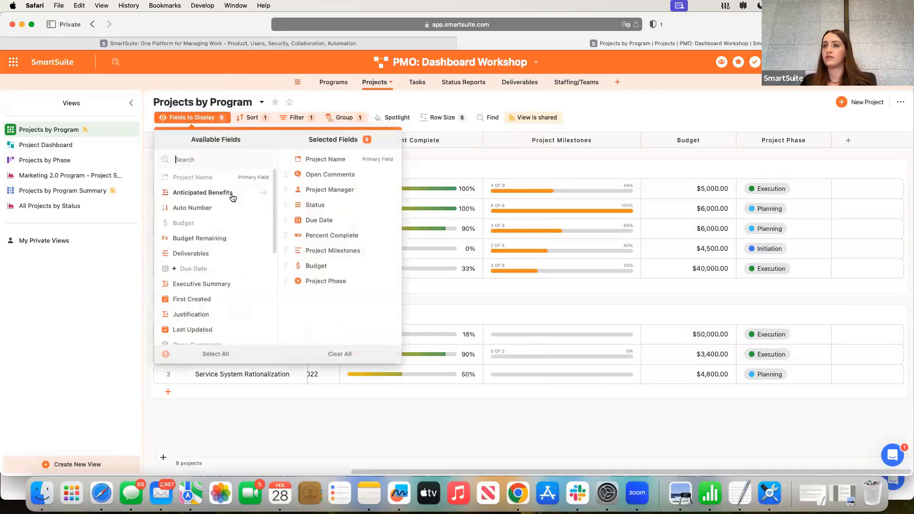
pyautogui.click(711, 114)
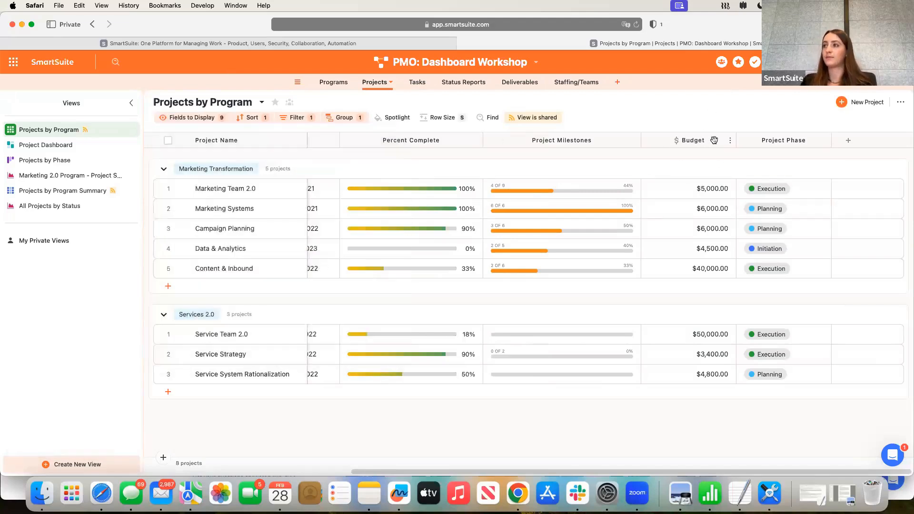
pyautogui.click(730, 141)
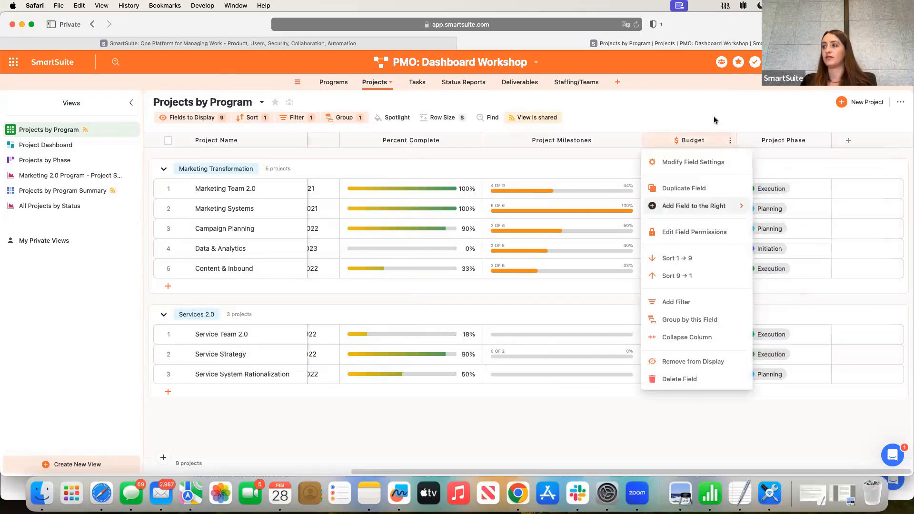
pyautogui.click(707, 129)
# Search the field types available for a new column in the Projects table for "curr"
pyautogui.click(841, 142)
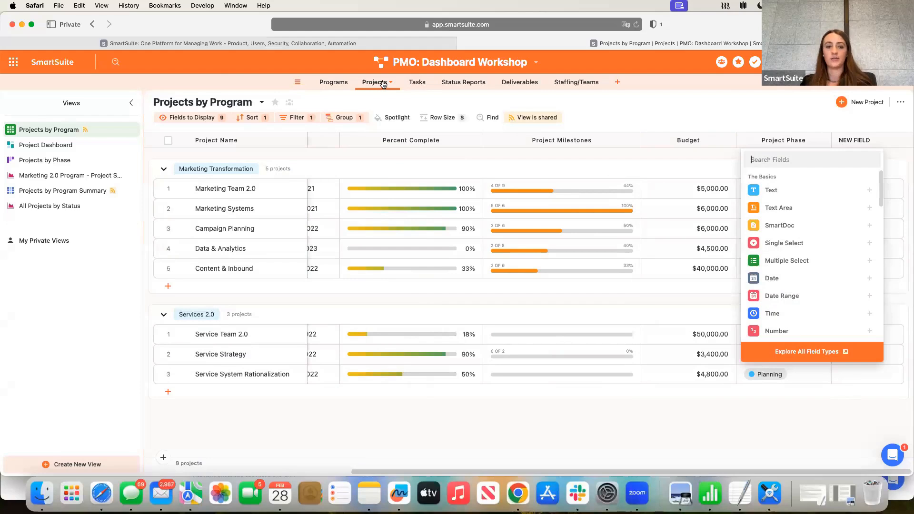
pyautogui.write('cur')
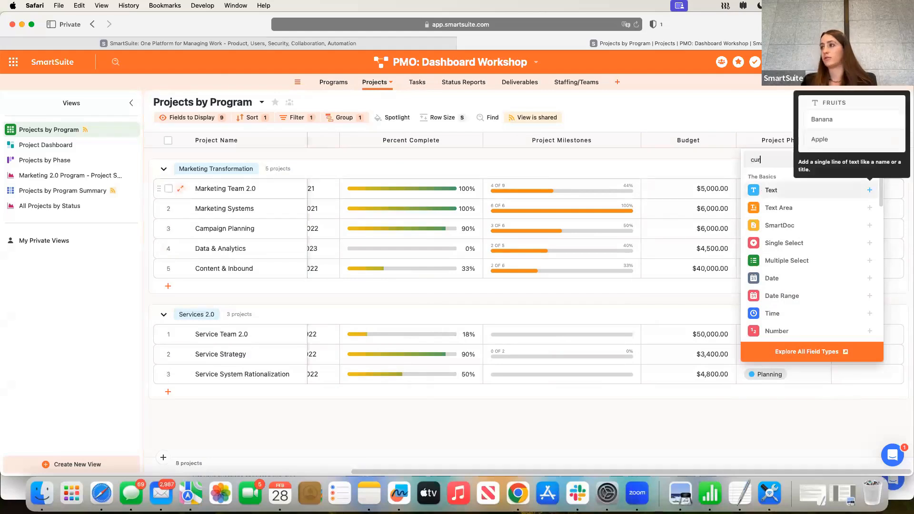
pyautogui.write('r')
pyautogui.click(749, 116)
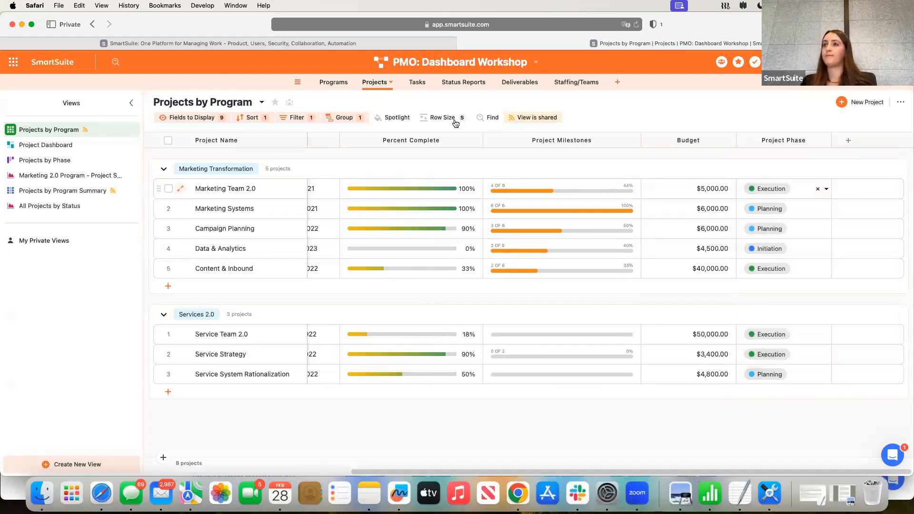
# Add the Tasks field to the displayed fields of the Projects by Program view
pyautogui.click(194, 117)
pyautogui.scroll(-3, 217, 264)
pyautogui.scroll(-3, 217, 263)
pyautogui.click(186, 319)
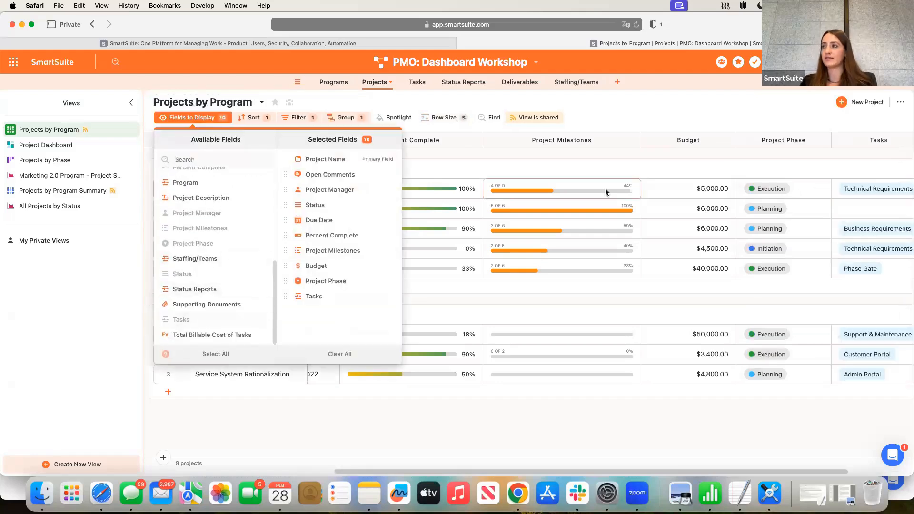
# Widen the Tasks column and move it between Project Milestones and Budget
pyautogui.hscroll(2, 606, 191)
pyautogui.moveTo(832, 142); pyautogui.dragTo(913, 142)
pyautogui.hscroll(2, 805, 169)
pyautogui.moveTo(581, 146); pyautogui.dragTo(520, 161)
pyautogui.hscroll(-1, 630, 177)
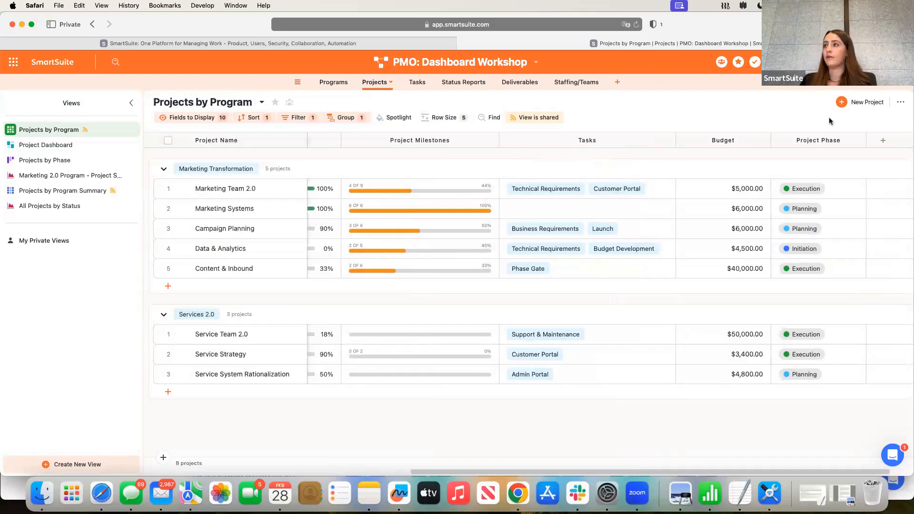
# In the Tasks table, search the field types for a new field beside Time Tracking Log for "tim"
pyautogui.click(422, 84)
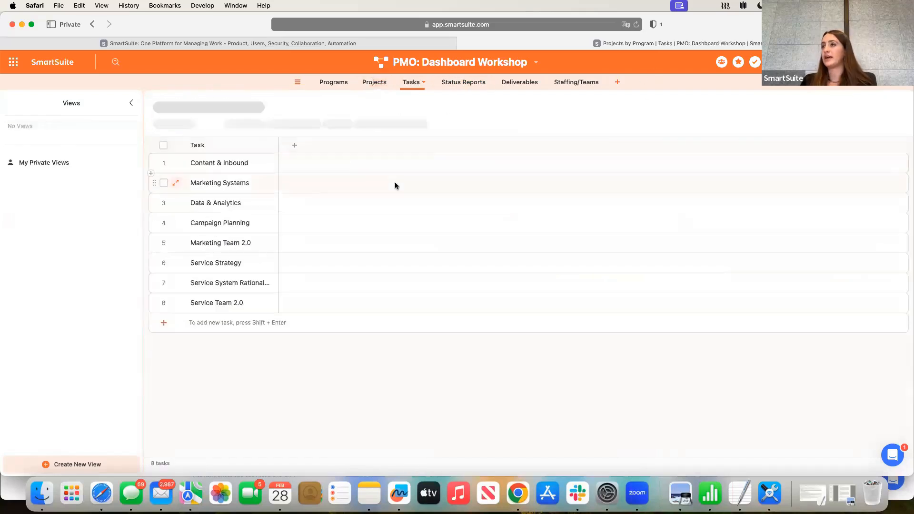
pyautogui.hscroll(7, 417, 243)
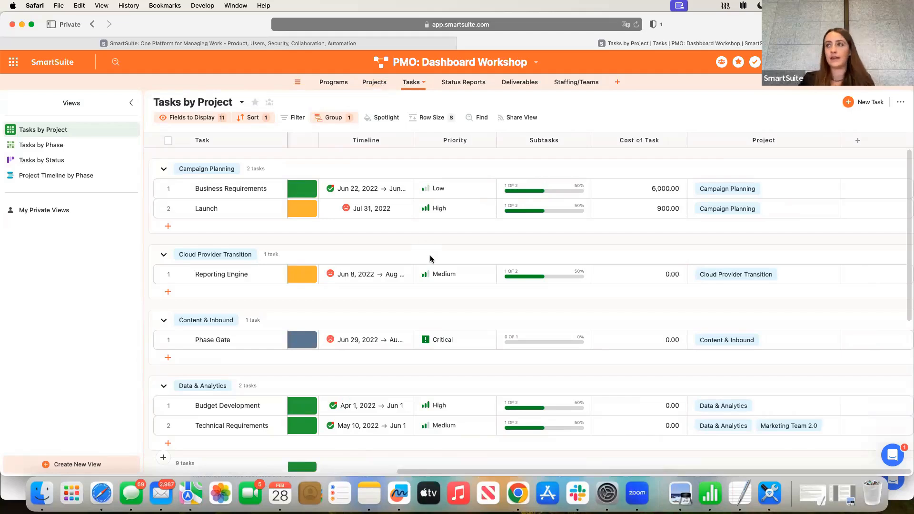
pyautogui.hscroll(-6, 415, 262)
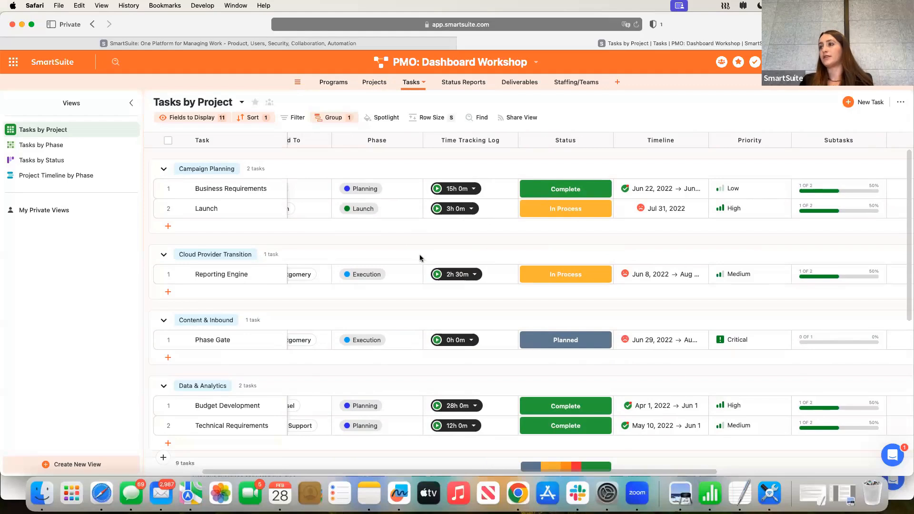
pyautogui.click(512, 141)
pyautogui.moveTo(515, 206)
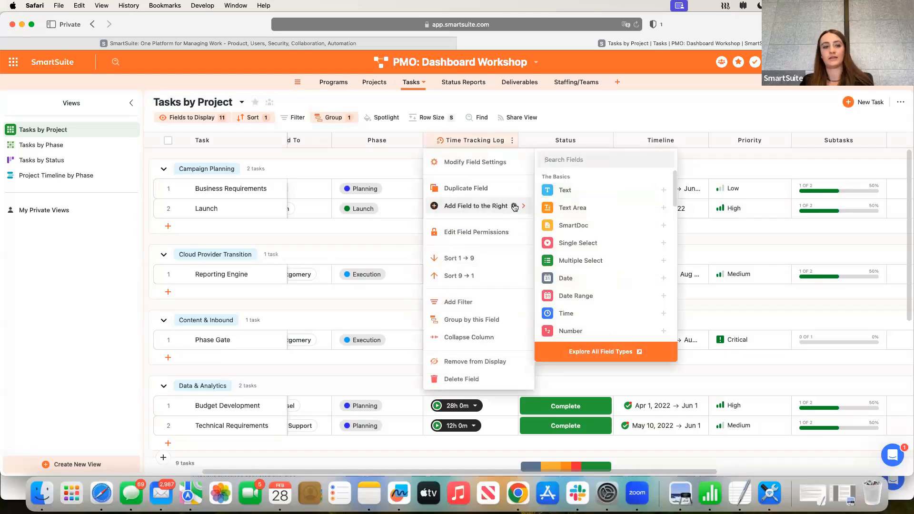
pyautogui.write('tim')
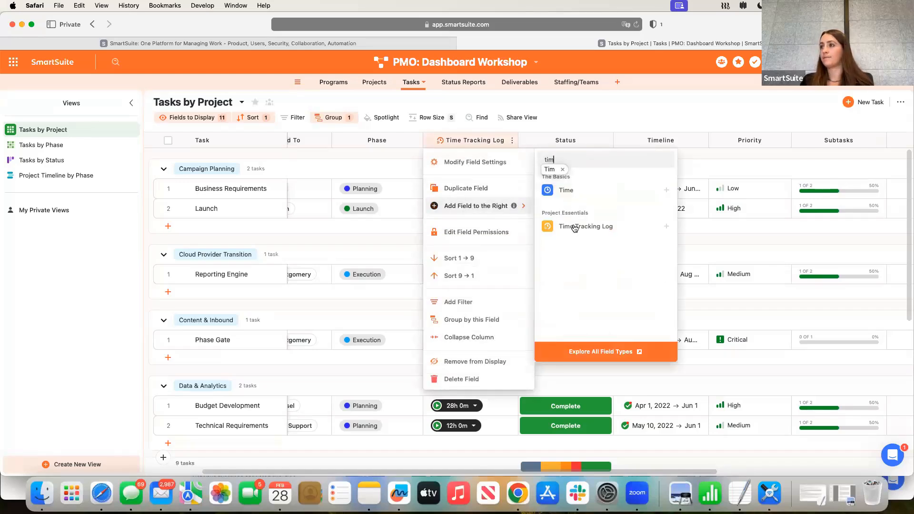
pyautogui.click(654, 107)
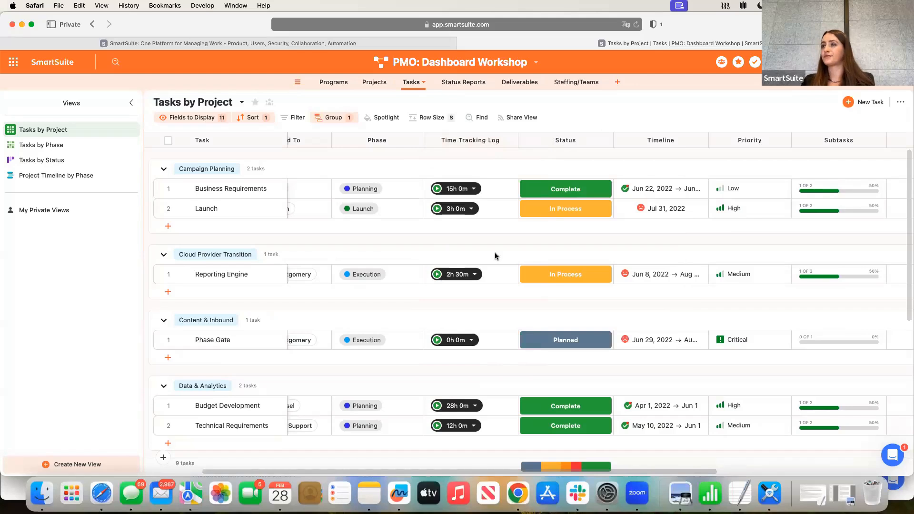
# Add the Task Owner field to the displayed fields of the Tasks by Project view
pyautogui.hscroll(-3, 496, 256)
pyautogui.hscroll(5, 495, 256)
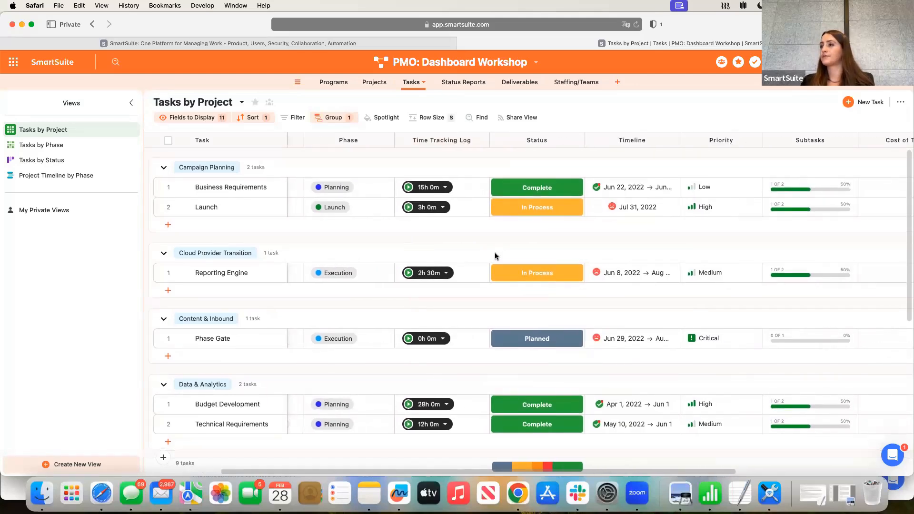
pyautogui.hscroll(-3, 495, 256)
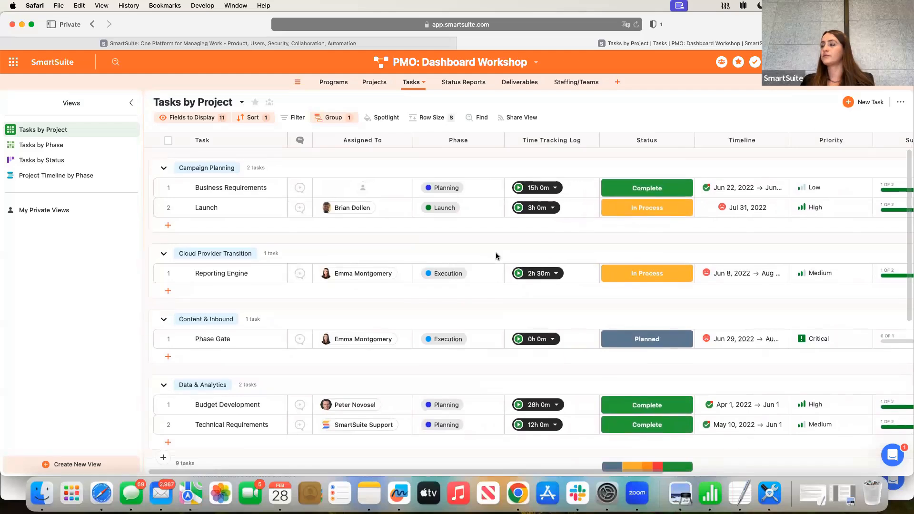
pyautogui.hscroll(5, 497, 257)
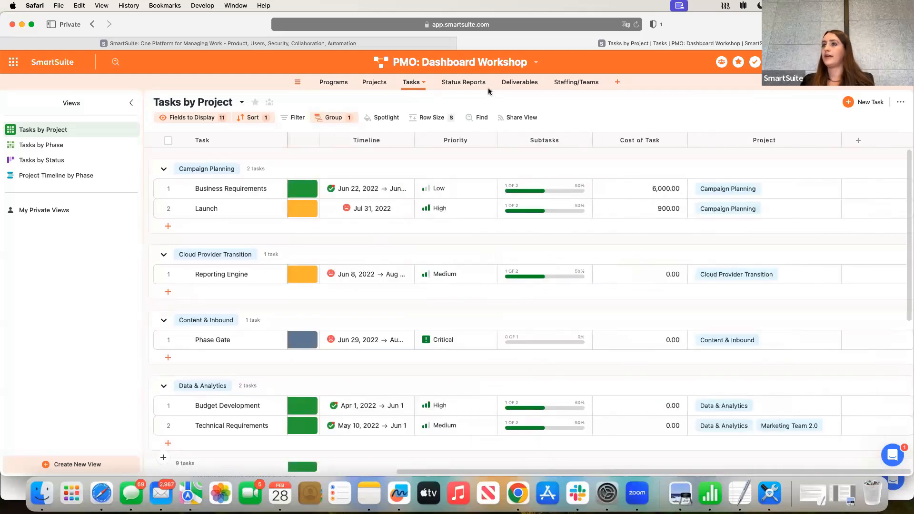
pyautogui.click(179, 119)
pyautogui.scroll(-3, 186, 224)
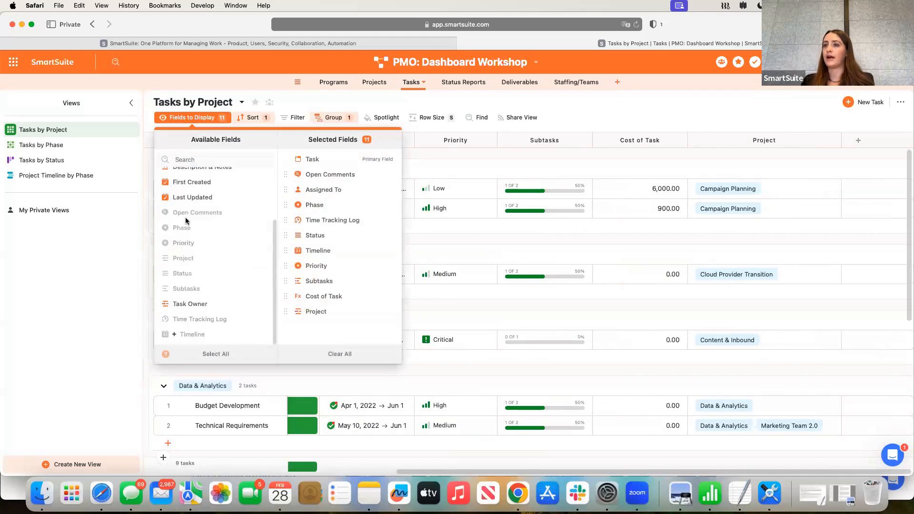
pyautogui.click(189, 304)
pyautogui.click(673, 98)
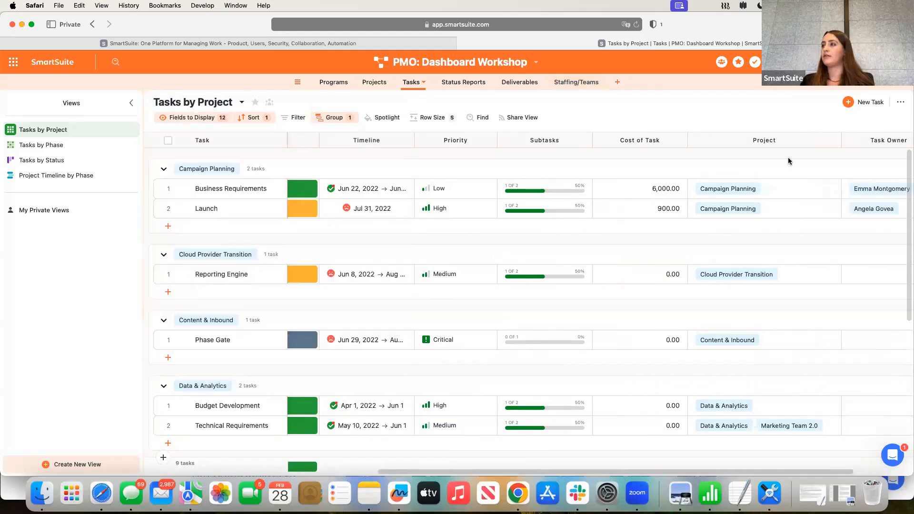
pyautogui.hscroll(2, 810, 143)
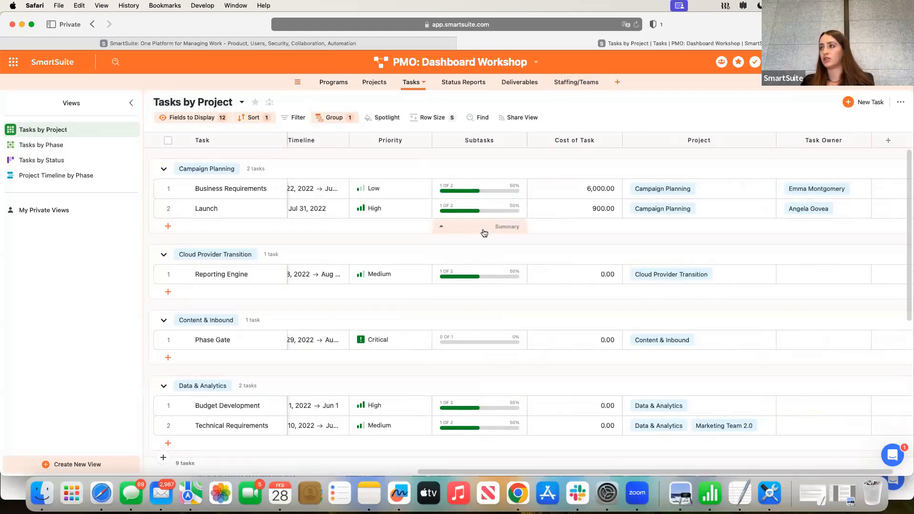
# Review the task time logs and open the All Resources by Team view of the Staffing/Teams table
pyautogui.hscroll(-6, 484, 232)
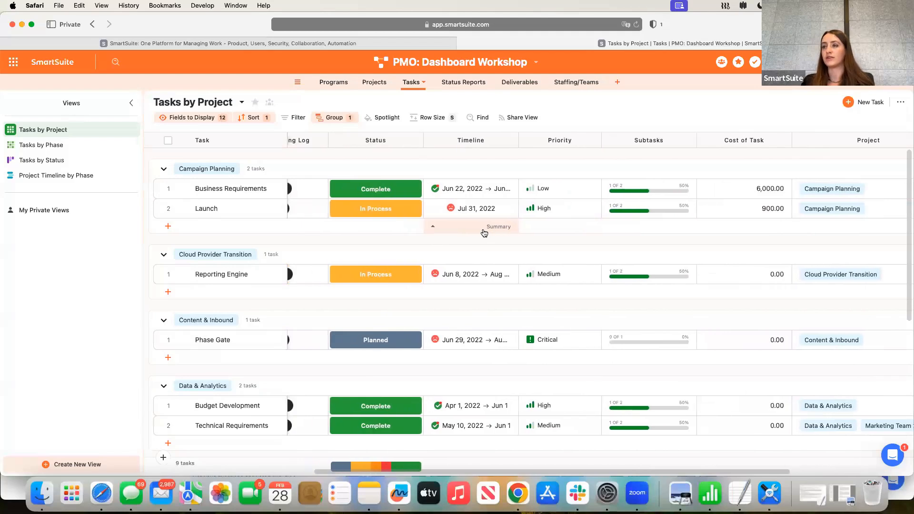
pyautogui.hscroll(-3, 485, 233)
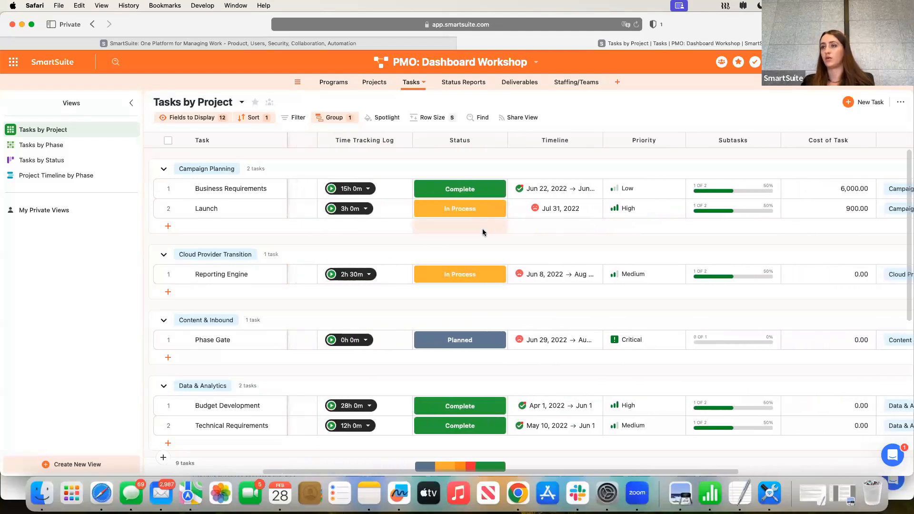
pyautogui.click(587, 81)
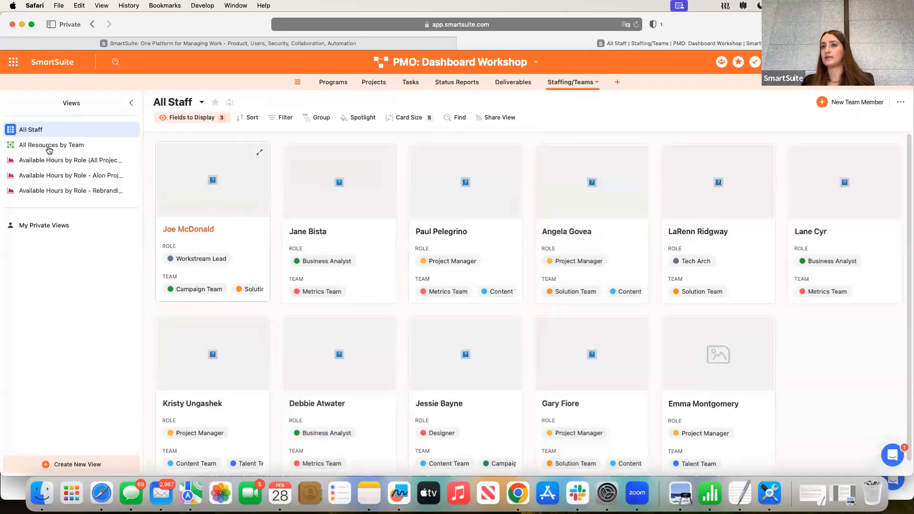
pyautogui.click(43, 145)
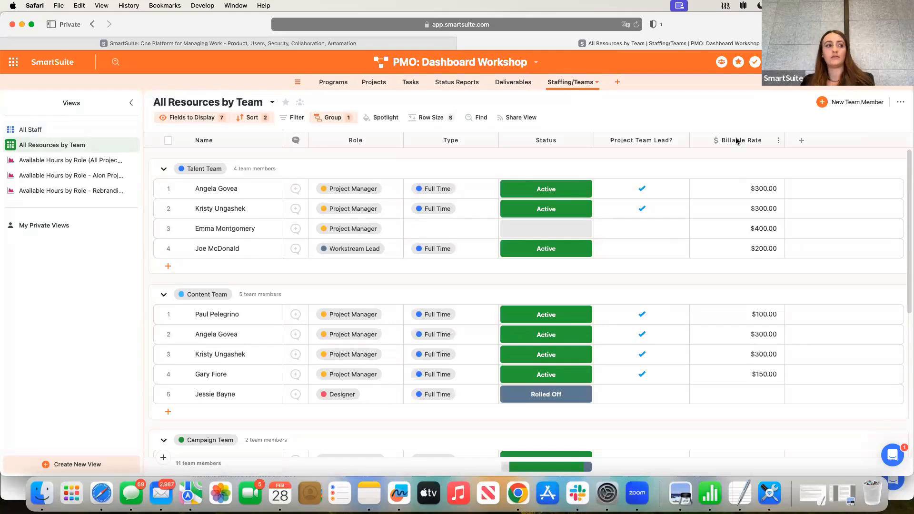
# Open the settings for a new Currency field beside Billable Rate and leave without adding the field
pyautogui.click(801, 141)
pyautogui.write('curr')
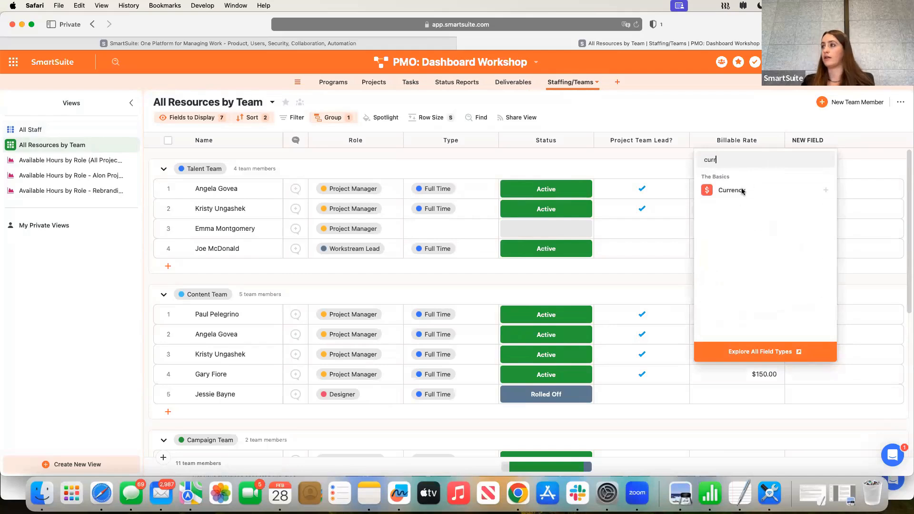
pyautogui.click(742, 191)
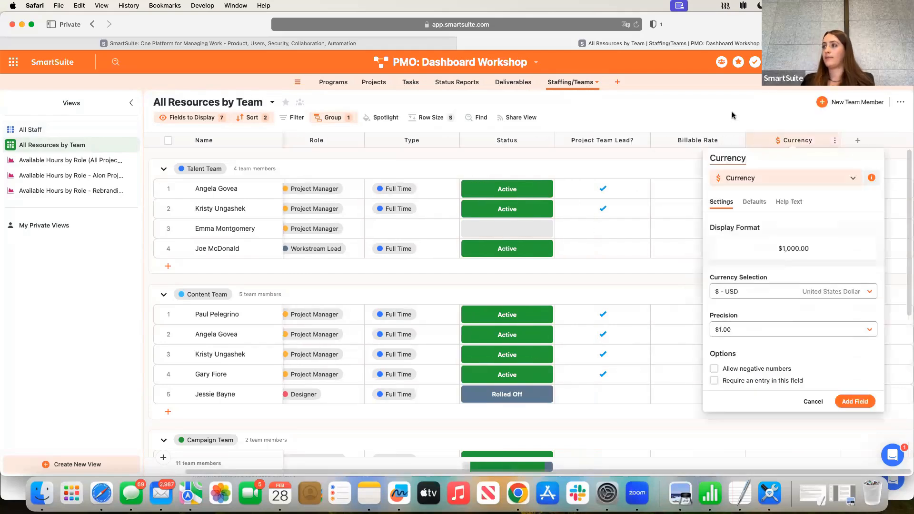
pyautogui.press('Escape')
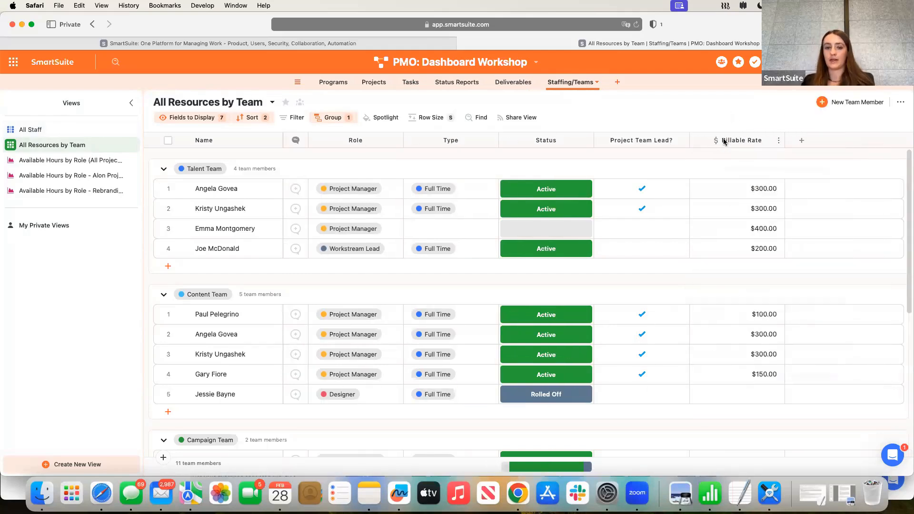
# Examine the Task Owner links in Tasks, the Budget column in Projects and the Billable Rate values in Staffing/Teams
pyautogui.click(410, 82)
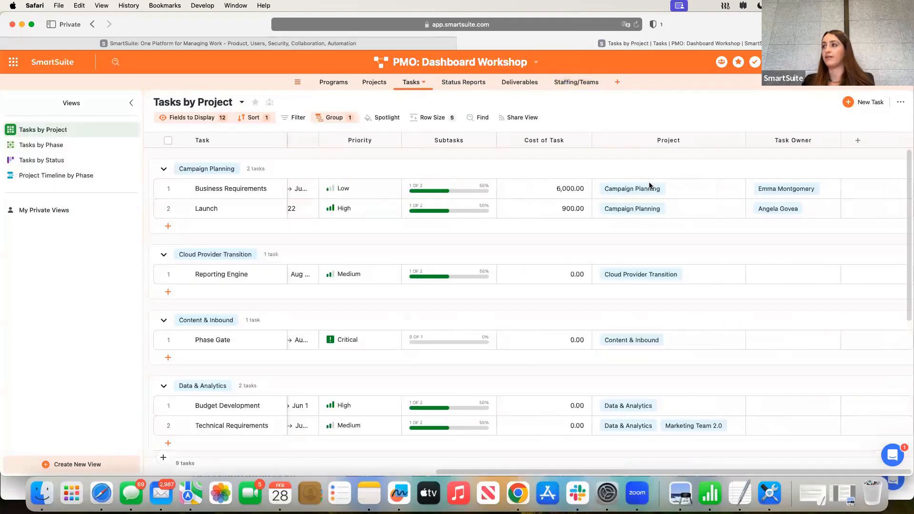
pyautogui.click(374, 82)
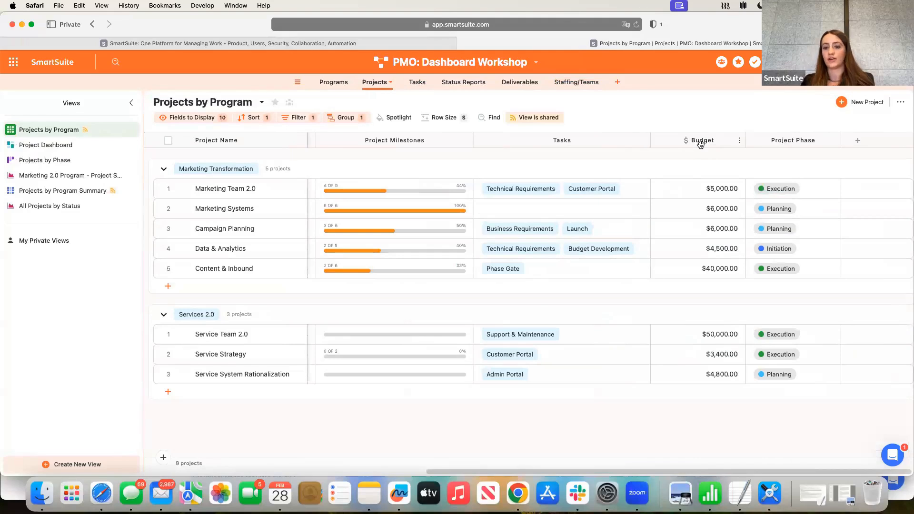
pyautogui.click(572, 83)
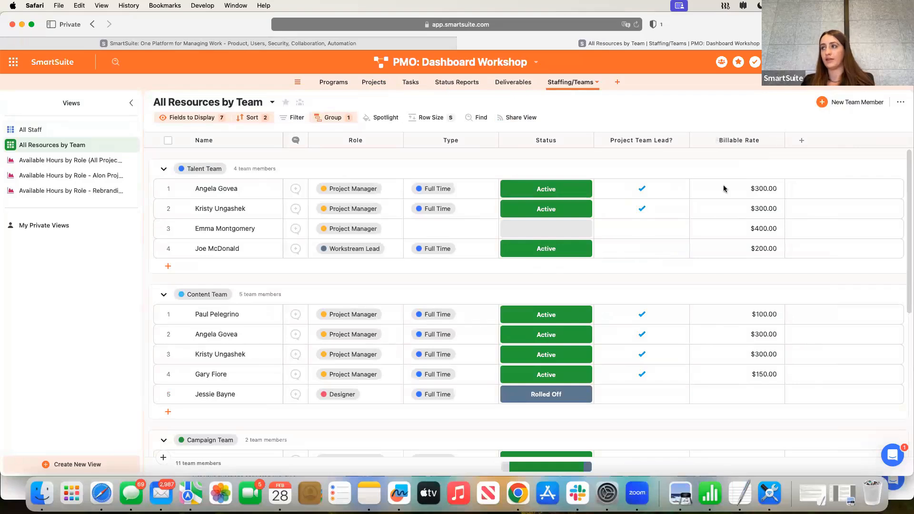
pyautogui.click(710, 230)
pyautogui.scroll(-3, 705, 265)
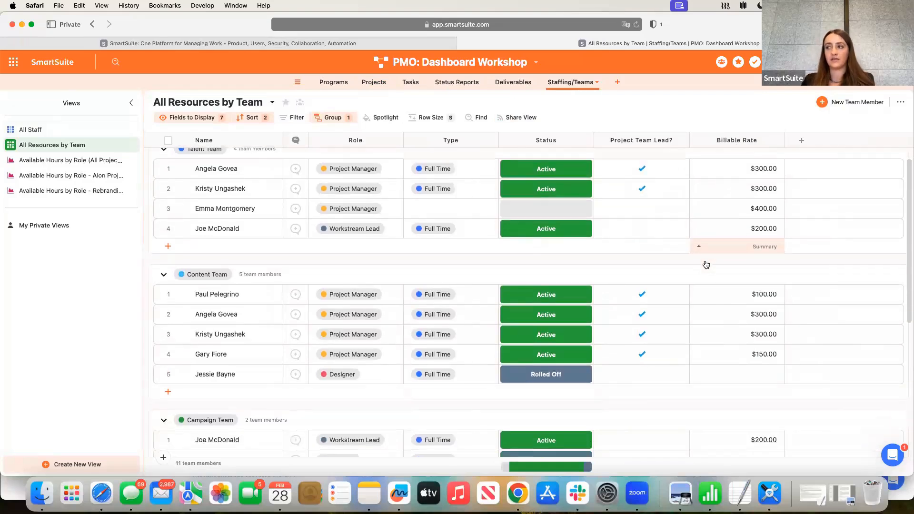
pyautogui.scroll(3, 706, 265)
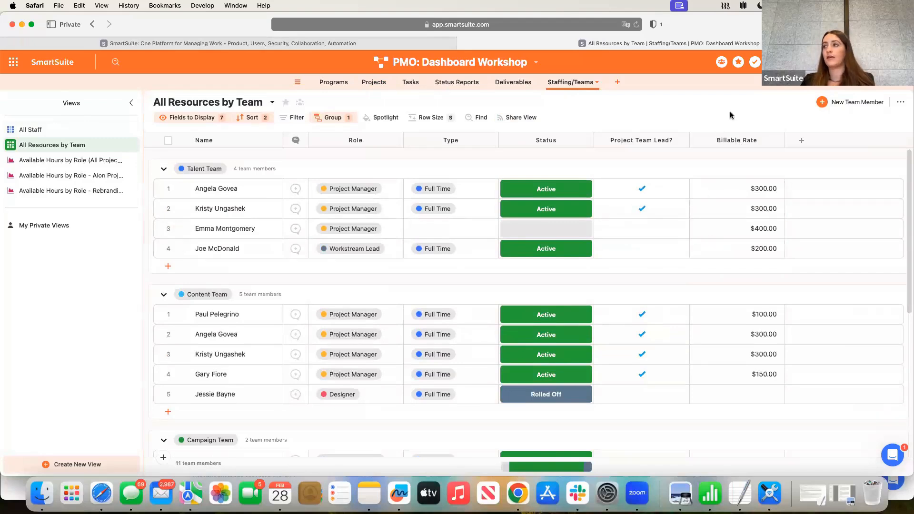
# Start a new Linked Record field named "Task Owner 1" beside Task Owner in the Tasks table
pyautogui.click(411, 82)
pyautogui.hscroll(10, 551, 235)
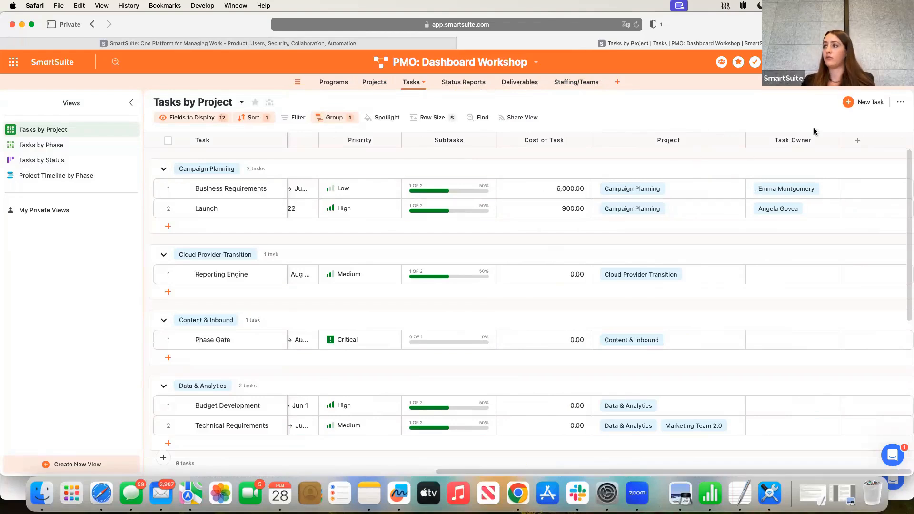
pyautogui.click(858, 140)
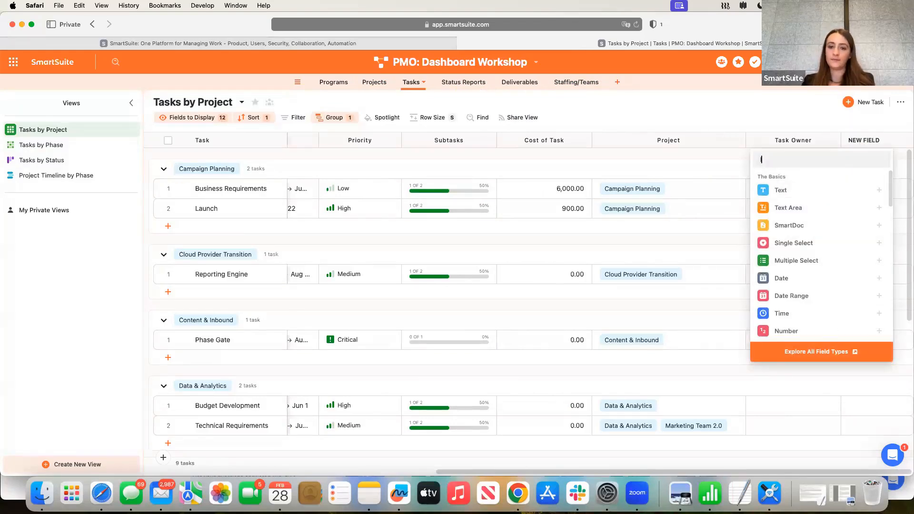
pyautogui.write('link')
pyautogui.click(805, 208)
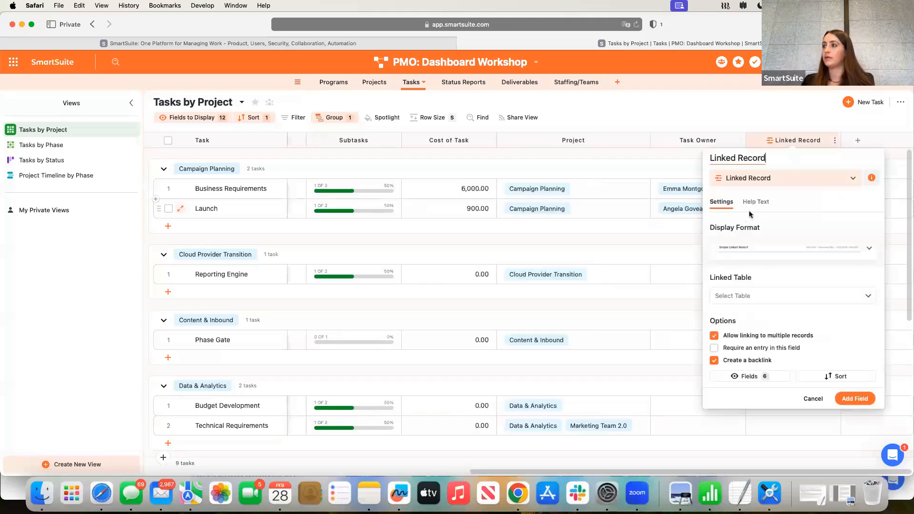
pyautogui.tripleClick(730, 160)
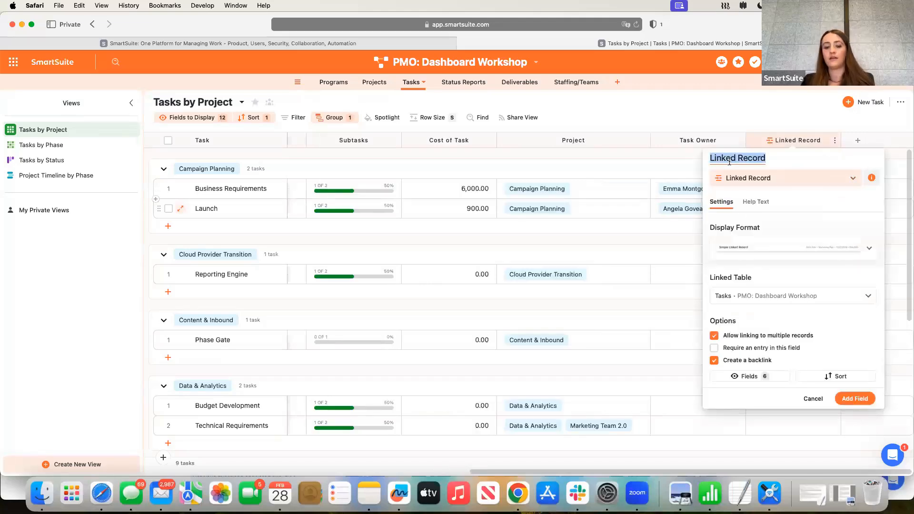
pyautogui.write('Task Ow')
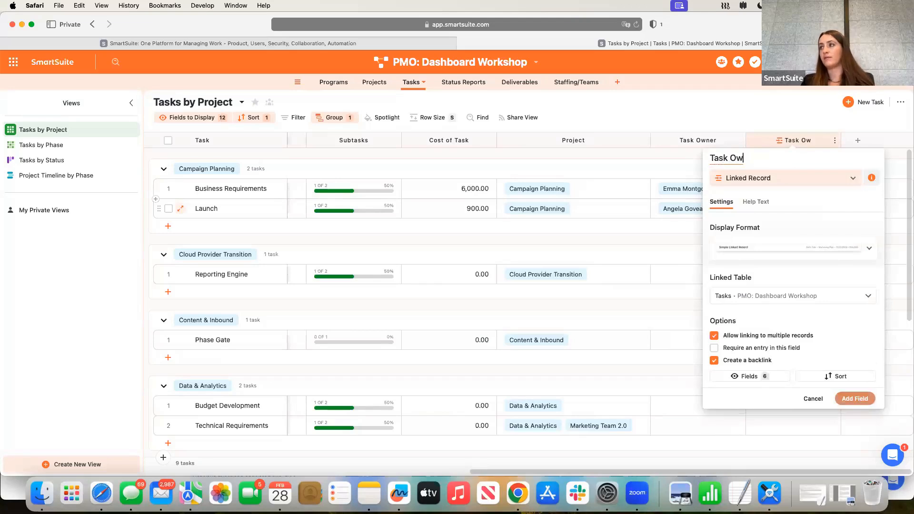
pyautogui.write('ner 1')
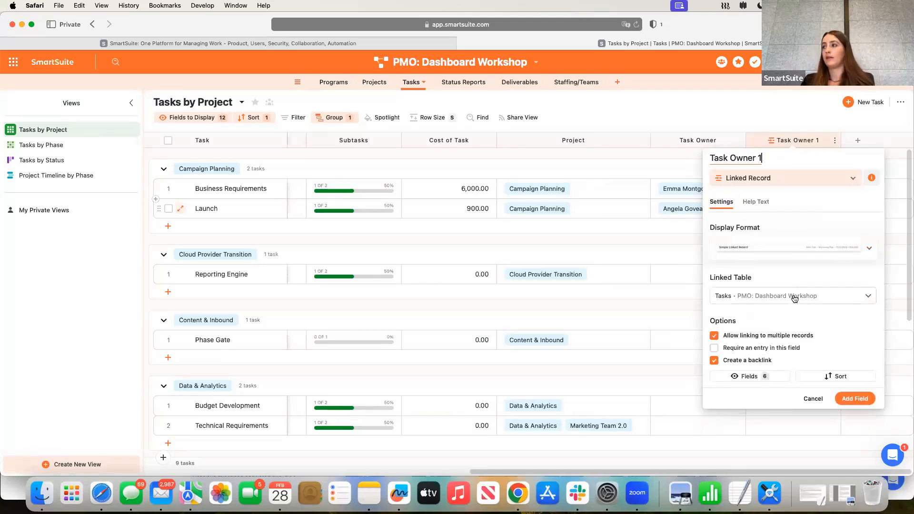
# Point the new field's linked table to Staffing/Teams and exit without saving the field
pyautogui.click(795, 298)
pyautogui.click(743, 381)
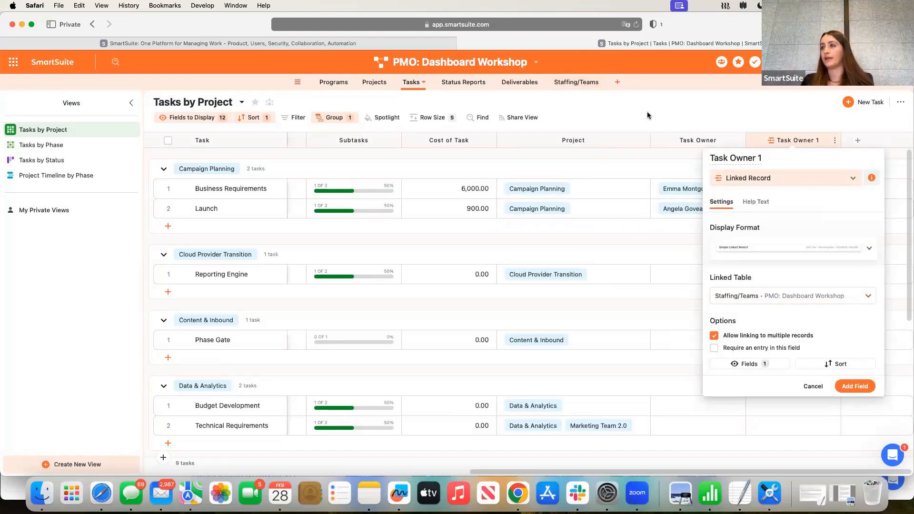
pyautogui.click(670, 109)
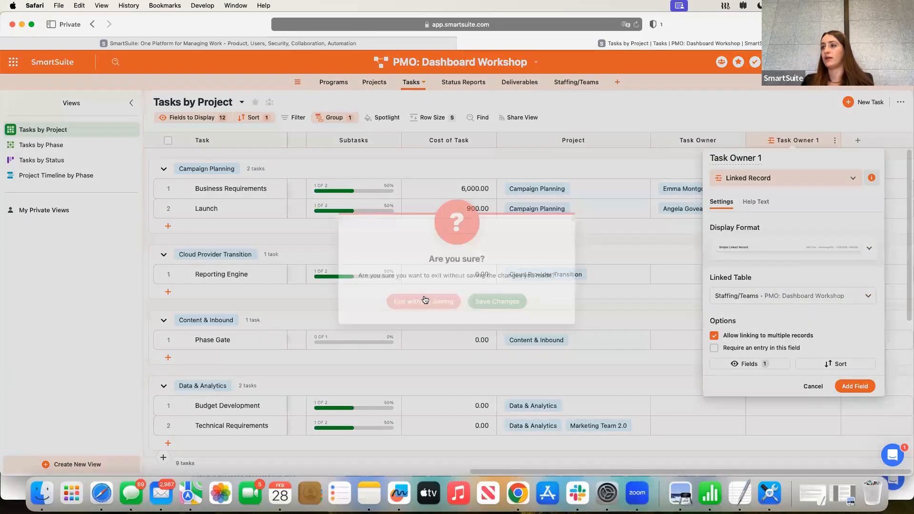
pyautogui.click(425, 299)
# Compare the Tasks and Staffing/Teams tables, and briefly open the Cost of Task field's settings
pyautogui.hscroll(-7, 479, 213)
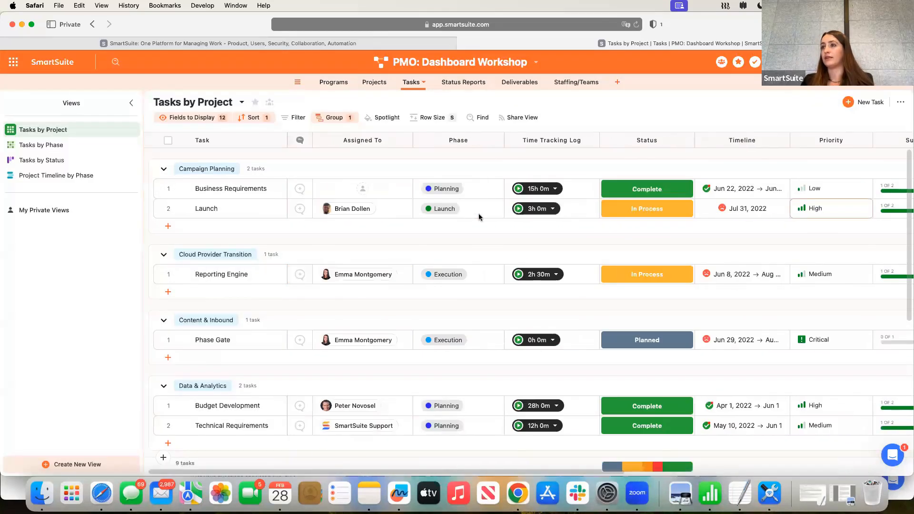
pyautogui.click(571, 83)
pyautogui.click(410, 82)
pyautogui.hscroll(10, 753, 200)
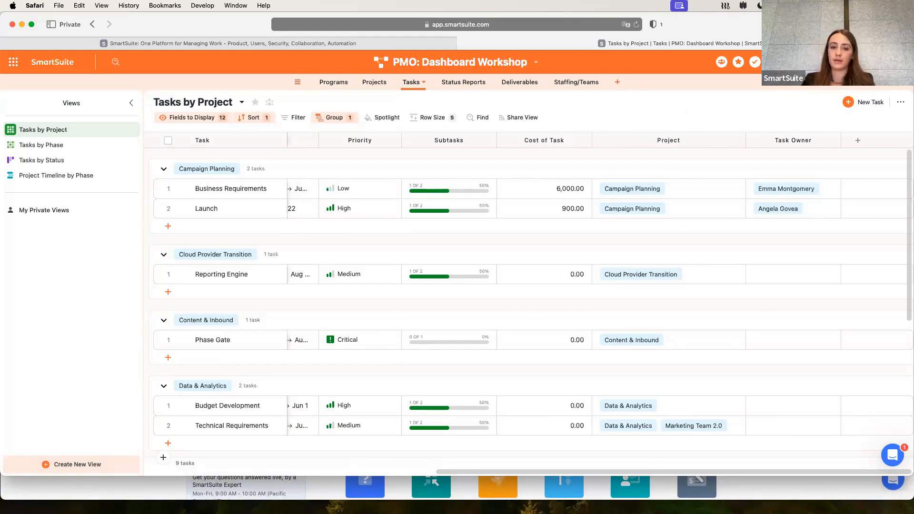
pyautogui.doubleClick(545, 140)
pyautogui.click(714, 106)
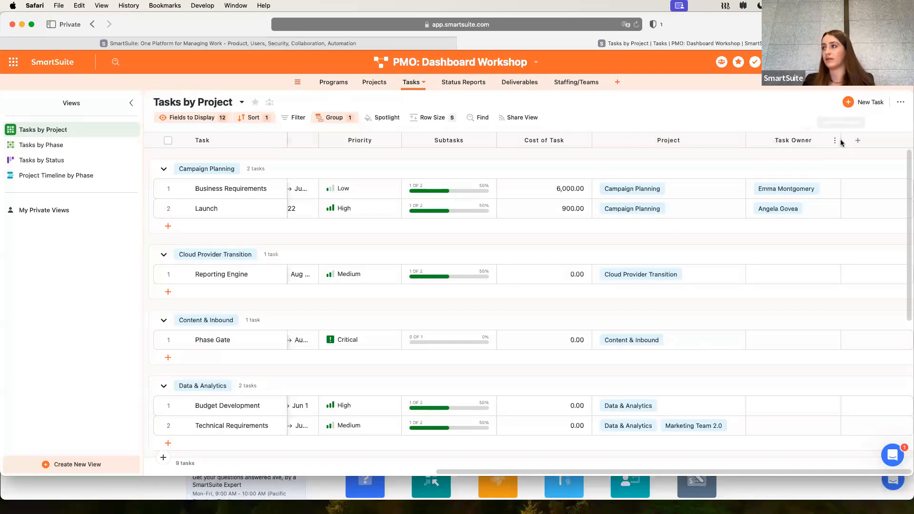
# Open the settings for a new Formula field beside Task Owner and cancel without adding it
pyautogui.click(858, 140)
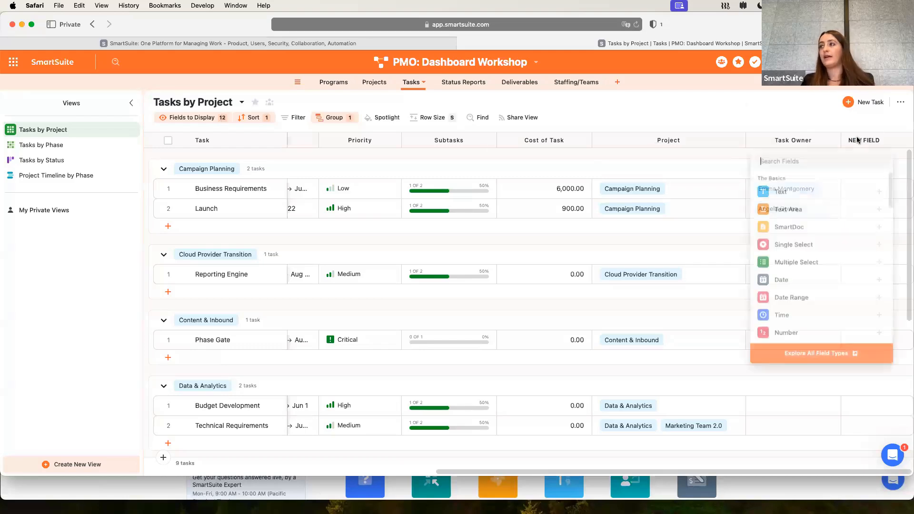
pyautogui.write('form')
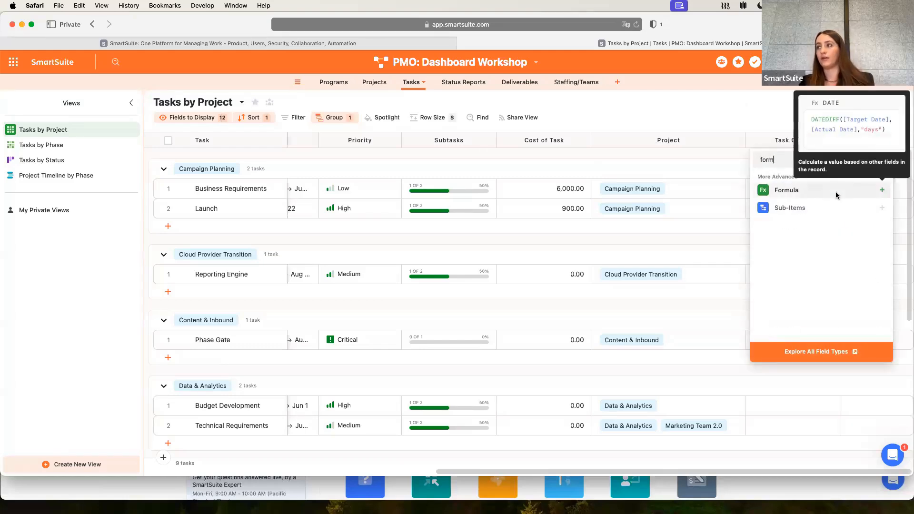
pyautogui.click(837, 195)
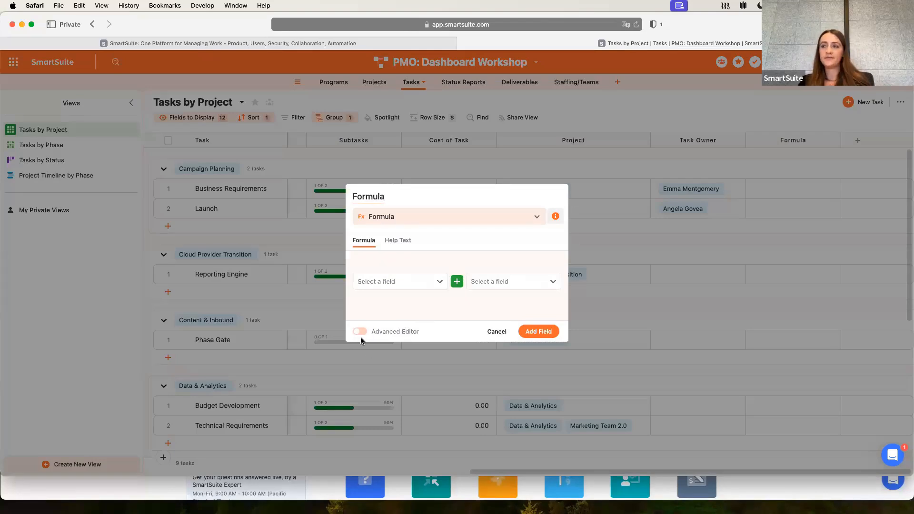
pyautogui.click(496, 331)
# Open the Cost of Task formula and examine how it references the Task Owner's Billable Rate
pyautogui.doubleClick(559, 144)
pyautogui.tripleClick(474, 163)
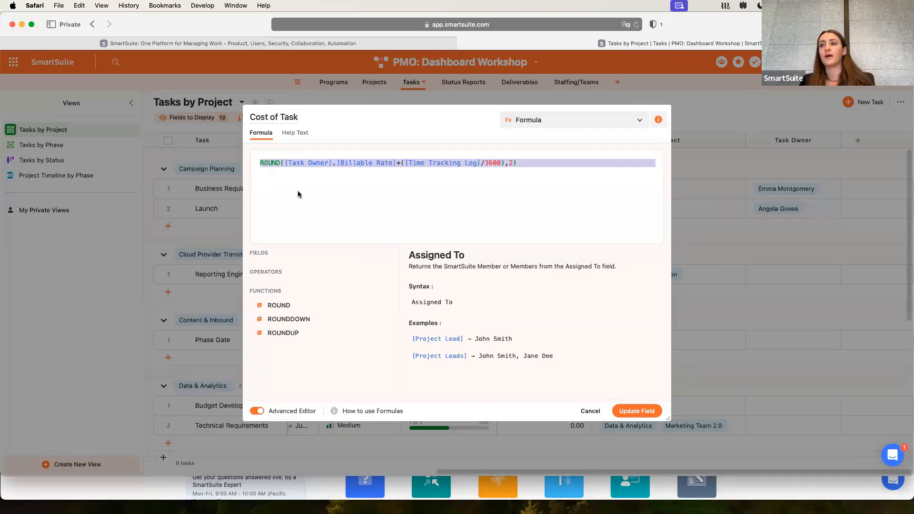
pyautogui.click(317, 164)
pyautogui.click(294, 163)
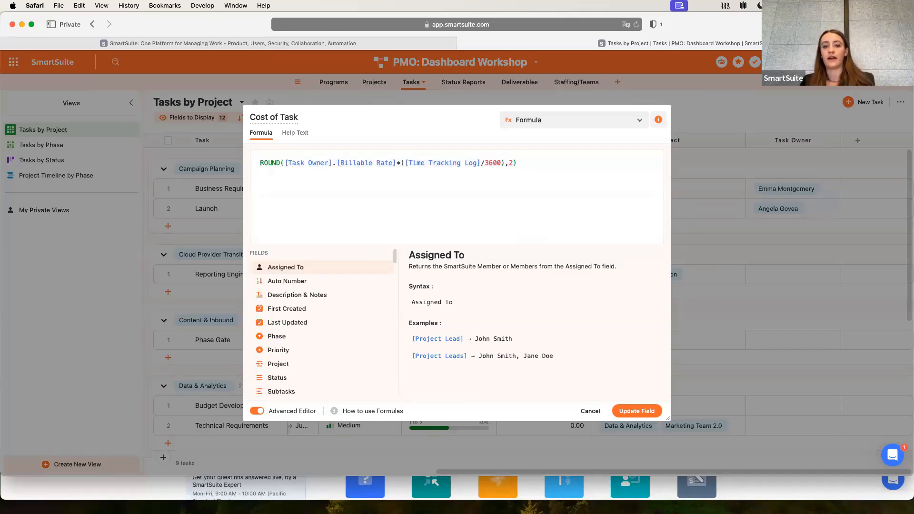
pyautogui.moveTo(296, 163); pyautogui.dragTo(360, 163)
pyautogui.click(330, 164)
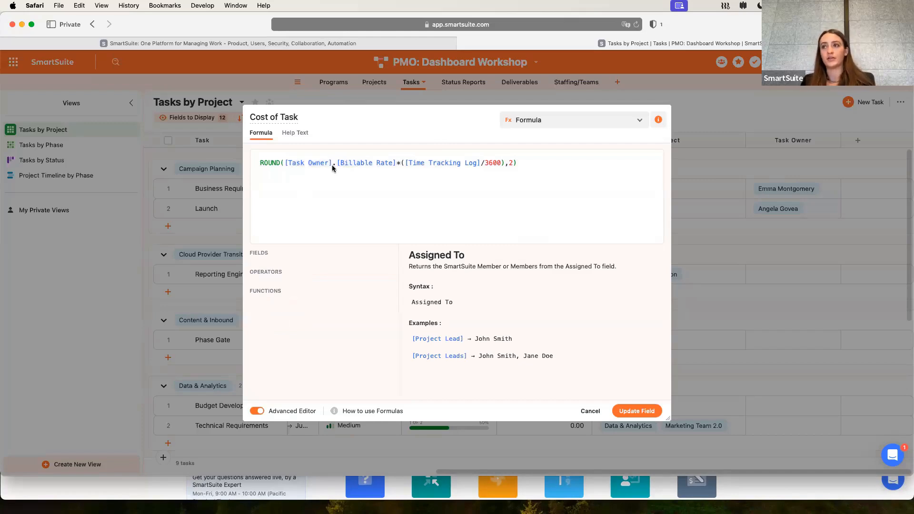
# Examine the Billable Rate and Time Tracking Log references in the Cost of Task formula, and close its settings
pyautogui.click(335, 164)
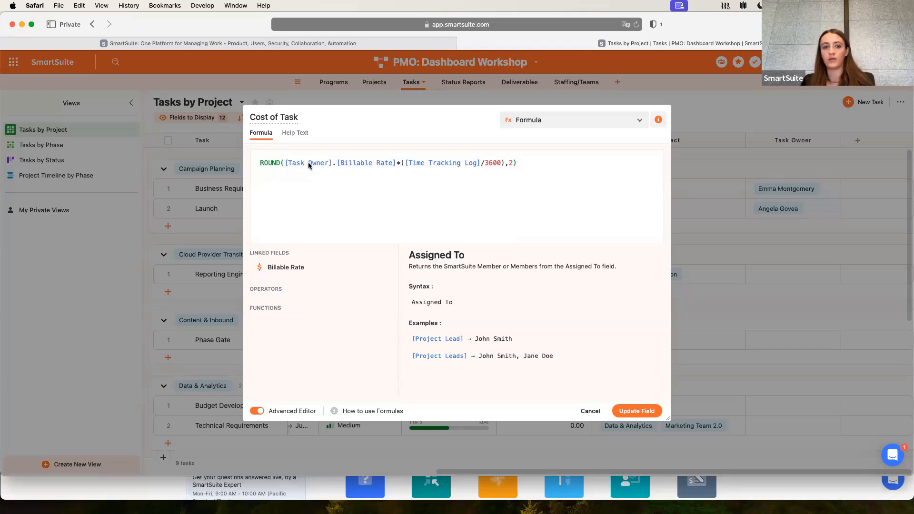
pyautogui.moveTo(399, 164); pyautogui.dragTo(333, 164)
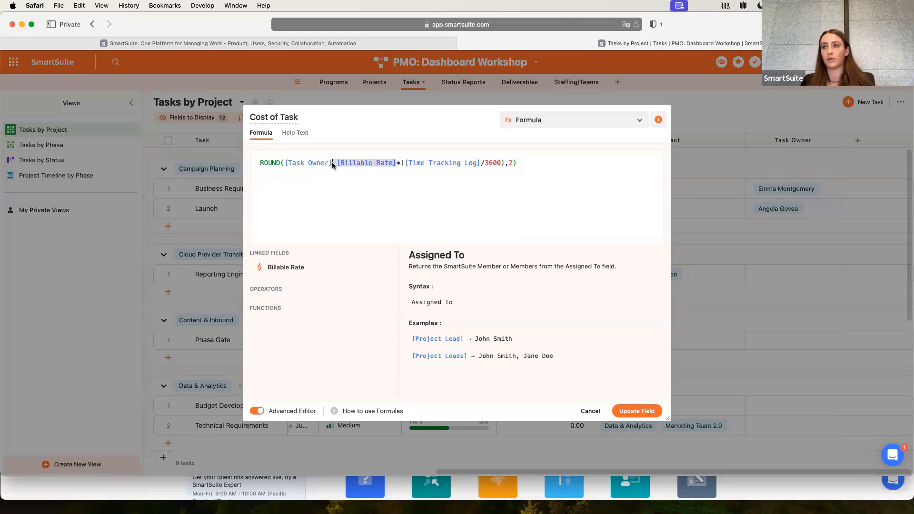
pyautogui.click(353, 165)
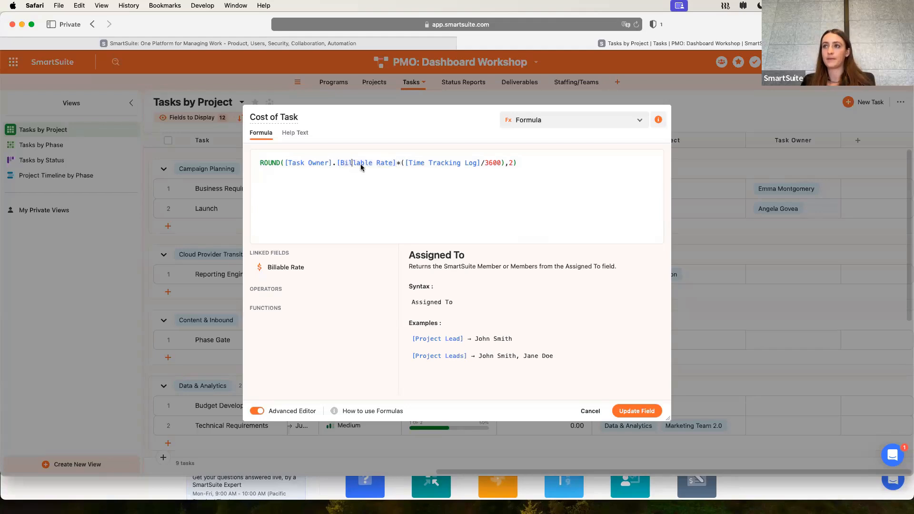
pyautogui.moveTo(397, 165); pyautogui.dragTo(287, 164)
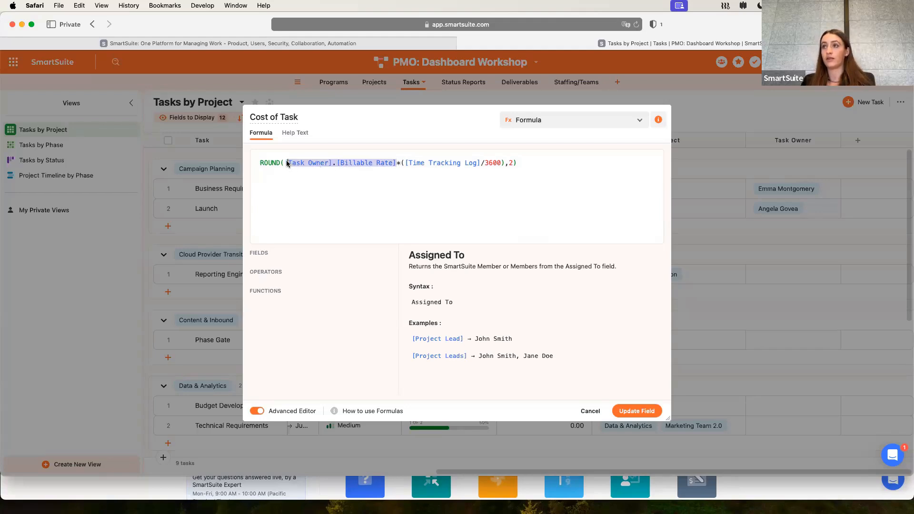
pyautogui.click(402, 165)
pyautogui.click(446, 165)
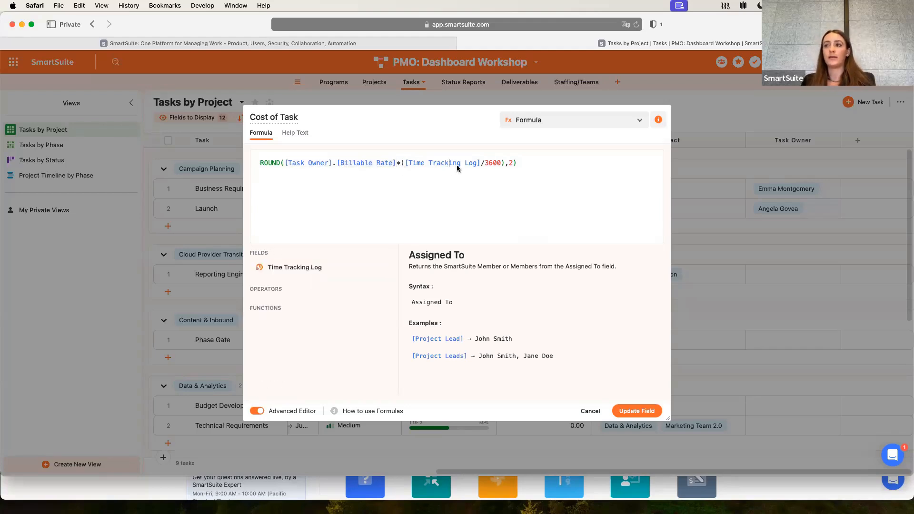
pyautogui.moveTo(501, 165); pyautogui.dragTo(344, 165)
pyautogui.click(475, 170)
pyautogui.click(341, 164)
pyautogui.click(449, 161)
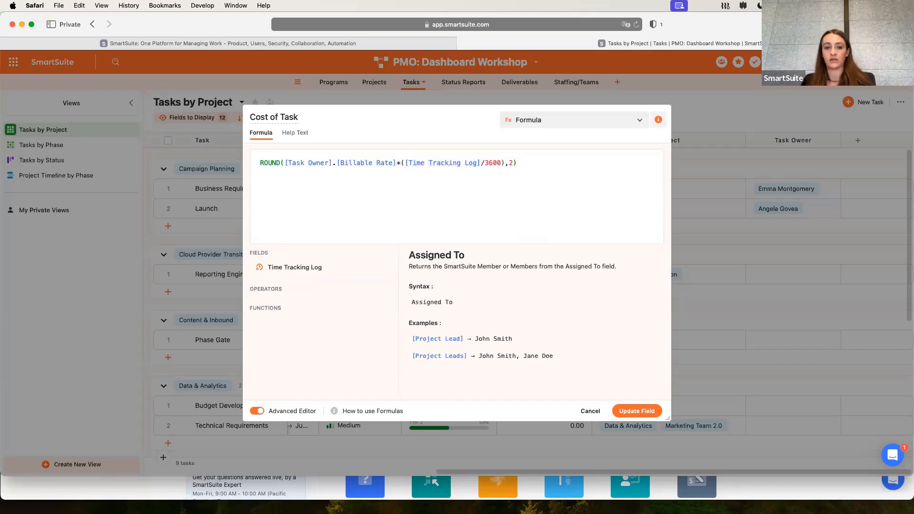
pyautogui.click(637, 411)
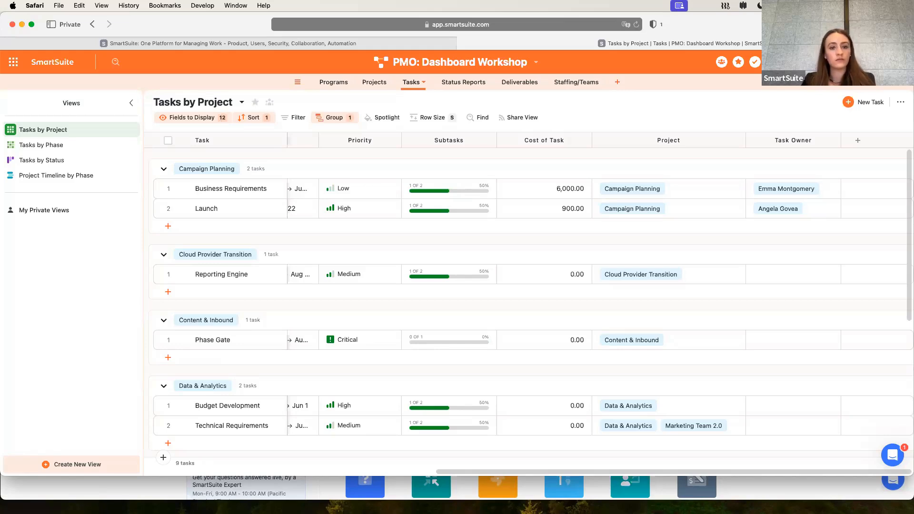
pyautogui.click(639, 209)
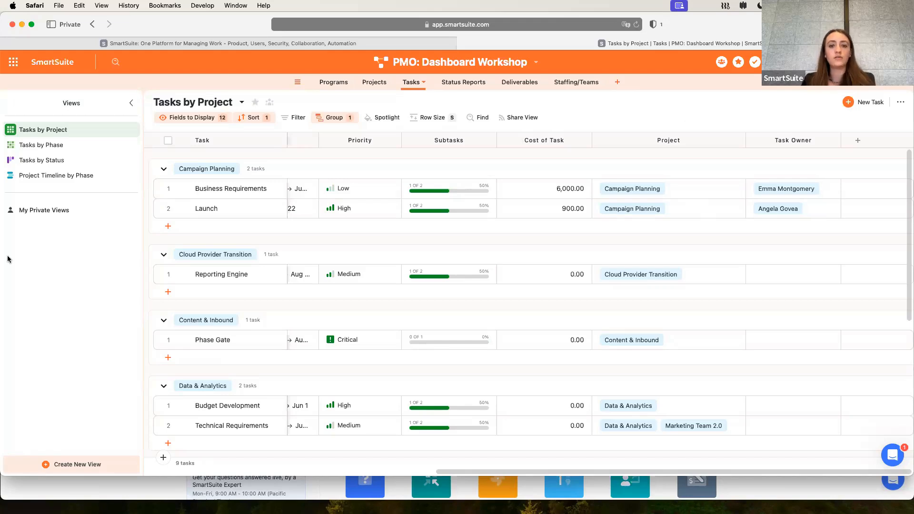
# Change the Cost of Task formula's rounding to 0 decimal places and update the field
pyautogui.doubleClick(549, 141)
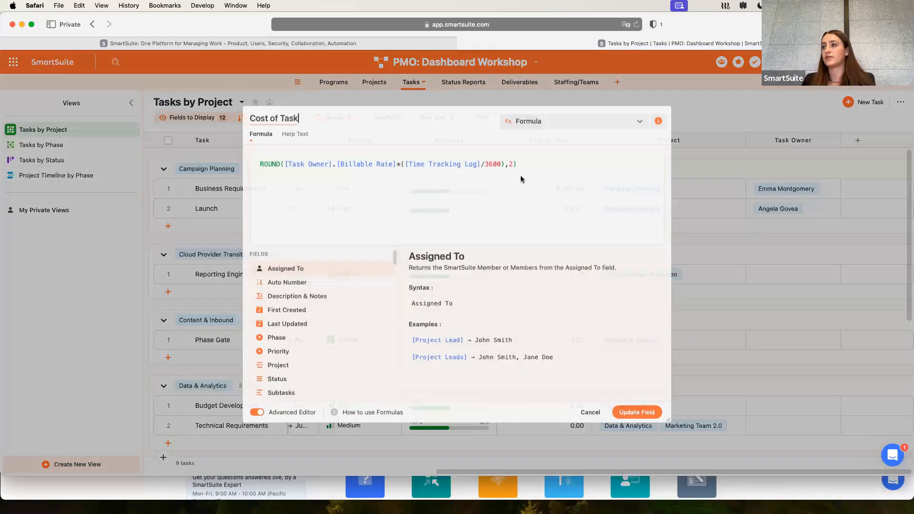
pyautogui.click(512, 165)
pyautogui.press('BackSpace')
pyautogui.write('0')
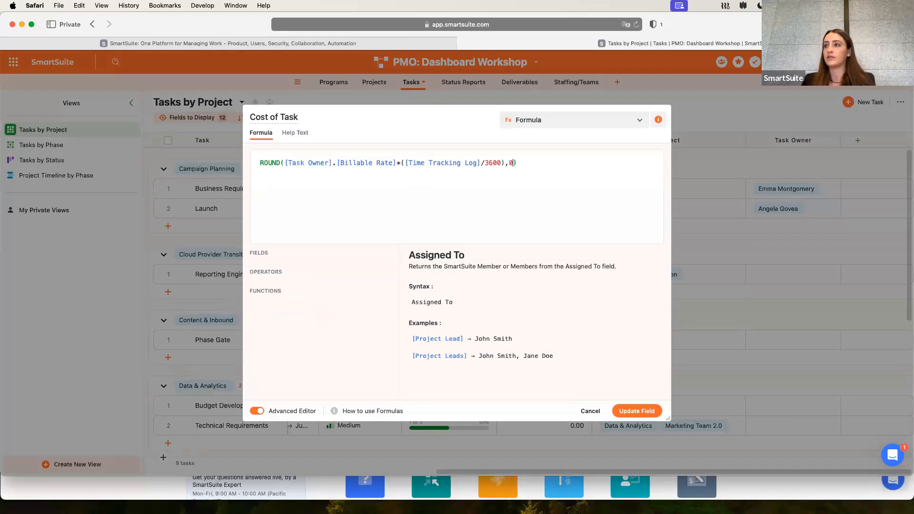
pyautogui.click(627, 411)
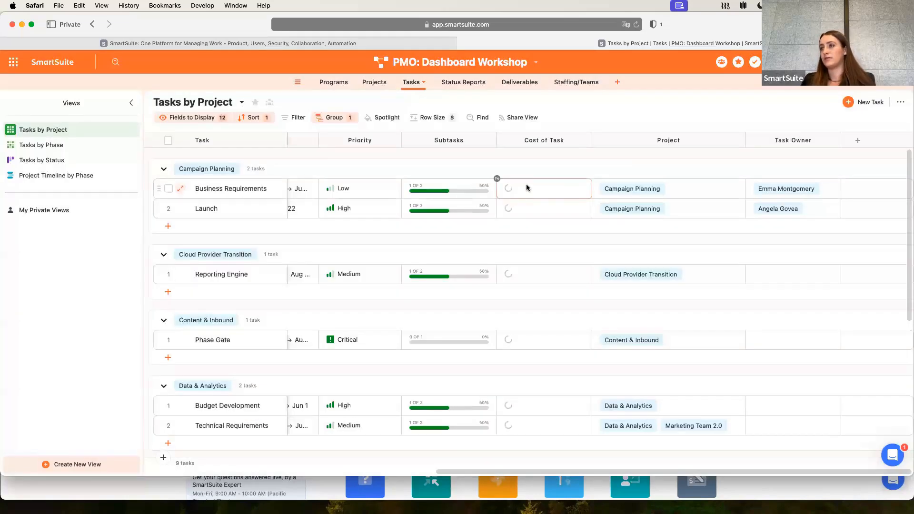
# Restore the Cost of Task formula's rounding to 2 decimal places and update the field
pyautogui.doubleClick(553, 141)
pyautogui.doubleClick(511, 163)
pyautogui.write('2')
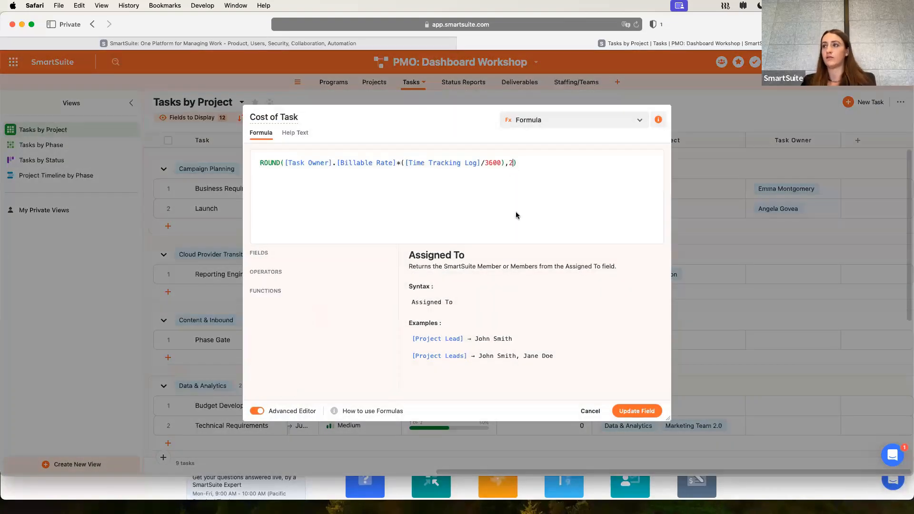
pyautogui.click(626, 412)
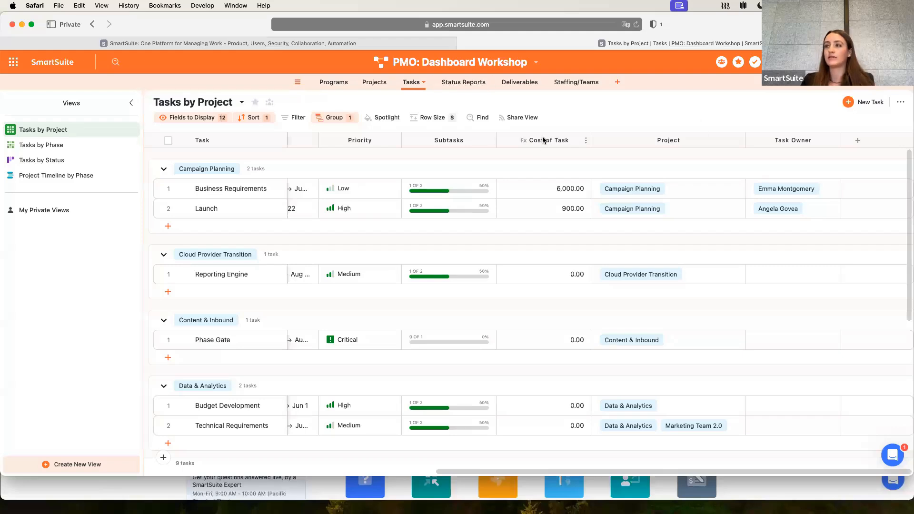
# Add a 1 hour duration entry to the Launch task's Time Tracking Log under Campaign Planning
pyautogui.hscroll(-10, 543, 139)
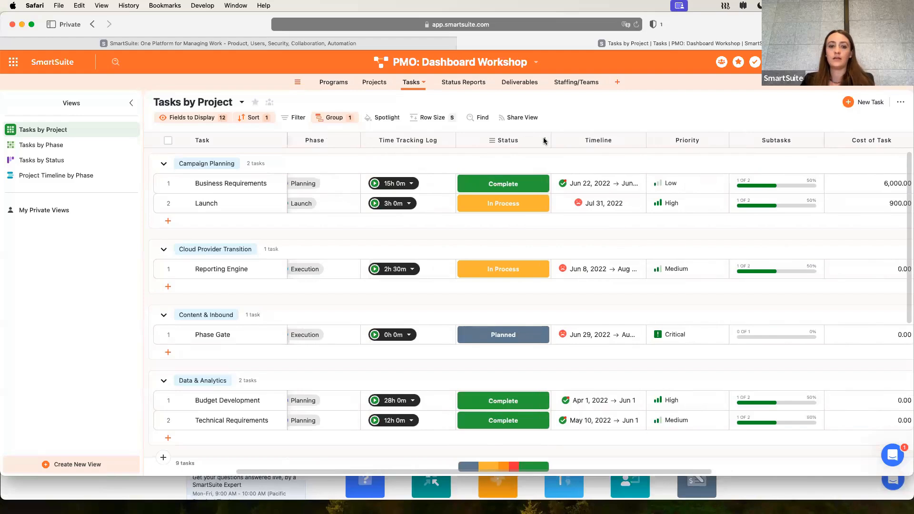
pyautogui.hscroll(-3, 543, 143)
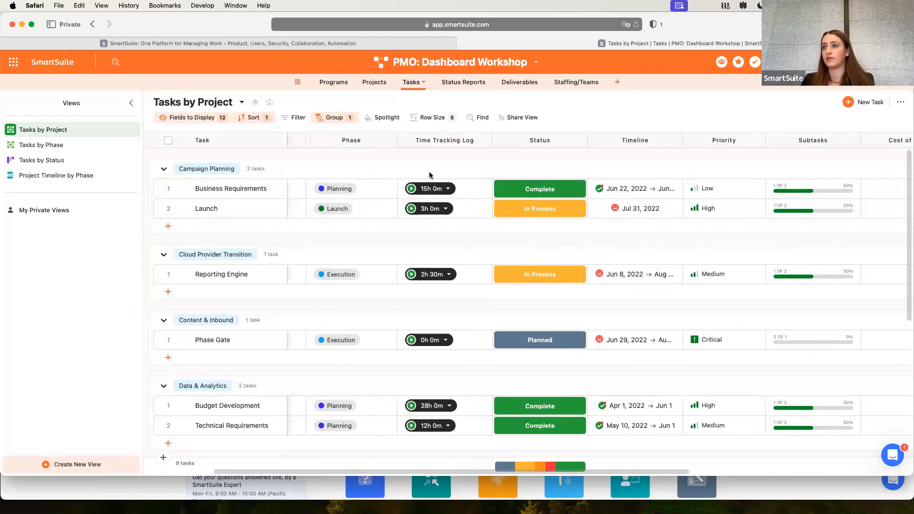
pyautogui.click(411, 209)
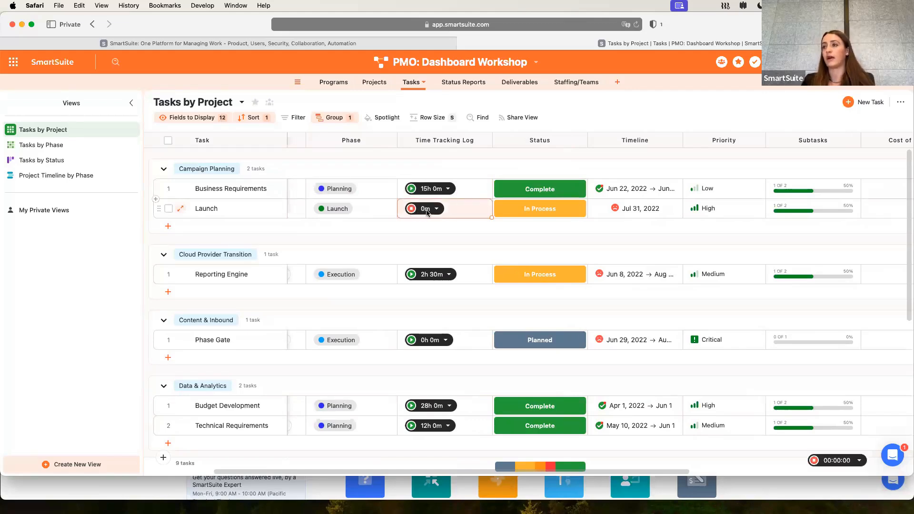
pyautogui.click(427, 212)
pyautogui.click(504, 239)
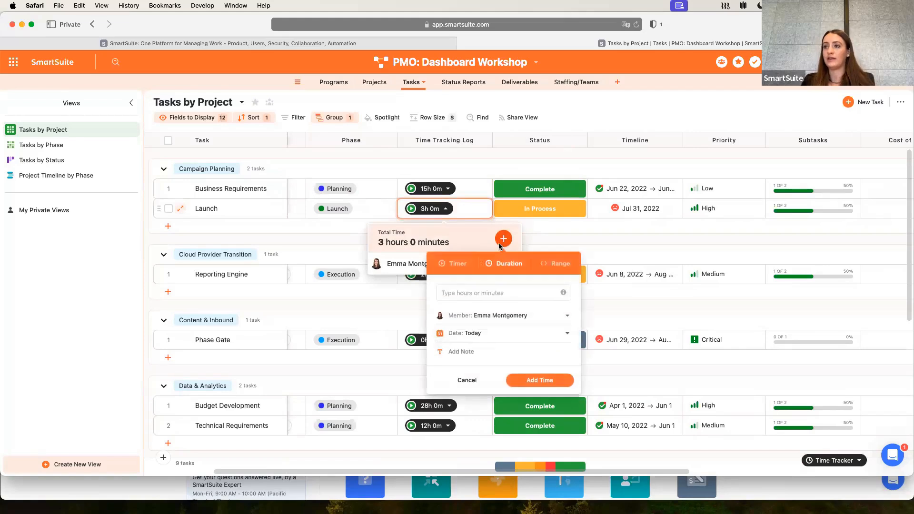
pyautogui.click(463, 293)
pyautogui.write('1 hour')
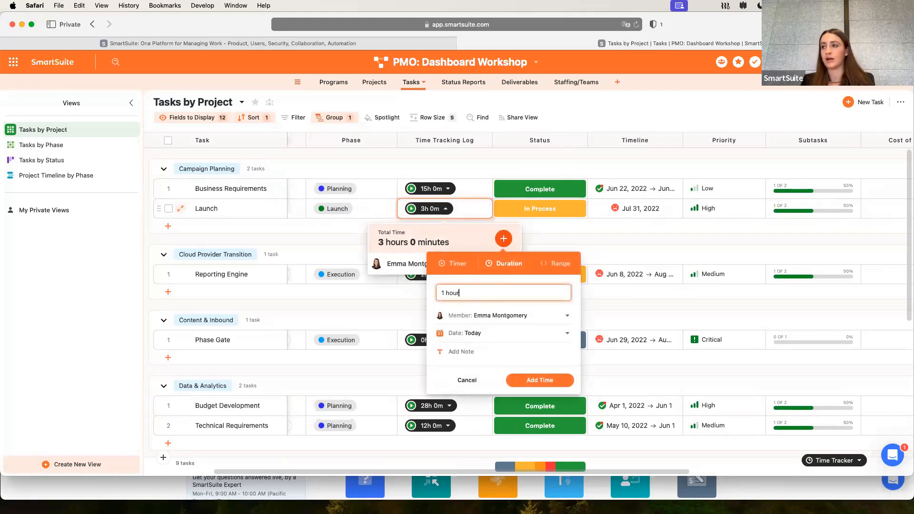
pyautogui.press('Return')
# Add a 3 hours duration entry to the Business Requirements task's Time Tracking Log
pyautogui.click(431, 189)
pyautogui.click(503, 219)
pyautogui.click(466, 272)
pyautogui.write('3 hours')
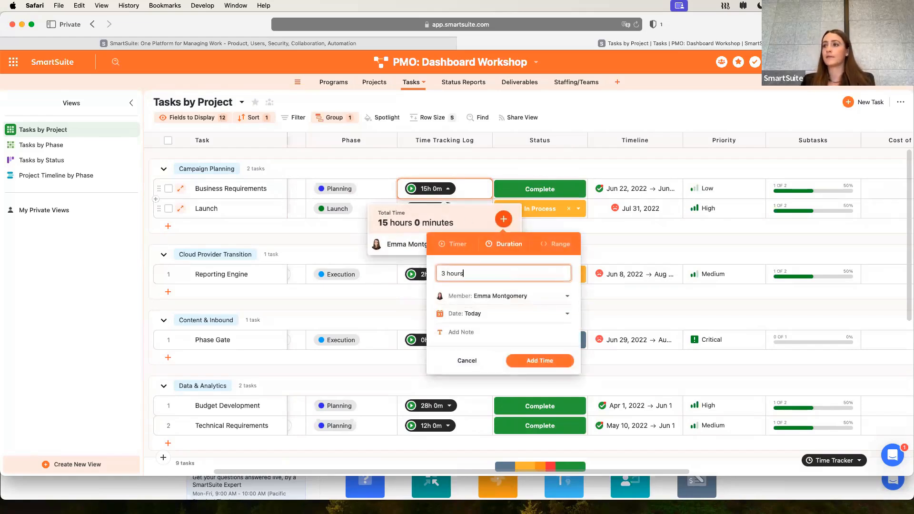
pyautogui.press('Return')
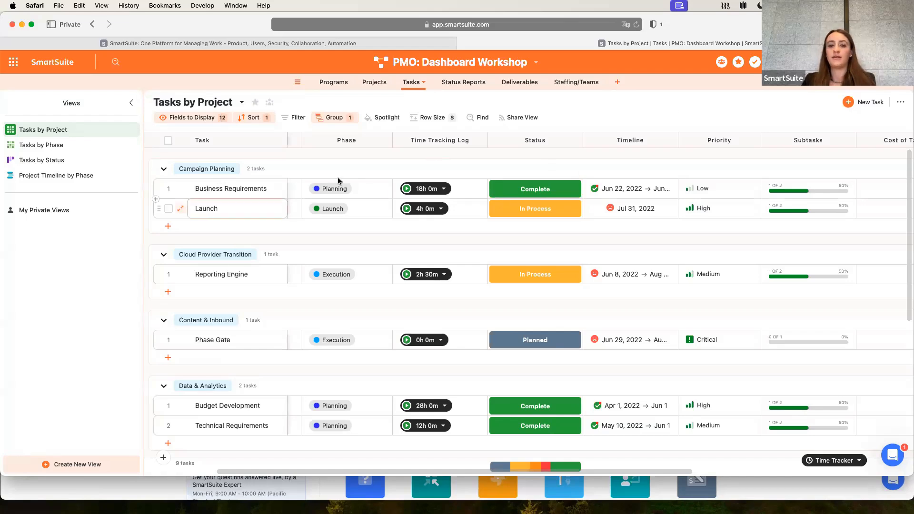
# Display the Budget Remaining field in the Projects table's Projects by Program view
pyautogui.hscroll(10, 339, 181)
pyautogui.hscroll(-15, 333, 157)
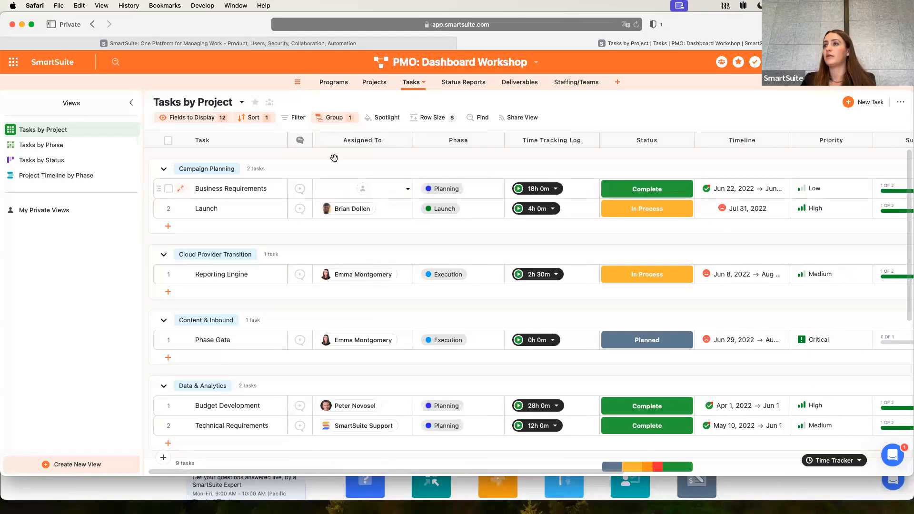
pyautogui.click(382, 83)
pyautogui.hscroll(10, 488, 241)
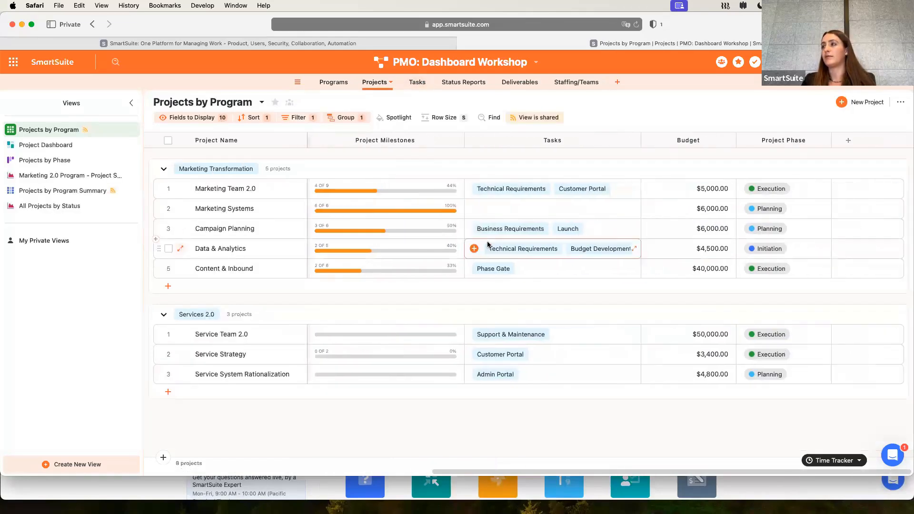
pyautogui.click(681, 140)
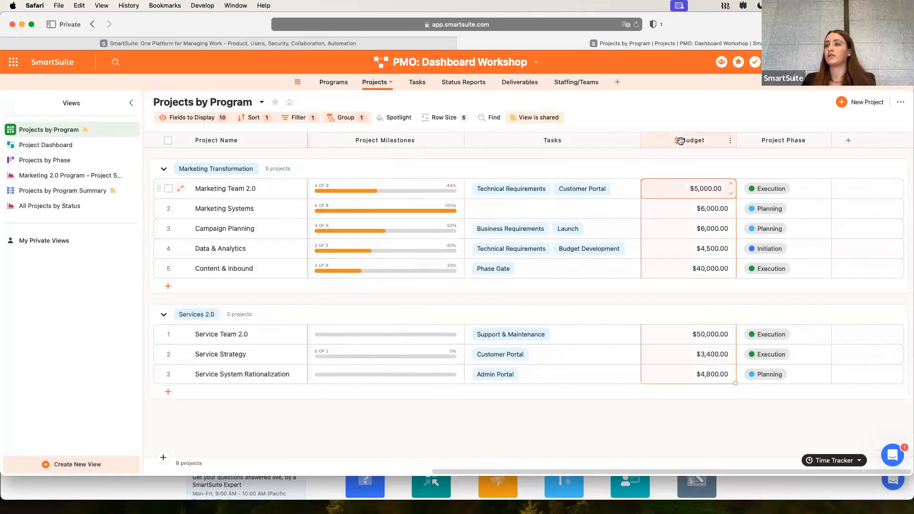
pyautogui.click(205, 119)
pyautogui.click(200, 234)
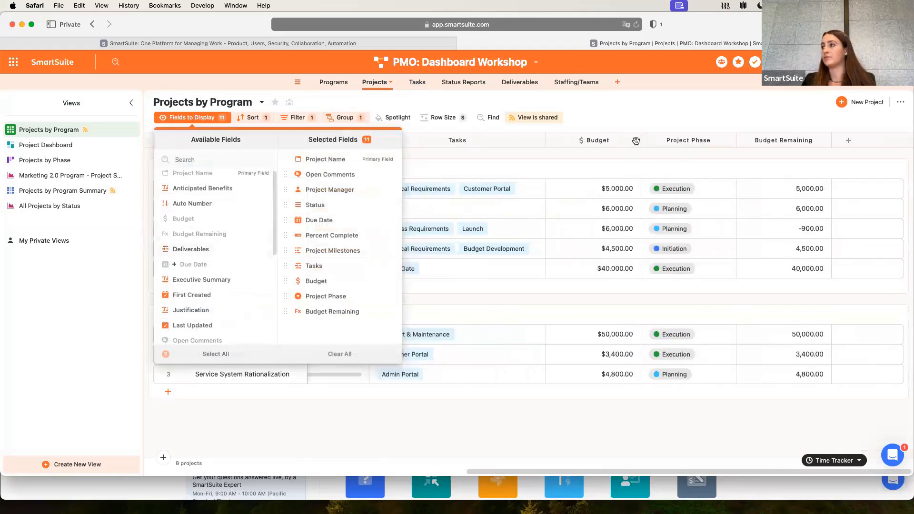
# Look at the Budget Remaining field's formula settings and close them without changes
pyautogui.doubleClick(770, 140)
pyautogui.click(756, 108)
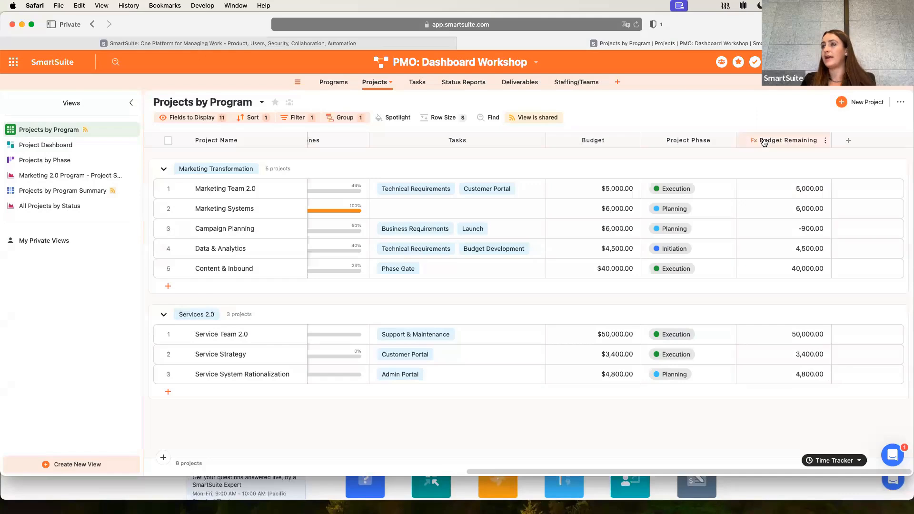
pyautogui.doubleClick(765, 141)
pyautogui.click(780, 110)
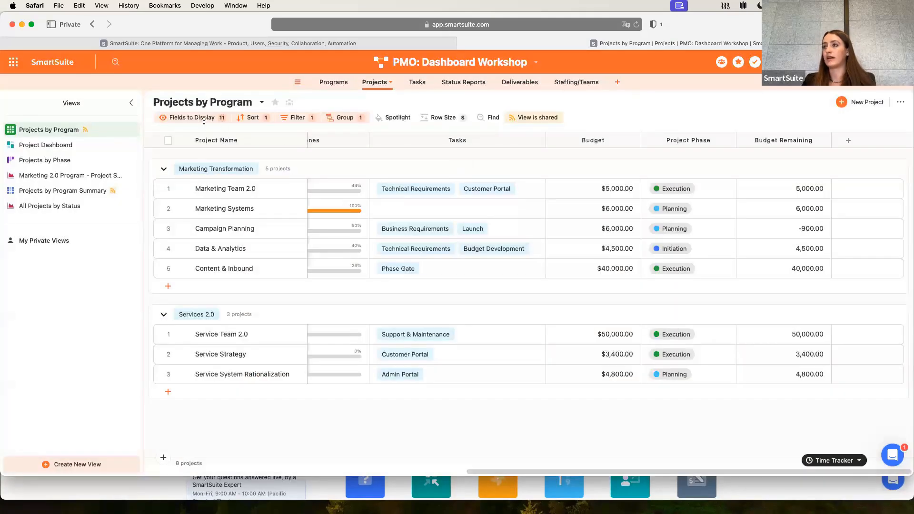
# Display the Total Billable Cost of Tasks field in the Projects by Program view
pyautogui.click(204, 119)
pyautogui.scroll(-5, 215, 320)
pyautogui.click(218, 335)
pyautogui.click(765, 142)
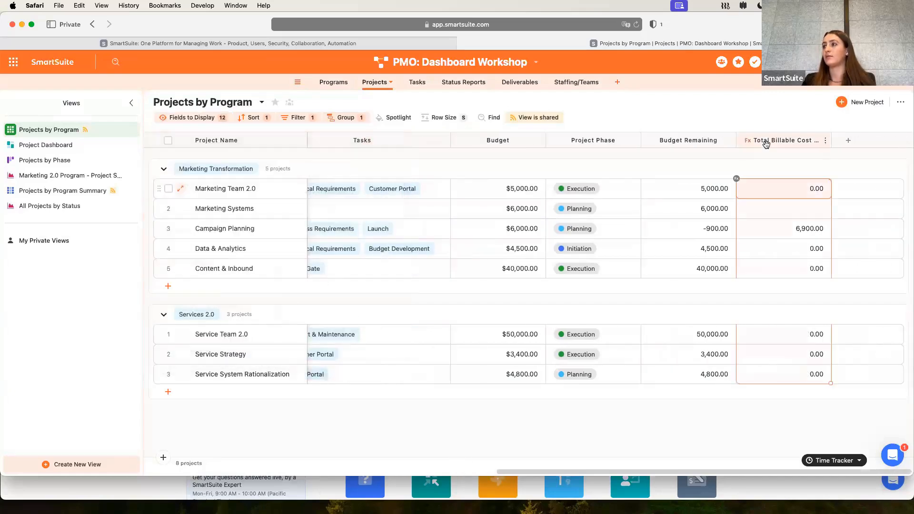
# Examine how the Total Billable Cost of Tasks formula sums Cost of Task across linked Tasks, and exit without saving
pyautogui.doubleClick(767, 145)
pyautogui.click(786, 172)
pyautogui.click(785, 140)
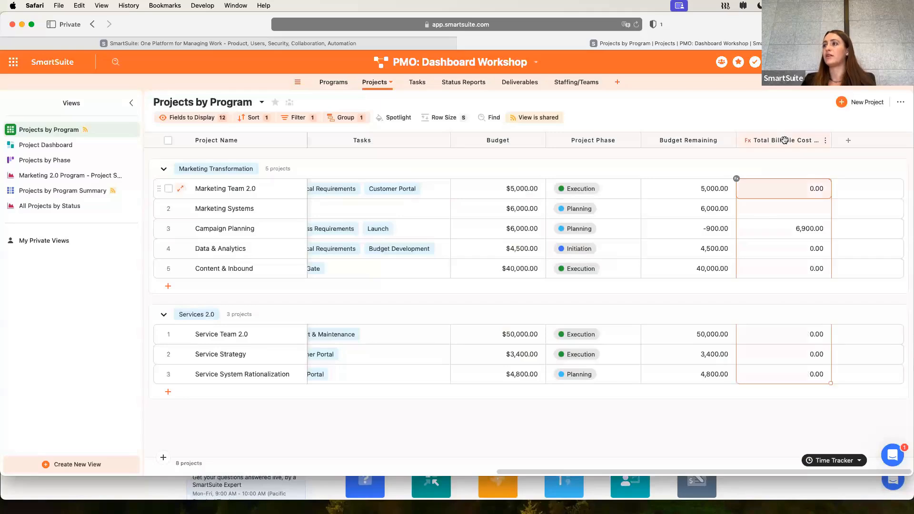
pyautogui.doubleClick(785, 140)
pyautogui.click(367, 161)
pyautogui.hotkey('ctrl', 'a')
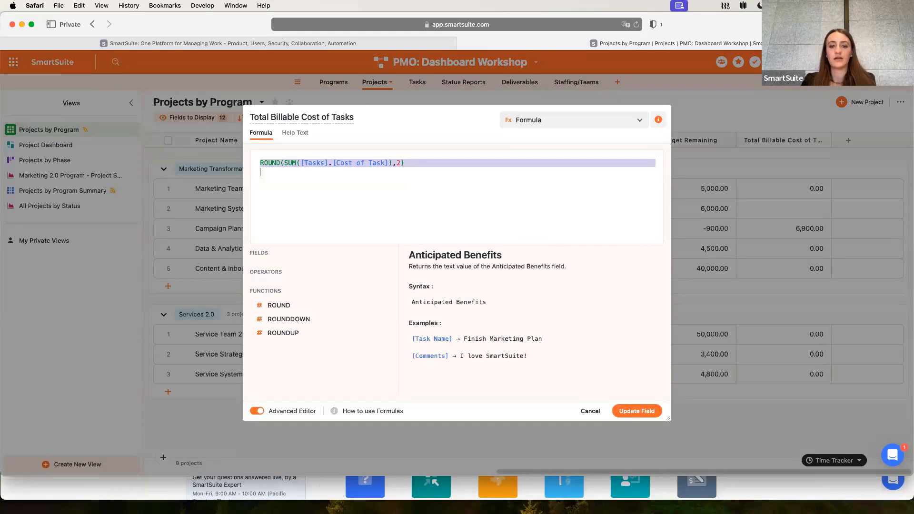
pyautogui.click(591, 412)
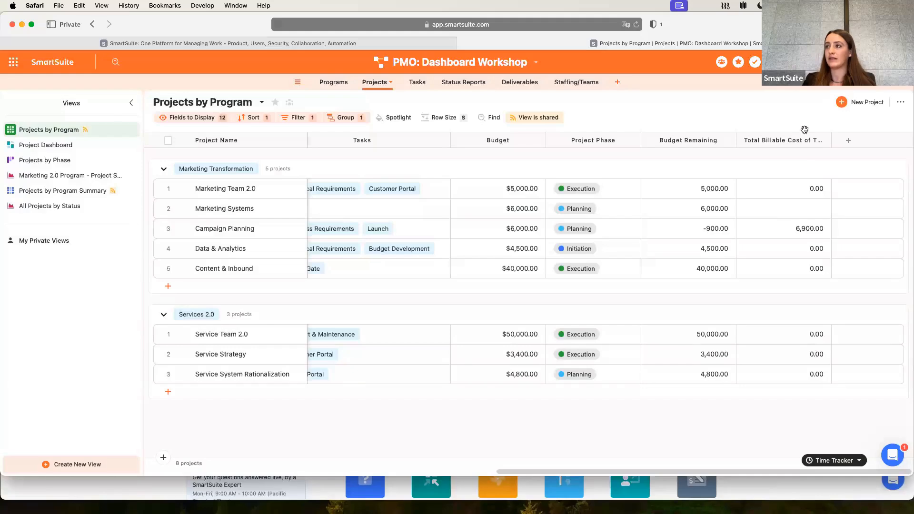
pyautogui.click(781, 140)
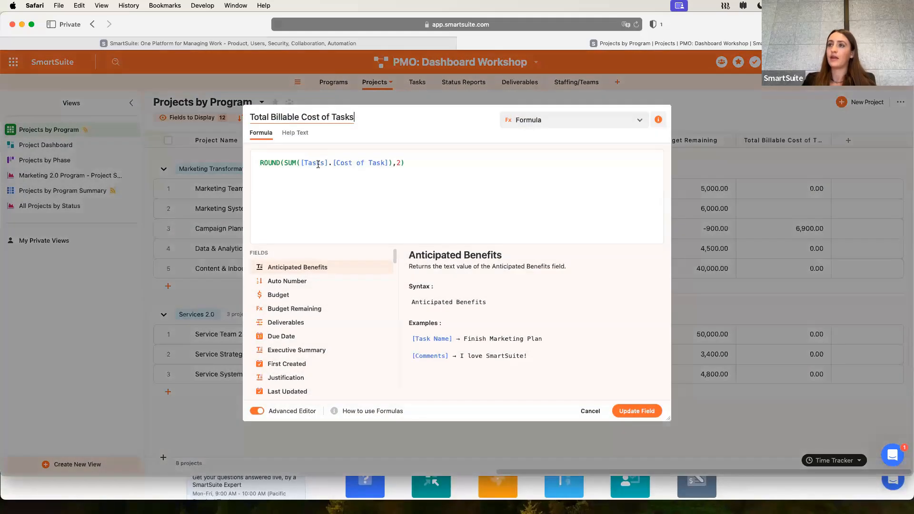
pyautogui.moveTo(303, 164); pyautogui.dragTo(342, 164)
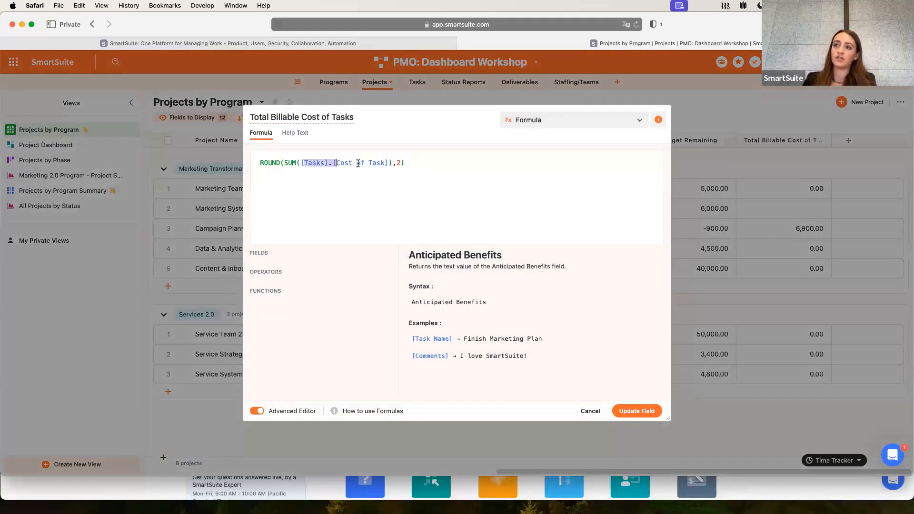
pyautogui.click(690, 100)
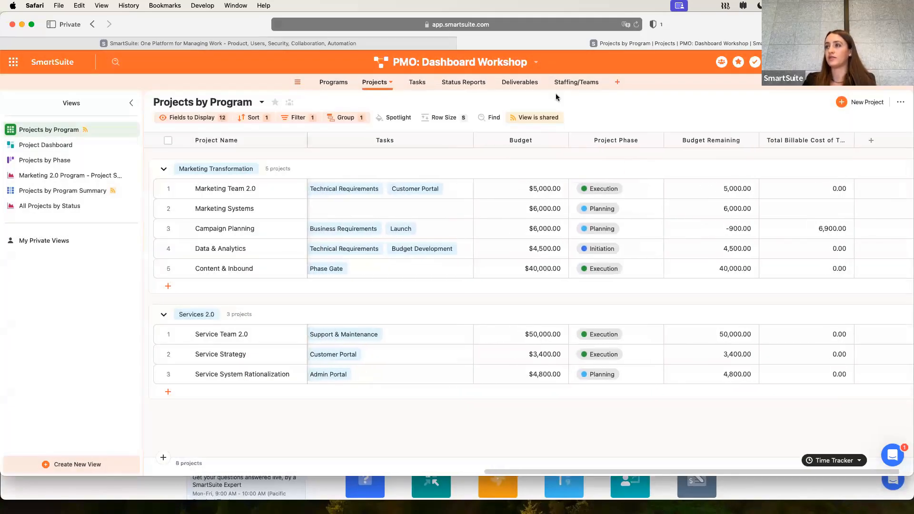
# Share the PMO: Dashboard Workshop solution publicly, allow users to copy it, and copy its shareable link
pyautogui.click(536, 62)
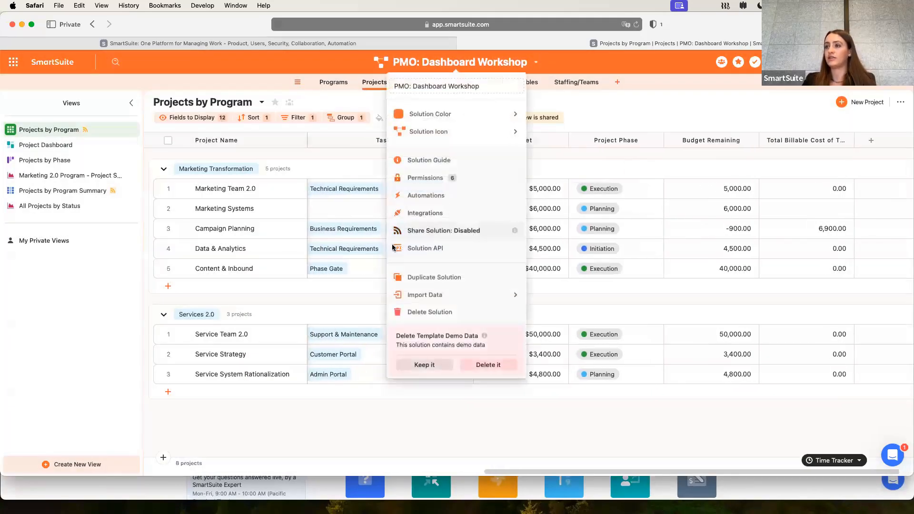
pyautogui.click(429, 229)
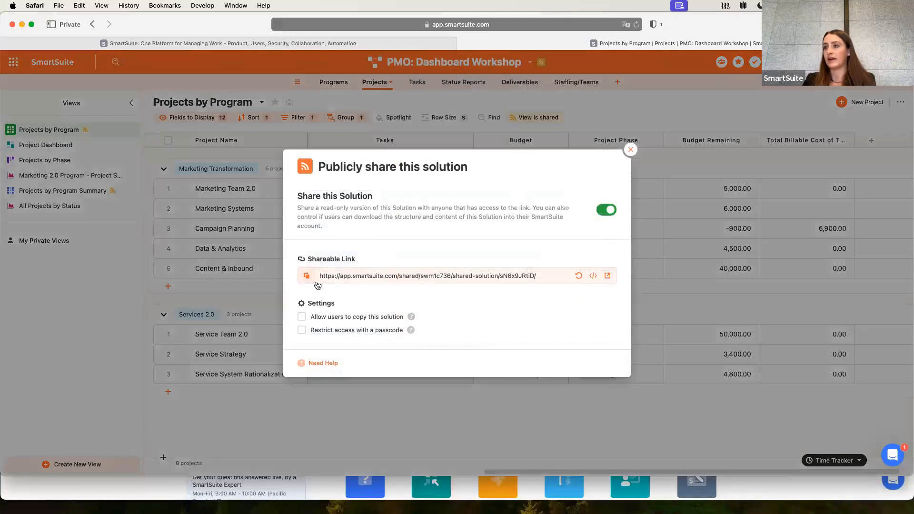
pyautogui.click(308, 276)
pyautogui.click(302, 317)
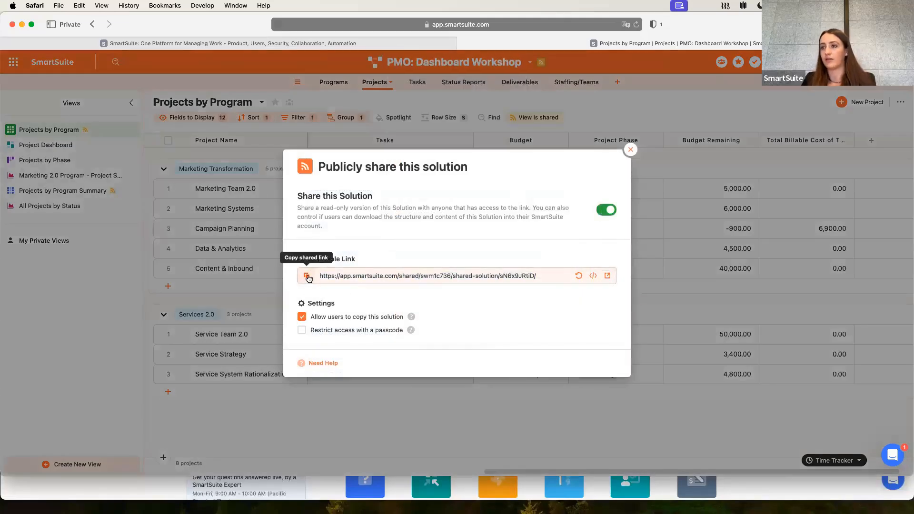
pyautogui.click(307, 277)
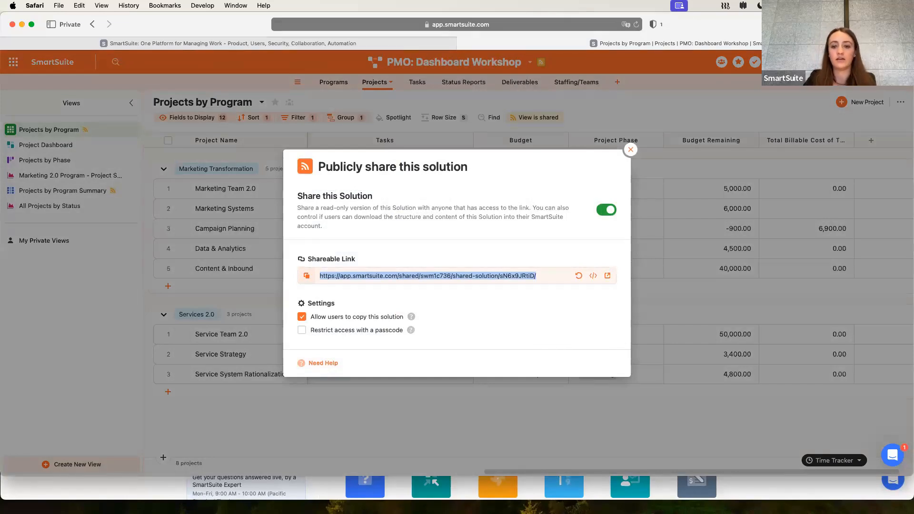
pyautogui.click(631, 150)
# Examine how the Budget Remaining formula subtracts Total Billable Cost of Tasks from Budget, select its full text, and close the field settings
pyautogui.doubleClick(796, 140)
pyautogui.click(705, 137)
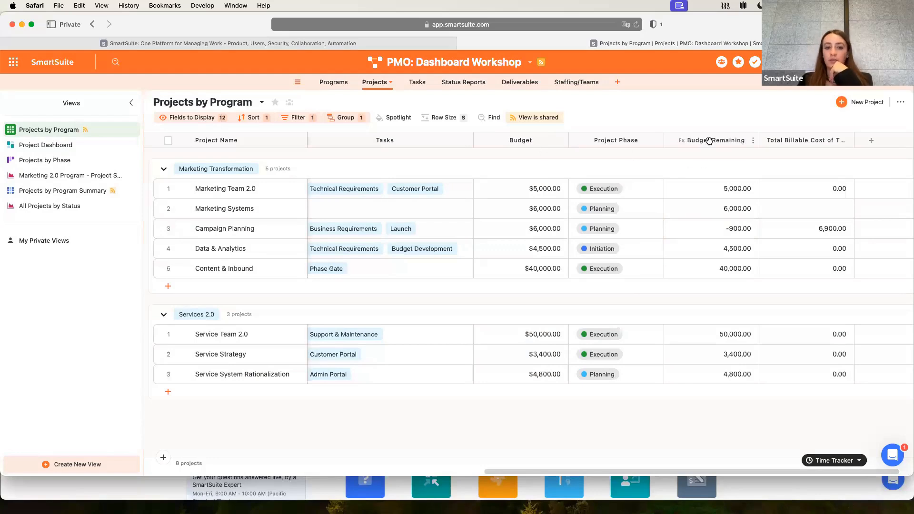
pyautogui.doubleClick(712, 142)
pyautogui.click(711, 142)
pyautogui.doubleClick(711, 143)
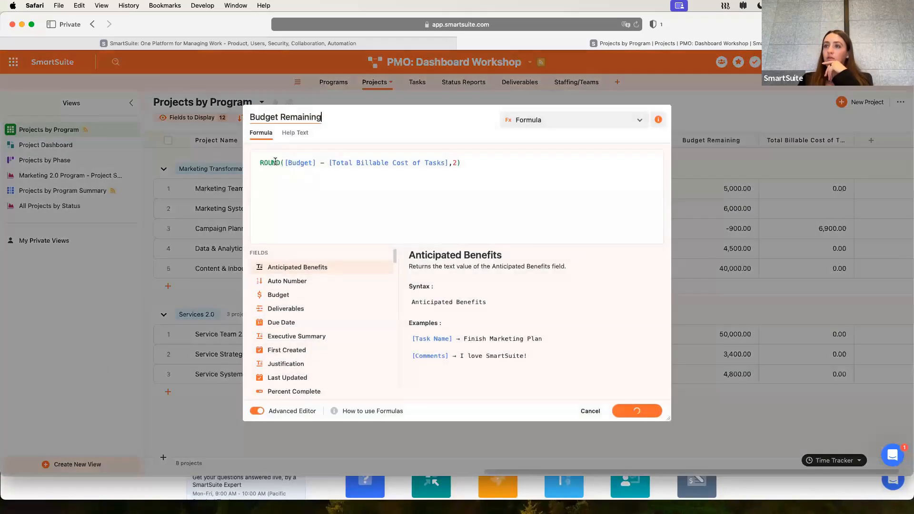
pyautogui.moveTo(285, 163); pyautogui.dragTo(327, 164)
pyautogui.click(357, 169)
pyautogui.moveTo(451, 164); pyautogui.dragTo(285, 164)
pyautogui.click(348, 170)
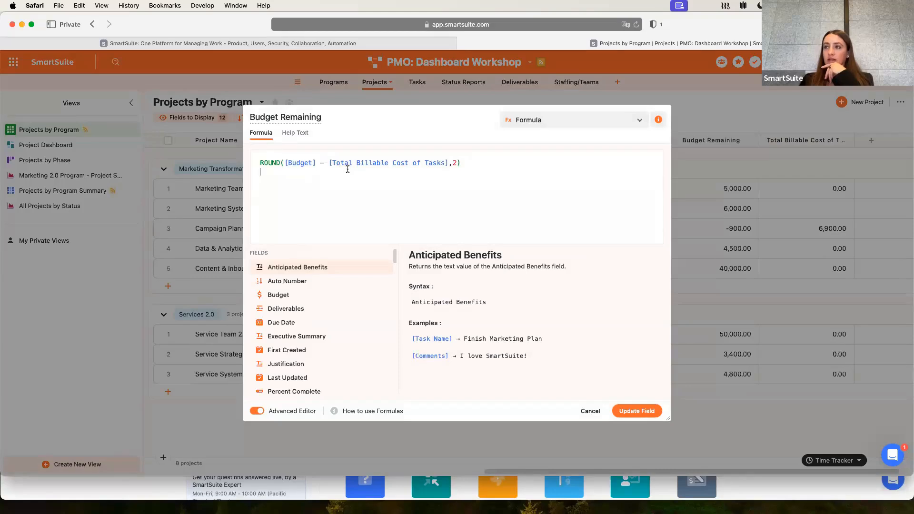
pyautogui.click(650, 412)
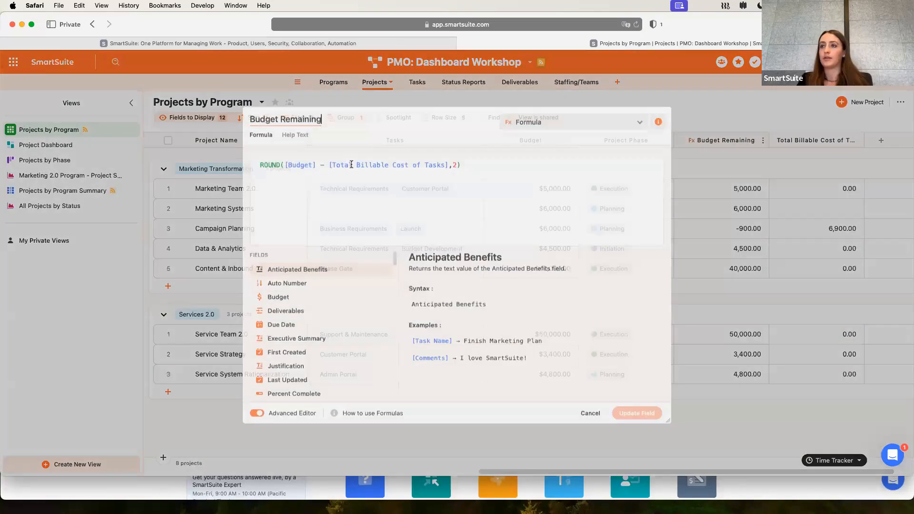
pyautogui.tripleClick(352, 164)
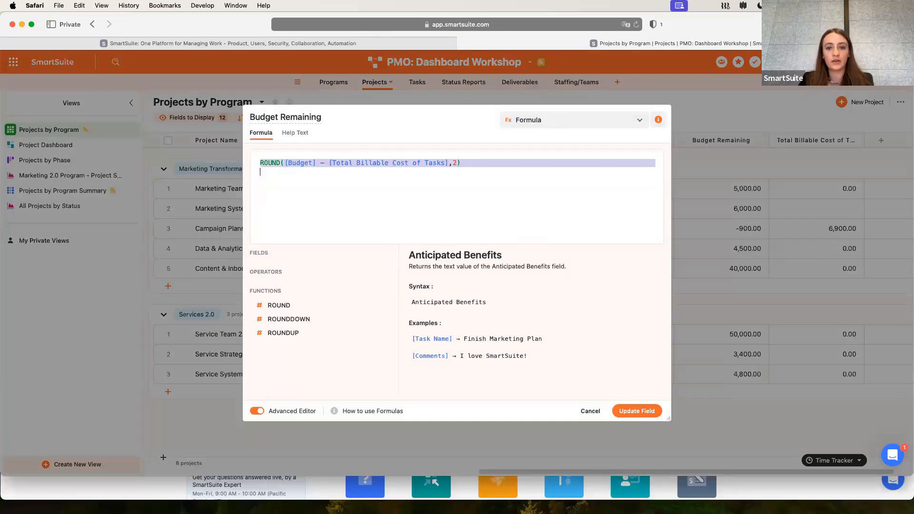
pyautogui.click(722, 123)
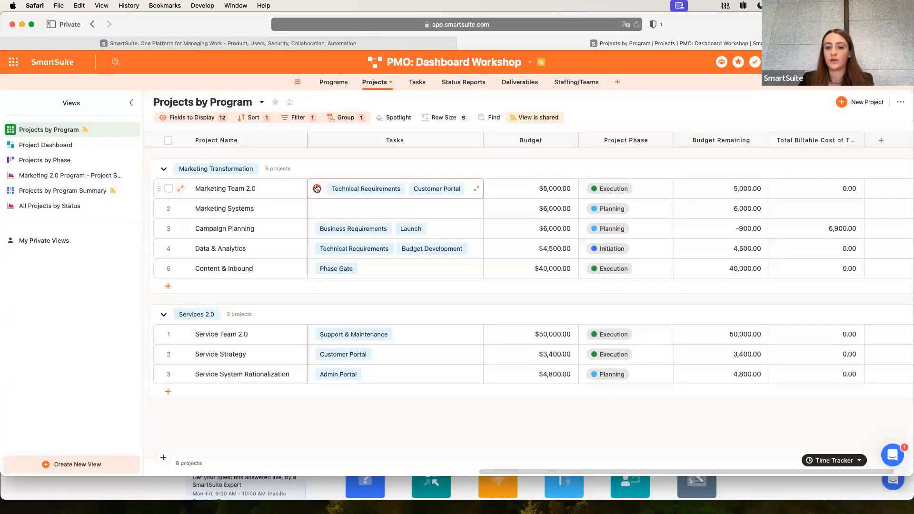
# Look through the charts on the Project Dashboard view of the Projects table
pyautogui.click(82, 146)
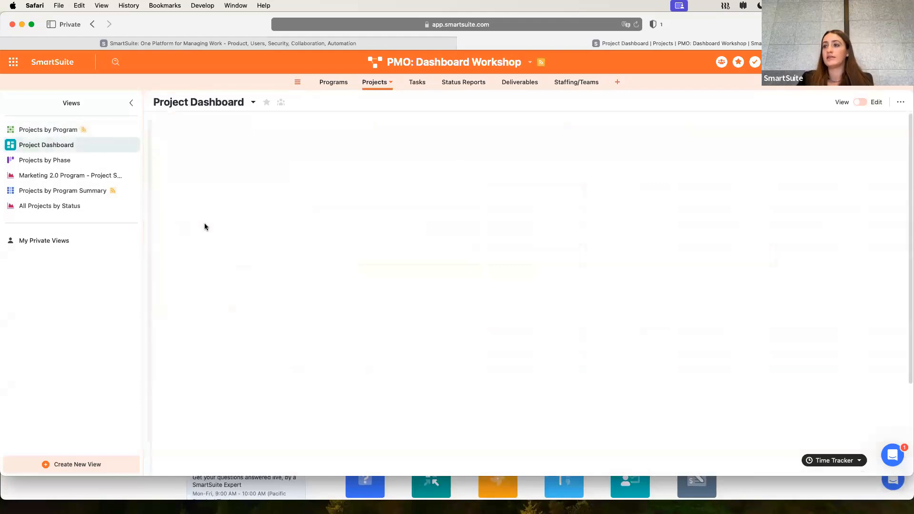
pyautogui.scroll(-5, 295, 343)
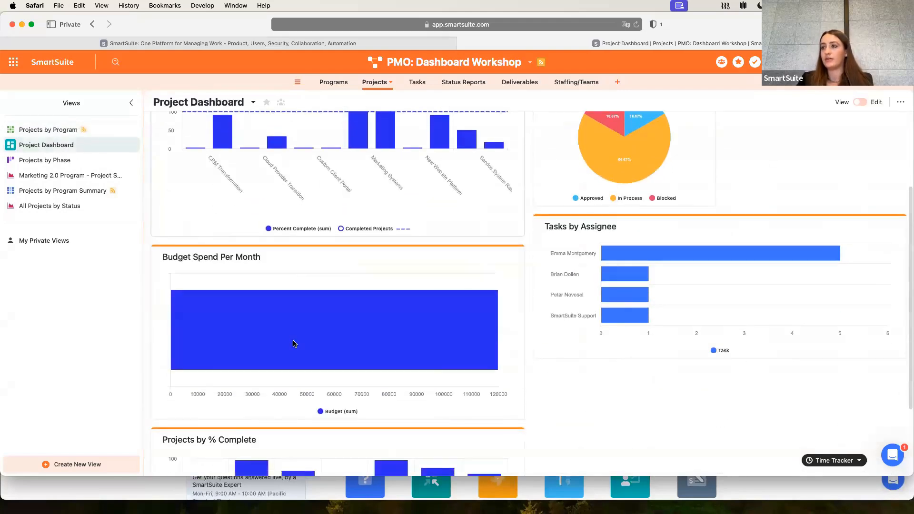
pyautogui.scroll(5, 294, 343)
# Examine the Budget vs Budget Remaining by Project chart on the PMO Dashboard in the Programs table
pyautogui.click(333, 85)
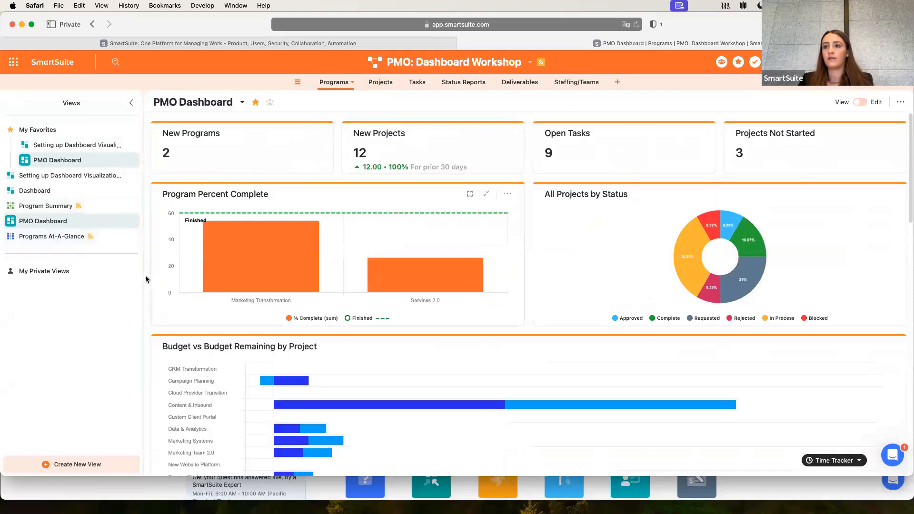
pyautogui.scroll(-2, 175, 259)
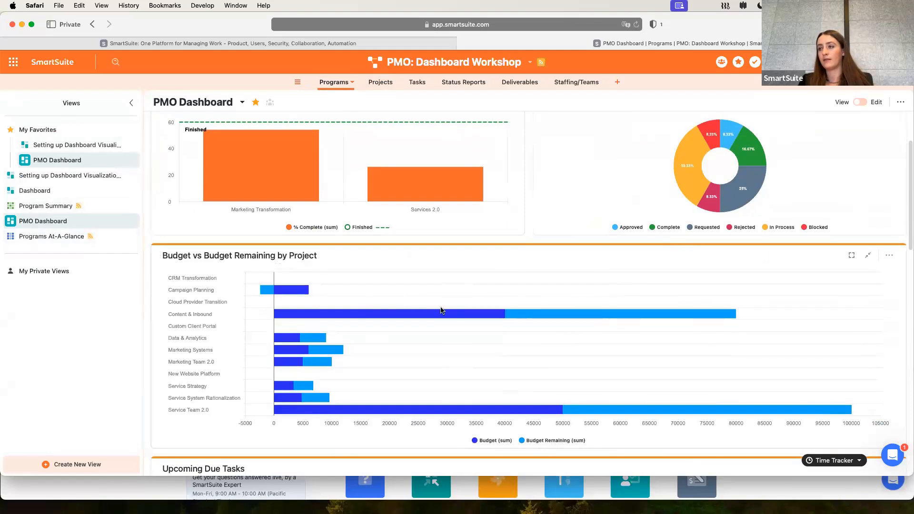
pyautogui.moveTo(537, 318)
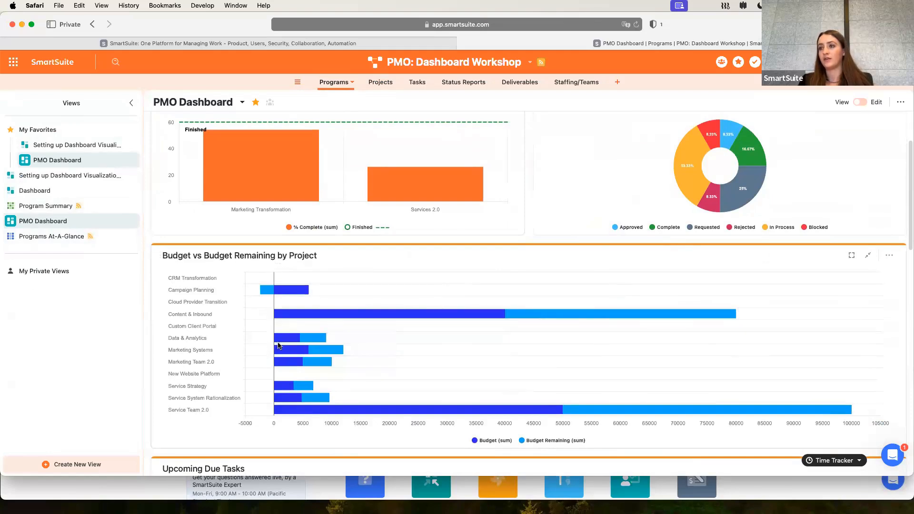
pyautogui.moveTo(300, 341)
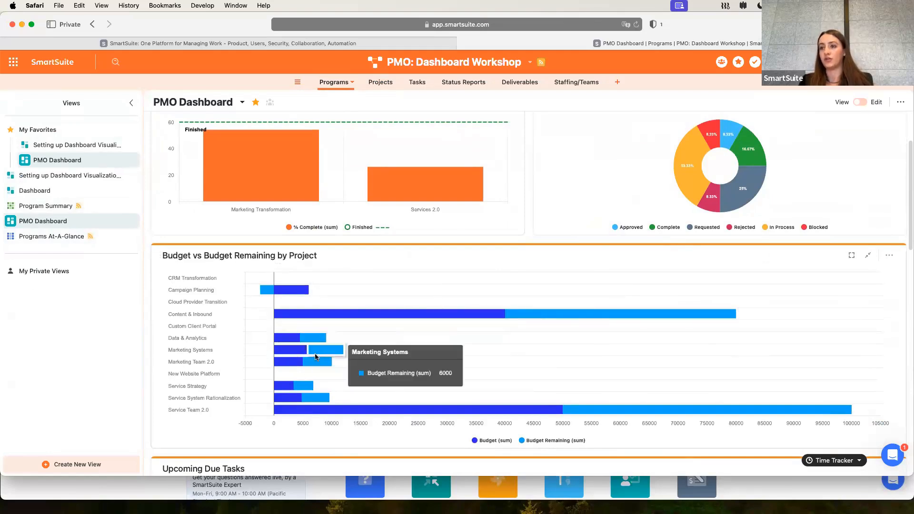
pyautogui.moveTo(283, 355)
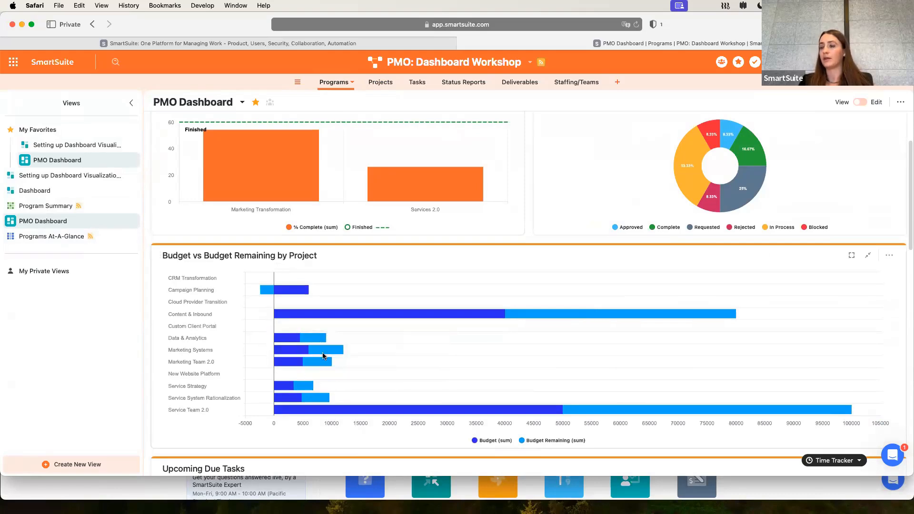
pyautogui.moveTo(321, 366)
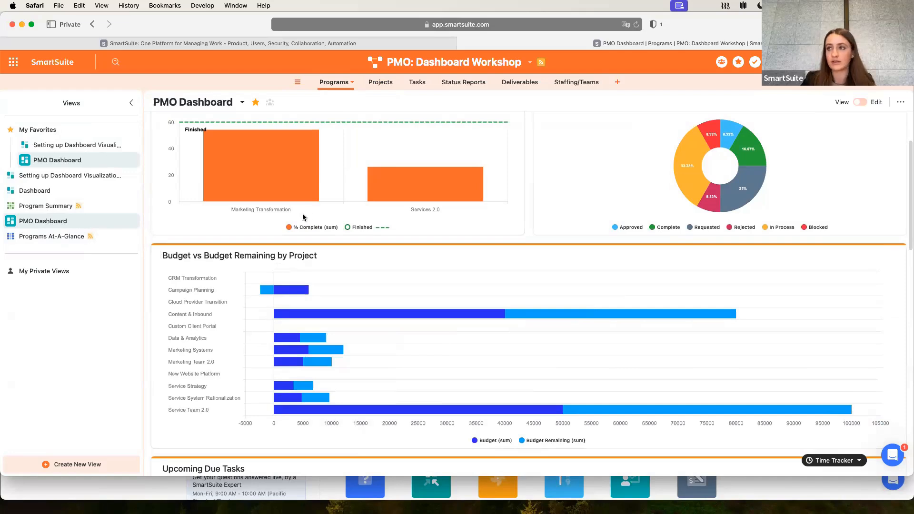
# Set the All Projects by Status widget's highlight color to red on the PMO Dashboard
pyautogui.scroll(3, 796, 181)
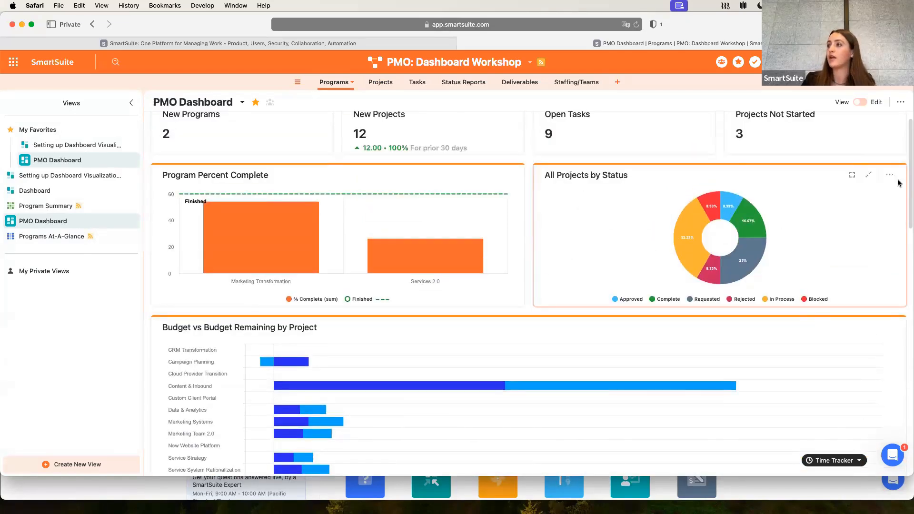
pyautogui.click(890, 175)
pyautogui.click(764, 187)
pyautogui.click(889, 177)
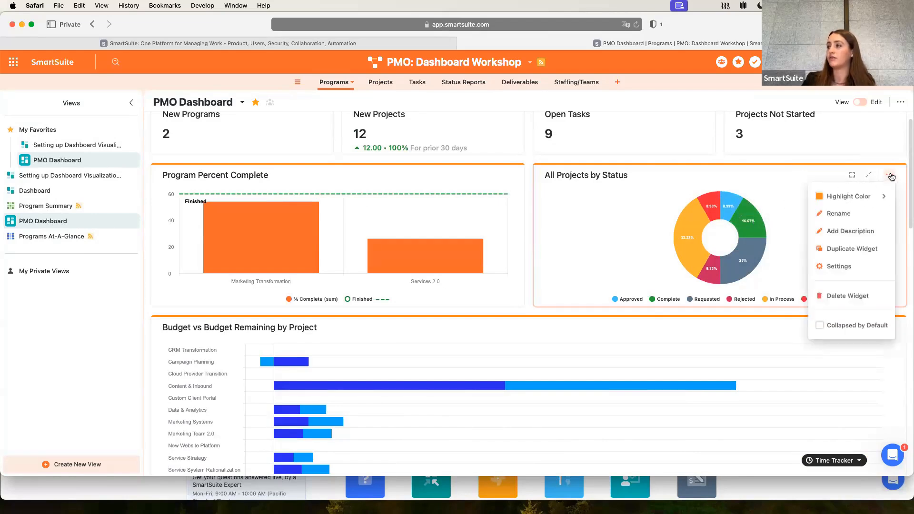
pyautogui.moveTo(838, 198)
pyautogui.click(772, 223)
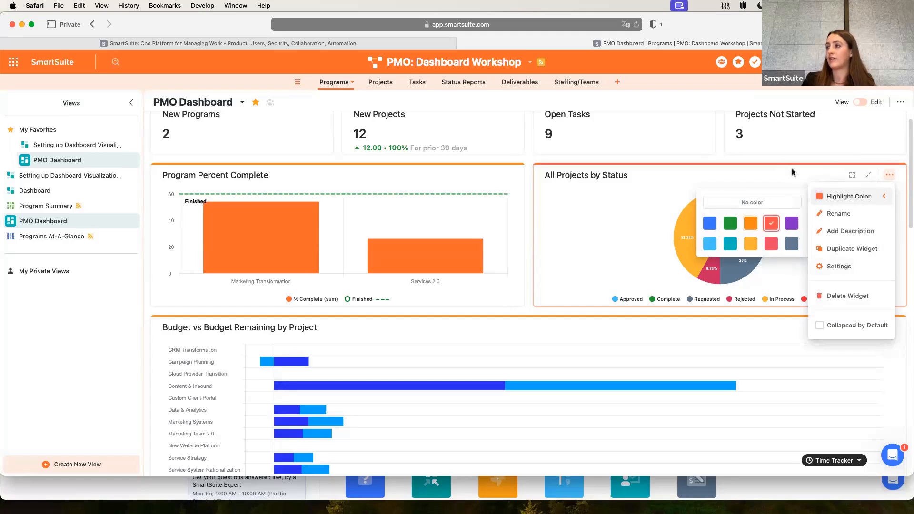
# Change the Blocked segment's color to a lighter red in the All Projects by Status chart and save the widget settings
pyautogui.click(841, 267)
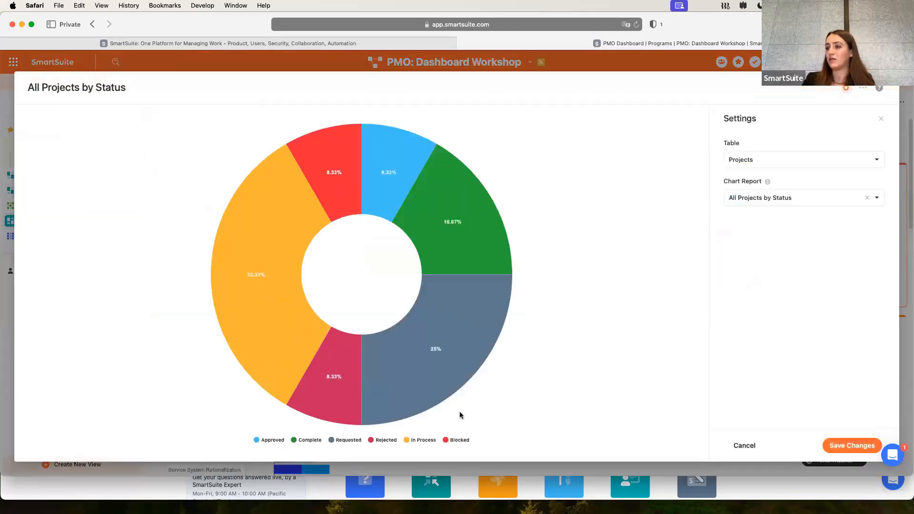
pyautogui.click(447, 441)
pyautogui.click(465, 399)
pyautogui.click(447, 441)
pyautogui.click(424, 398)
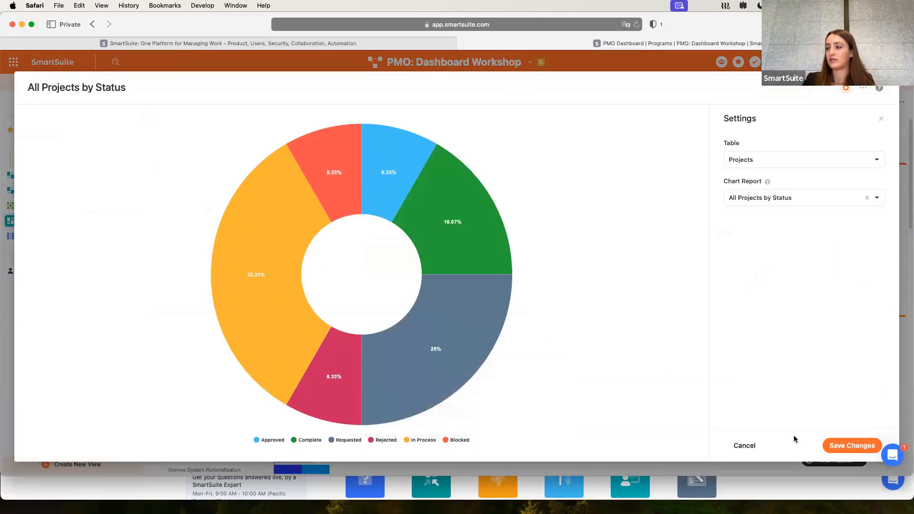
pyautogui.click(838, 447)
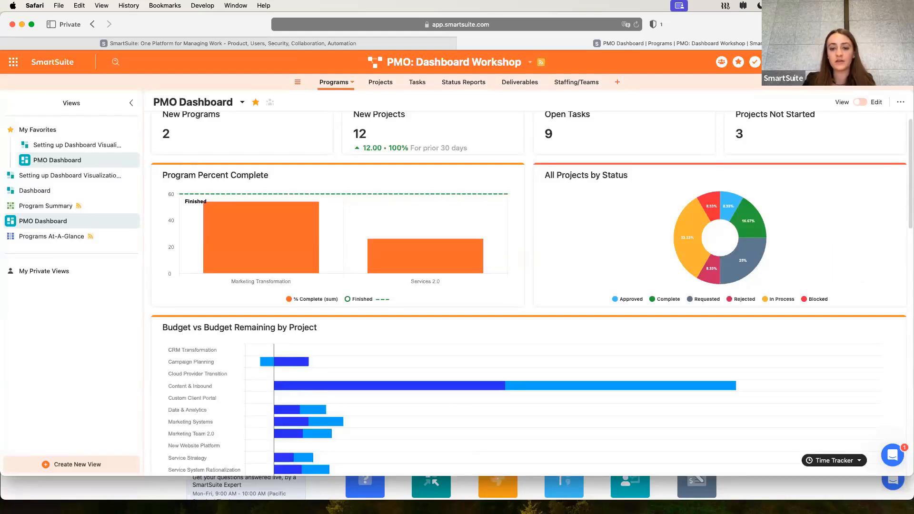
# Change the Budget vs Budget Remaining by Project chart to a Stacked Column, save it, and inspect the Content & Inbound column
pyautogui.scroll(-3, 678, 333)
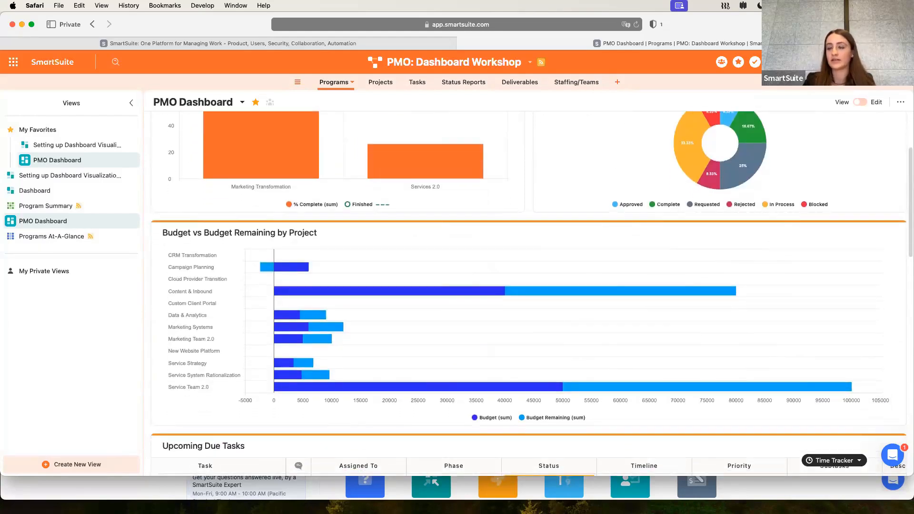
pyautogui.click(889, 233)
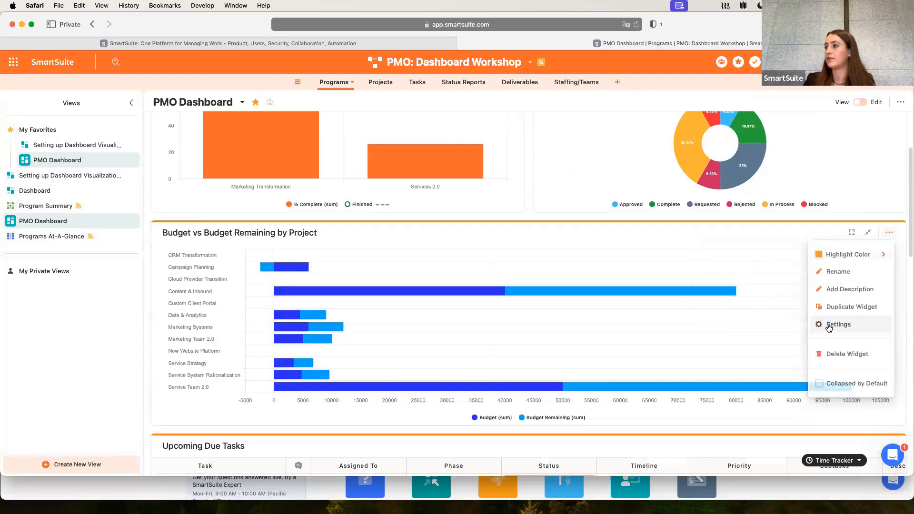
pyautogui.click(830, 325)
pyautogui.click(785, 171)
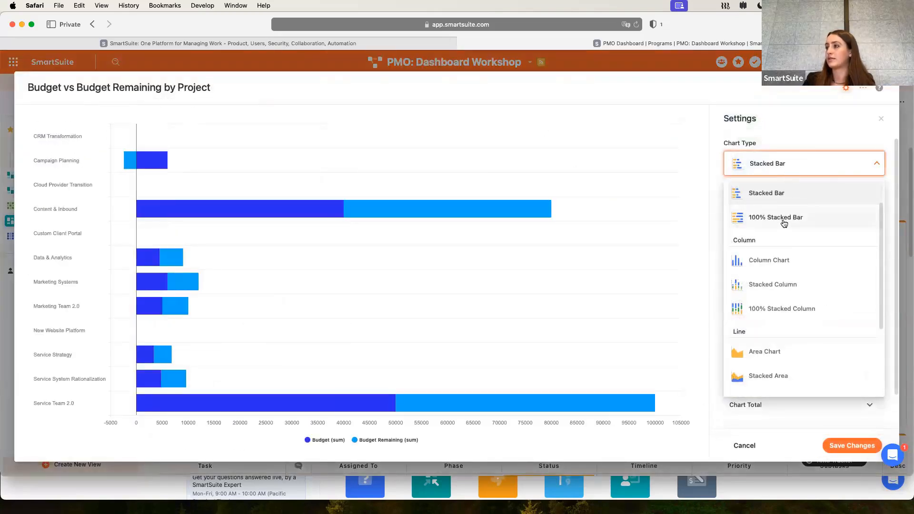
pyautogui.click(761, 283)
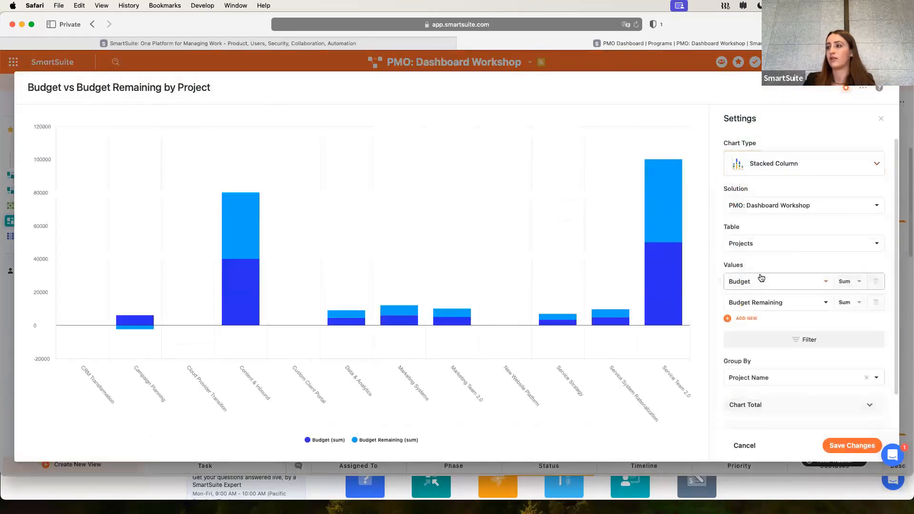
pyautogui.click(852, 446)
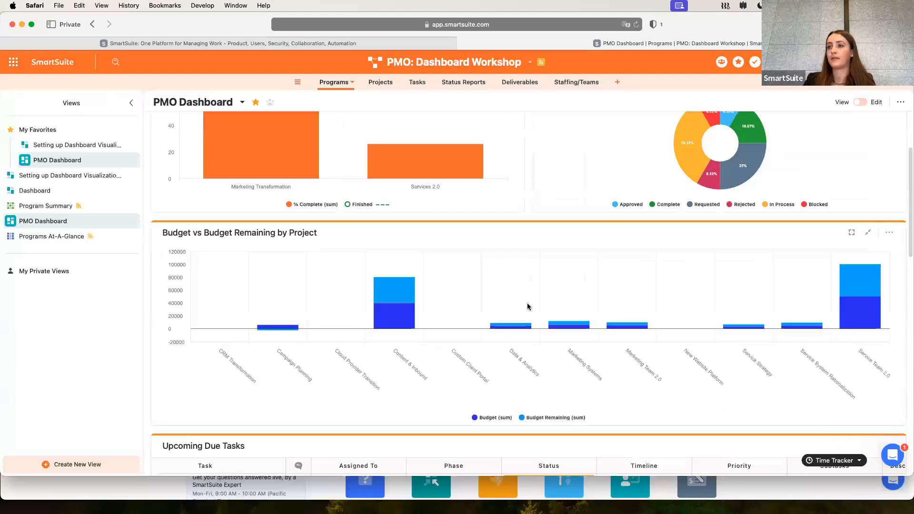
pyautogui.moveTo(400, 292)
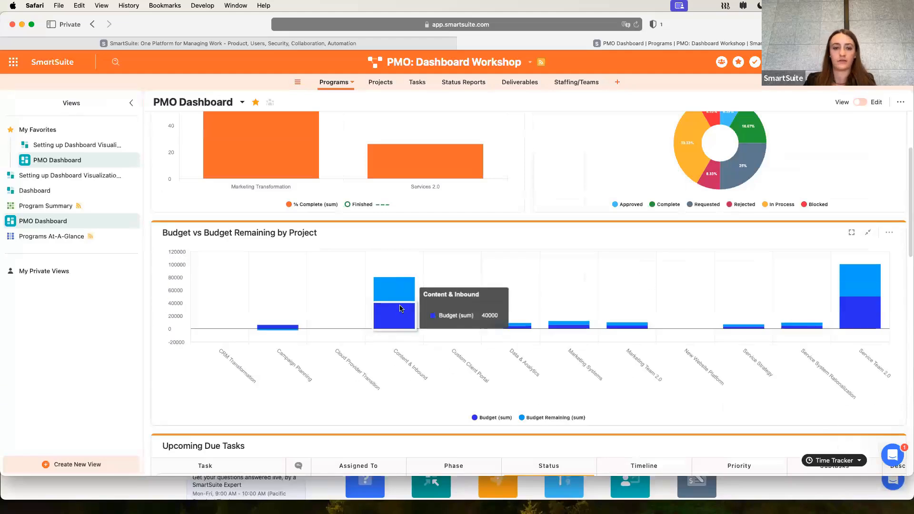
# Put the dashboard in edit mode, try narrowing the Budget vs Budget Remaining by Project widget, and return it to full width
pyautogui.click(878, 101)
pyautogui.moveTo(907, 323); pyautogui.dragTo(409, 388)
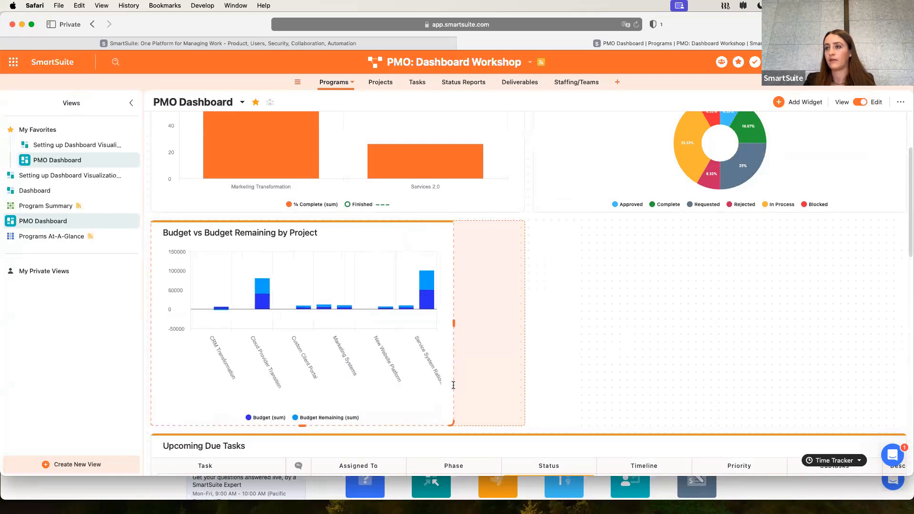
pyautogui.moveTo(454, 384); pyautogui.dragTo(873, 347)
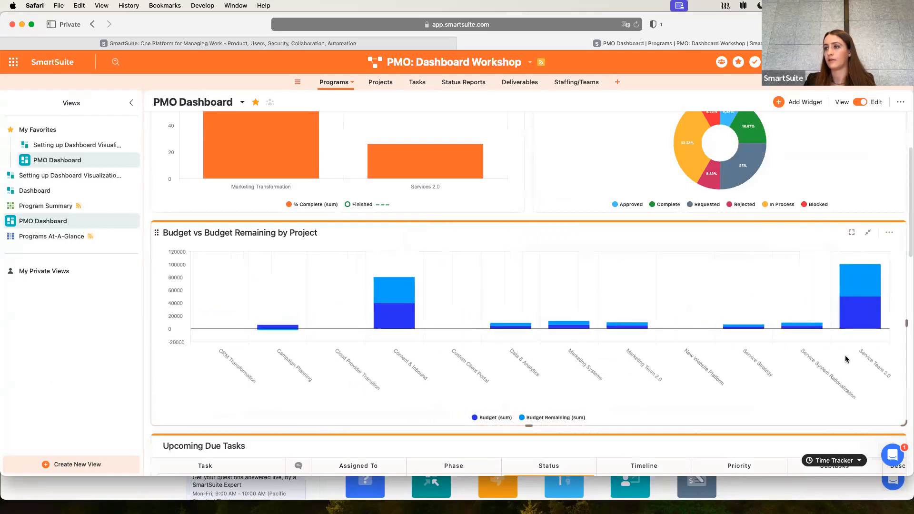
# Set the Budget vs Budget Remaining by Project widget's chart type back to Stacked Bar and save the changes
pyautogui.click(889, 233)
pyautogui.click(825, 326)
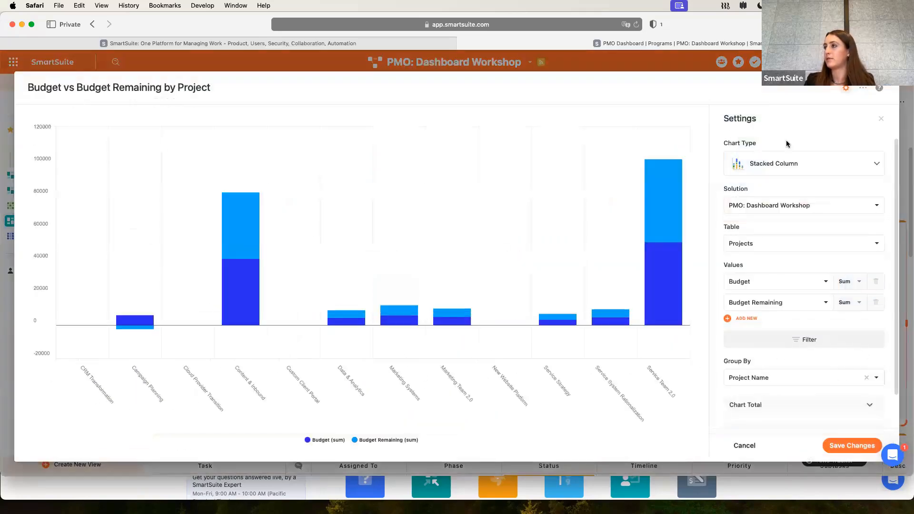
pyautogui.click(805, 163)
pyautogui.scroll(3, 783, 219)
pyautogui.scroll(2, 784, 203)
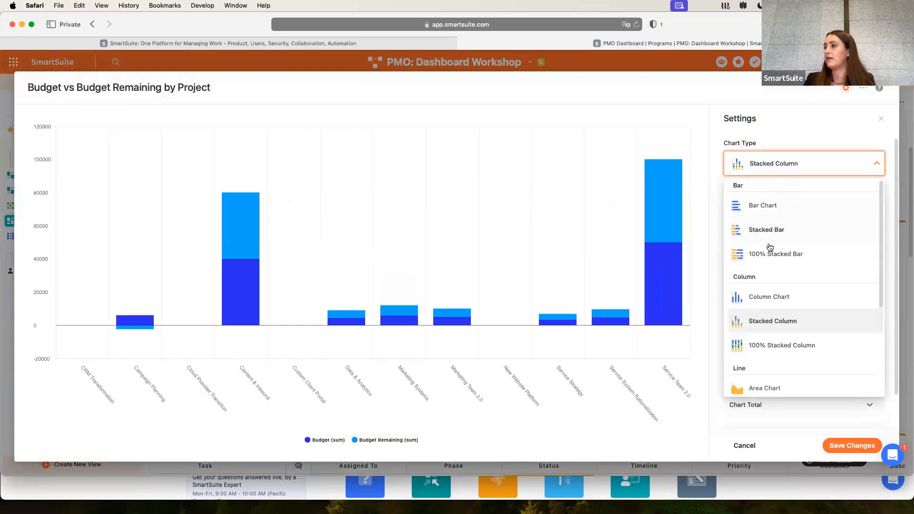
pyautogui.click(770, 233)
pyautogui.click(852, 446)
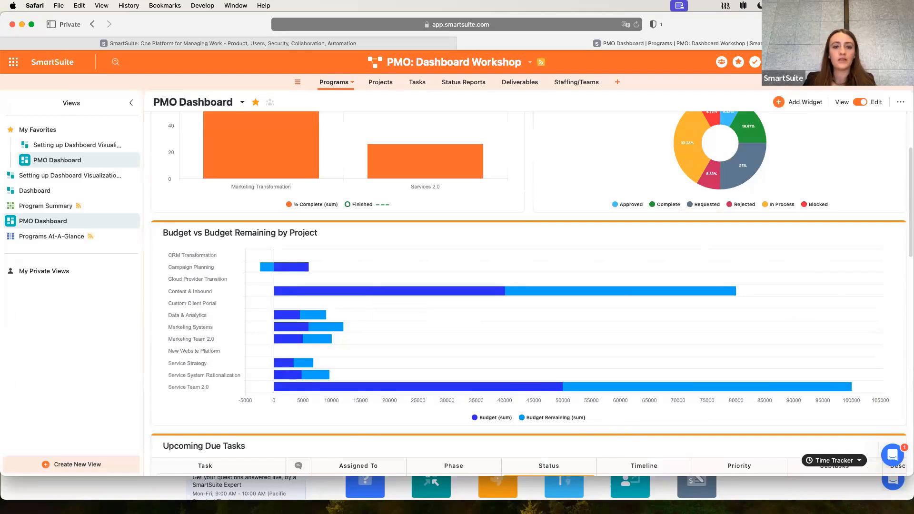
# Open the Budget vs Budget Remaining by Project widget's settings and group the chart by Due Date value
pyautogui.moveTo(268, 269)
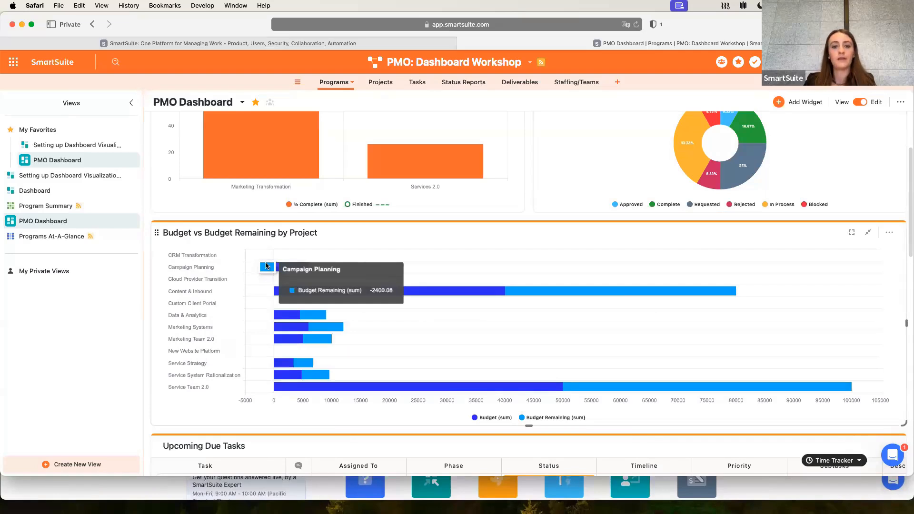
pyautogui.click(889, 233)
pyautogui.click(829, 329)
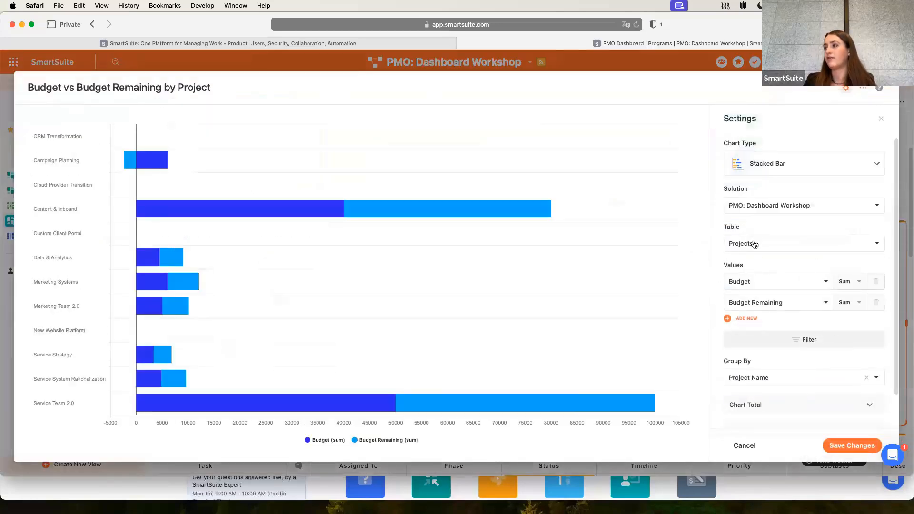
pyautogui.scroll(-1, 759, 327)
pyautogui.click(771, 356)
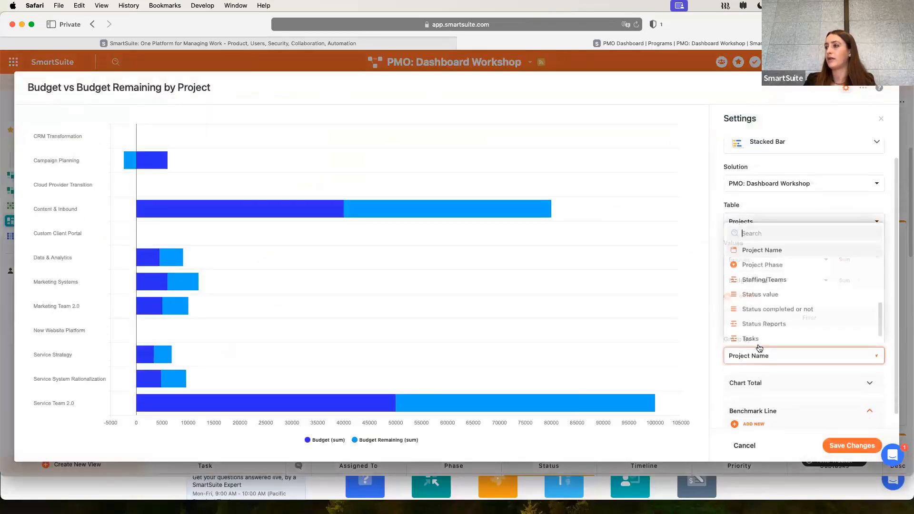
pyautogui.scroll(-1, 775, 309)
pyautogui.scroll(5, 775, 309)
pyautogui.scroll(-2, 775, 310)
pyautogui.scroll(2, 775, 305)
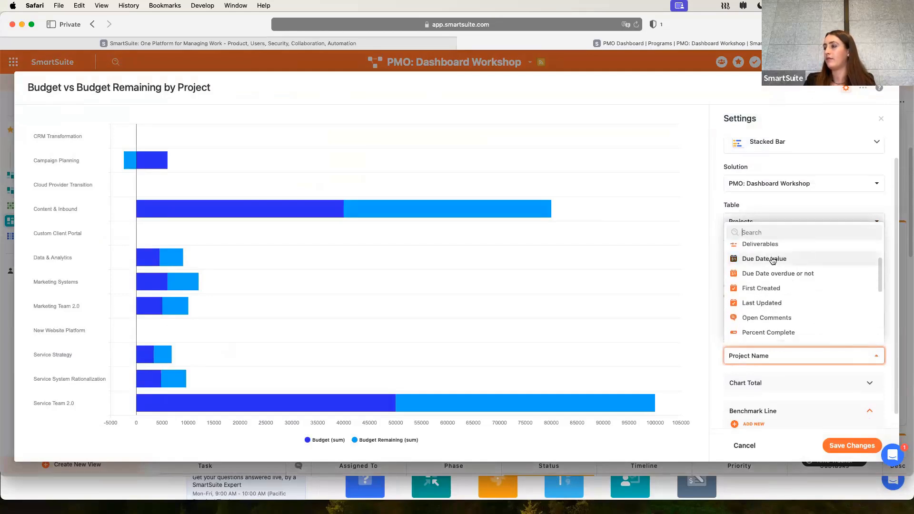
pyautogui.click(772, 261)
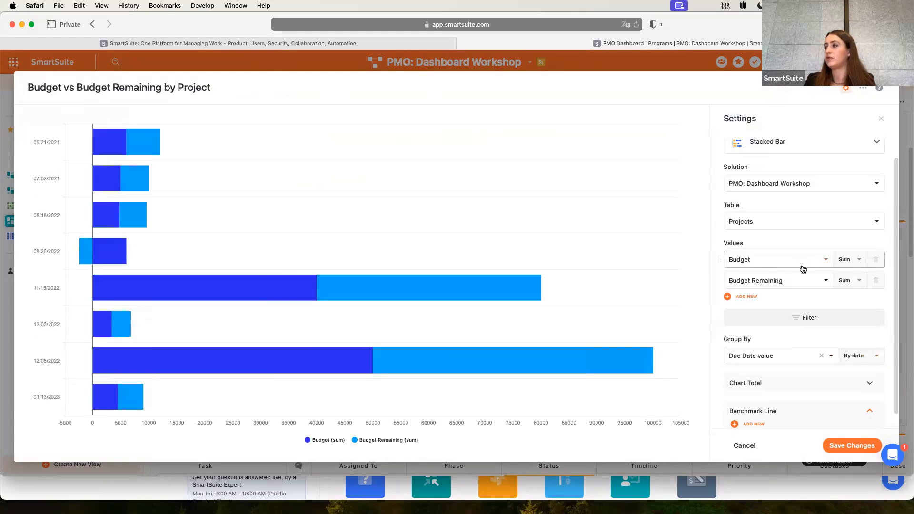
# Set the Due Date value grouping interval to By month and view the other grouping options
pyautogui.click(838, 364)
pyautogui.click(843, 386)
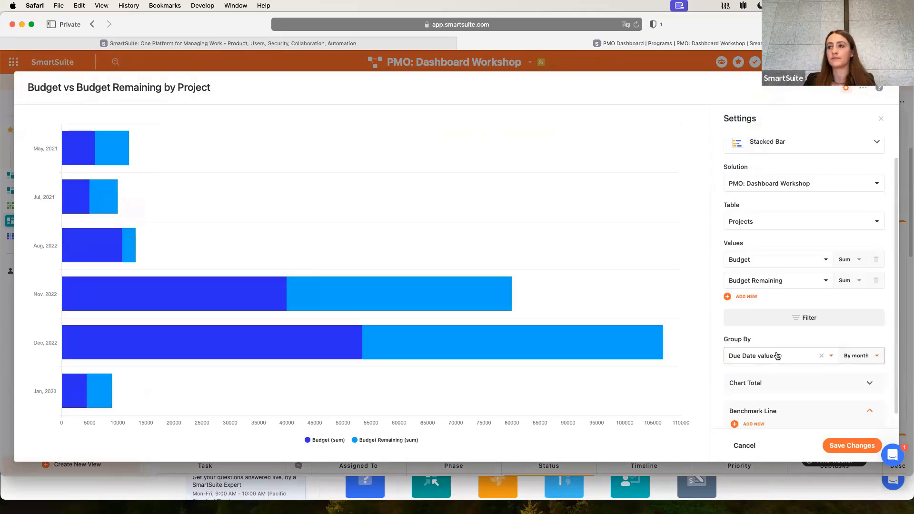
pyautogui.click(750, 357)
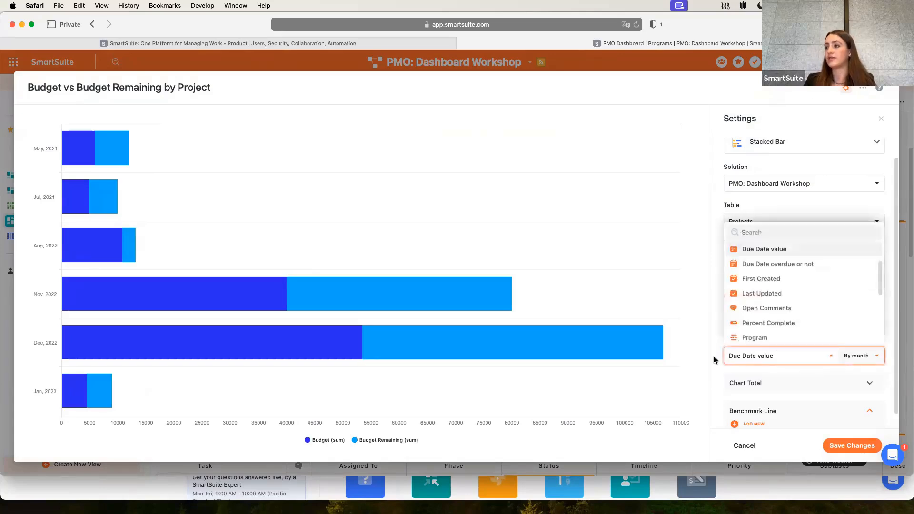
pyautogui.click(714, 357)
pyautogui.click(859, 359)
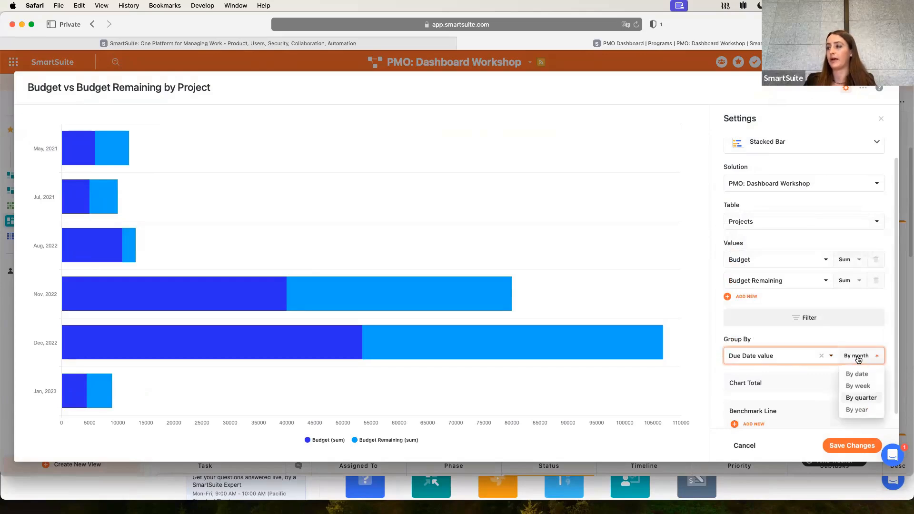
pyautogui.click(857, 357)
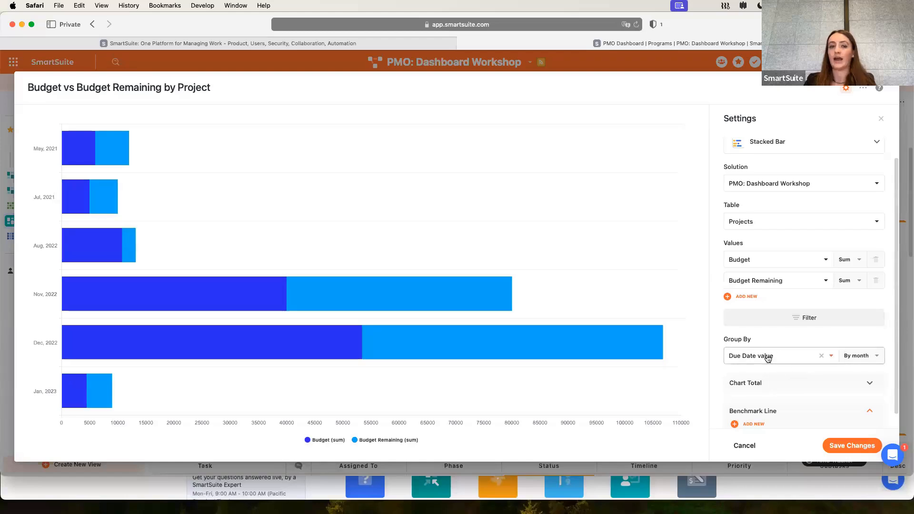
# Try grouping the due dates by year, by month and by date, and return the interval to By month
pyautogui.click(862, 360)
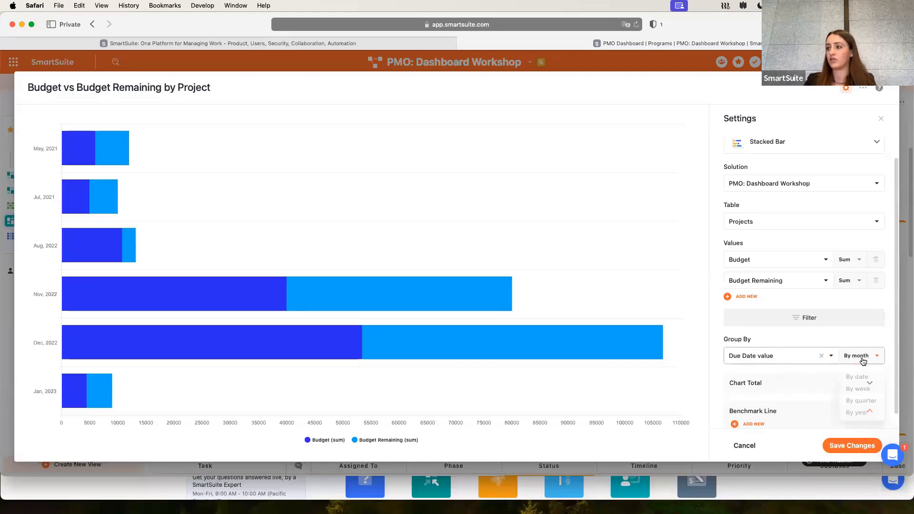
pyautogui.click(862, 410)
pyautogui.click(863, 360)
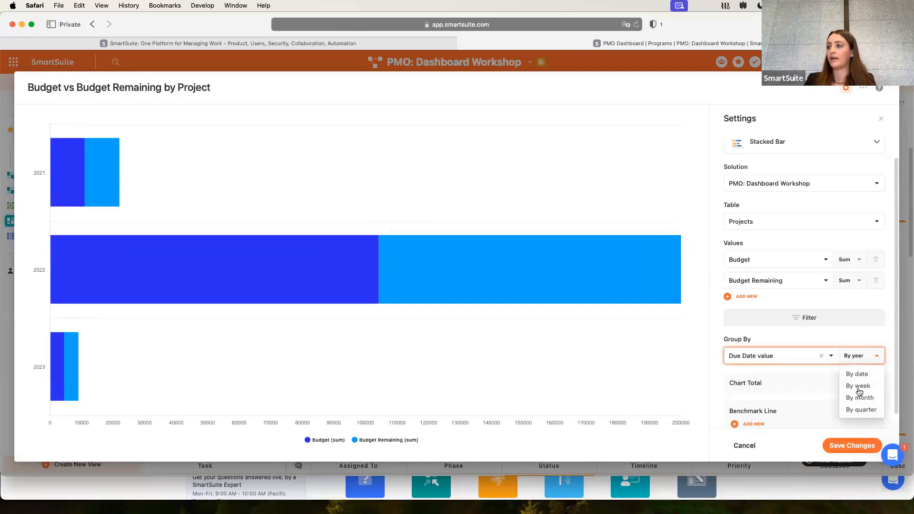
pyautogui.click(859, 400)
pyautogui.click(863, 359)
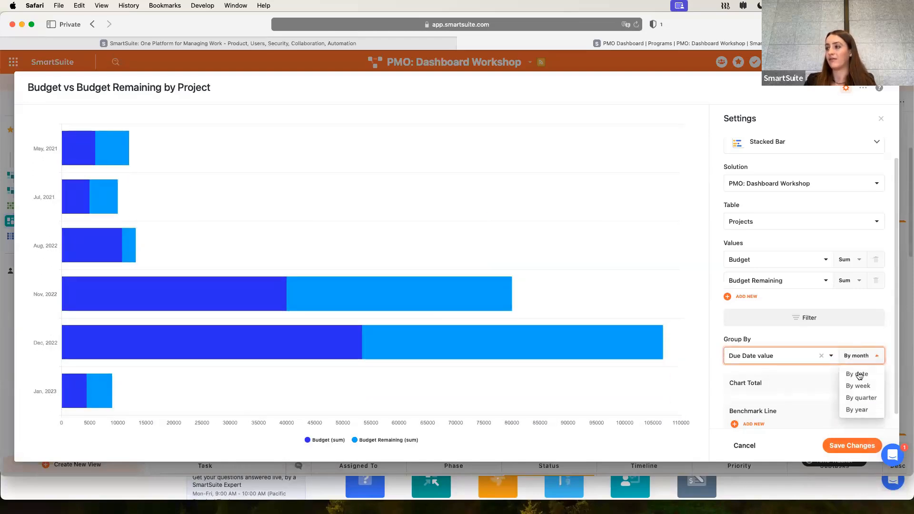
pyautogui.click(857, 376)
pyautogui.click(857, 361)
pyautogui.click(860, 387)
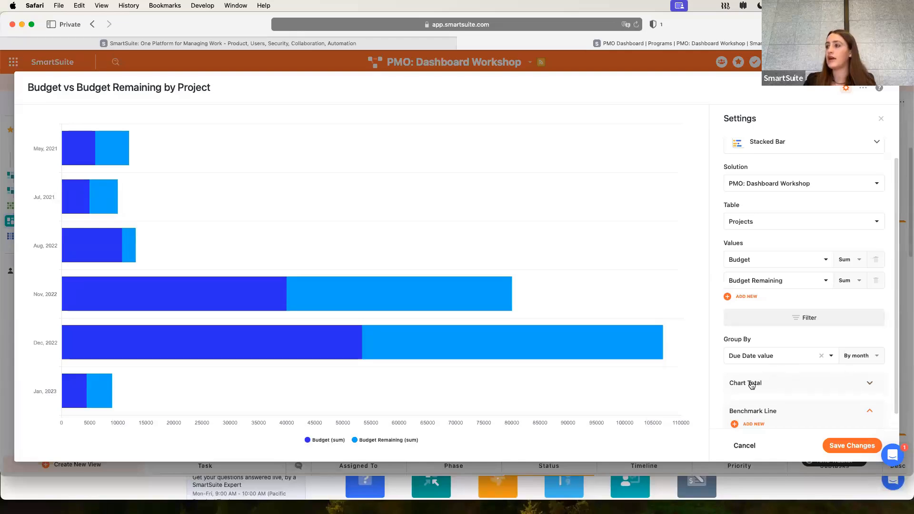
pyautogui.scroll(-1, 762, 372)
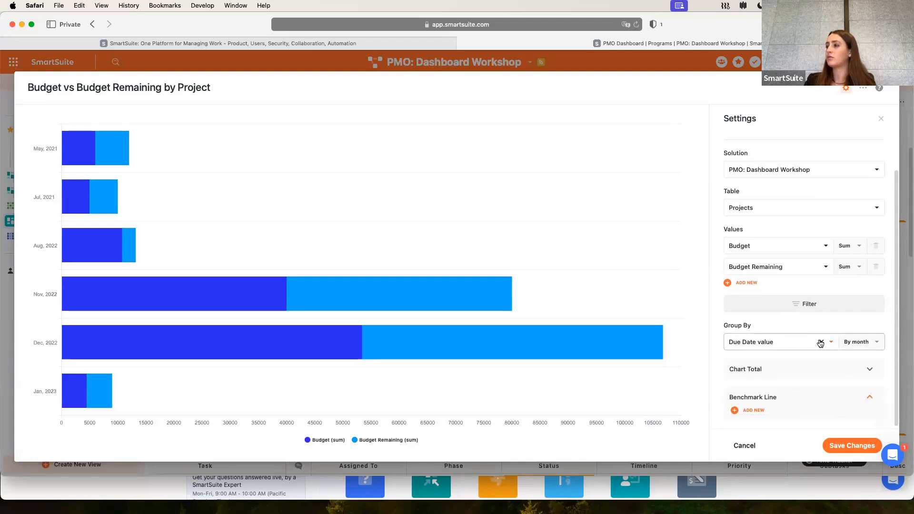
pyautogui.click(778, 345)
pyautogui.click(833, 351)
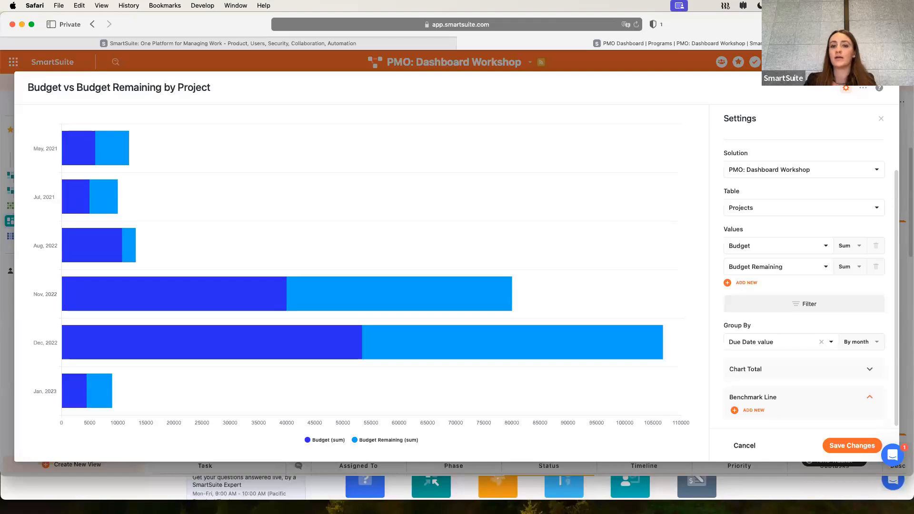
pyautogui.click(761, 463)
pyautogui.click(578, 200)
pyautogui.click(775, 170)
pyautogui.click(757, 210)
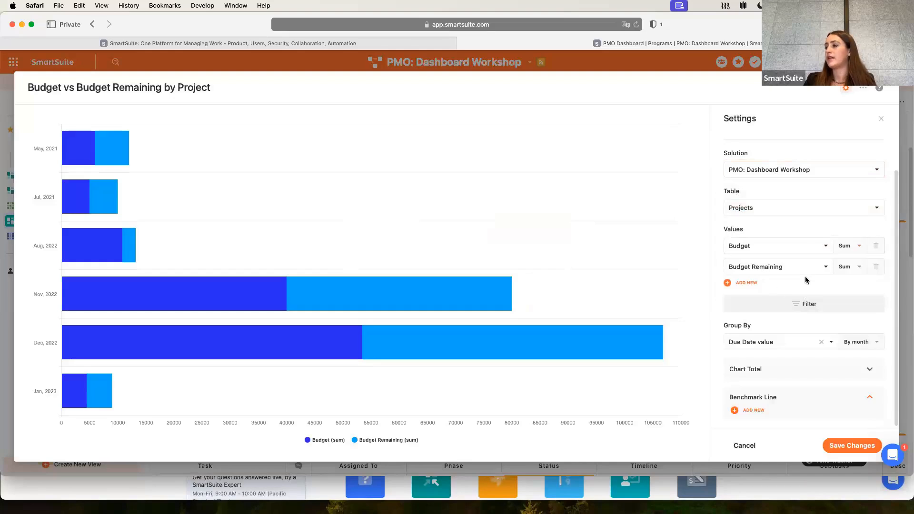
# Change the Budget vs Budget Remaining by Project chart type to a column chart with side-by-side columns
pyautogui.scroll(1, 784, 169)
pyautogui.scroll(3, 783, 169)
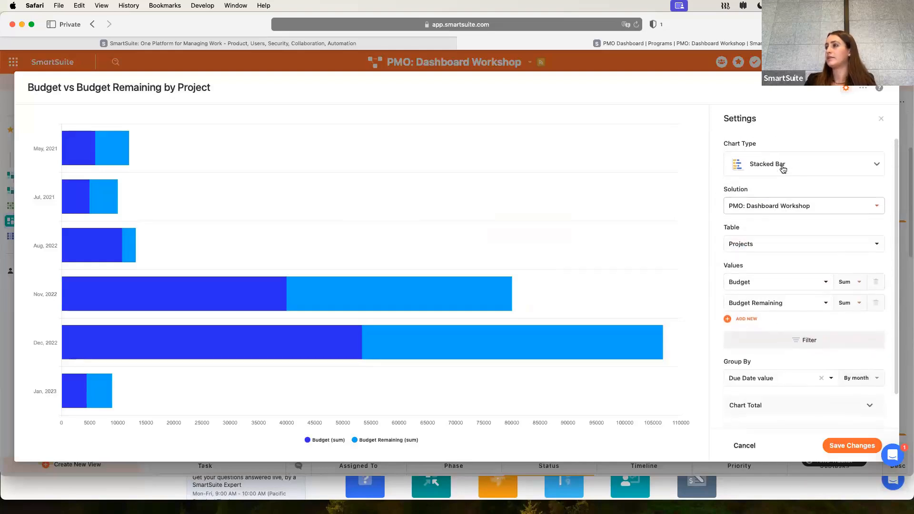
pyautogui.click(762, 163)
pyautogui.click(762, 262)
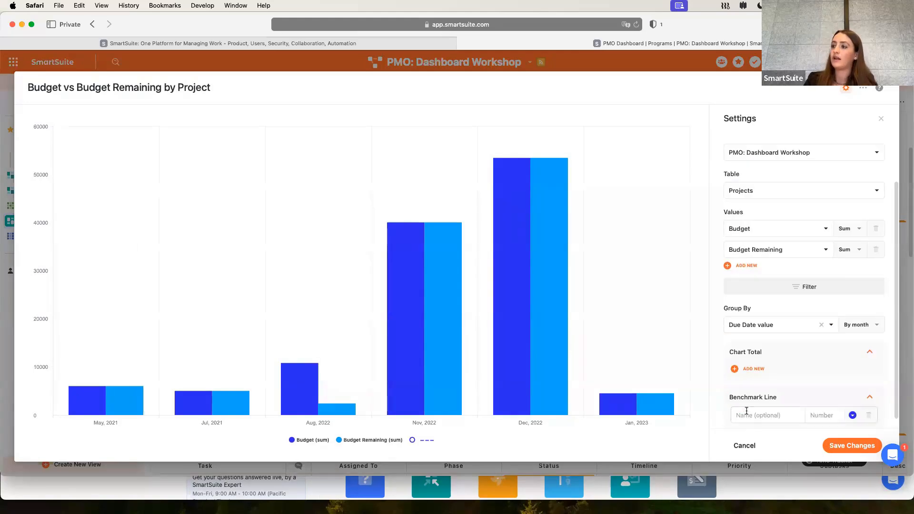
# Add a chart total showing the sum of the Budget field
pyautogui.click(751, 370)
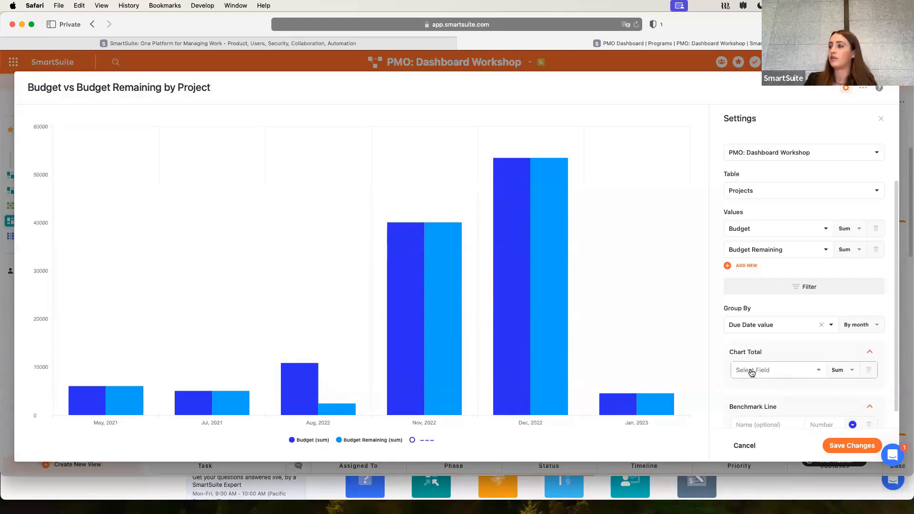
pyautogui.click(765, 372)
pyautogui.click(750, 393)
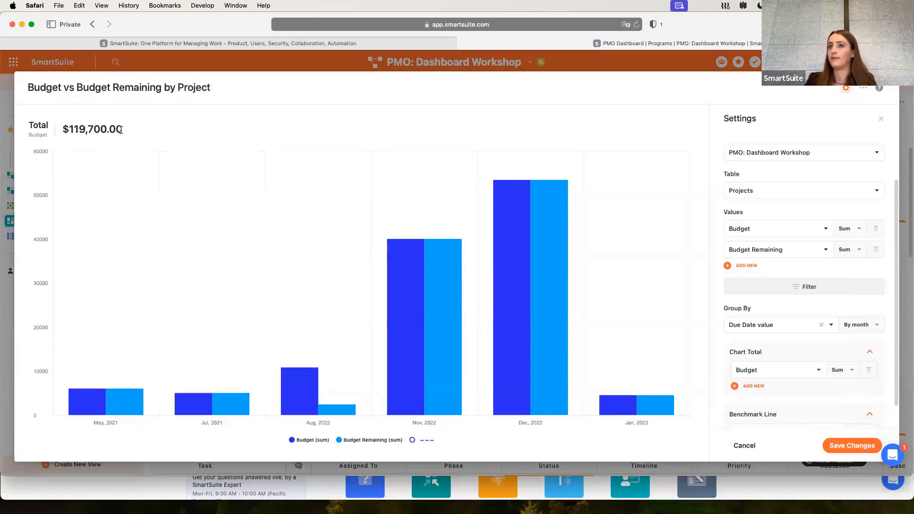
# View the empty benchmark line's name field, and leave the widget settings without keeping the changes
pyautogui.scroll(-1, 835, 274)
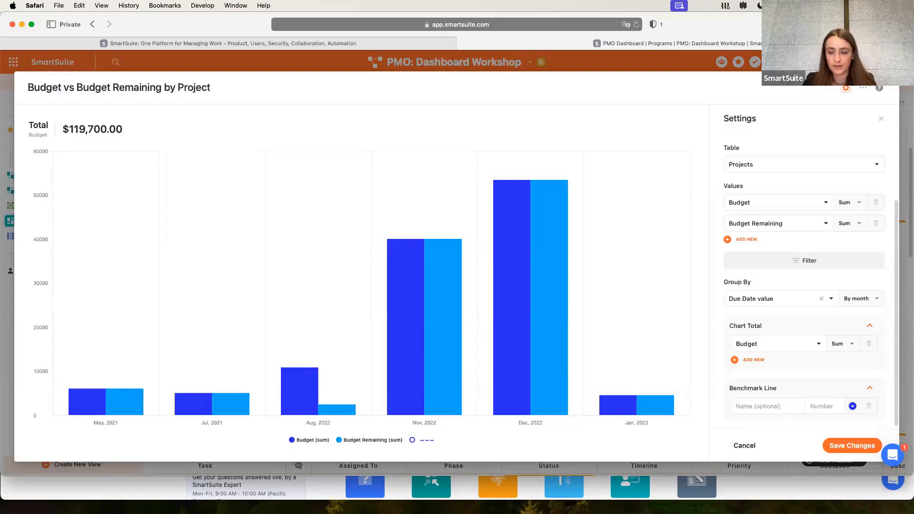
pyautogui.click(772, 408)
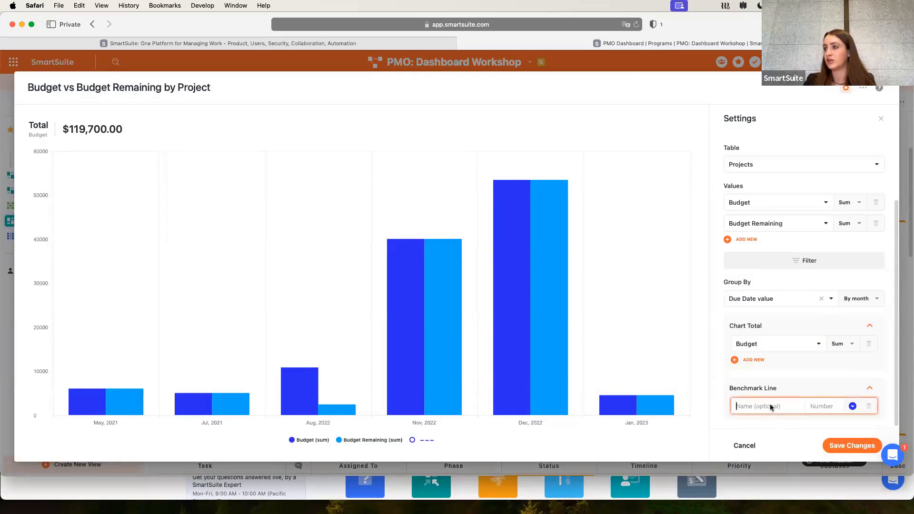
pyautogui.click(641, 424)
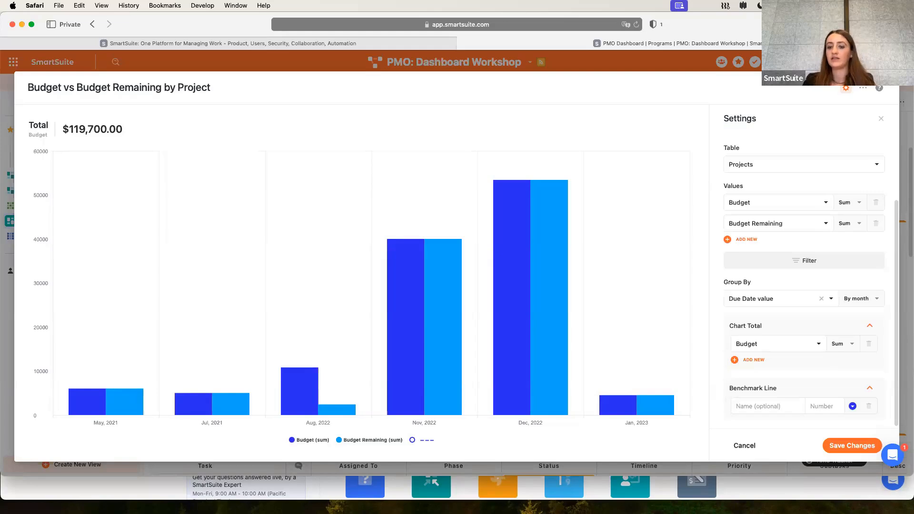
pyautogui.click(835, 446)
pyautogui.scroll(3, 478, 284)
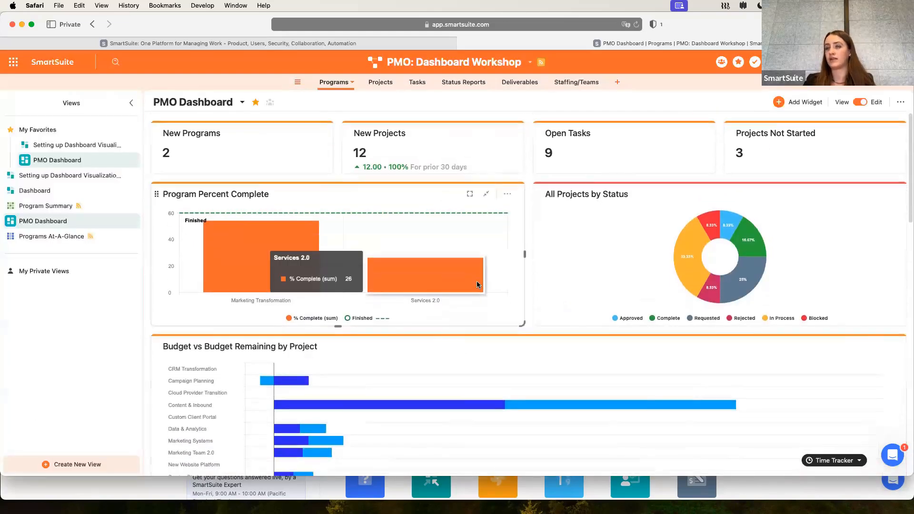
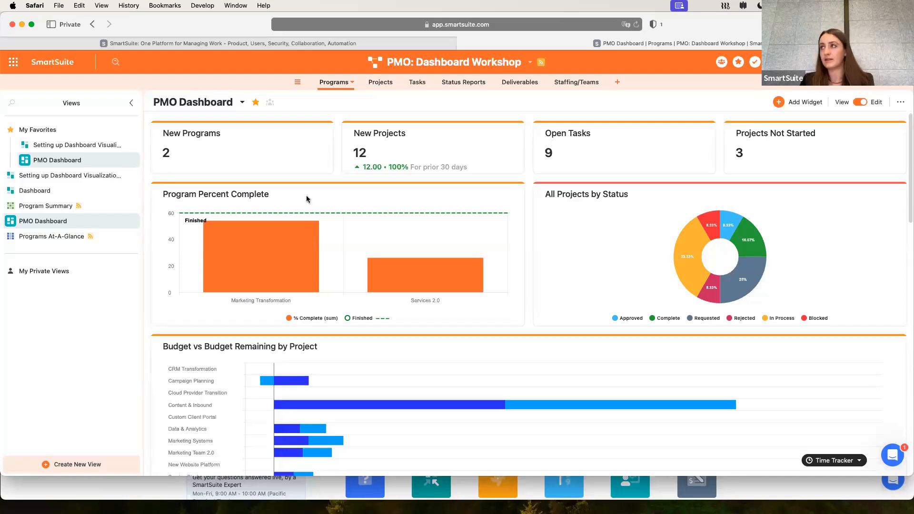
# Open the Program Percent Complete widget's settings and look at its benchmark line and filter options
pyautogui.moveTo(700, 25)
pyautogui.mouseDown()
pyautogui.moveTo(700, 39)
pyautogui.moveTo(700, 26)
pyautogui.mouseUp()
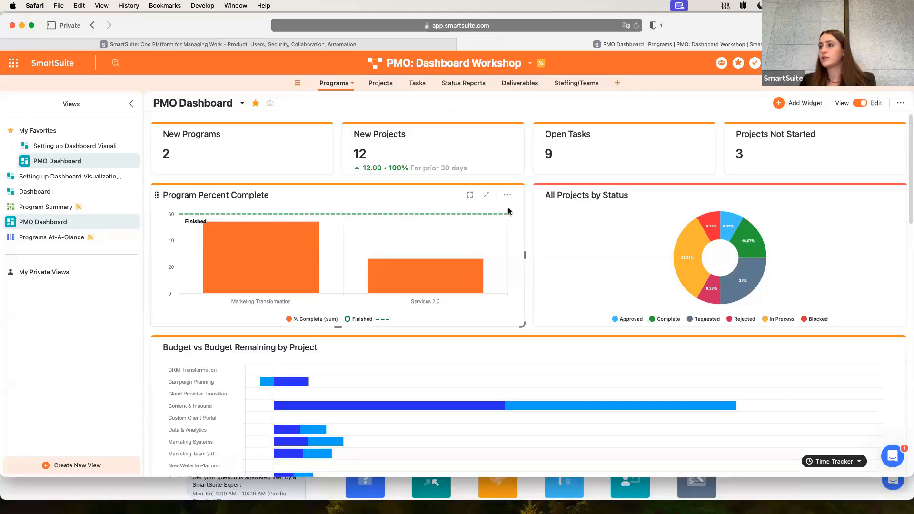
pyautogui.click(508, 195)
pyautogui.click(457, 287)
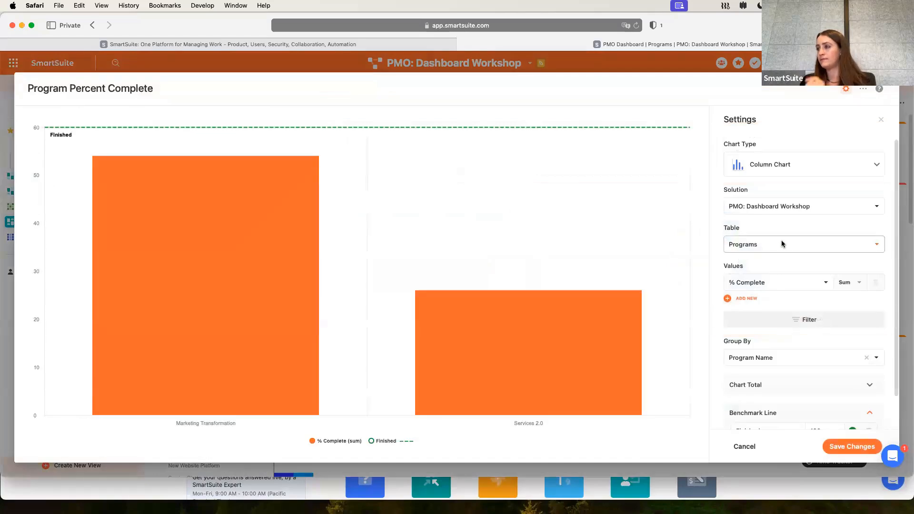
pyautogui.scroll(-2, 791, 267)
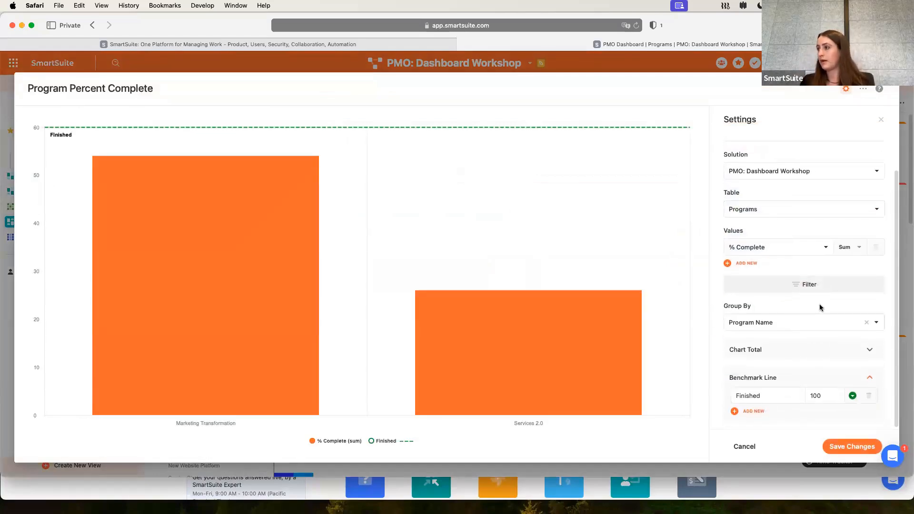
pyautogui.scroll(2, 794, 296)
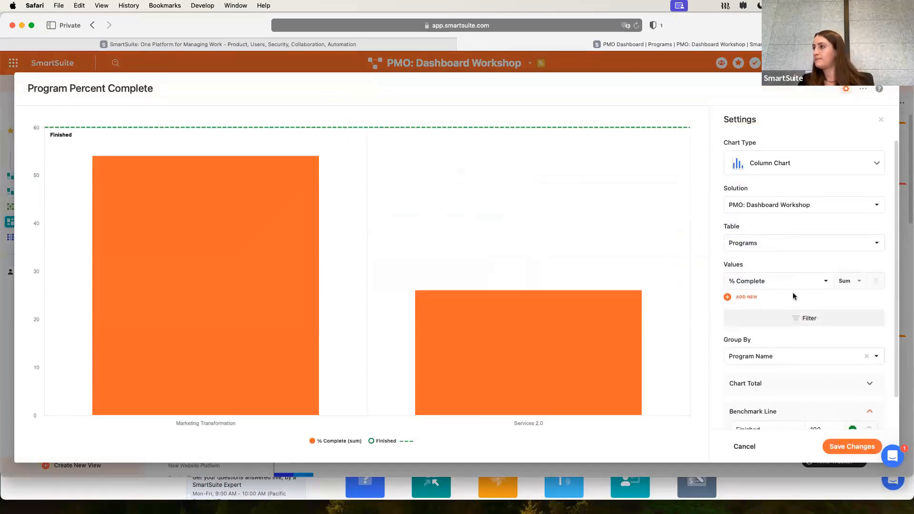
pyautogui.click(786, 316)
pyautogui.click(787, 404)
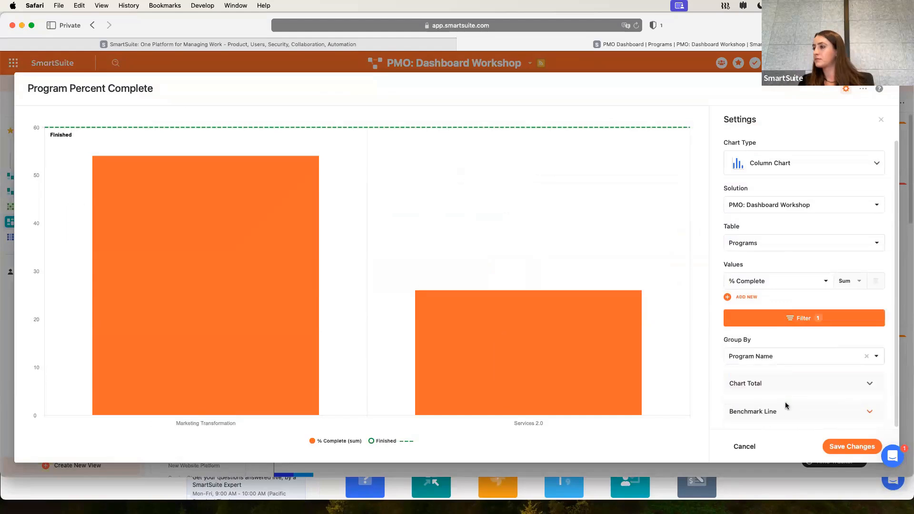
# Look over the widget's Chart Total, Group By and Benchmark Line settings, and exit without saving
pyautogui.click(816, 382)
pyautogui.click(796, 344)
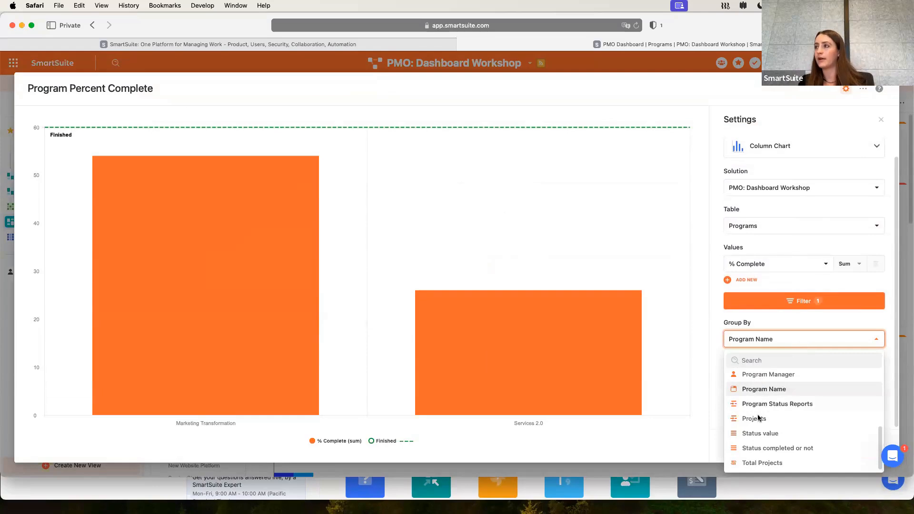
pyautogui.click(718, 428)
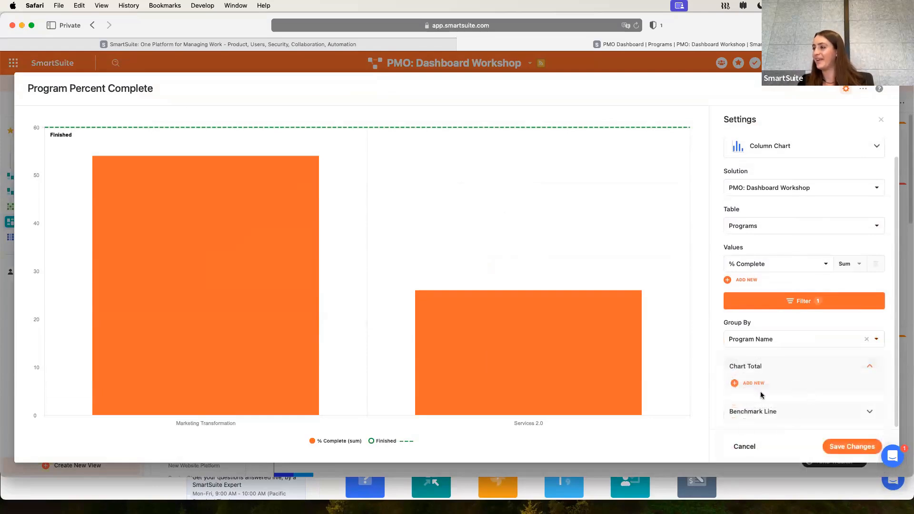
pyautogui.scroll(-2, 760, 411)
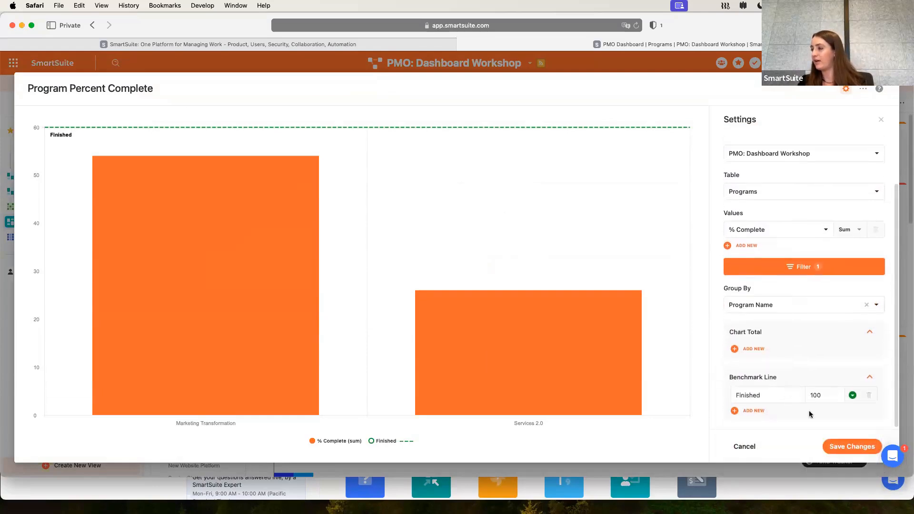
pyautogui.click(744, 446)
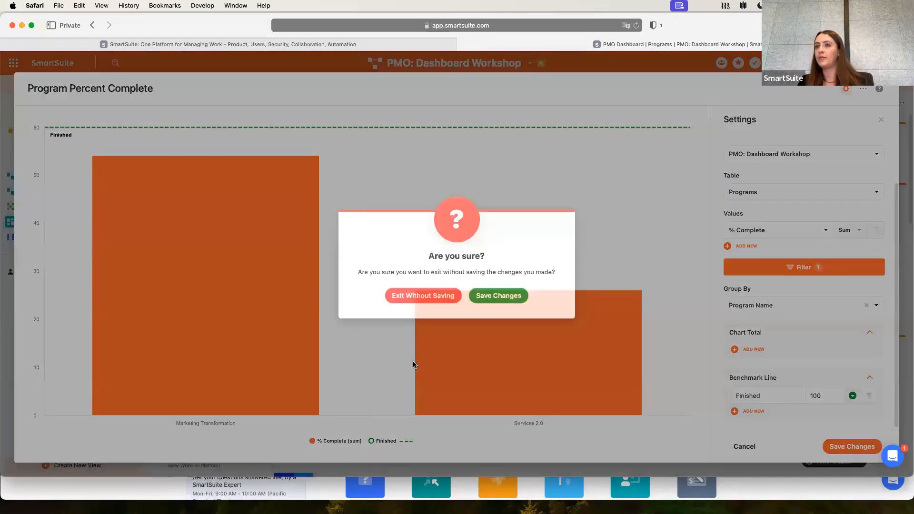
pyautogui.click(402, 296)
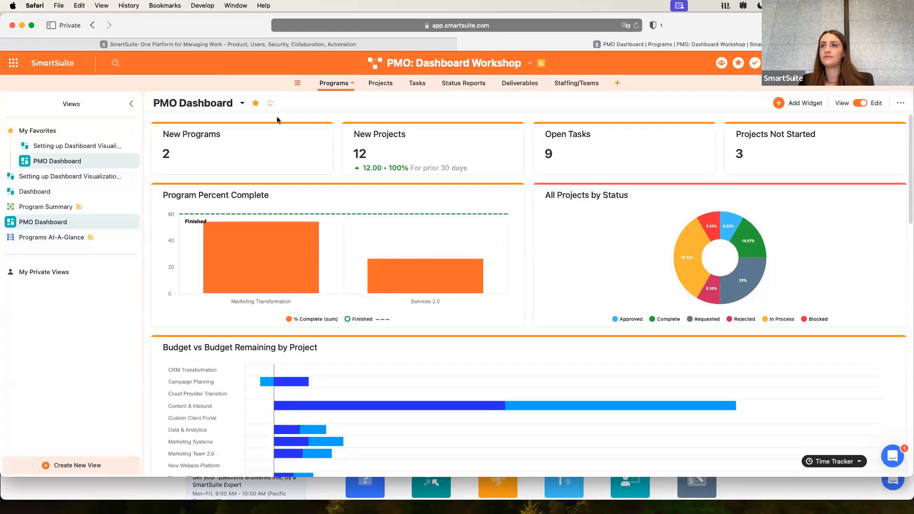
# Move the Marketing Transformation row above Services 2.0 in the Program Summary view, and return to the PMO Dashboard
pyautogui.click(53, 208)
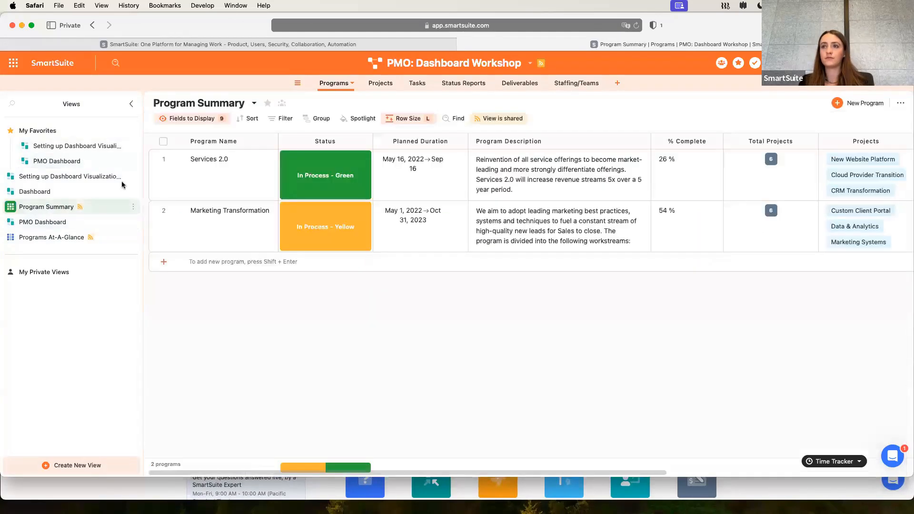
pyautogui.moveTo(153, 210); pyautogui.dragTo(153, 161)
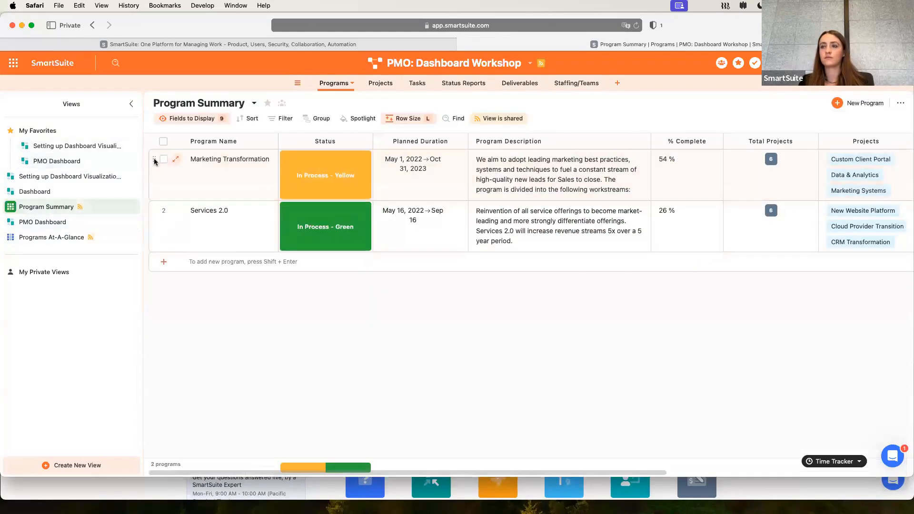
pyautogui.click(72, 192)
pyautogui.click(82, 162)
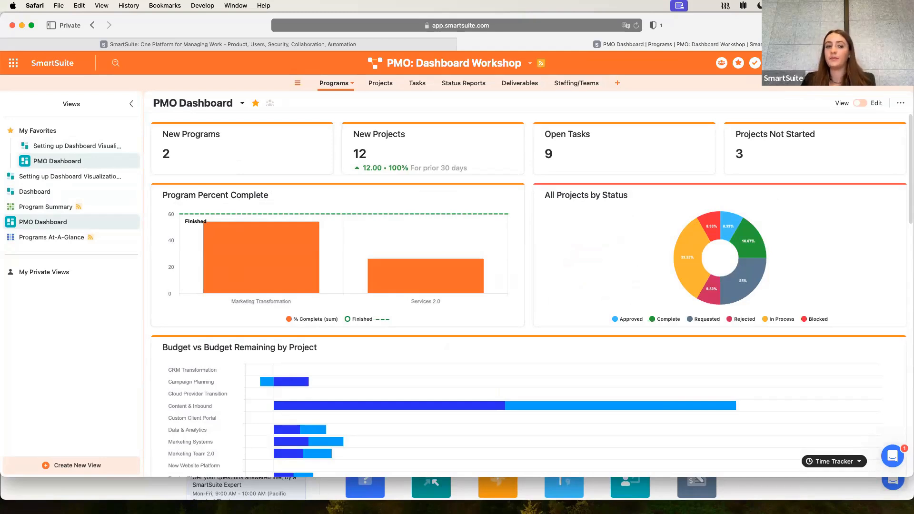
# Set the PMO: Dashboard Workshop solution's permissions to Advanced permissions
pyautogui.click(507, 62)
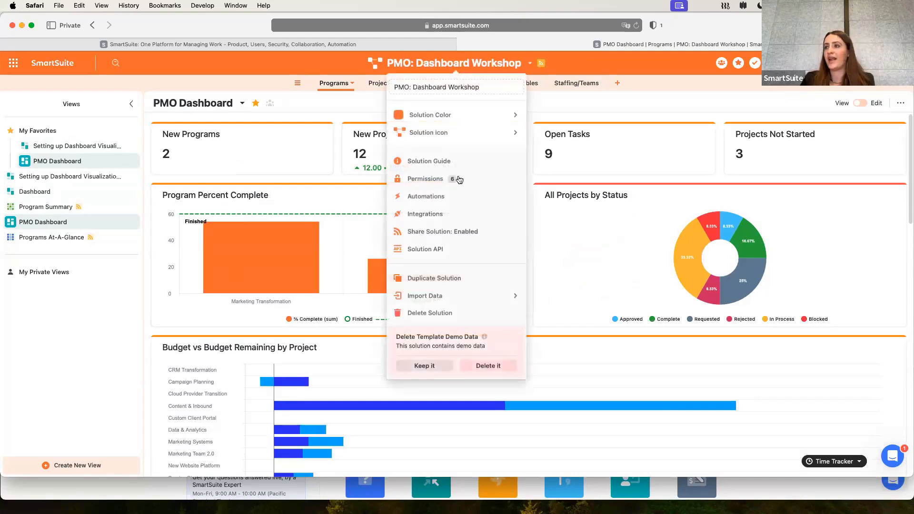
pyautogui.click(436, 180)
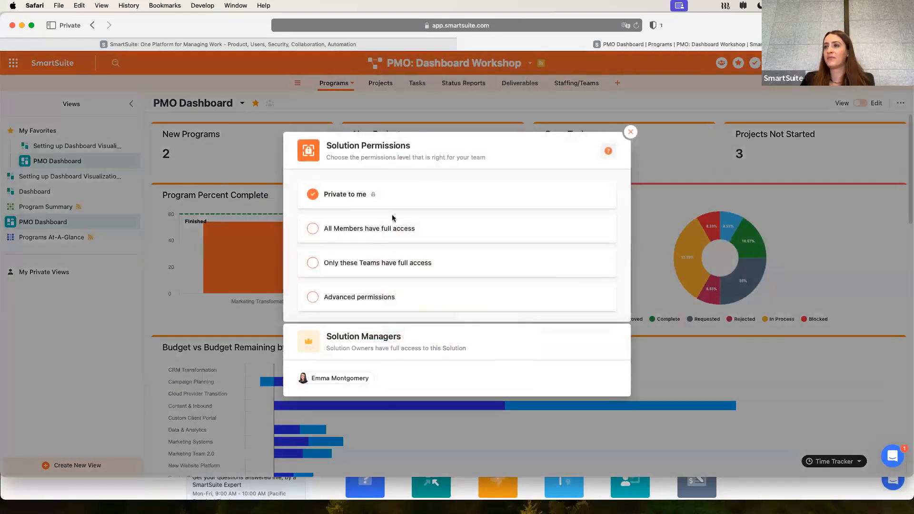
pyautogui.click(313, 301)
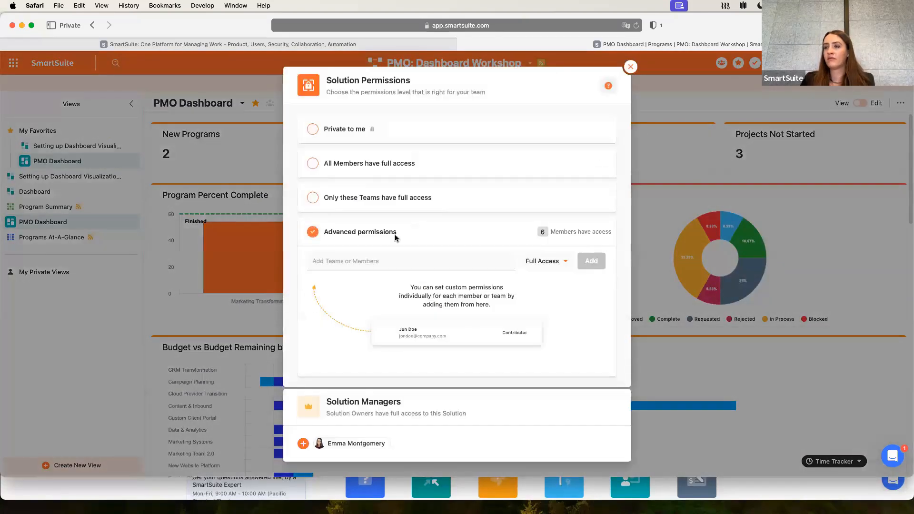
# Pick a member to receive Full Access to the solution, and close the permissions without adding them
pyautogui.click(393, 261)
pyautogui.click(367, 310)
pyautogui.click(546, 263)
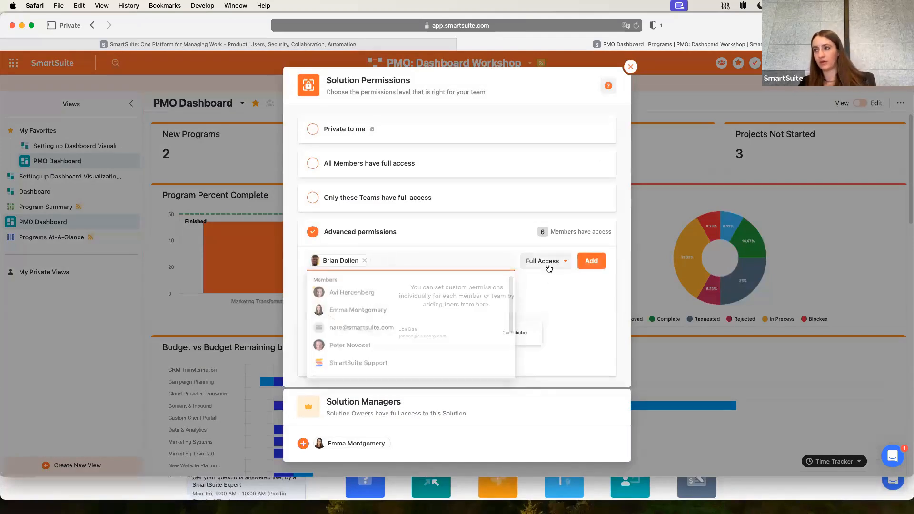
pyautogui.click(558, 352)
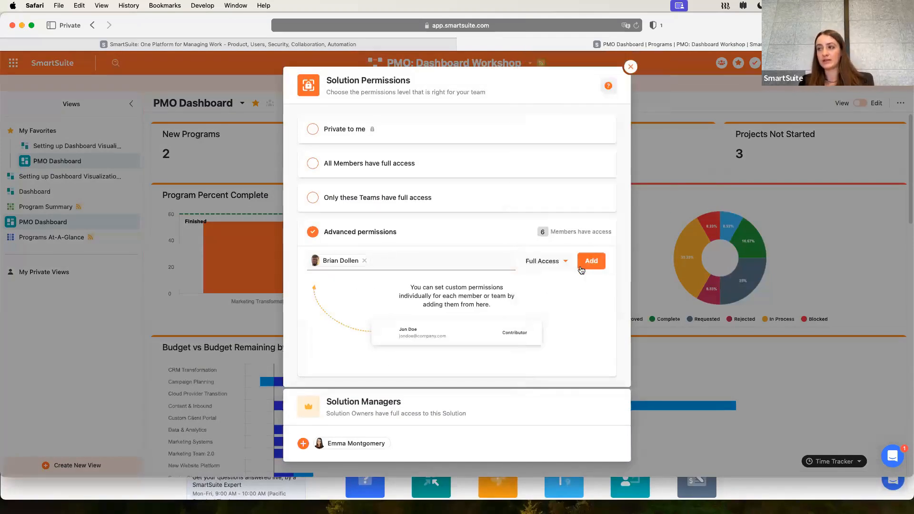
pyautogui.click(630, 68)
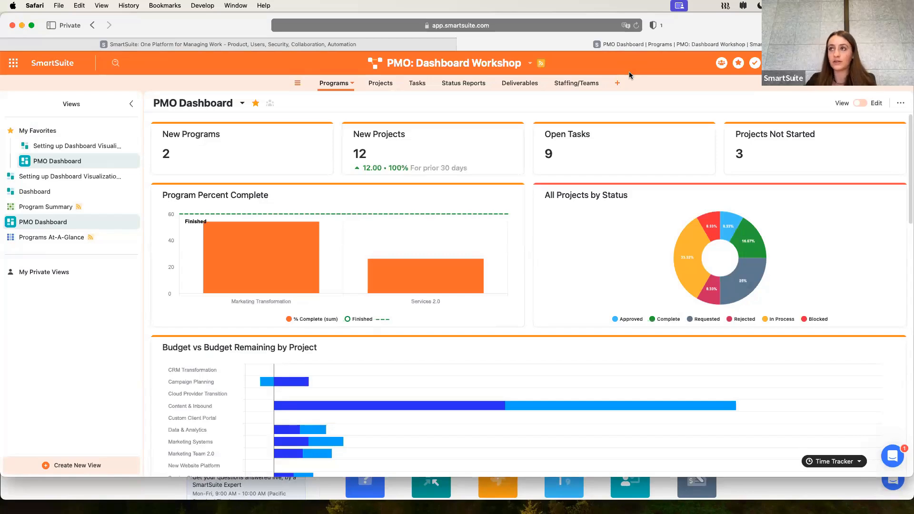
pyautogui.click(452, 63)
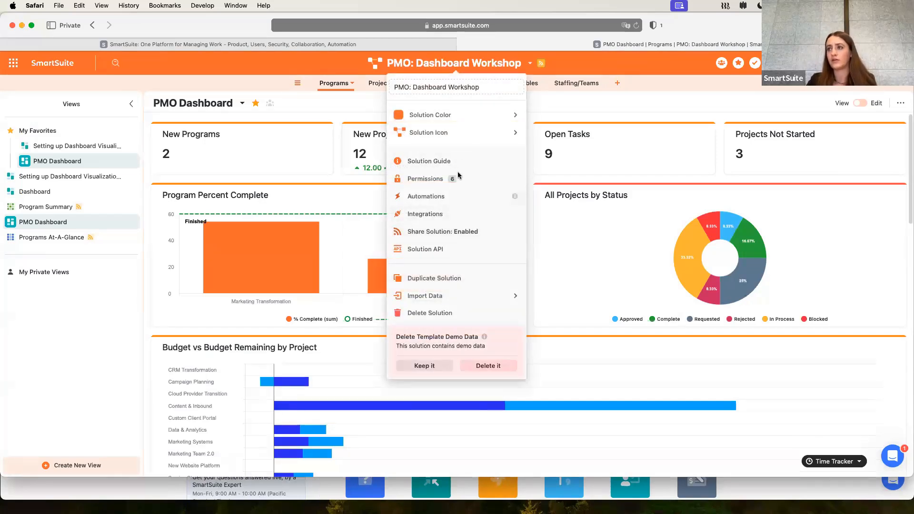
pyautogui.click(458, 195)
pyautogui.click(690, 130)
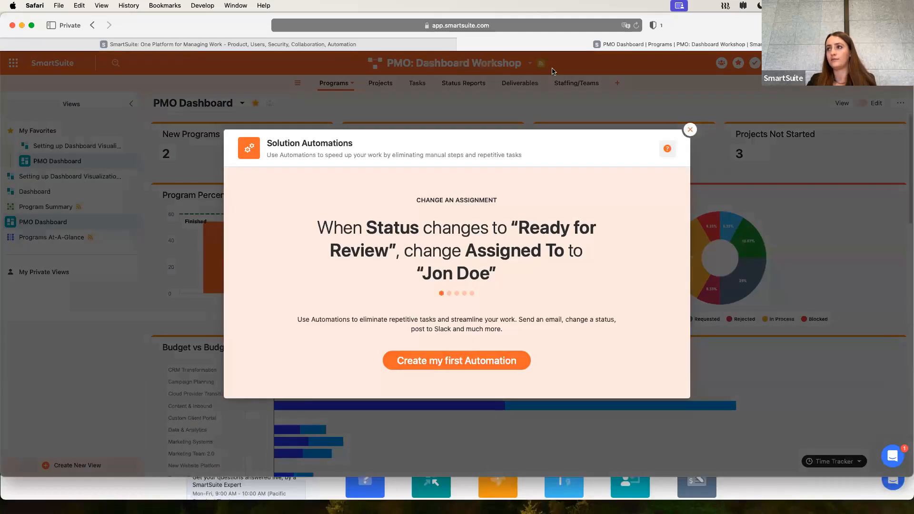
# Look over the access levels offered for members under the solution's advanced permissions, and leave without choosing one
pyautogui.click(532, 64)
pyautogui.click(445, 178)
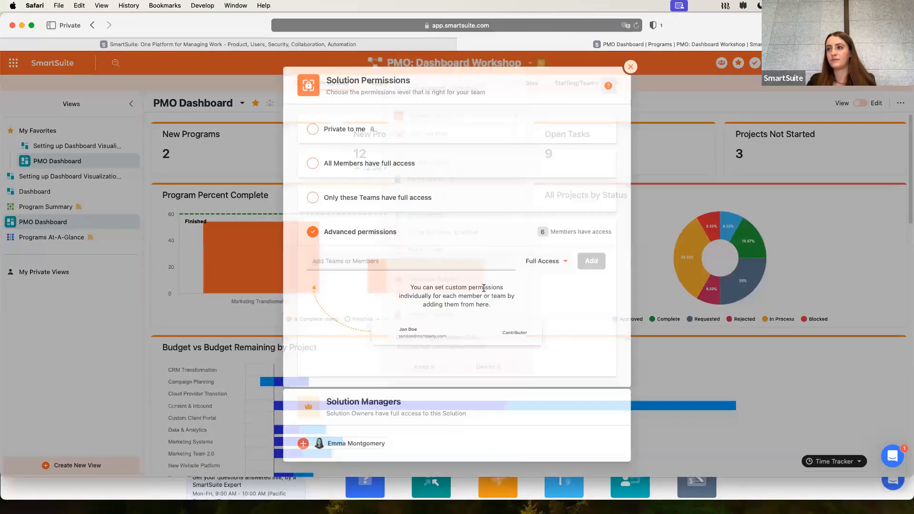
pyautogui.click(566, 257)
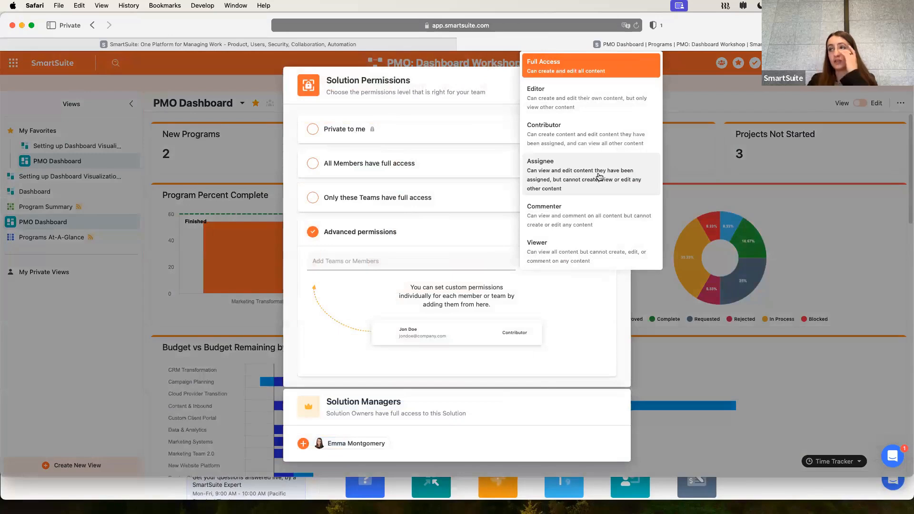
pyautogui.click(706, 106)
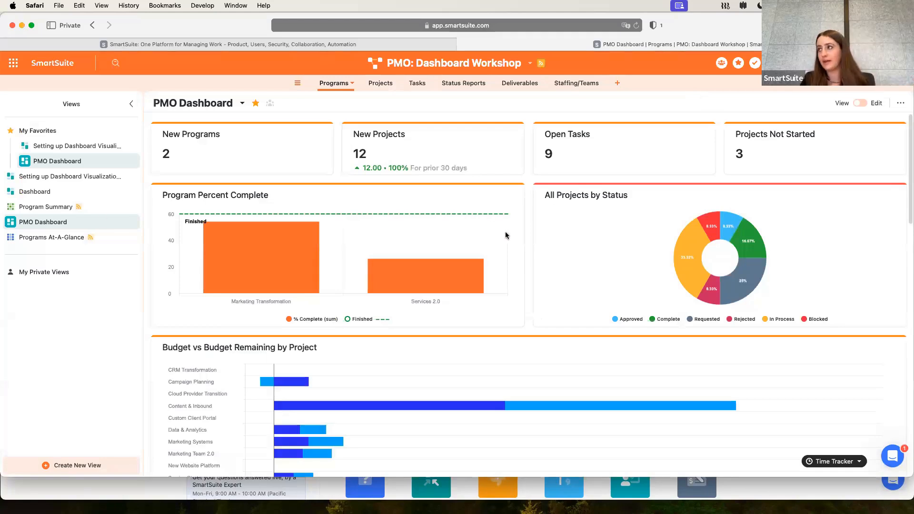
# Export the PMO Dashboard as a PDF with Letter paper size, Portrait layout and Normal font size
pyautogui.click(900, 104)
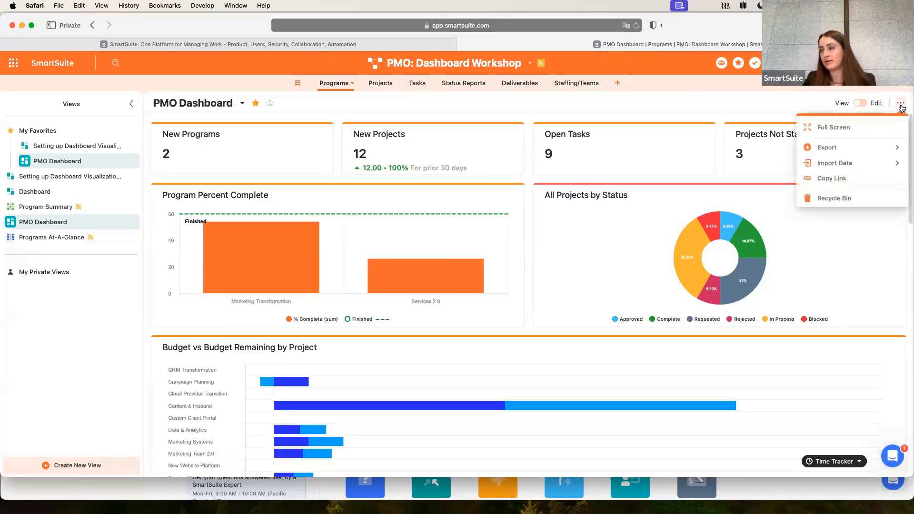
pyautogui.moveTo(857, 149)
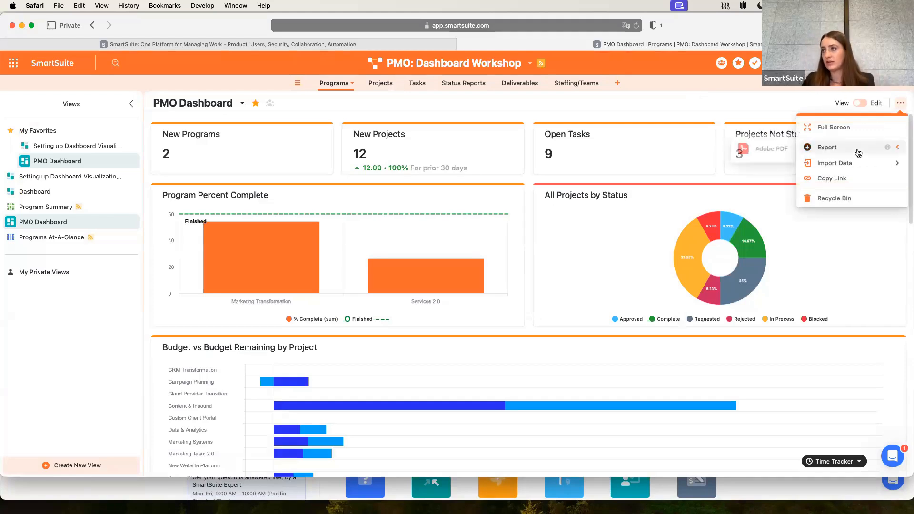
pyautogui.click(785, 150)
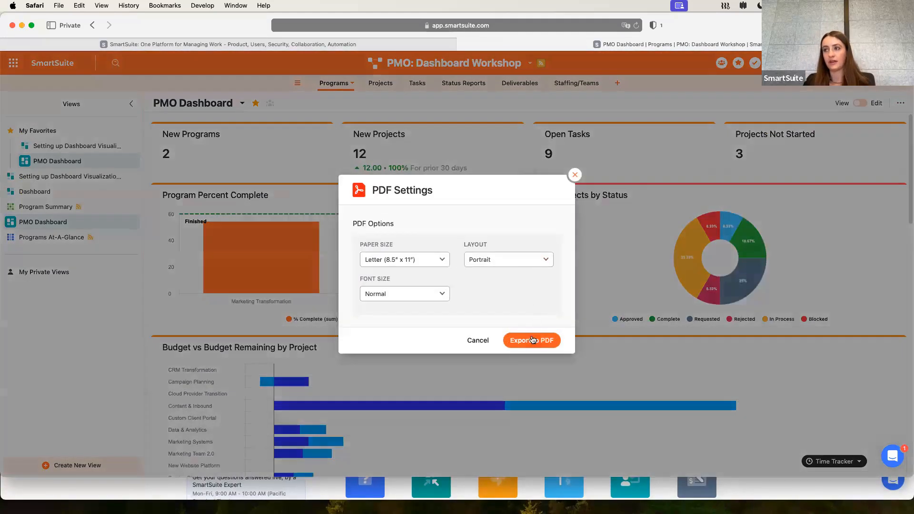
pyautogui.click(532, 340)
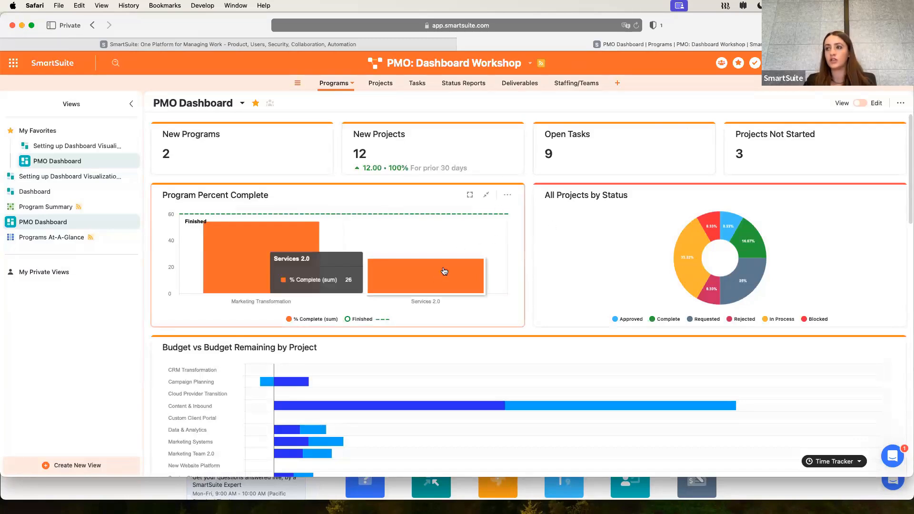
# Look through the PMO Dashboard's charts, its Data Schema diagram and the Upcoming Due Tasks table
pyautogui.click(391, 275)
pyautogui.click(646, 70)
pyautogui.scroll(-18, 336, 311)
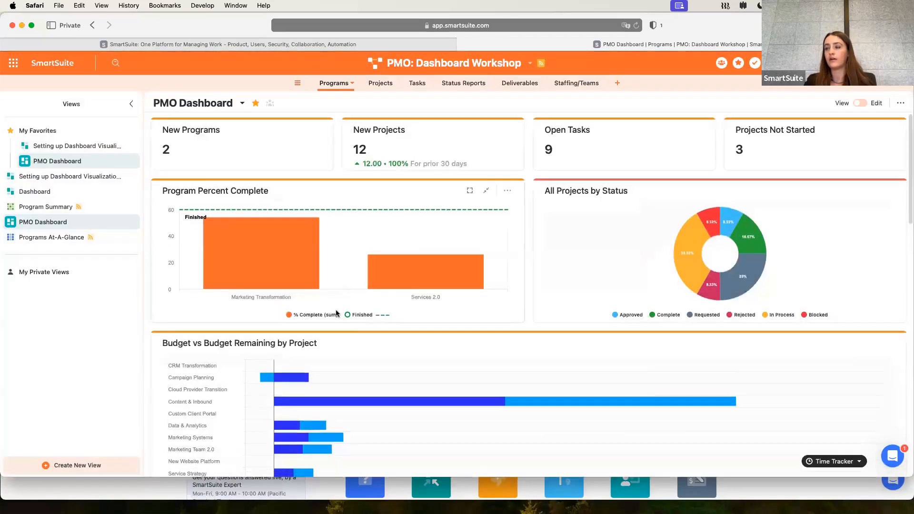
pyautogui.scroll(5, 337, 310)
pyautogui.scroll(-5, 337, 312)
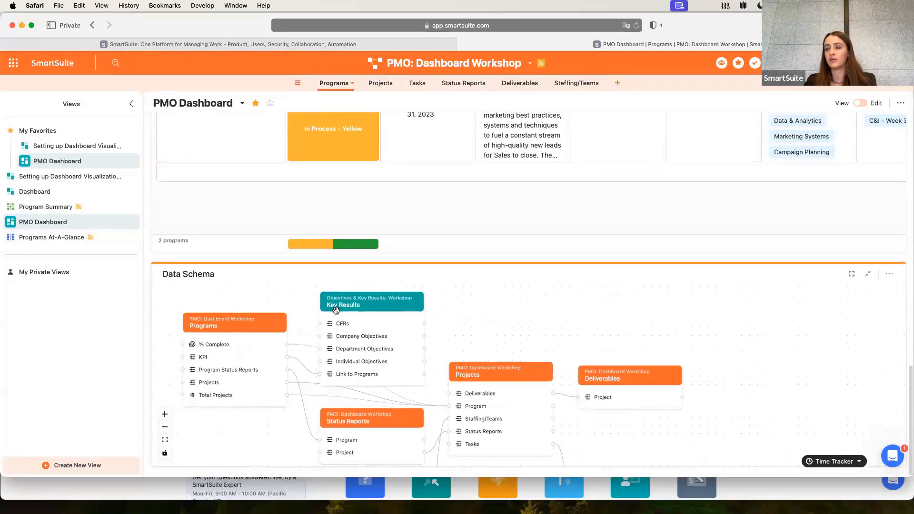
pyautogui.scroll(15, 425, 250)
pyautogui.scroll(12, 425, 254)
pyautogui.scroll(-13, 495, 300)
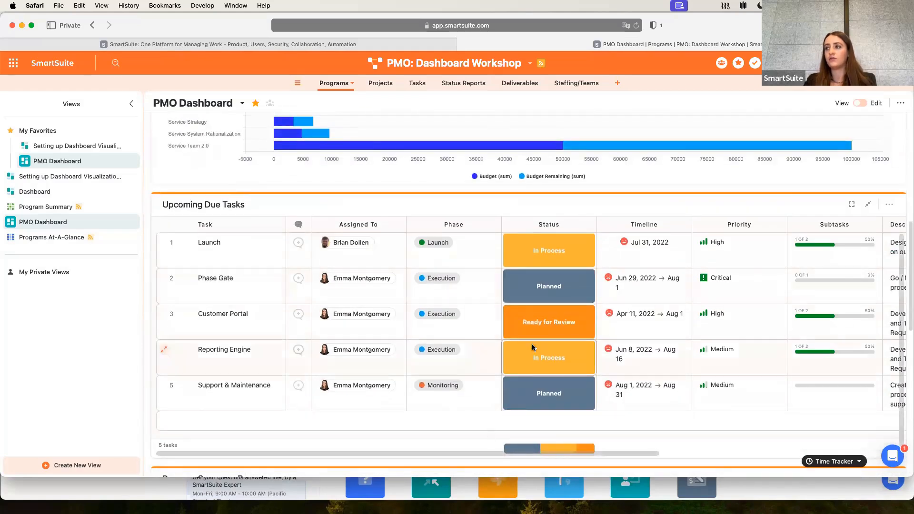
pyautogui.hscroll(10, 533, 344)
pyautogui.hscroll(-10, 535, 404)
pyautogui.scroll(3, 536, 404)
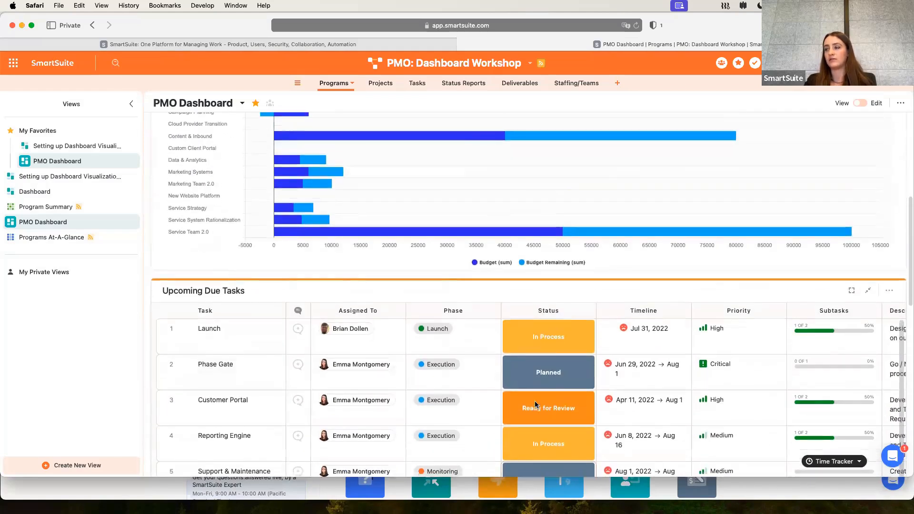
pyautogui.scroll(-5, 905, 130)
# Turn on dashboard editing, open the settings of the Upcoming Due Tasks widget and look over its columns
pyautogui.click(860, 102)
pyautogui.click(889, 153)
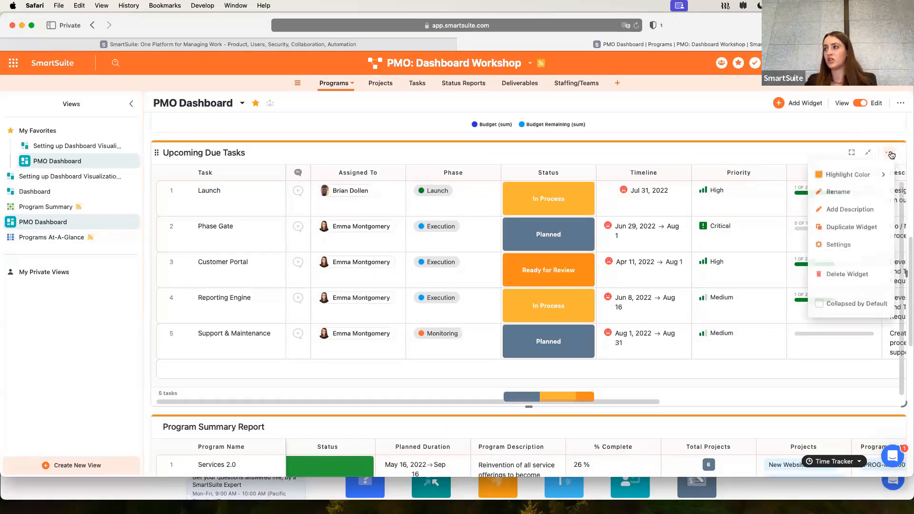
pyautogui.click(838, 246)
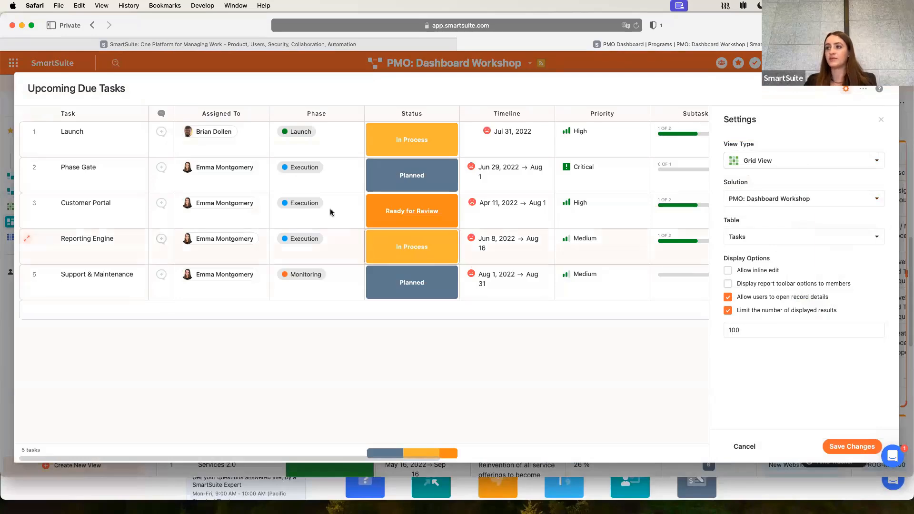
pyautogui.hscroll(8, 669, 276)
pyautogui.hscroll(-8, 668, 277)
# Allow inline editing in the Upcoming Due Tasks widget, leave report toolbar options hidden from members, and save the changes
pyautogui.click(729, 270)
pyautogui.click(728, 284)
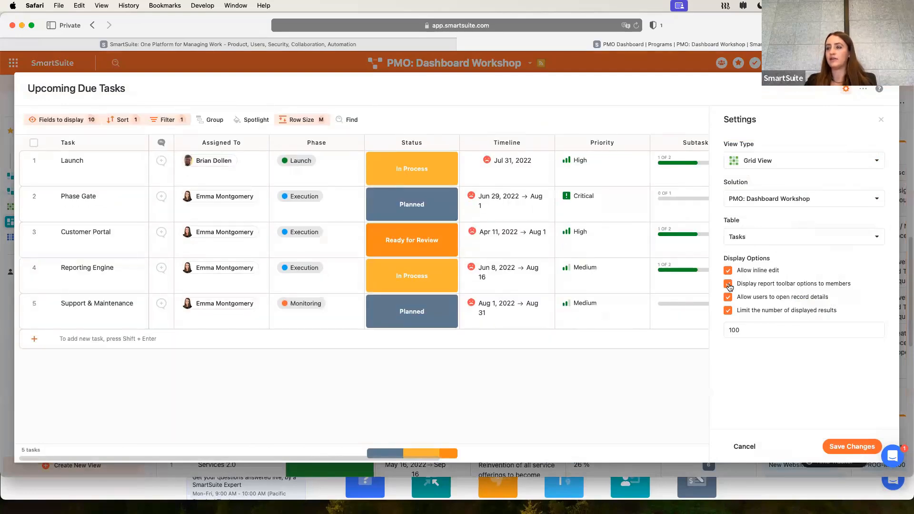
pyautogui.click(729, 284)
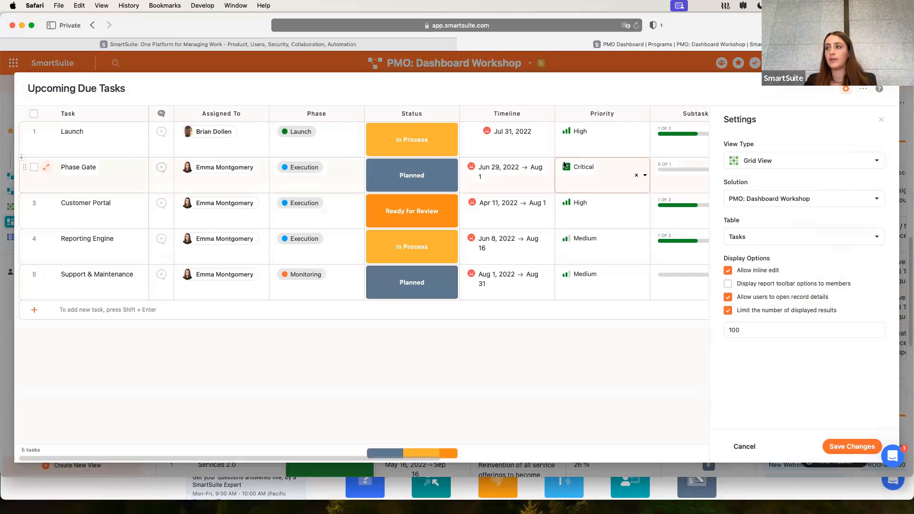
pyautogui.hscroll(3, 563, 166)
pyautogui.hscroll(10, 563, 165)
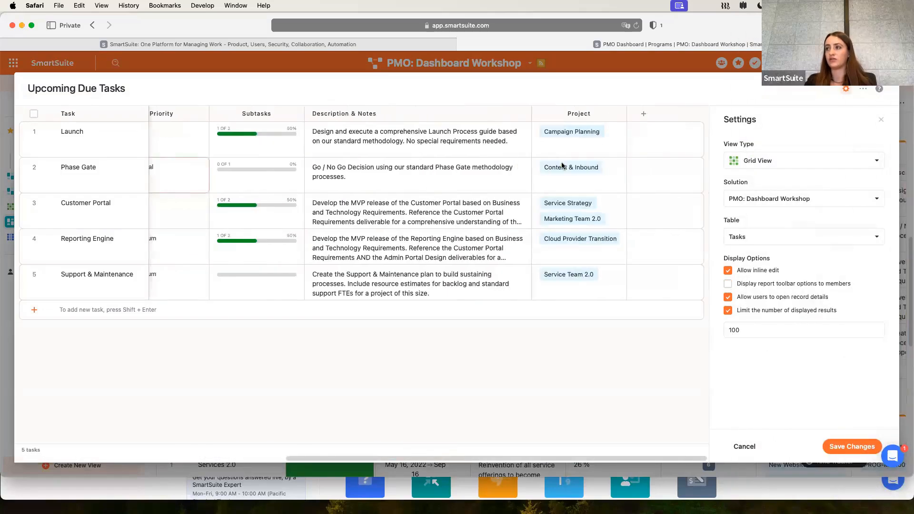
pyautogui.hscroll(-10, 592, 166)
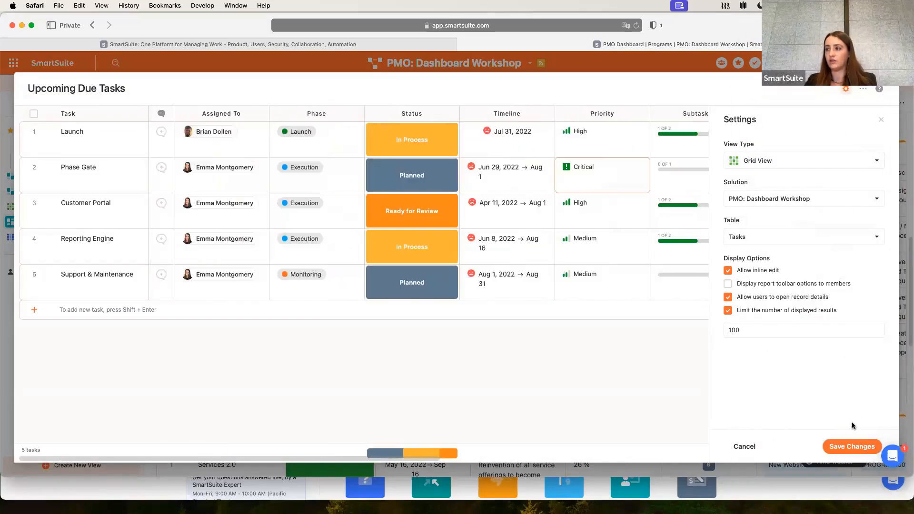
pyautogui.click(852, 447)
# Examine the Upcoming Due Tasks table on the dashboard and the linked tables in the Data Schema diagram
pyautogui.scroll(-1, 849, 305)
pyautogui.scroll(5, 849, 305)
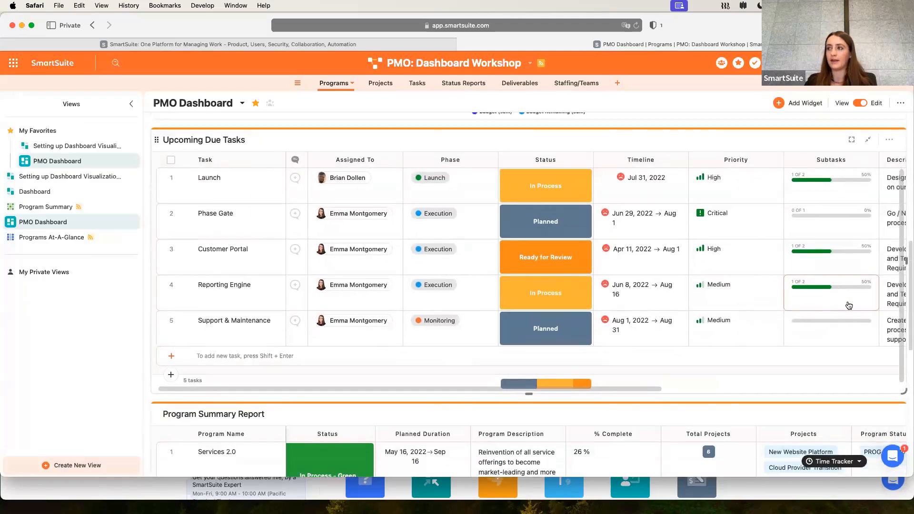
pyautogui.scroll(1, 850, 306)
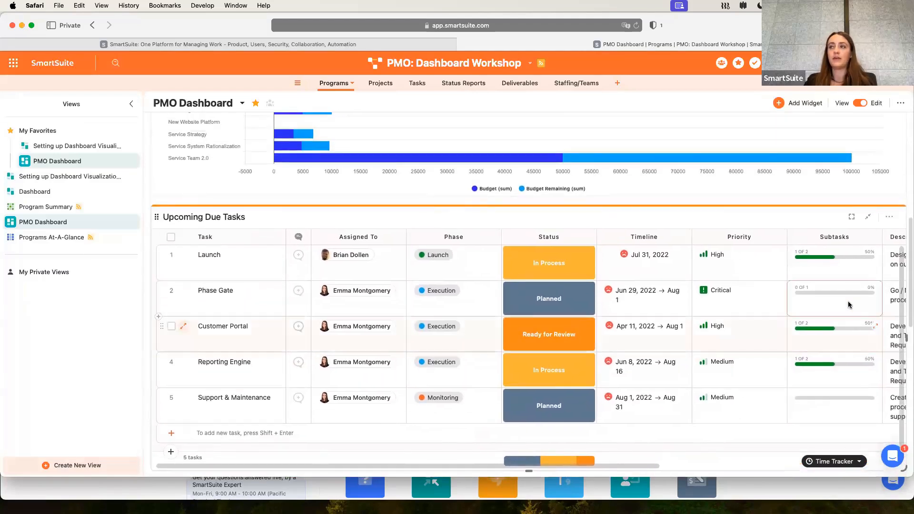
pyautogui.scroll(-3, 849, 306)
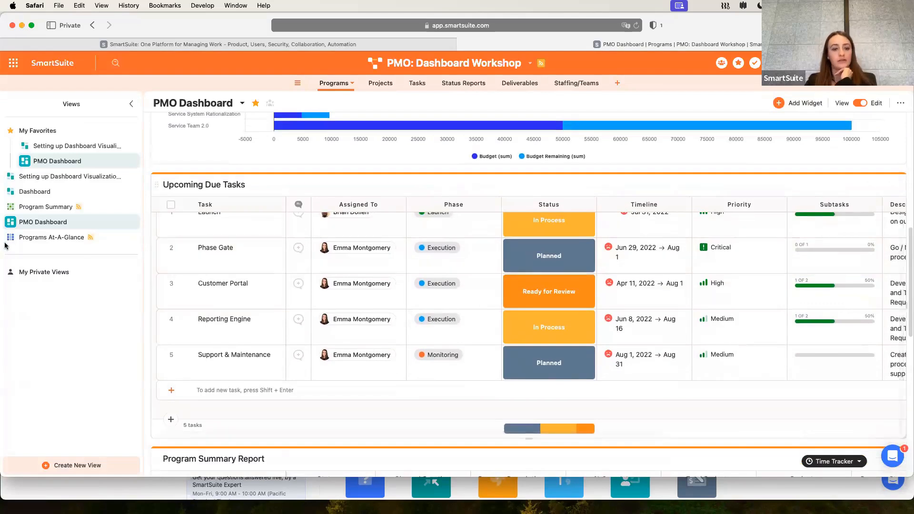
pyautogui.scroll(-5, 328, 438)
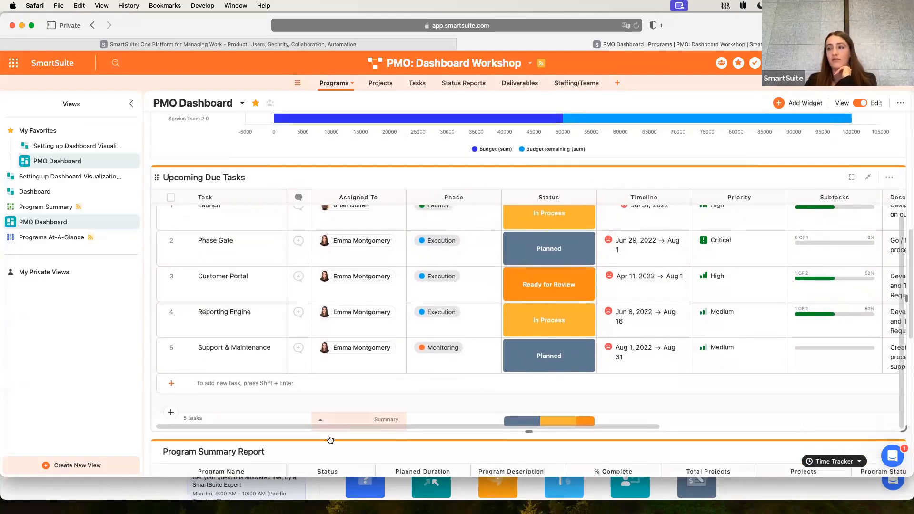
pyautogui.scroll(-10, 328, 439)
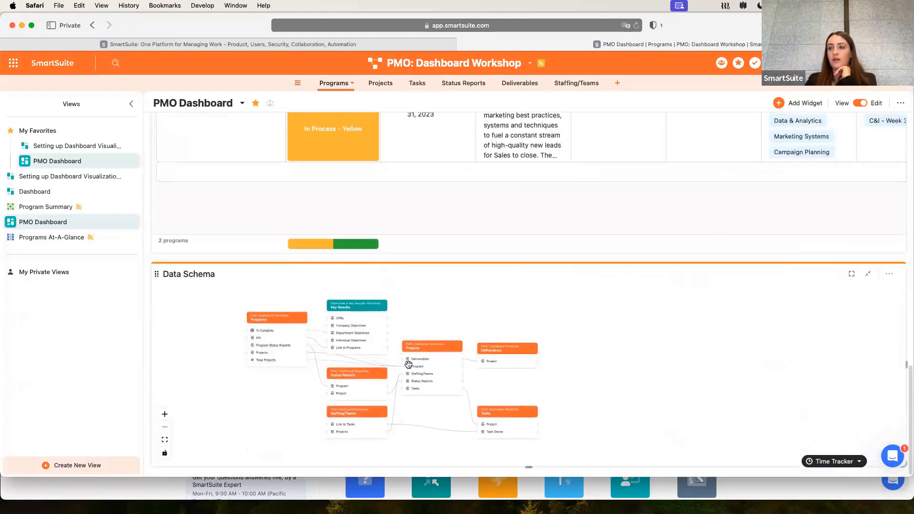
pyautogui.scroll(2, 439, 327)
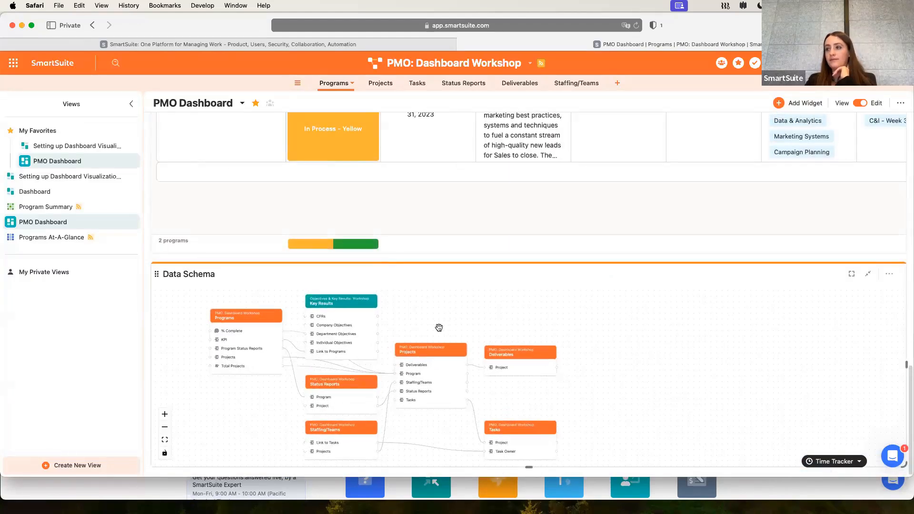
pyautogui.scroll(2, 522, 335)
pyautogui.scroll(3, 392, 355)
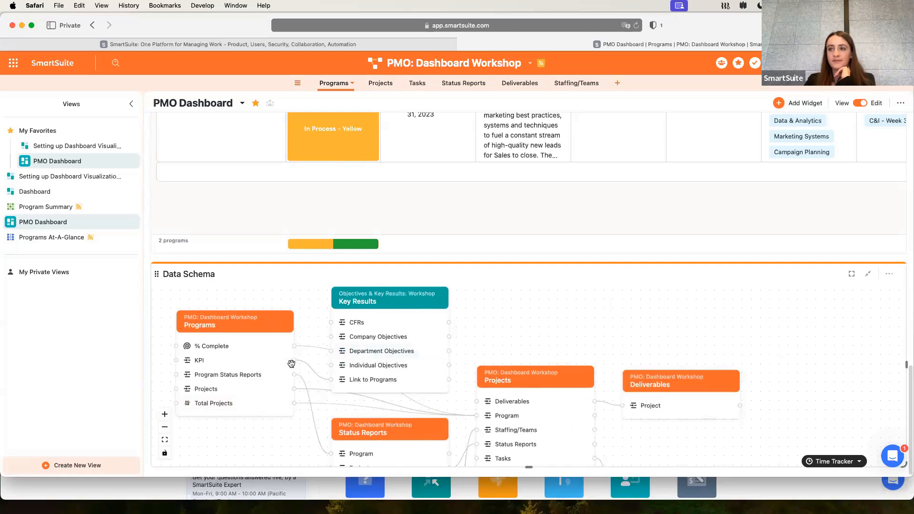
# Zoom out the Data Schema diagram to look over the linked tables
pyautogui.scroll(-1, 354, 380)
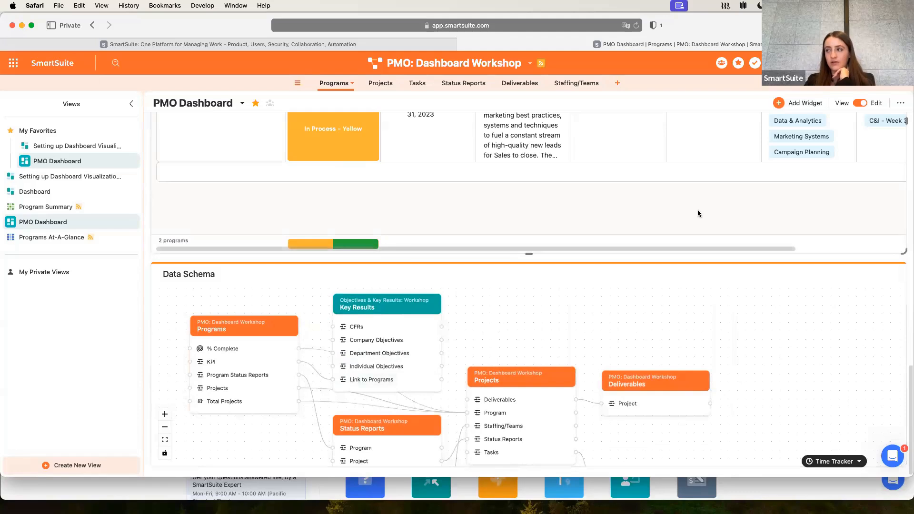
pyautogui.scroll(-2, 667, 288)
pyautogui.moveTo(773, 327); pyautogui.dragTo(722, 327)
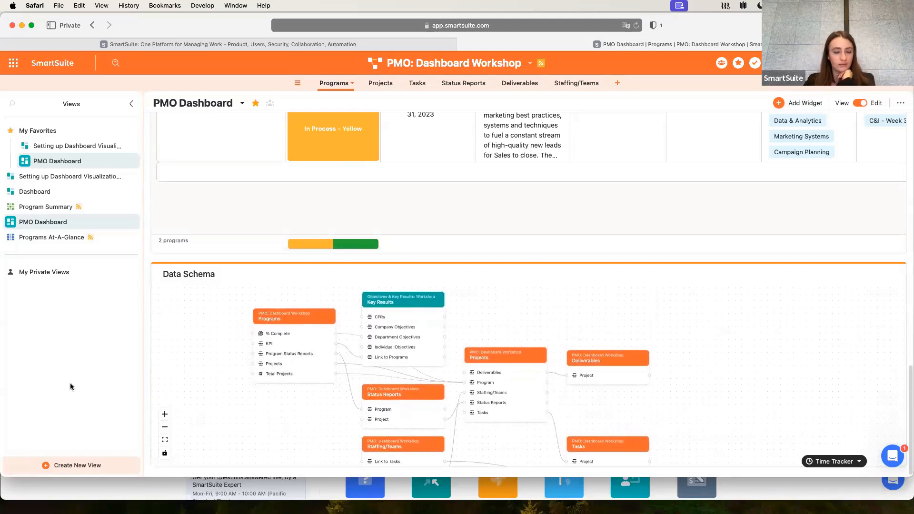
# Search the widget library for "data" to find the Data Schema widget, and open the options of the dashboard's Data Schema widget
pyautogui.click(788, 104)
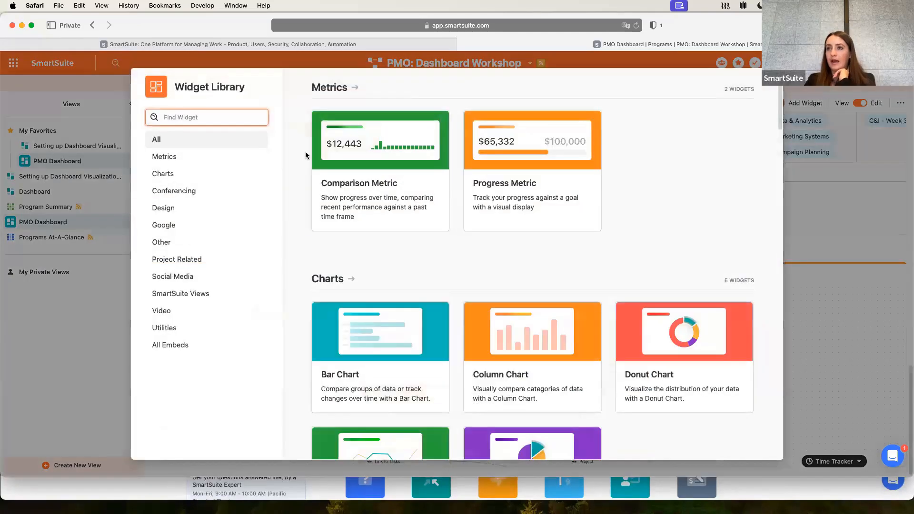
pyautogui.write('data')
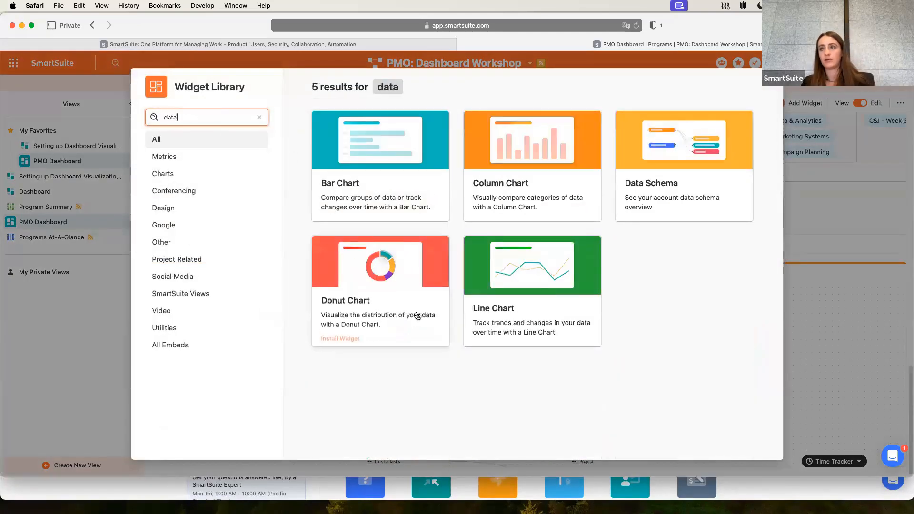
pyautogui.click(625, 209)
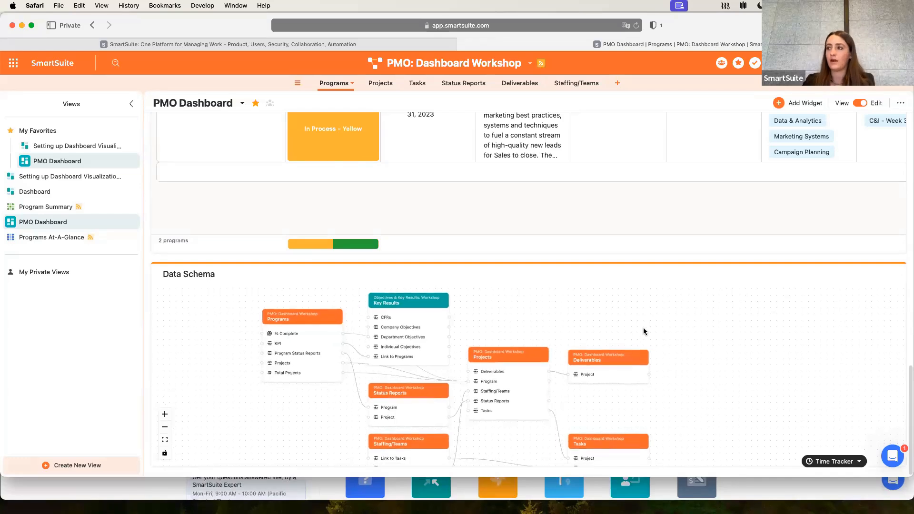
pyautogui.click(890, 275)
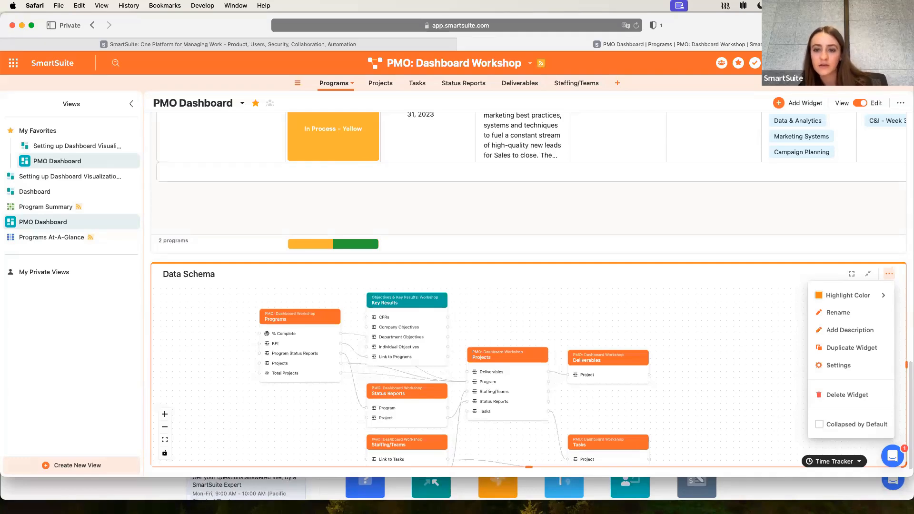
# Look through the Programs dashboards, ending with the charts and report tables of the PMO Dashboard
pyautogui.scroll(15, 533, 242)
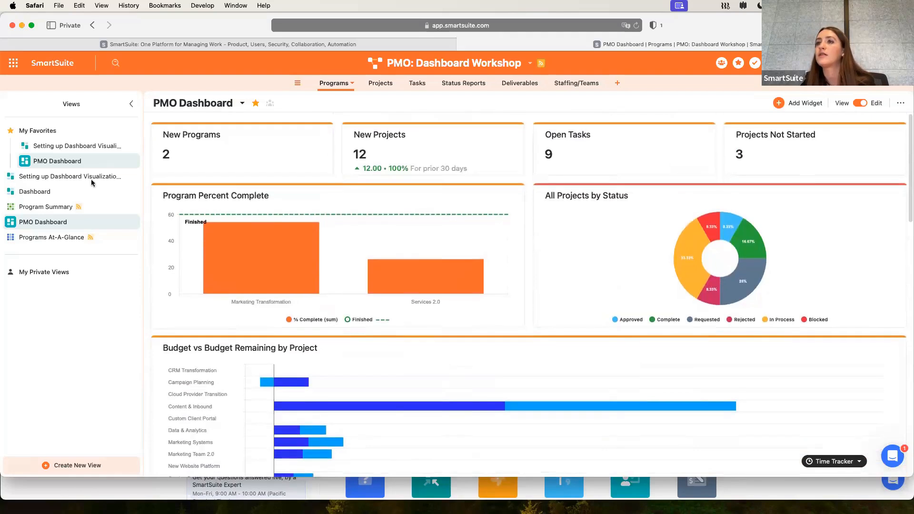
pyautogui.click(51, 193)
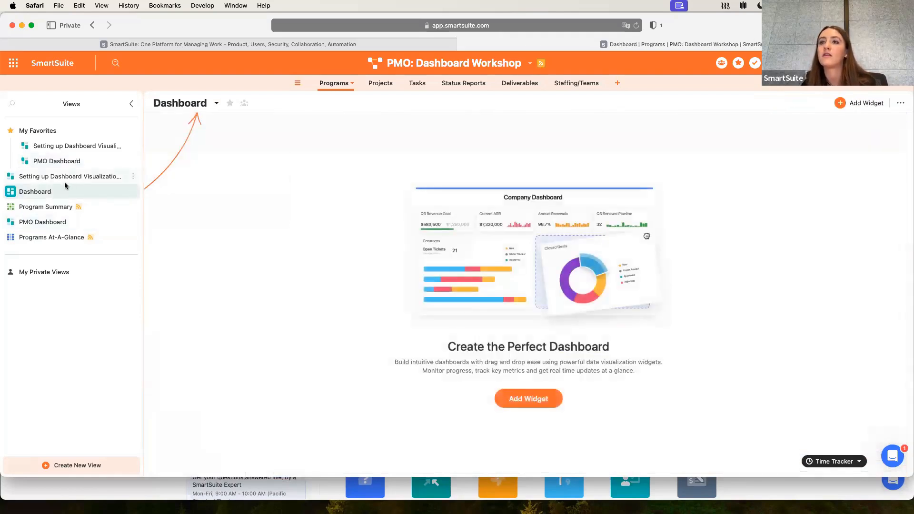
pyautogui.click(119, 176)
pyautogui.click(56, 227)
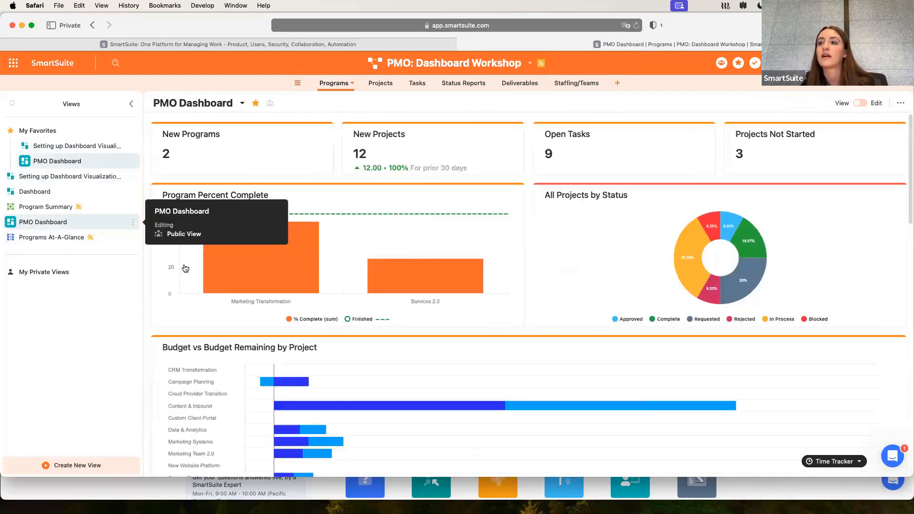
pyautogui.scroll(-14, 243, 340)
pyautogui.scroll(6, 243, 341)
pyautogui.scroll(-15, 242, 341)
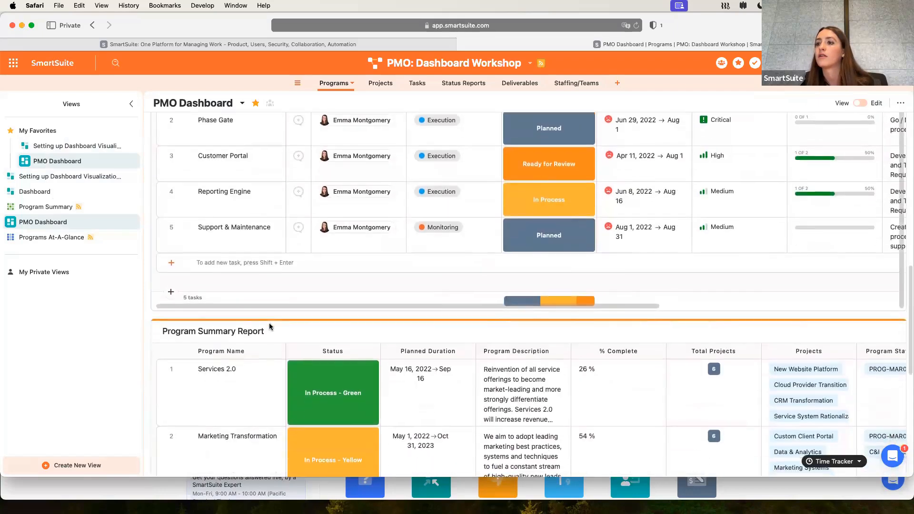
# Turn on dashboard editing and start a Column Chart widget that counts Project Name from the Projects table
pyautogui.click(860, 103)
pyautogui.click(804, 103)
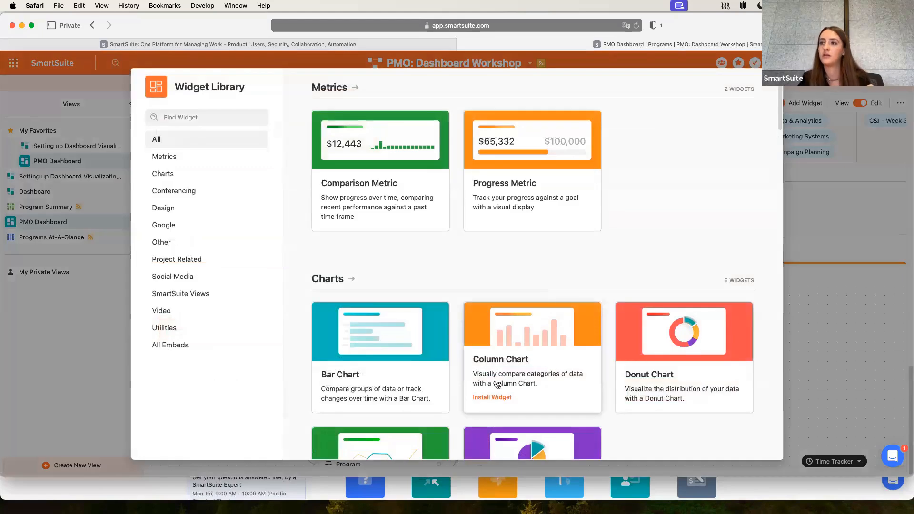
pyautogui.click(493, 396)
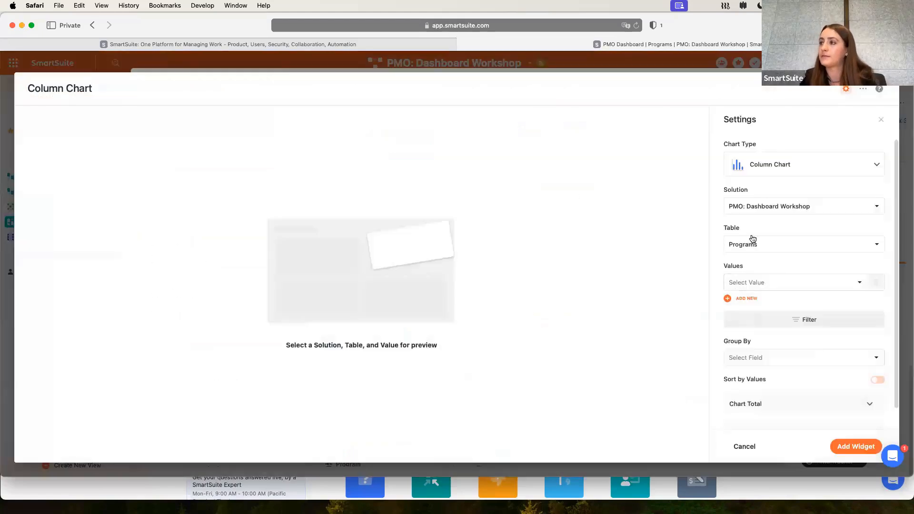
pyautogui.click(751, 243)
pyautogui.click(757, 284)
pyautogui.click(761, 281)
pyautogui.scroll(-2, 747, 351)
pyautogui.click(750, 406)
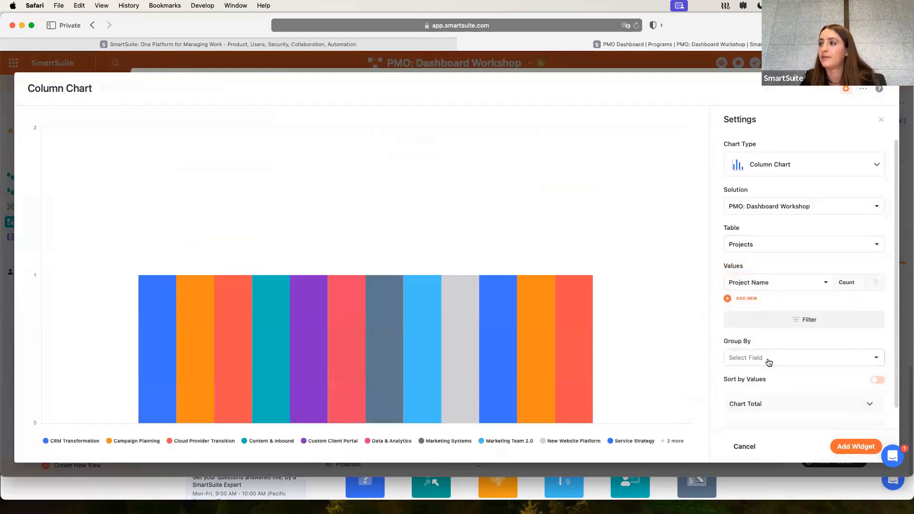
# Group the column chart by Project Manager and add it to the PMO Dashboard
pyautogui.click(767, 360)
pyautogui.scroll(-4, 793, 269)
pyautogui.scroll(-2, 794, 272)
pyautogui.scroll(2, 794, 272)
pyautogui.click(788, 256)
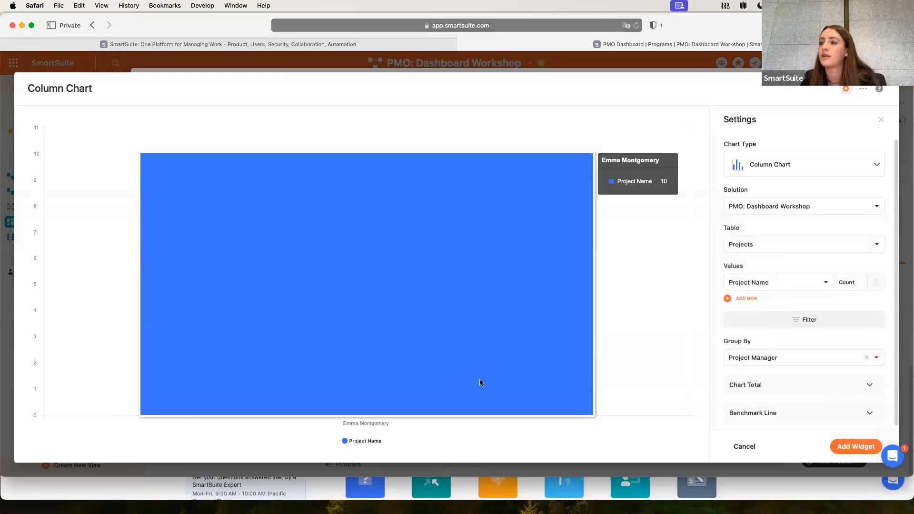
pyautogui.click(857, 447)
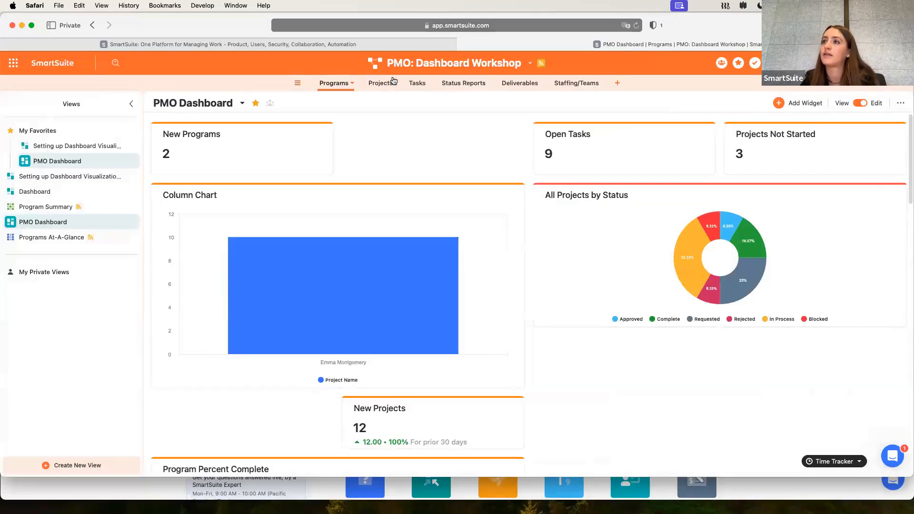
# Assign a project manager to the Marketing Systems project in the Projects by Program view
pyautogui.click(379, 83)
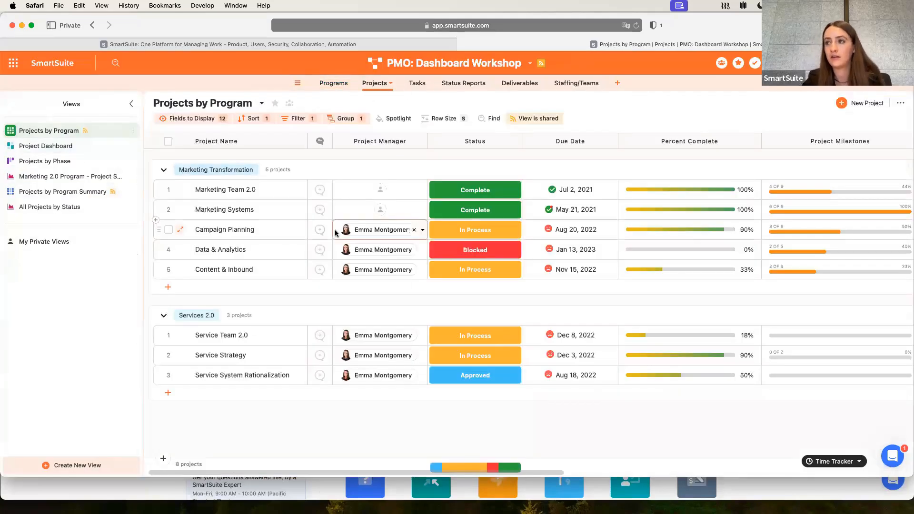
pyautogui.click(380, 209)
pyautogui.click(381, 275)
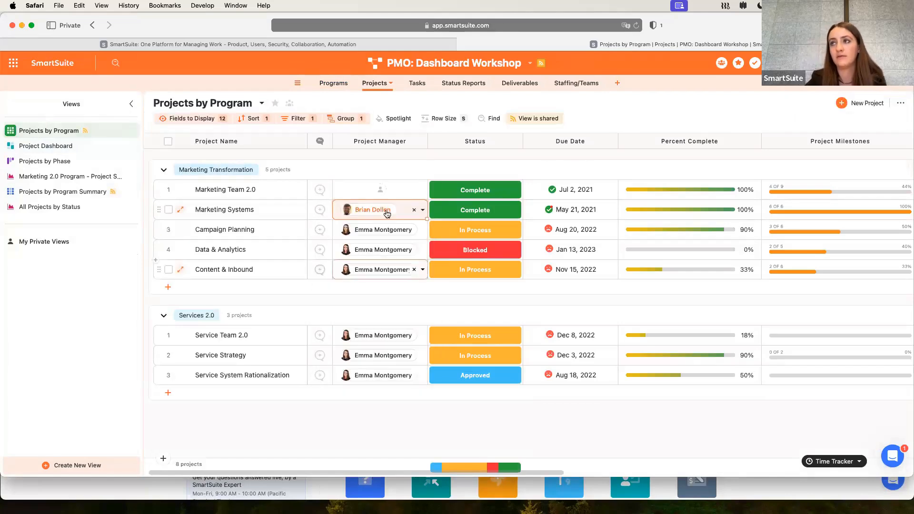
# Check the dashboards under Programs and open the Project Dashboard under Projects
pyautogui.click(333, 82)
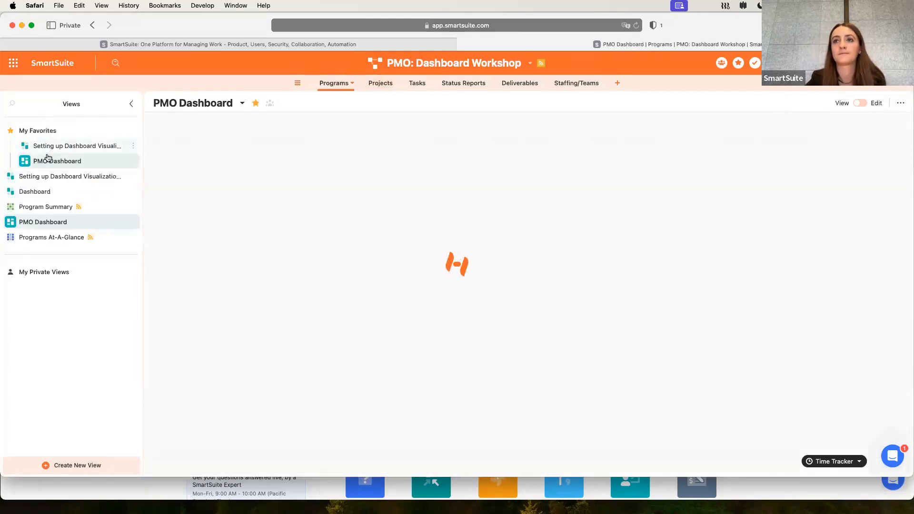
pyautogui.click(57, 197)
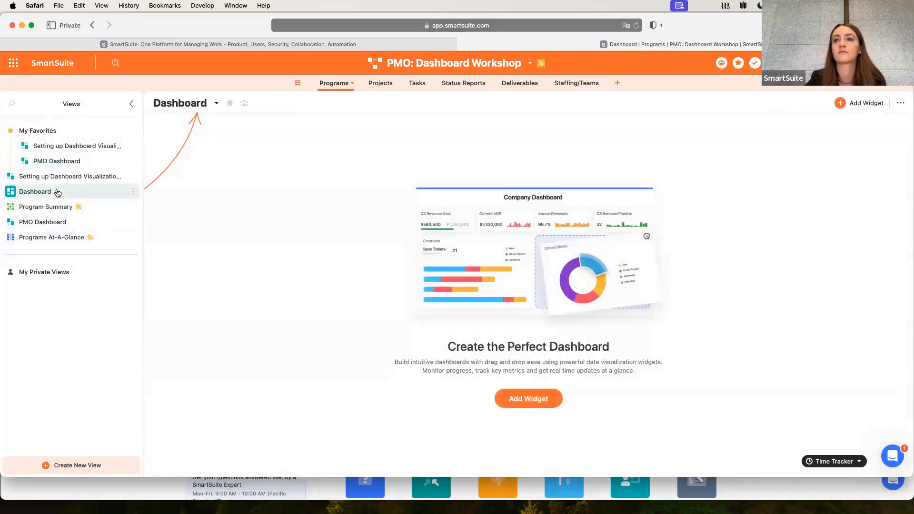
pyautogui.click(72, 160)
pyautogui.click(78, 147)
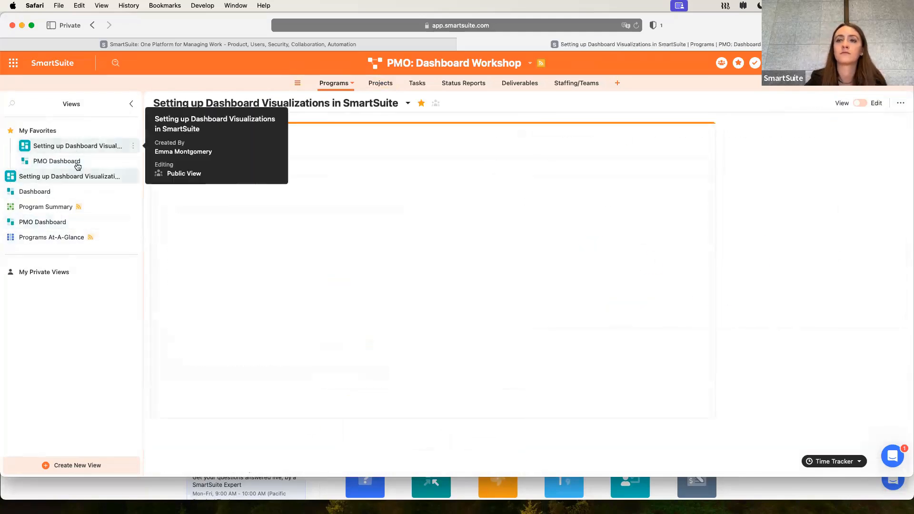
pyautogui.click(54, 223)
pyautogui.click(381, 83)
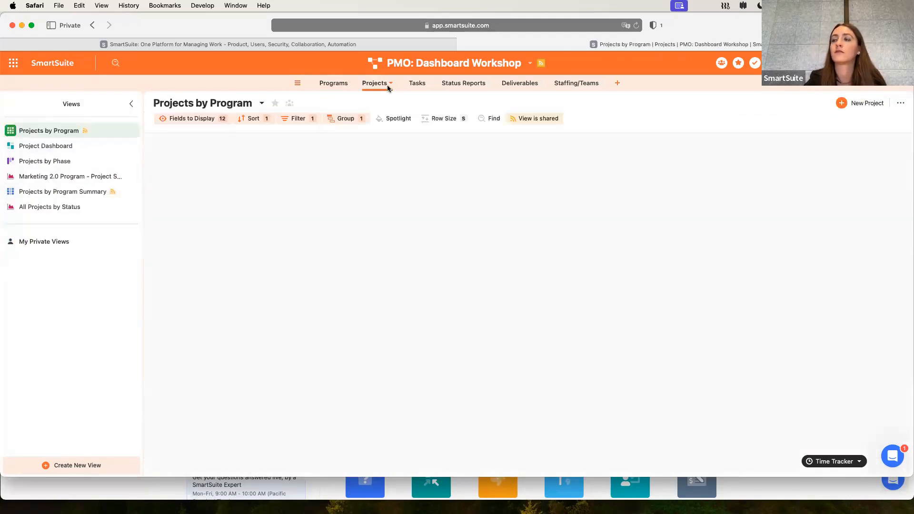
pyautogui.click(81, 146)
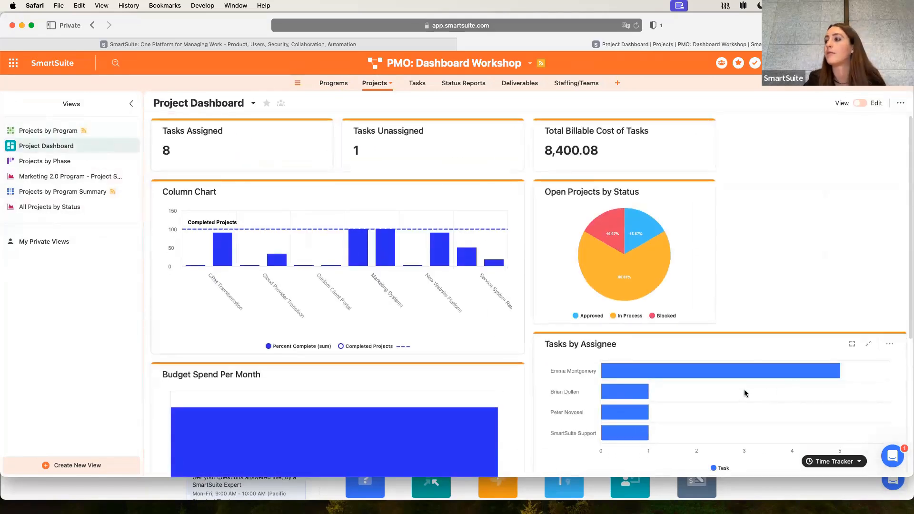
# View the tasks behind the longest bar of the Tasks by Assignee chart and close the list
pyautogui.scroll(-3, 745, 390)
pyautogui.click(629, 239)
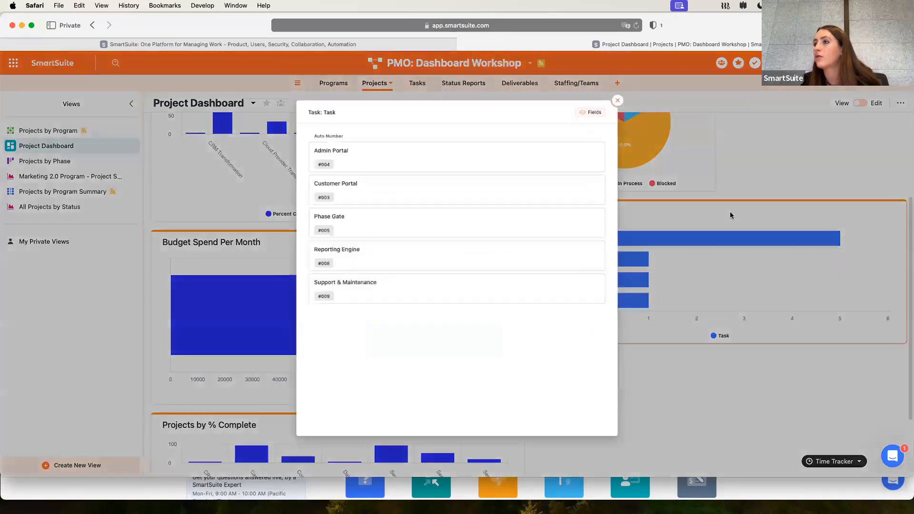
pyautogui.click(648, 71)
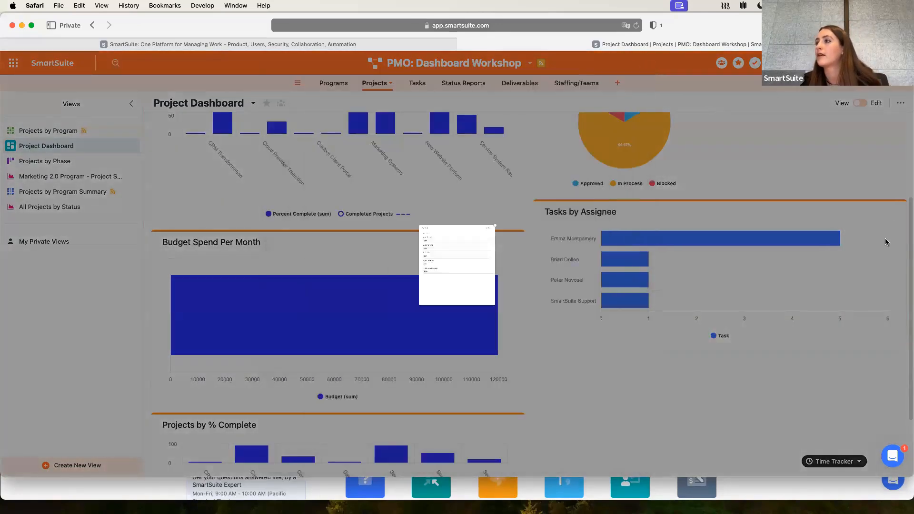
# Open the Tasks by Assignee chart's settings and set its value field to Assigned To
pyautogui.click(890, 211)
pyautogui.click(838, 303)
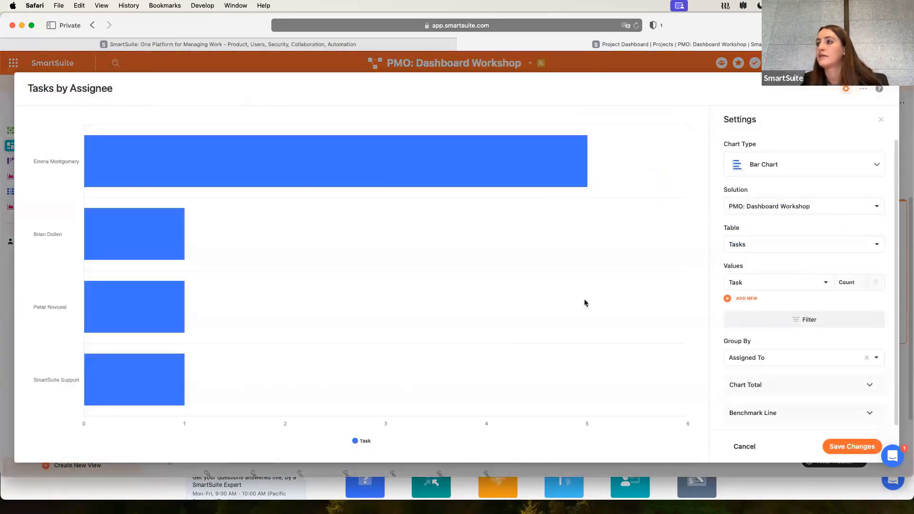
pyautogui.click(779, 283)
pyautogui.scroll(3, 775, 324)
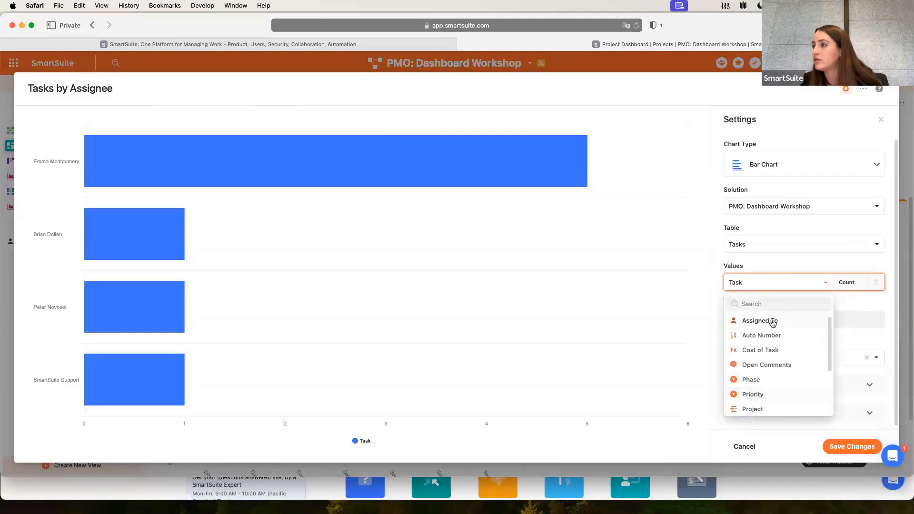
pyautogui.click(771, 320)
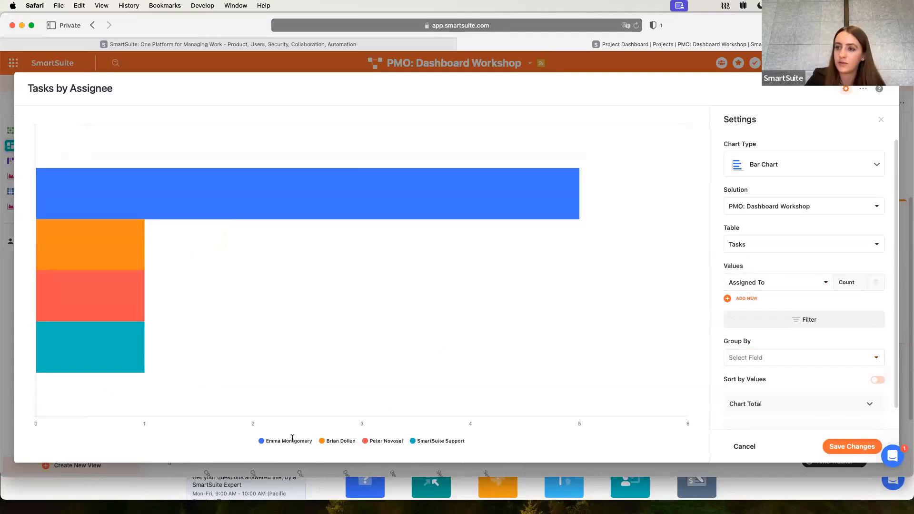
# Recolor the first assignee's bar yellow-orange and the second assignee's bar light blue, and save the chart changes
pyautogui.click(263, 444)
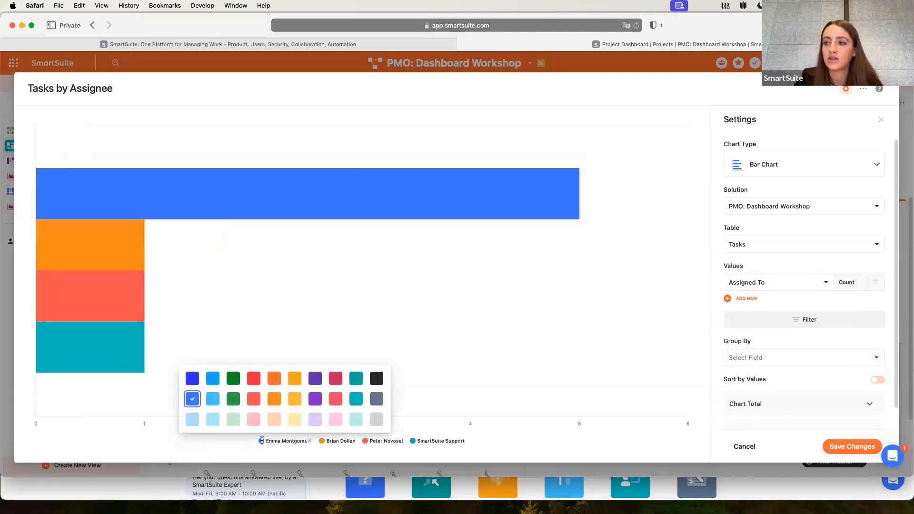
pyautogui.click(296, 398)
pyautogui.click(321, 443)
pyautogui.click(264, 398)
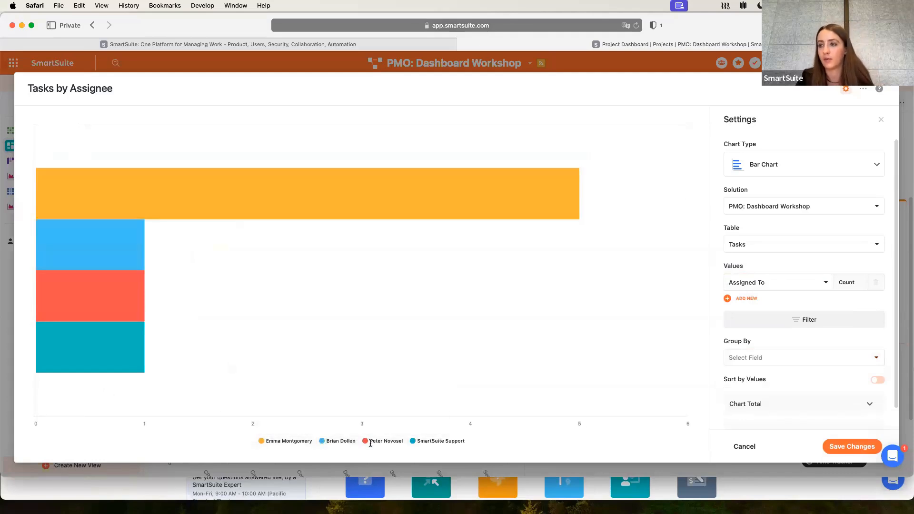
pyautogui.click(848, 443)
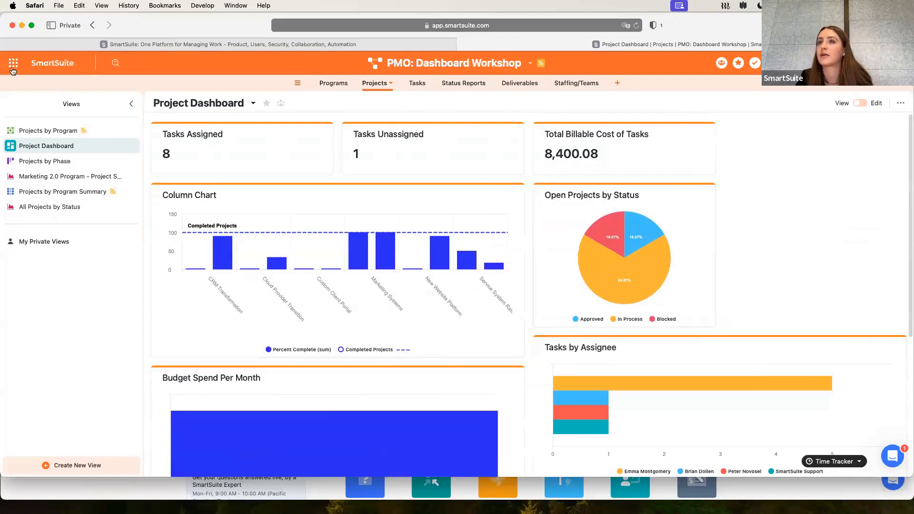
# Search the home page's solutions for "at" and open the AT Properties solution
pyautogui.click(12, 67)
pyautogui.scroll(-1, 253, 298)
pyautogui.scroll(-2, 252, 299)
pyautogui.click(274, 129)
pyautogui.write('at')
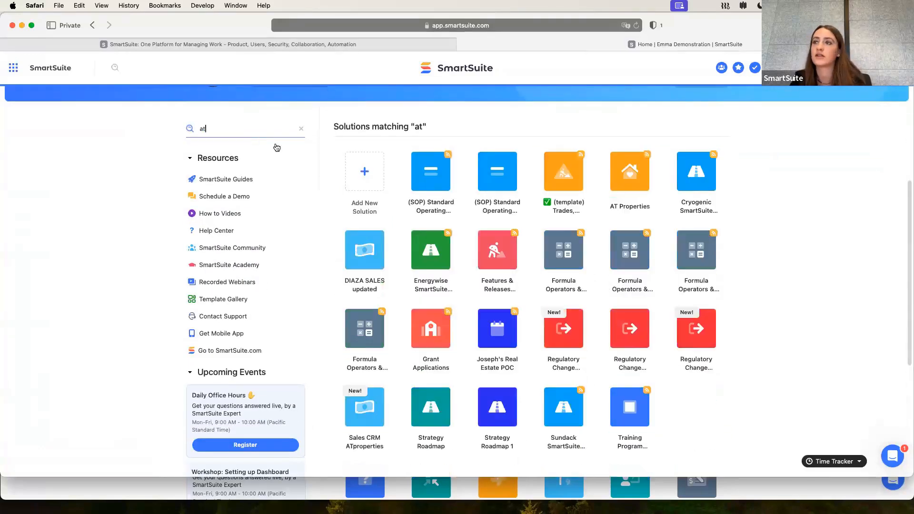
pyautogui.click(643, 176)
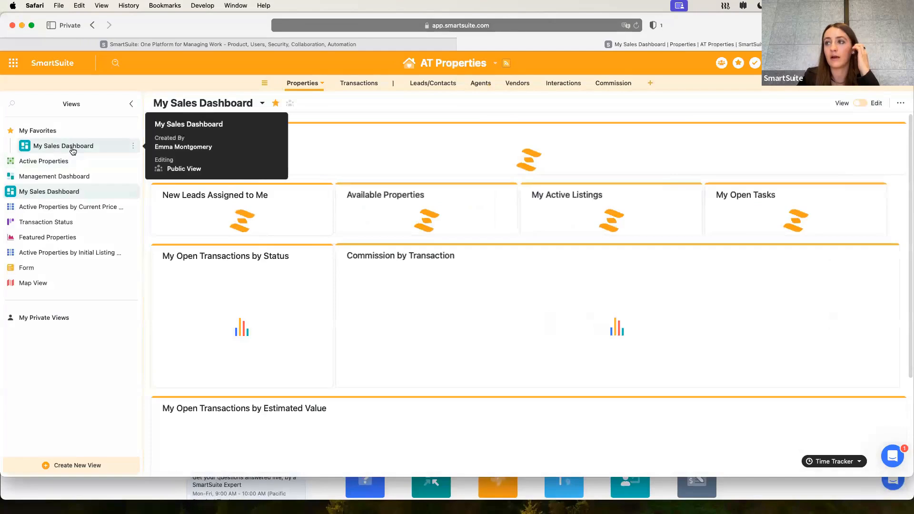
# Open the Management Dashboard and look through its status charts, Pipeline metric and Transactions by Agent table
pyautogui.click(80, 176)
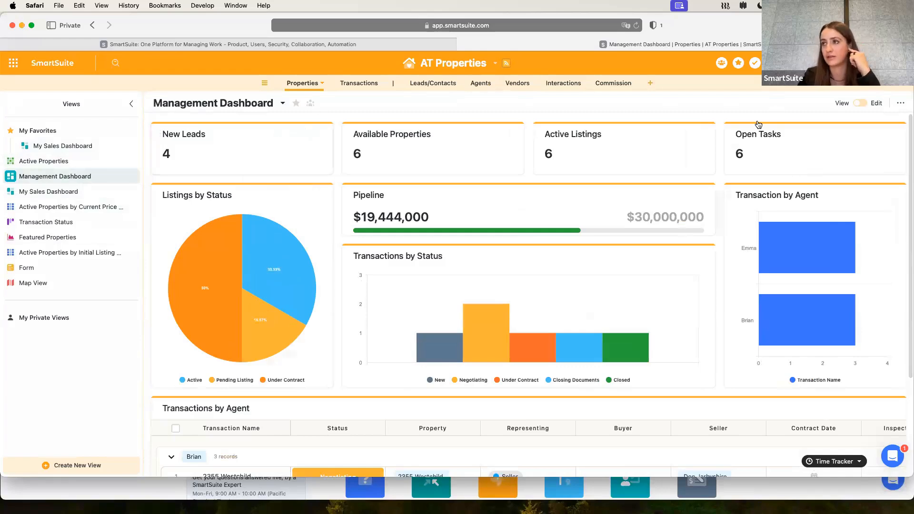
pyautogui.scroll(-2, 547, 241)
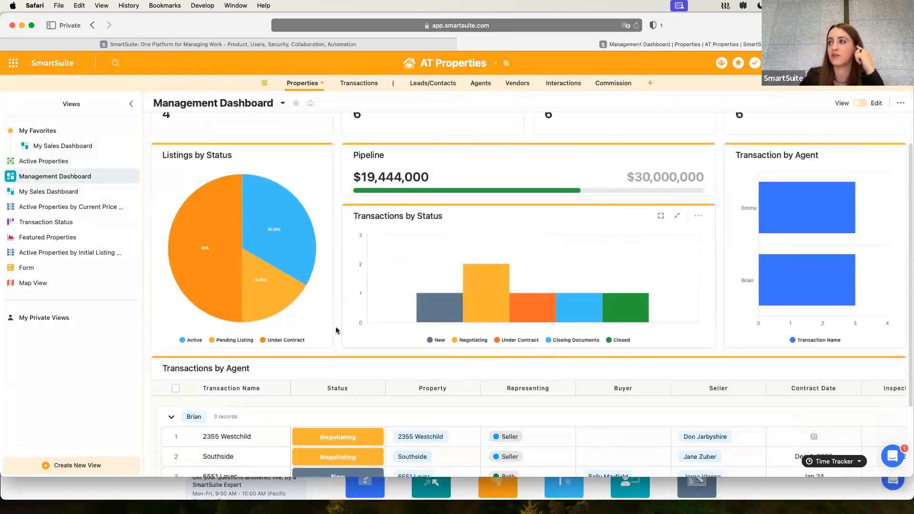
pyautogui.scroll(-5, 546, 355)
pyautogui.scroll(5, 547, 355)
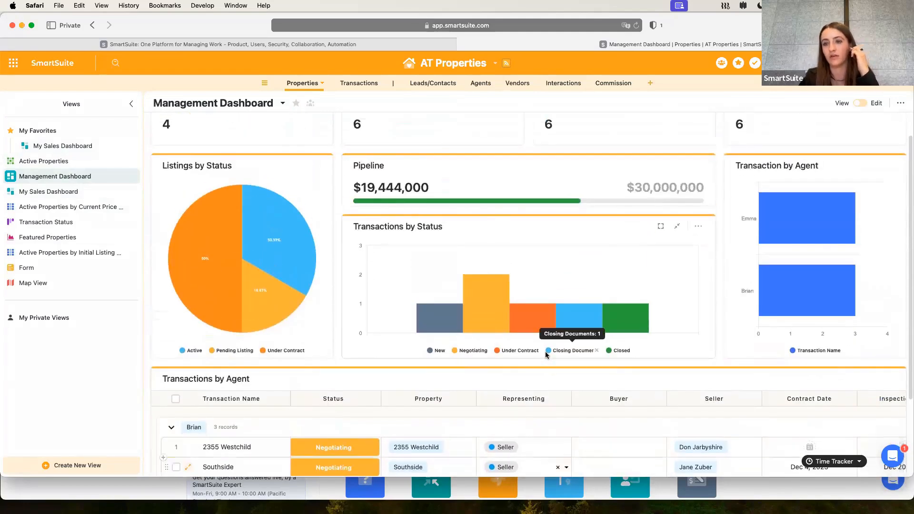
# Collapse the views list and look over the Management Dashboard at full width, including its Transactions by Agent table
pyautogui.scroll(-2, 546, 355)
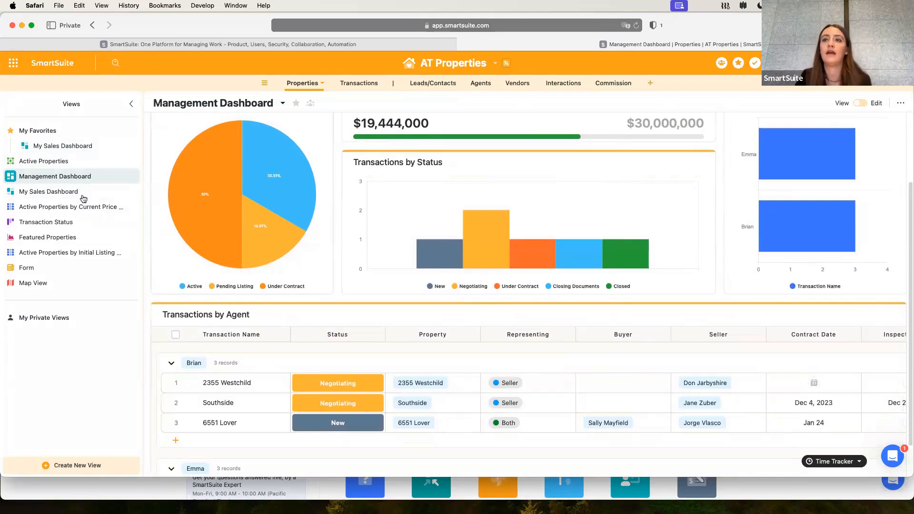
pyautogui.moveTo(78, 196)
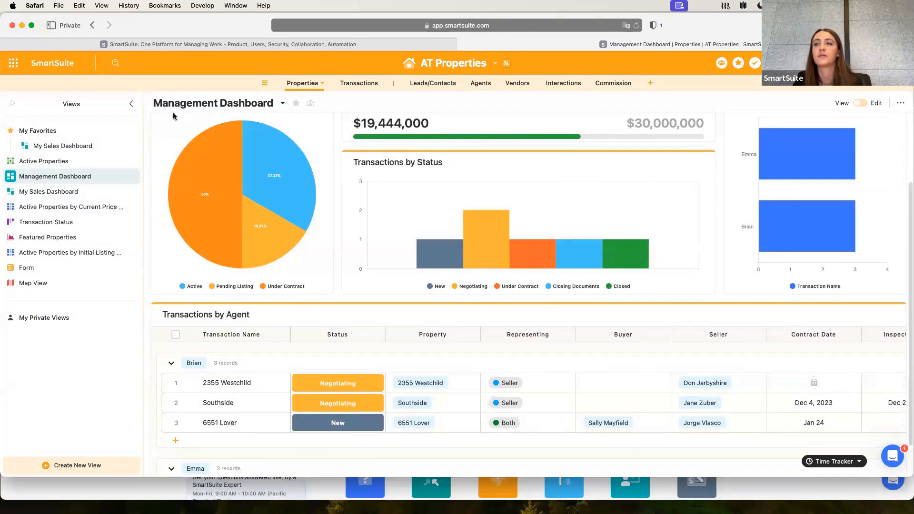
pyautogui.click(131, 104)
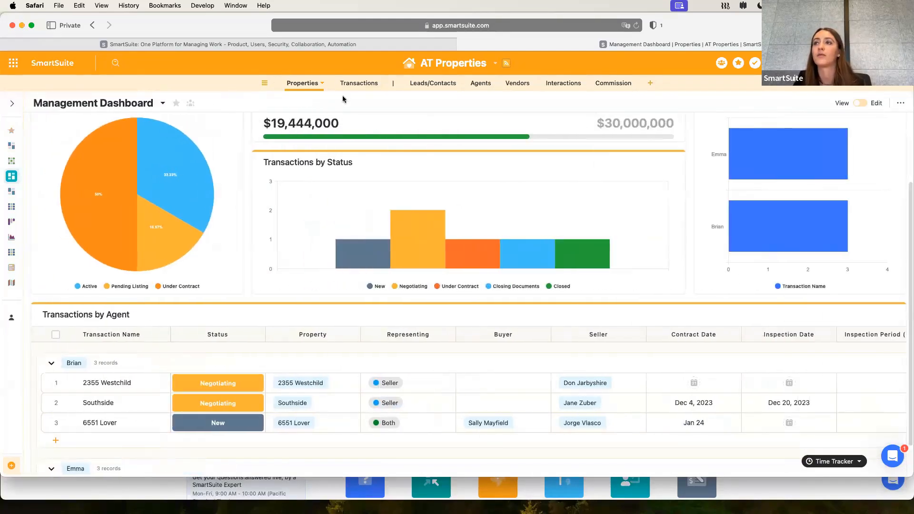
pyautogui.scroll(4, 347, 198)
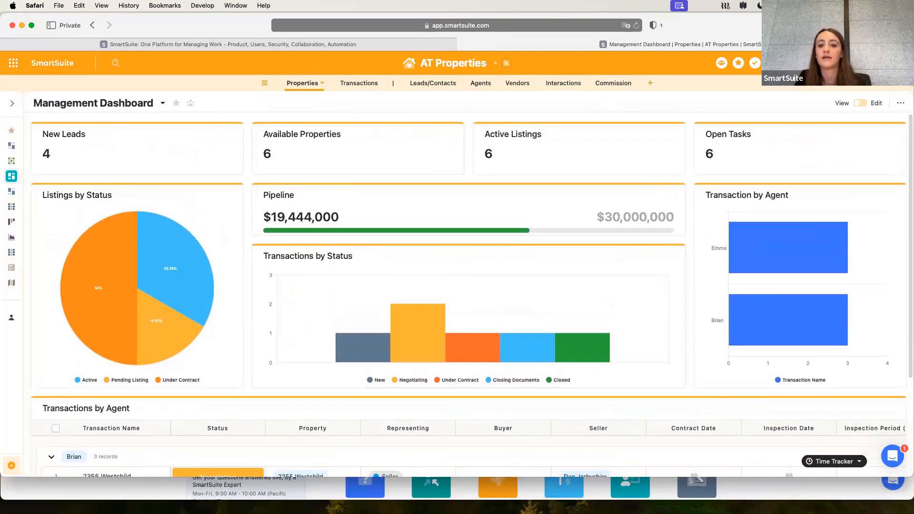
# Open My Sales Dashboard with the views list collapsed and look through its metrics, charts and open transactions table
pyautogui.click(14, 106)
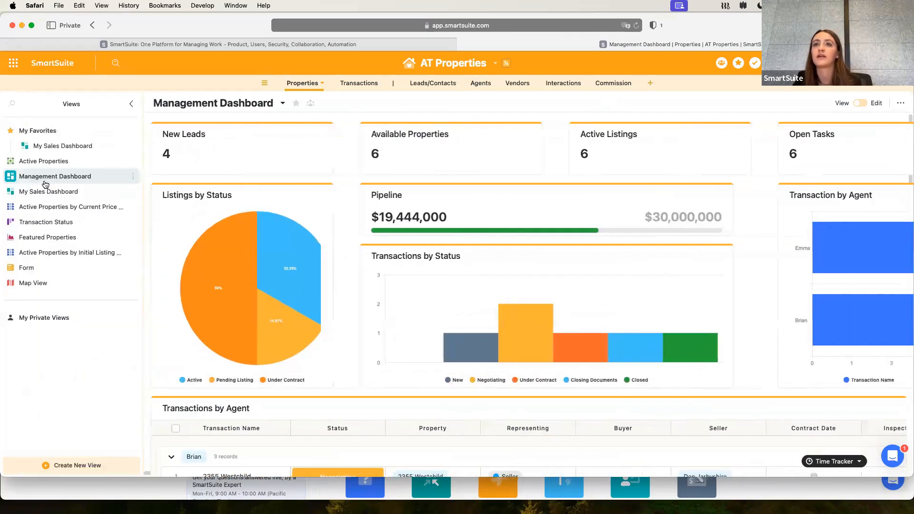
pyautogui.click(64, 146)
pyautogui.click(133, 105)
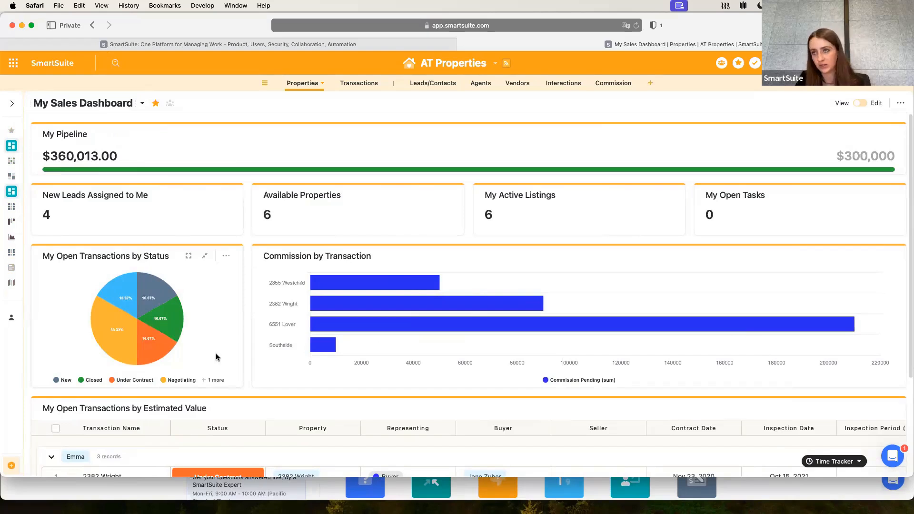
pyautogui.scroll(-1, 358, 360)
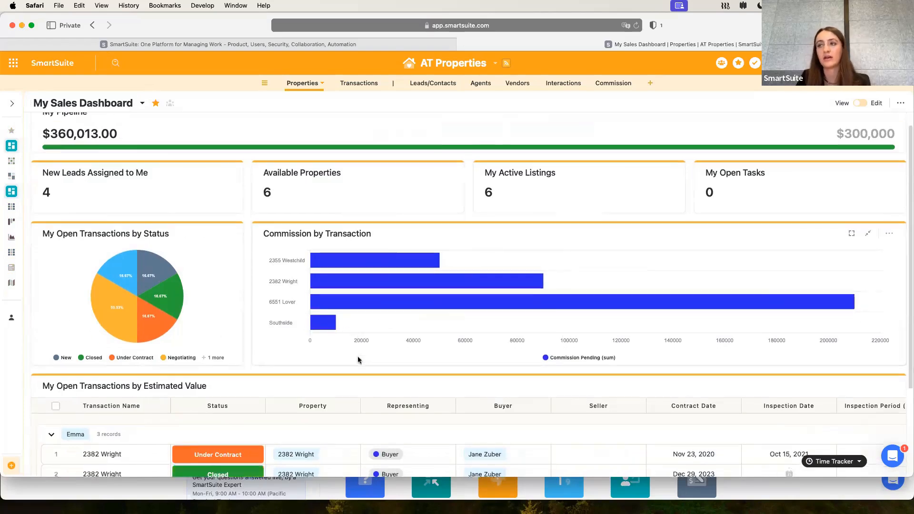
pyautogui.scroll(-1, 358, 357)
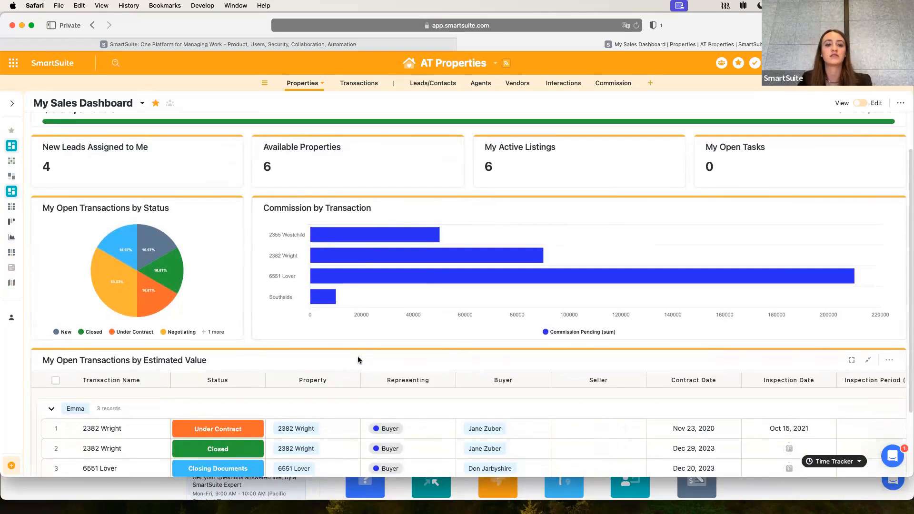
pyautogui.scroll(-3, 356, 359)
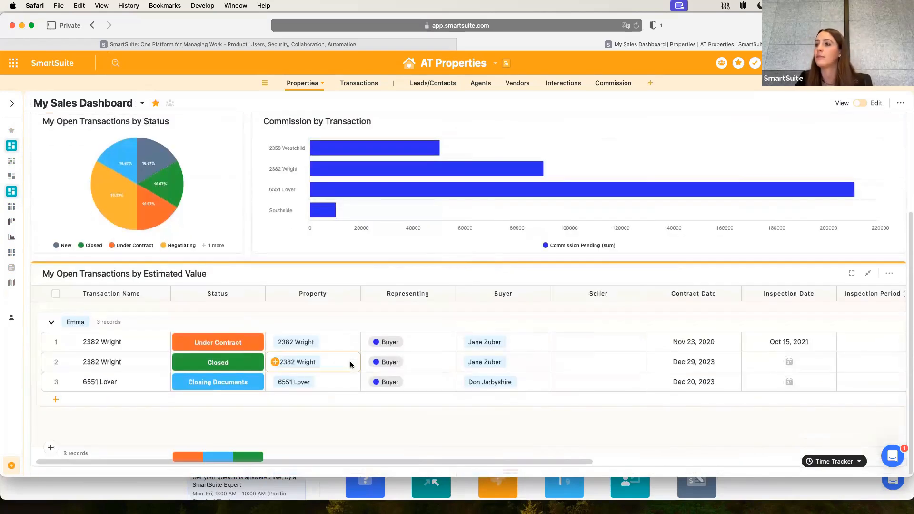
pyautogui.scroll(5, 350, 365)
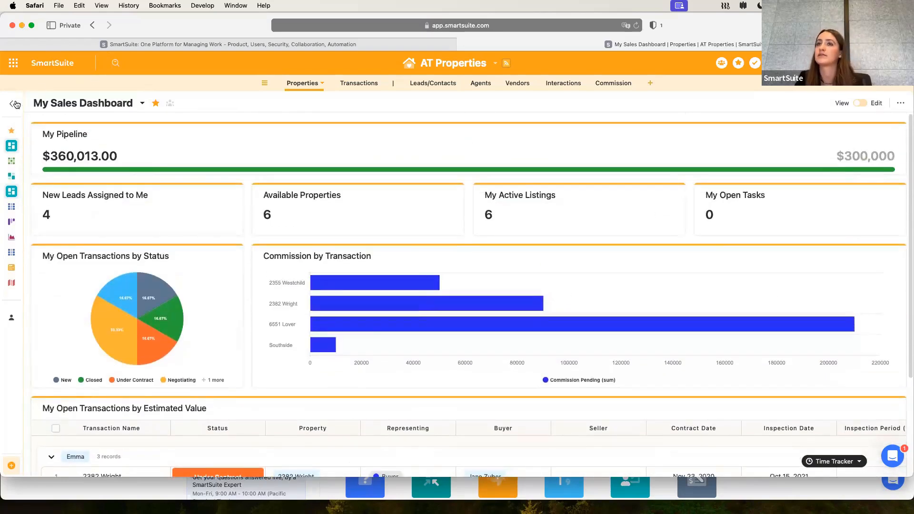
pyautogui.click(12, 103)
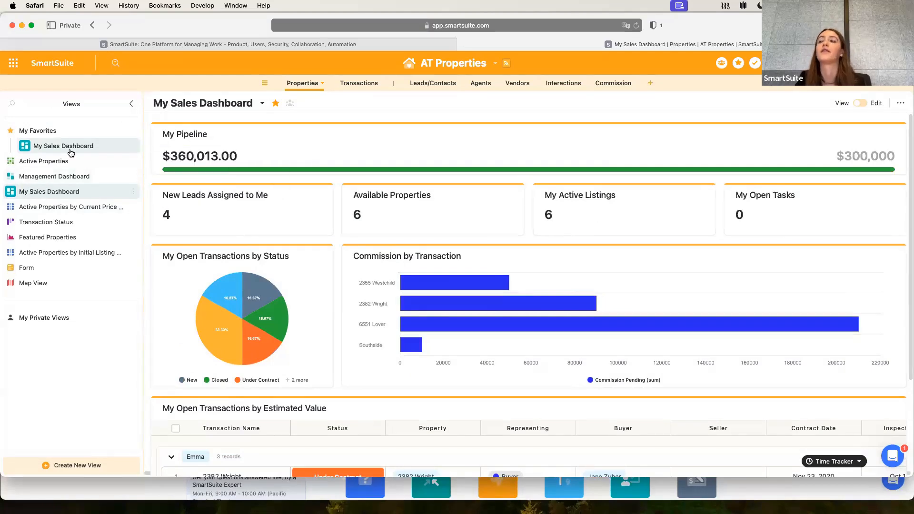
pyautogui.click(132, 103)
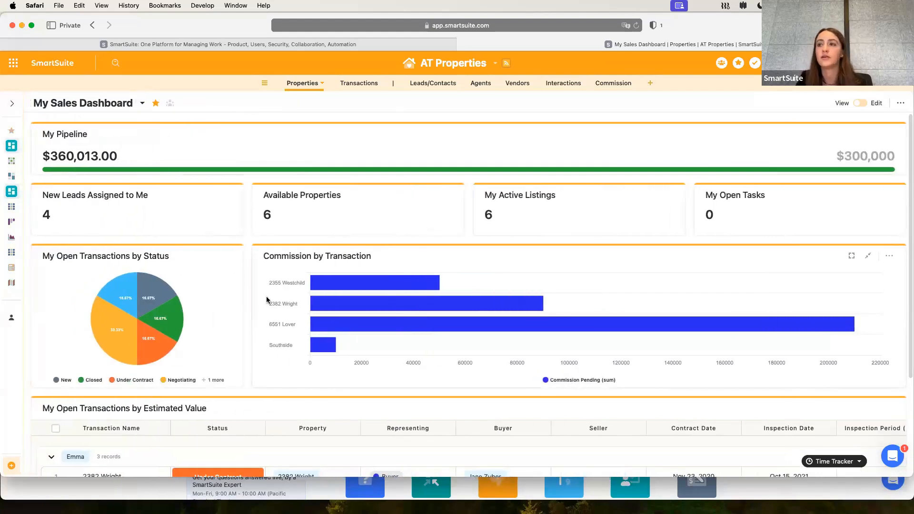
pyautogui.scroll(-1, 267, 298)
pyautogui.scroll(2, 266, 298)
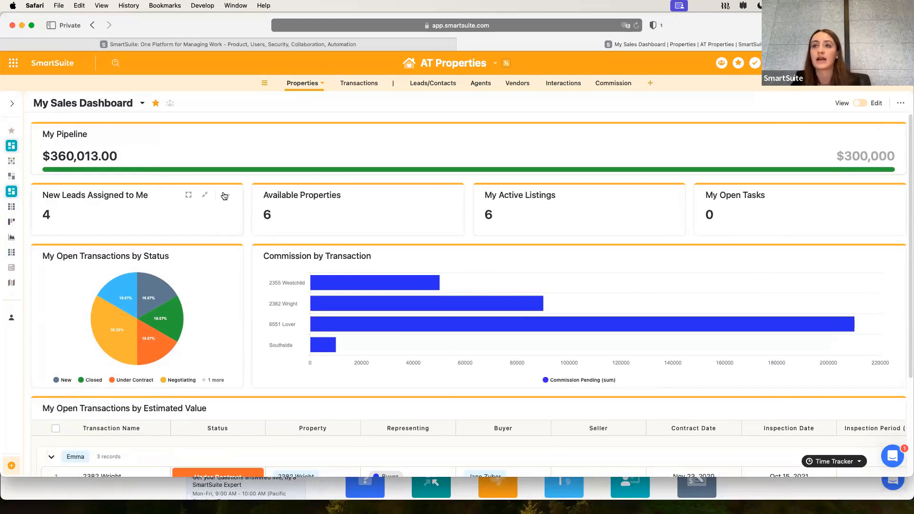
# Start a filter on the New Leads Assigned to Me metric, browse the available filter fields, and exit without saving
pyautogui.click(226, 194)
pyautogui.click(175, 287)
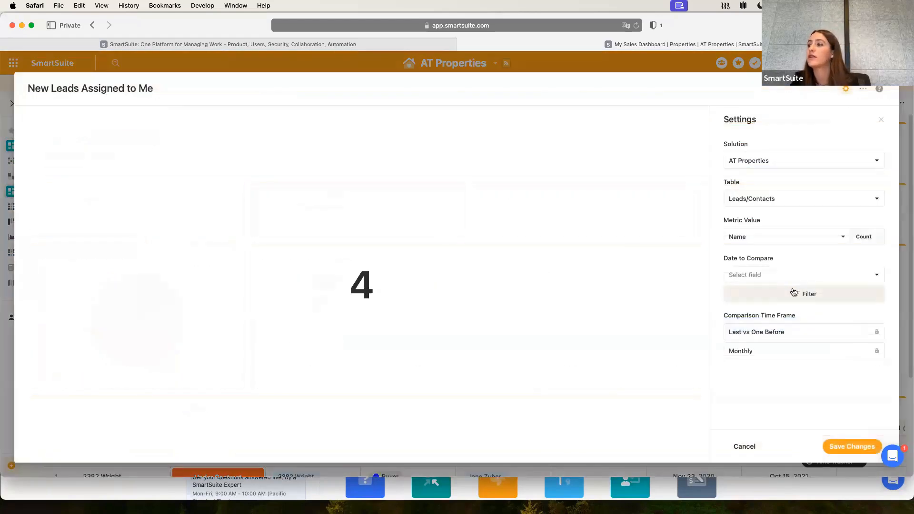
pyautogui.click(733, 296)
pyautogui.scroll(-5, 604, 397)
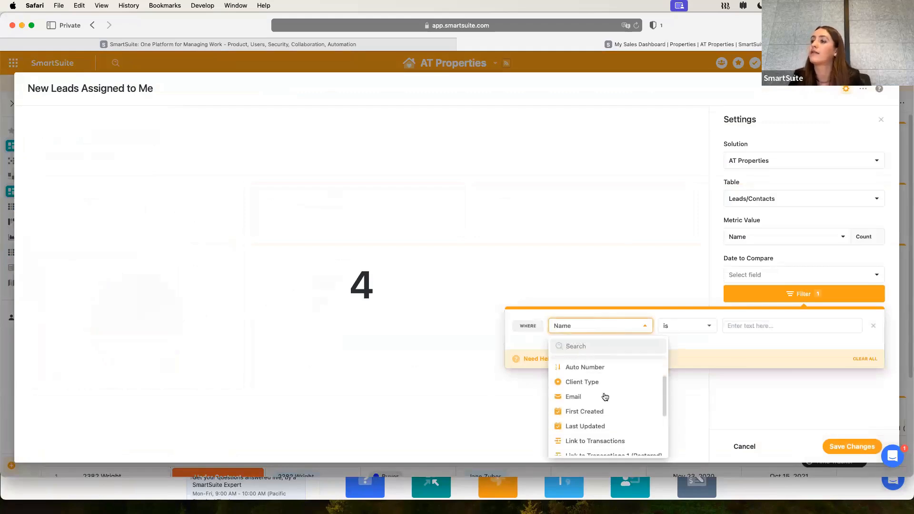
pyautogui.scroll(4, 604, 397)
pyautogui.scroll(-4, 604, 397)
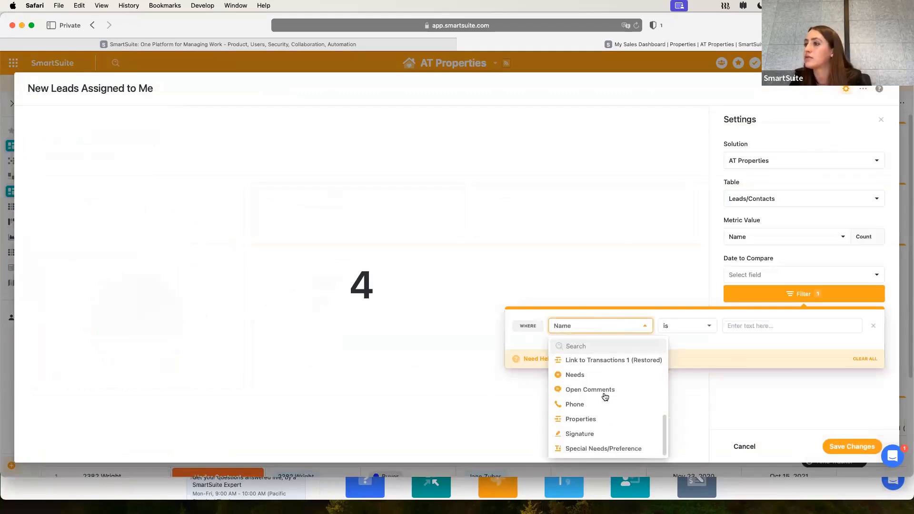
pyautogui.scroll(3, 603, 410)
pyautogui.scroll(3, 603, 415)
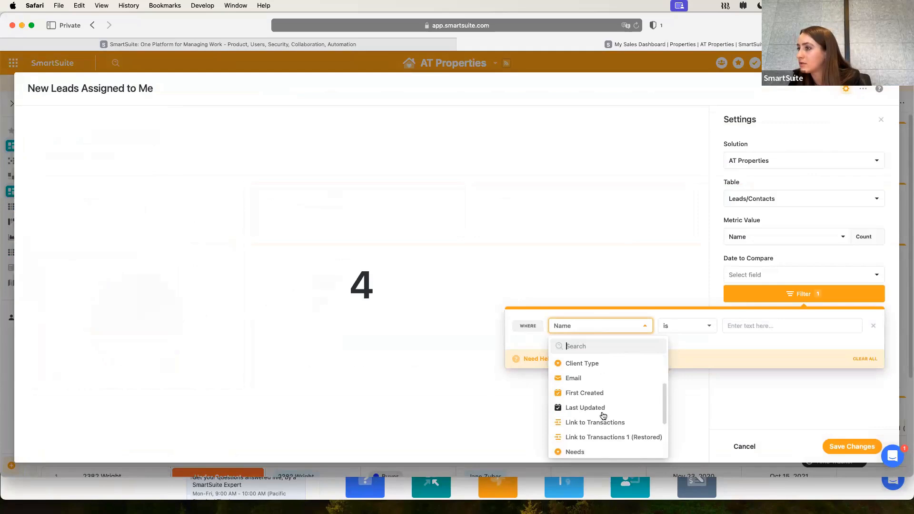
pyautogui.click(744, 458)
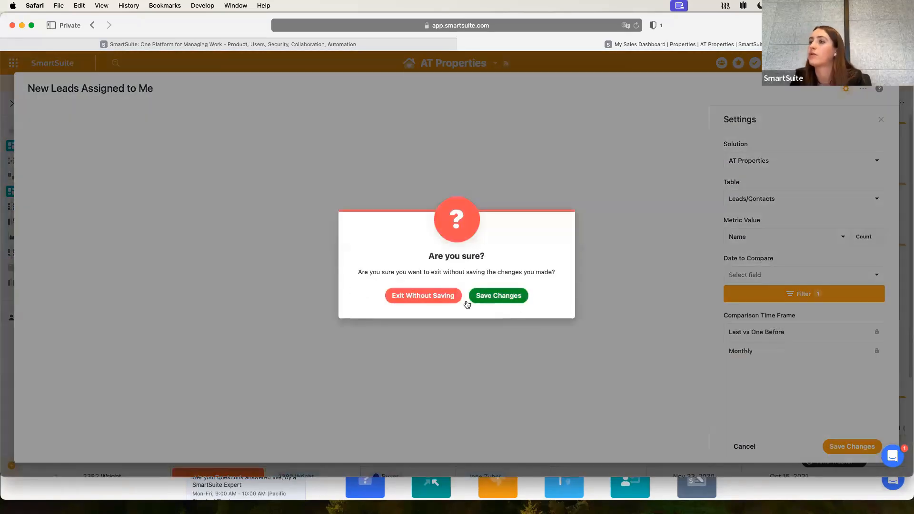
pyautogui.click(422, 295)
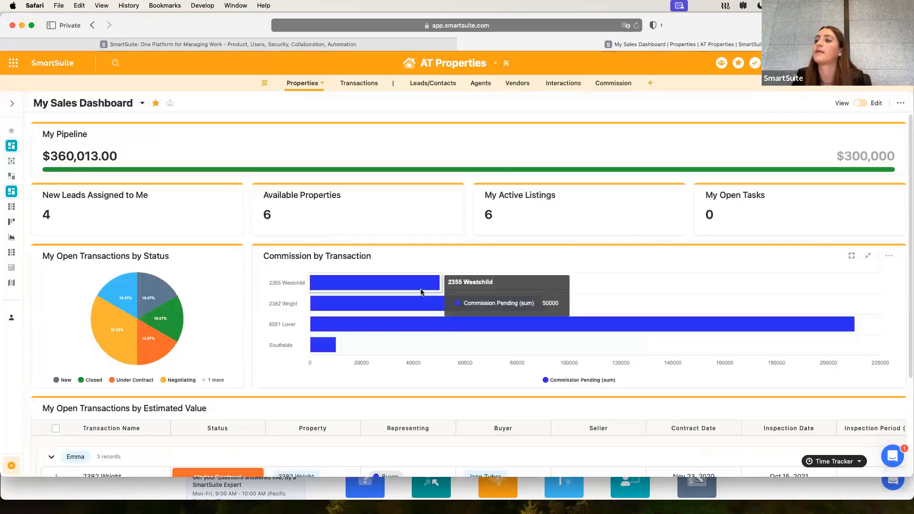
# Start an "Agent has any of" filter on the Commission by Transaction chart, browse the other filter fields, and exit without saving
pyautogui.click(889, 256)
pyautogui.click(815, 347)
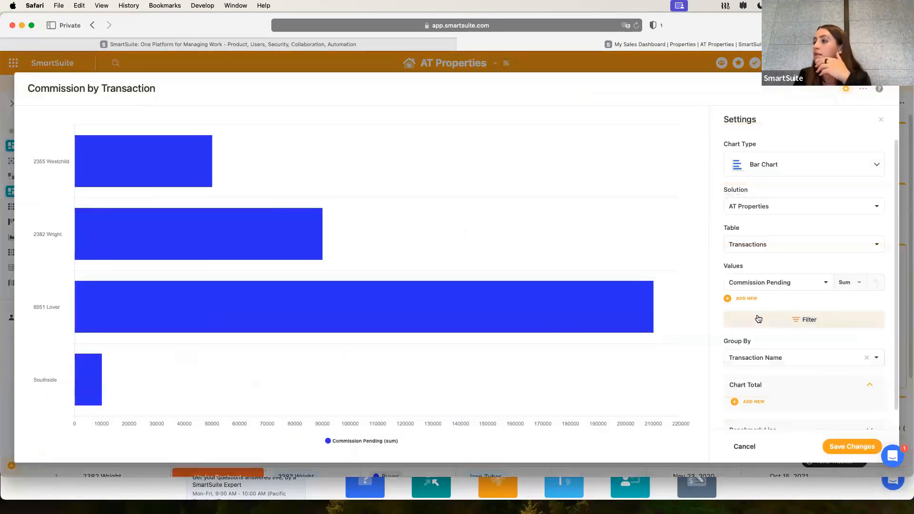
pyautogui.click(797, 320)
pyautogui.click(577, 353)
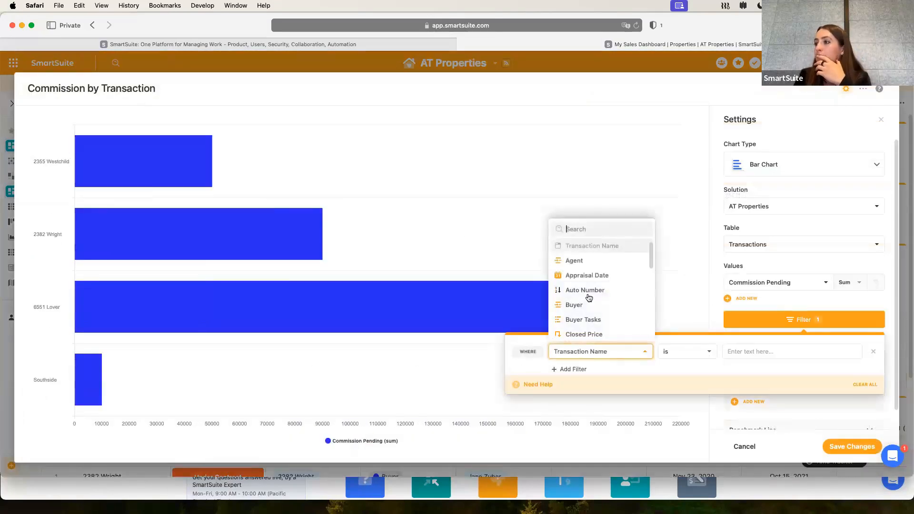
pyautogui.click(575, 260)
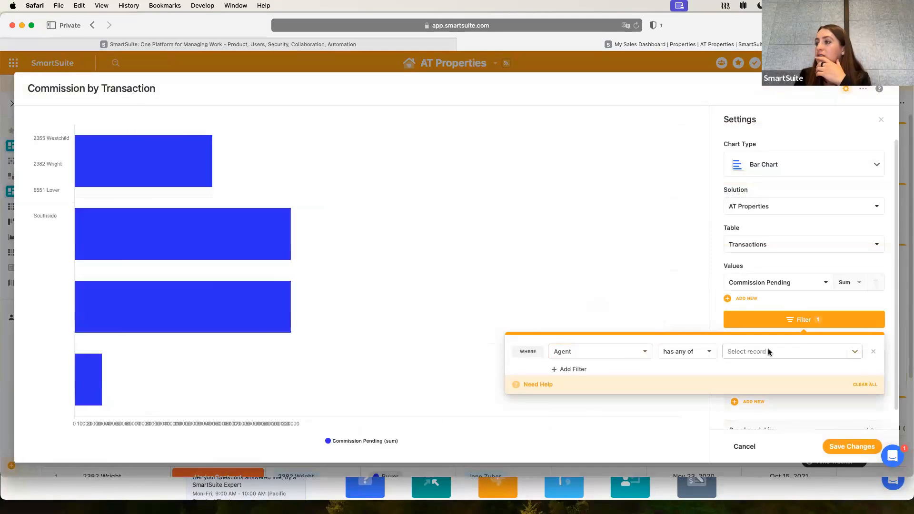
pyautogui.click(604, 354)
pyautogui.scroll(-10, 615, 311)
pyautogui.scroll(2, 616, 311)
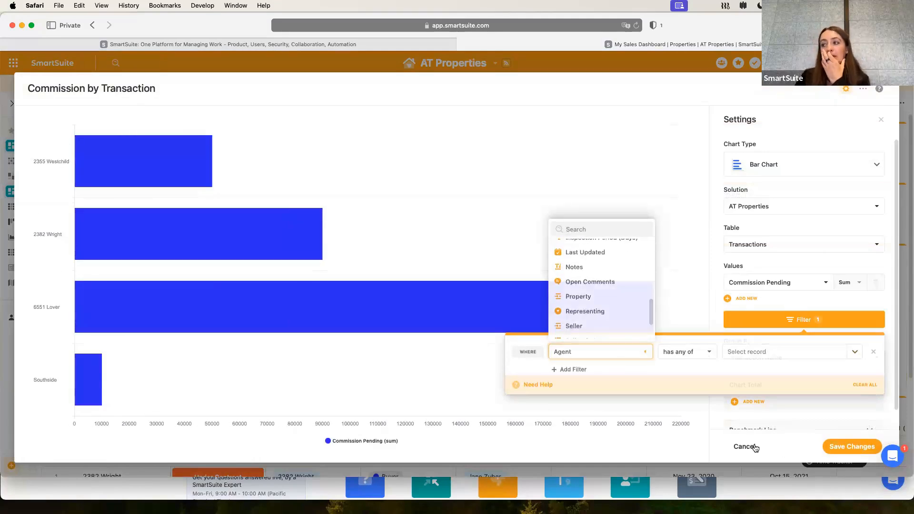
pyautogui.click(745, 447)
pyautogui.click(439, 297)
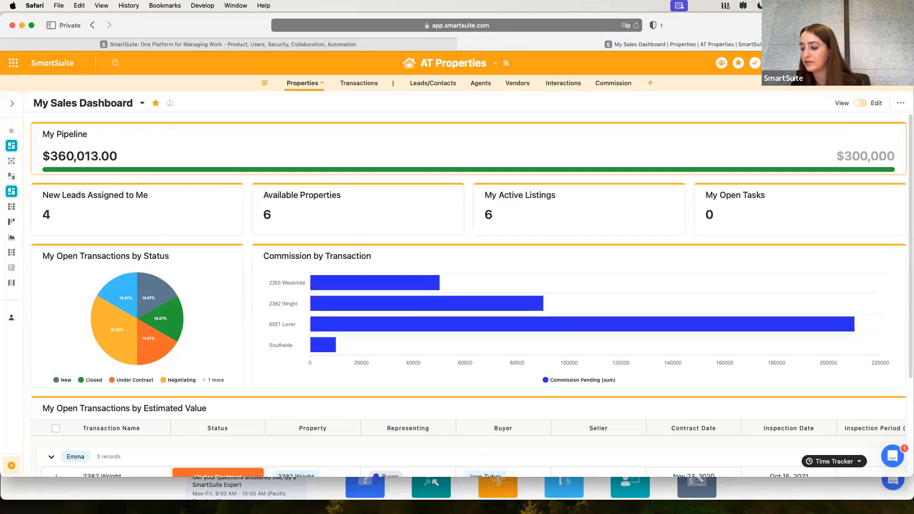
# Expand the views list and switch My Sales Dashboard to edit mode
pyautogui.click(12, 103)
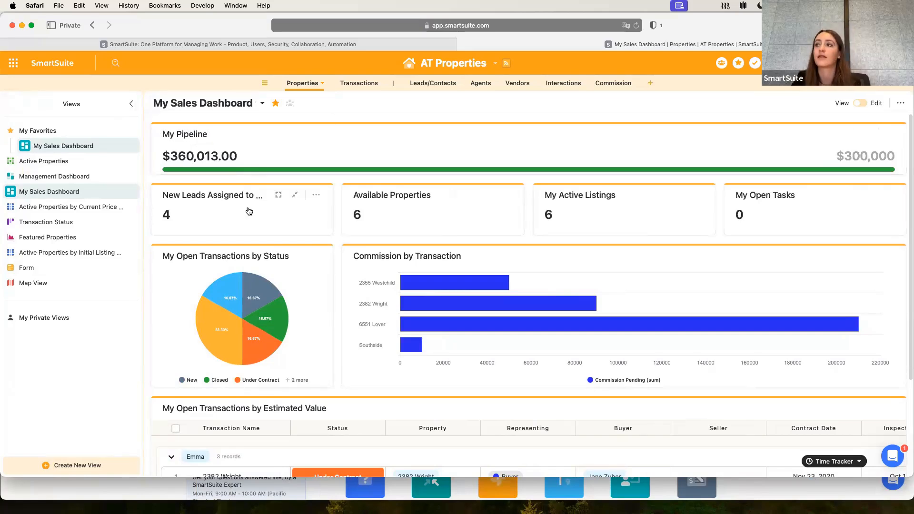
pyautogui.moveTo(791, 25); pyautogui.dragTo(784, 23)
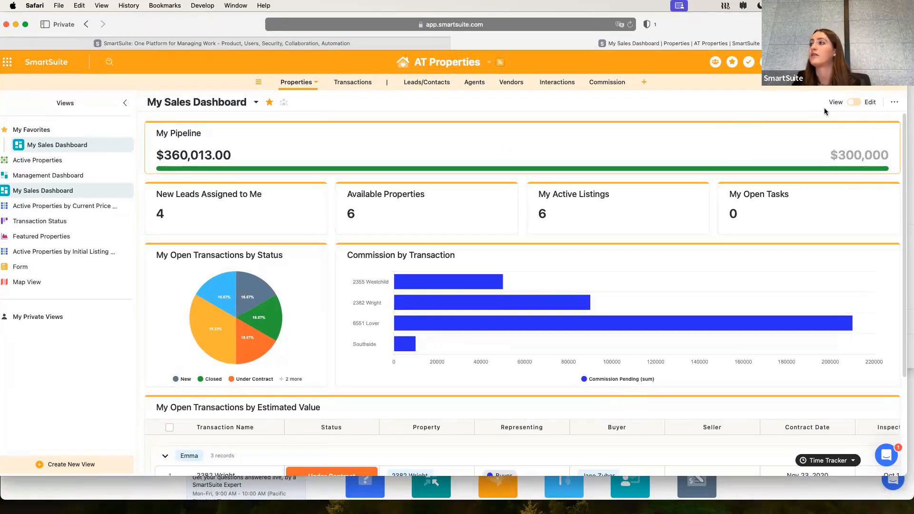
pyautogui.click(850, 104)
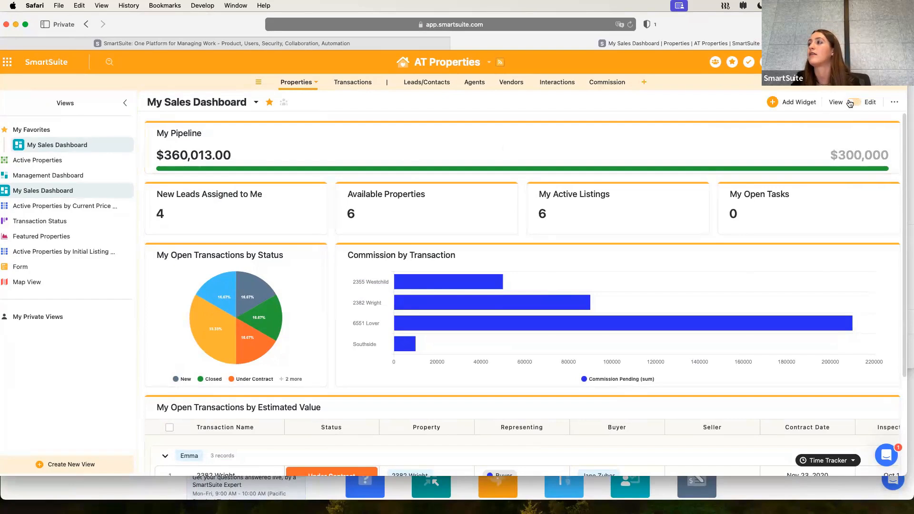
pyautogui.click(841, 104)
pyautogui.click(855, 104)
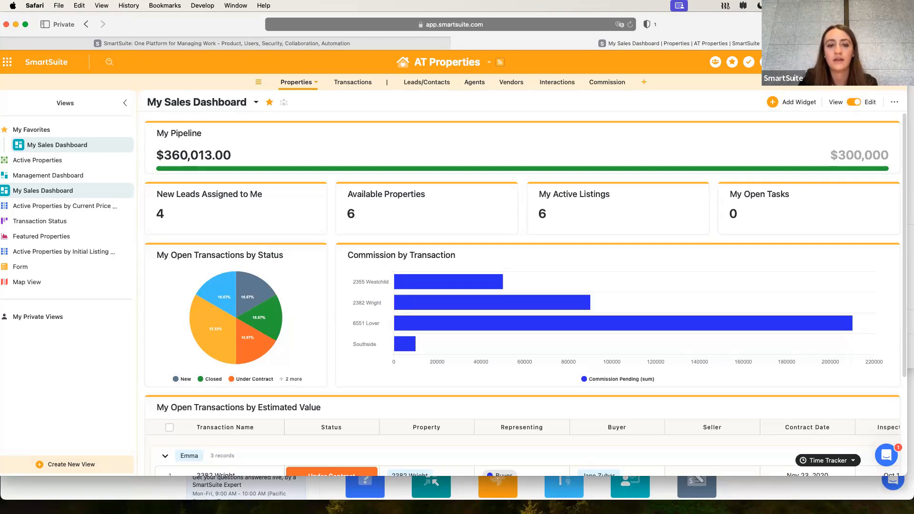
# Start a solution automation triggered when a record is created in Properties, browse the available action integrations, and exit without saving
pyautogui.click(490, 64)
pyautogui.click(429, 196)
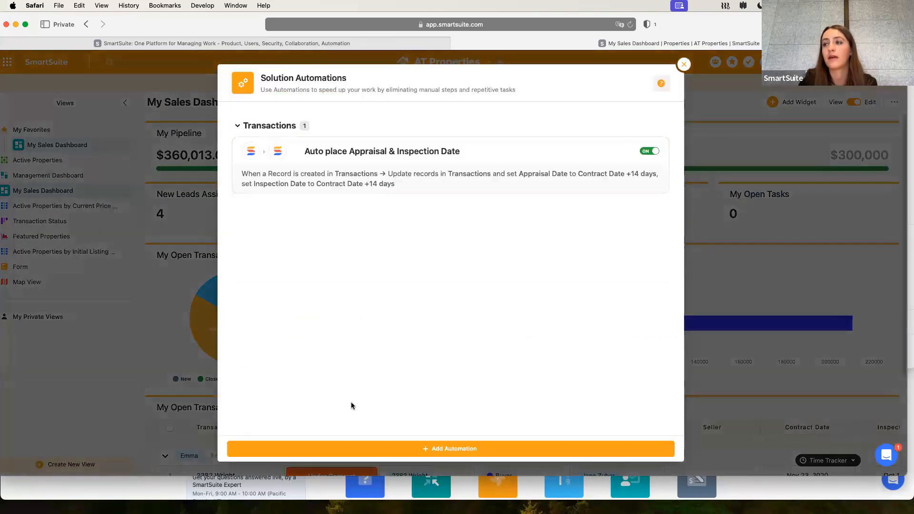
pyautogui.click(342, 450)
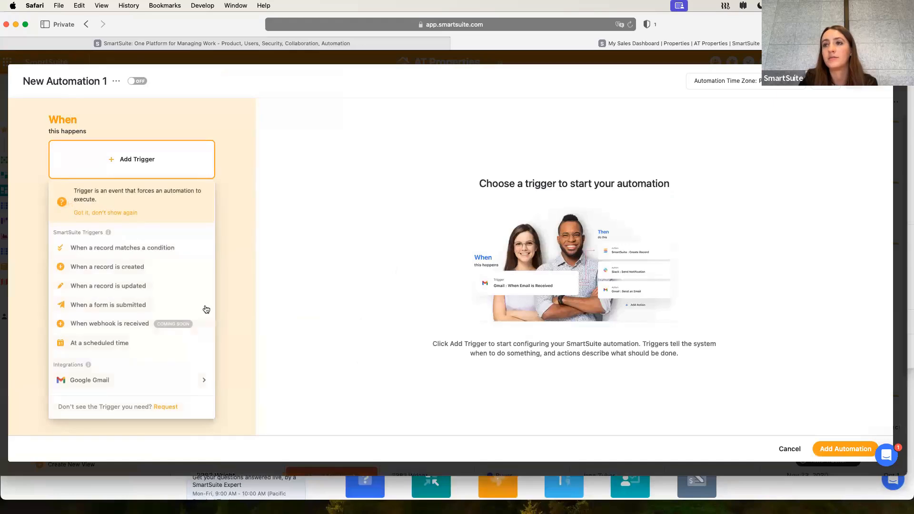
pyautogui.click(123, 268)
pyautogui.click(134, 249)
pyautogui.scroll(-3, 131, 261)
pyautogui.moveTo(165, 175)
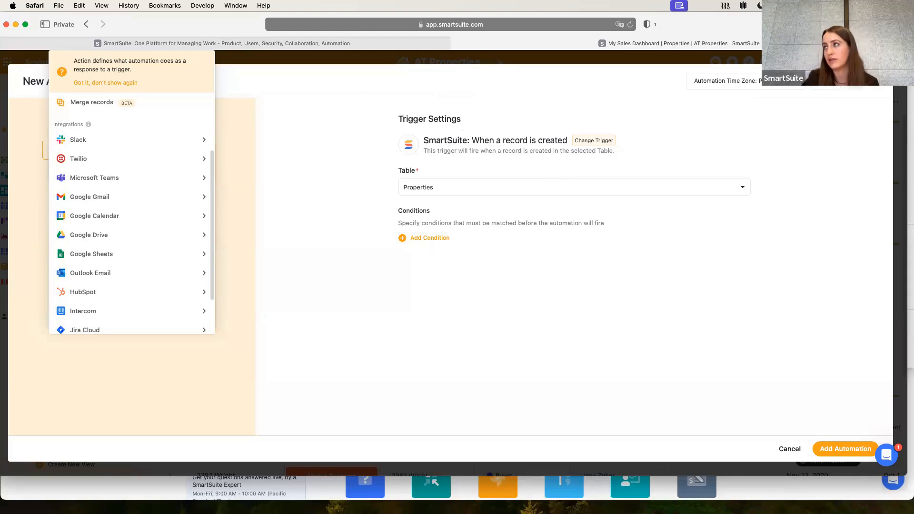
pyautogui.click(893, 64)
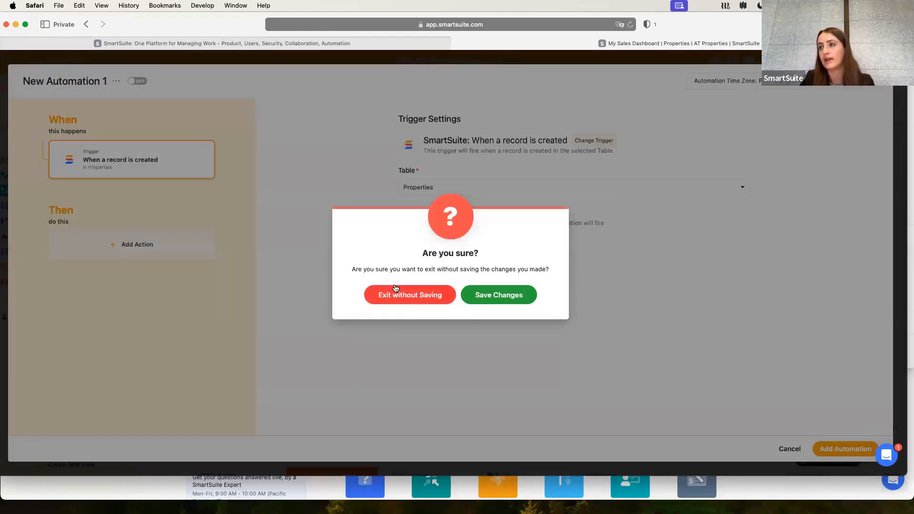
pyautogui.click(396, 292)
pyautogui.click(684, 64)
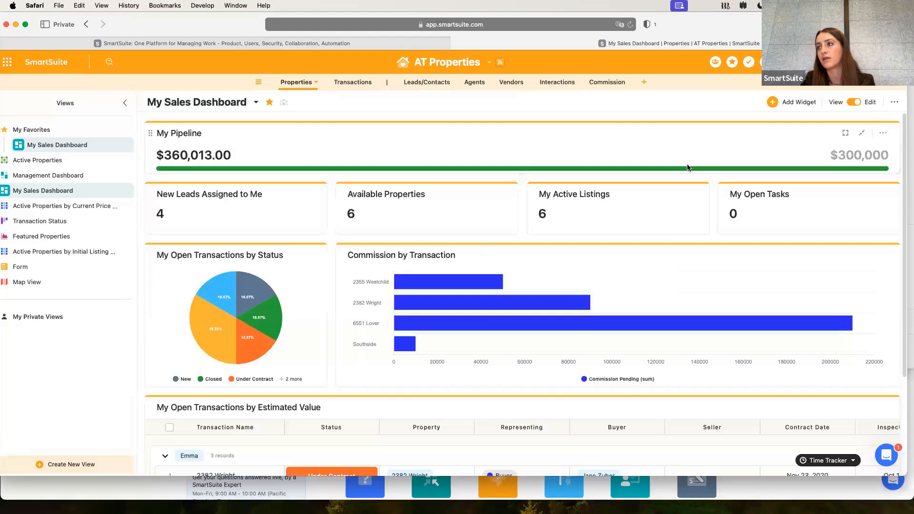
pyautogui.scroll(-2, 664, 248)
pyautogui.scroll(-1, 664, 248)
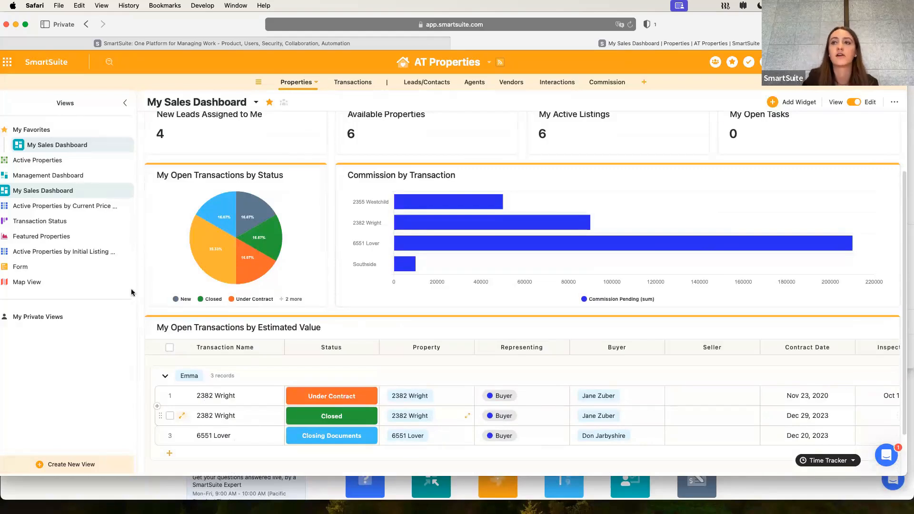
pyautogui.moveTo(700, 24); pyautogui.dragTo(714, 24)
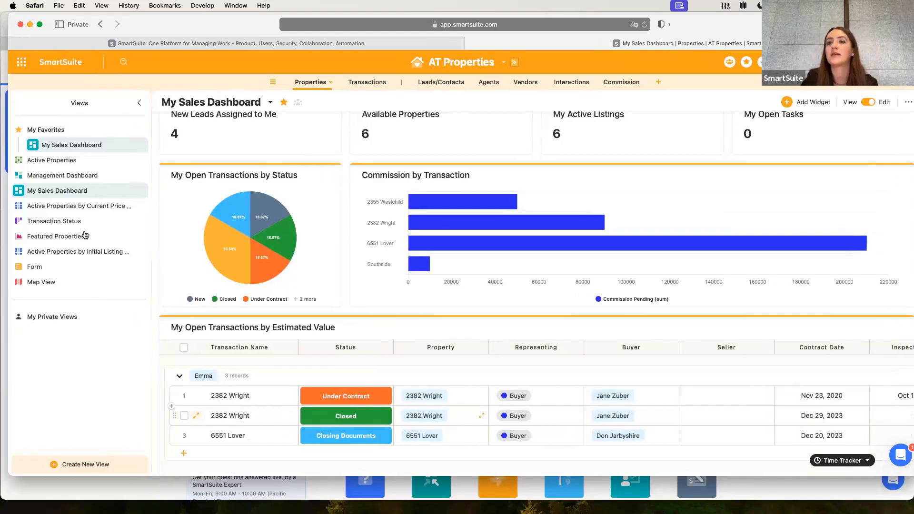
# Open the Form view of Properties and add the Agent and Contract Date fields to the List with Us form
pyautogui.click(56, 267)
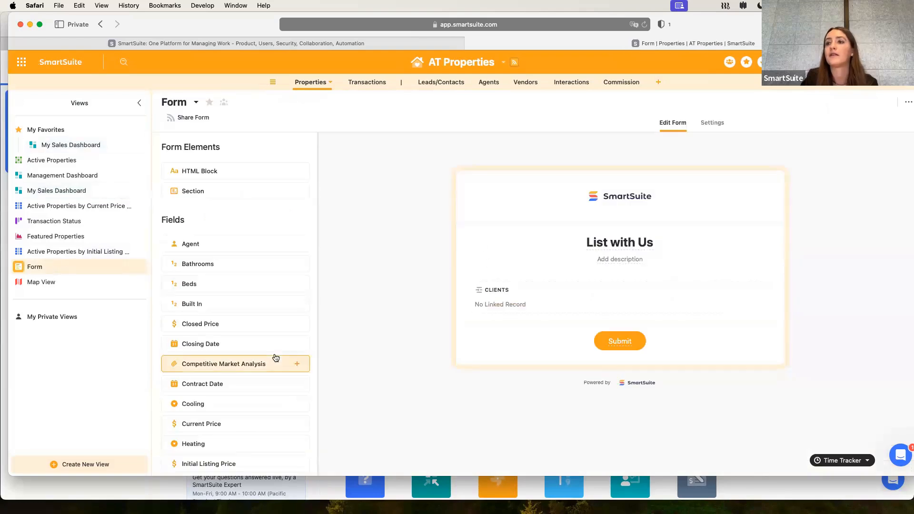
pyautogui.scroll(-1, 271, 334)
pyautogui.click(263, 219)
pyautogui.click(232, 341)
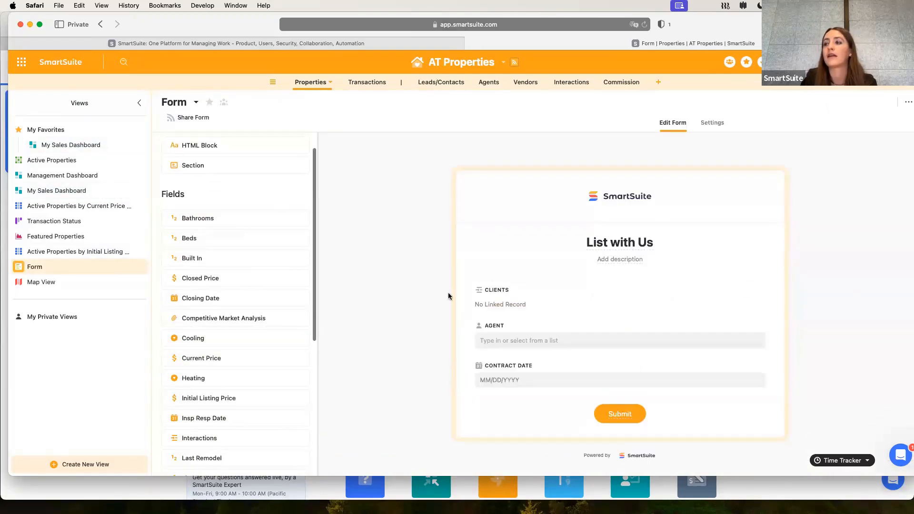
# Share the List with Us form and copy its embed code
pyautogui.click(203, 118)
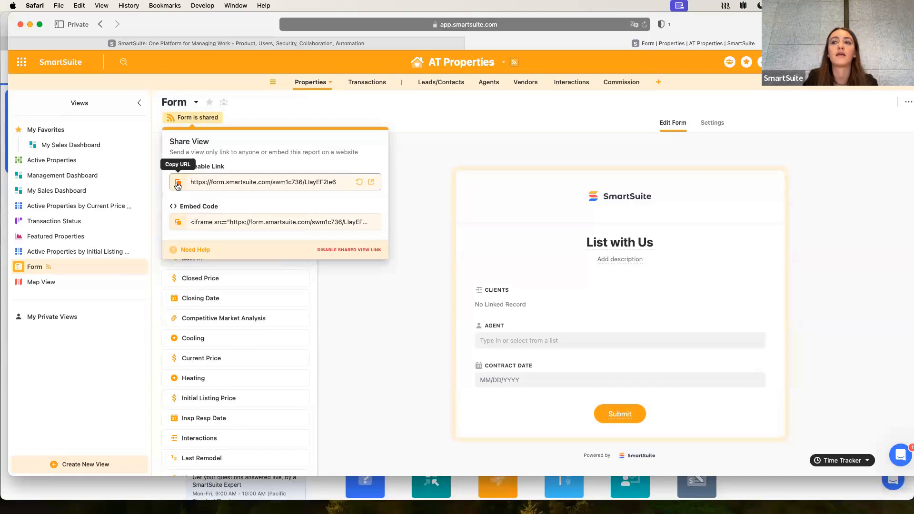
pyautogui.click(177, 224)
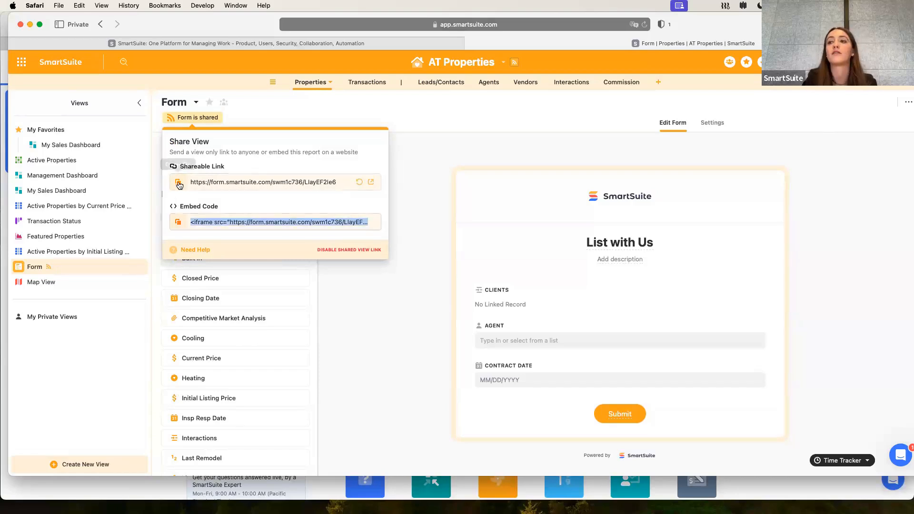
pyautogui.click(178, 222)
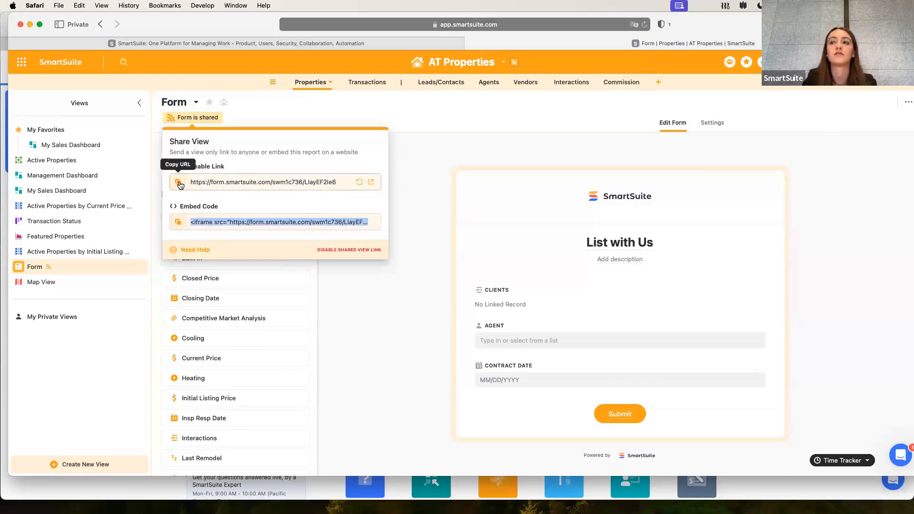
pyautogui.click(178, 223)
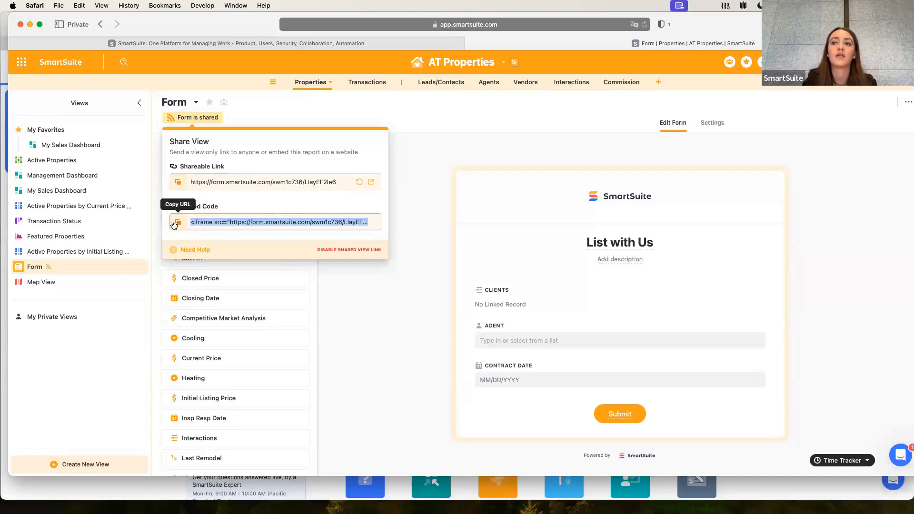
# Switch Management Dashboard to edit mode, search the widget library for "custom" and start a Custom Code widget
pyautogui.click(96, 176)
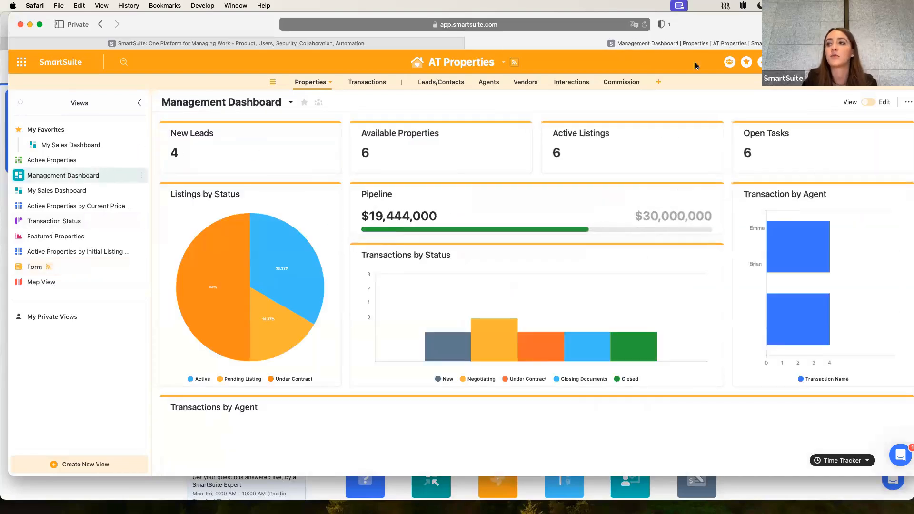
pyautogui.click(870, 102)
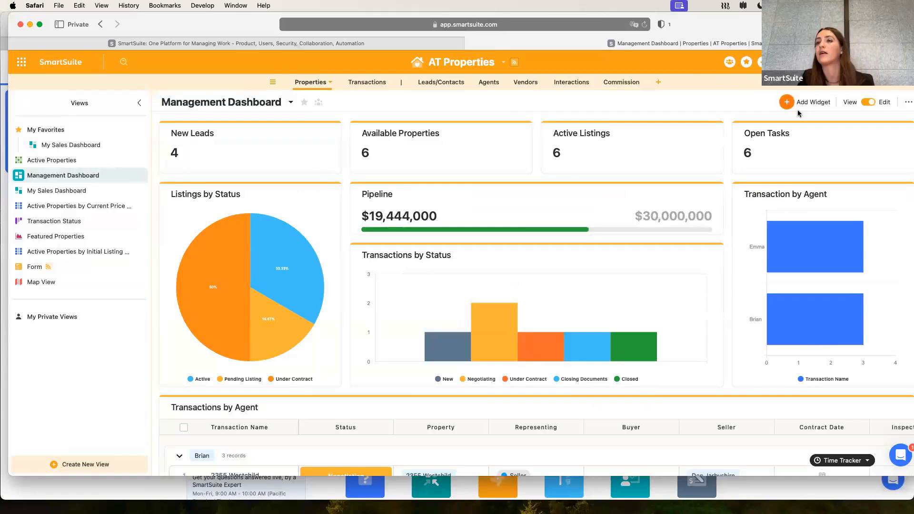
pyautogui.click(810, 102)
pyautogui.write('custom')
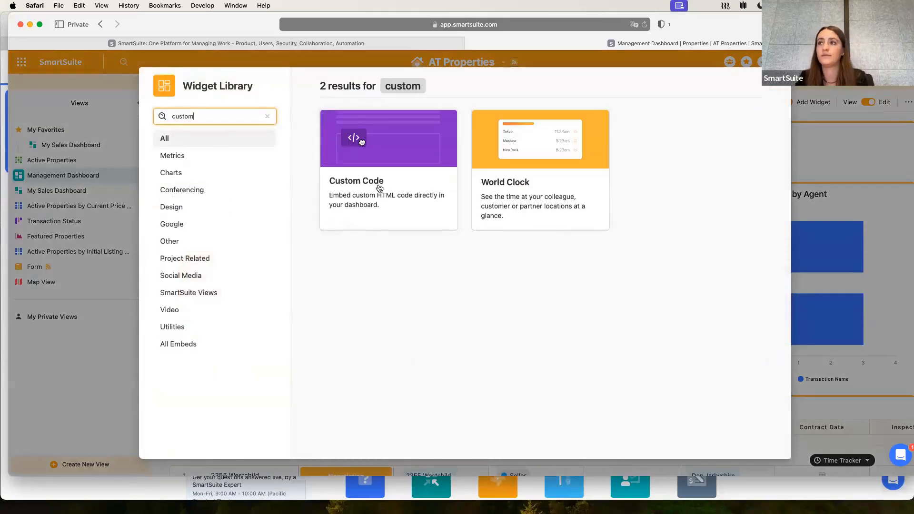
pyautogui.click(350, 225)
# Title the Custom Code widget "Form", paste the copied iframe code as Embed HTML and add the widget to the dashboard
pyautogui.tripleClick(83, 89)
pyautogui.write('For')
pyautogui.click(785, 182)
pyautogui.press('super+v')
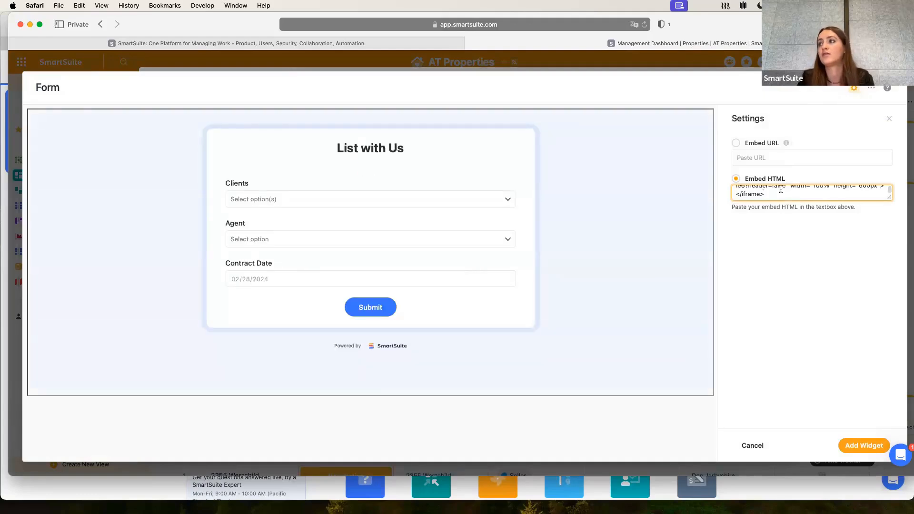
pyautogui.scroll(3, 781, 190)
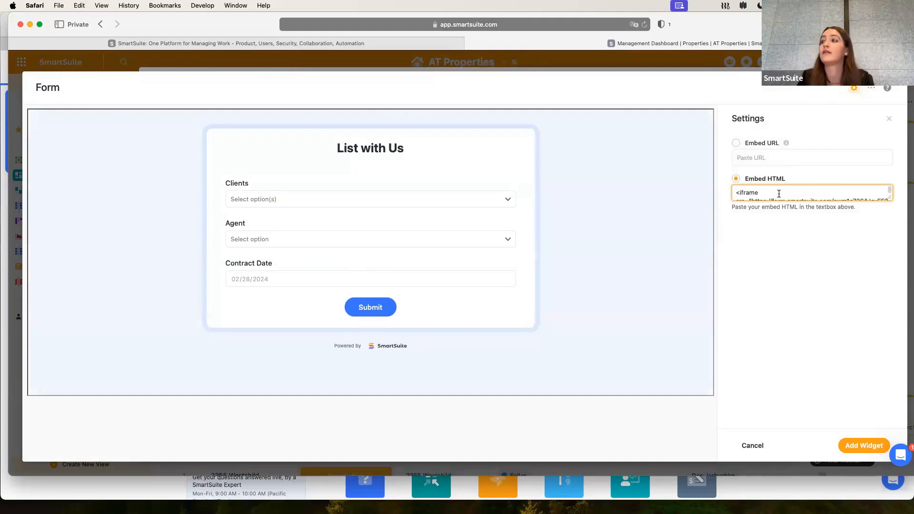
pyautogui.click(771, 155)
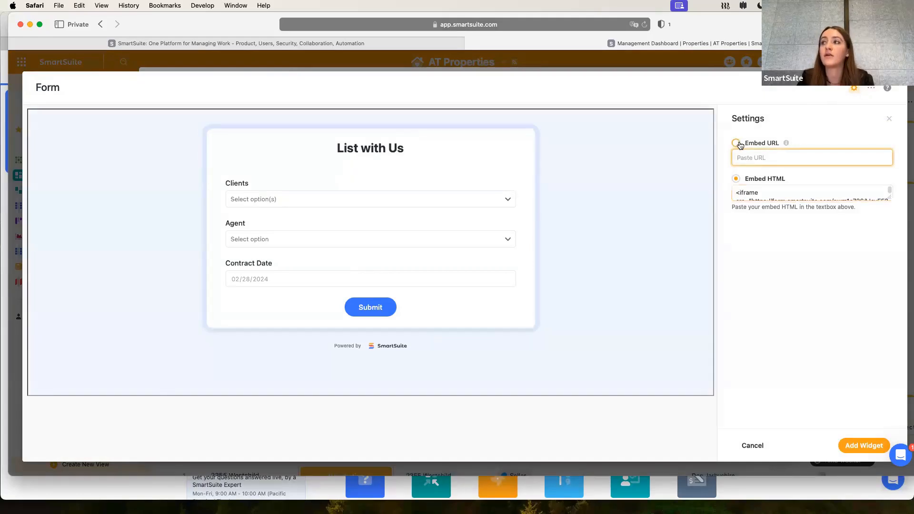
pyautogui.click(865, 446)
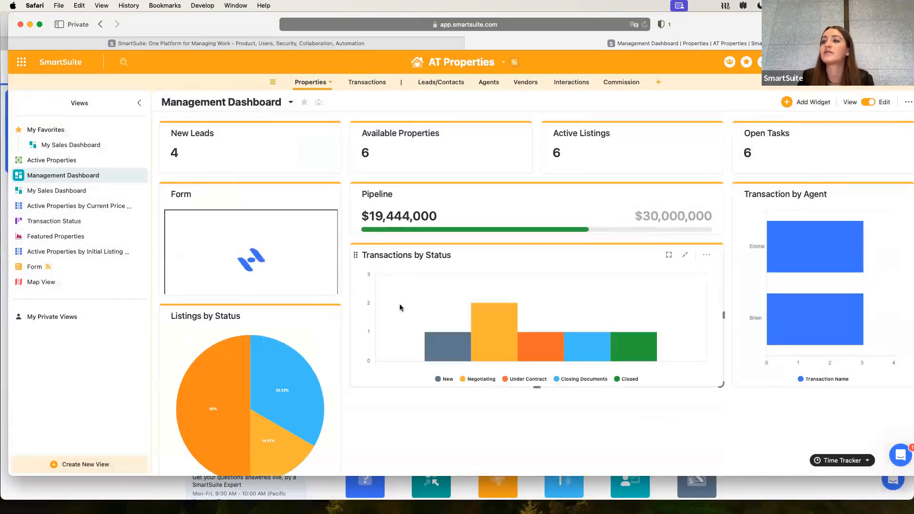
# Enlarge the Form widget, place it below the Listings by Status chart and stretch it across the full dashboard width
pyautogui.moveTo(367, 353); pyautogui.dragTo(342, 447)
pyautogui.moveTo(164, 194); pyautogui.dragTo(300, 438)
pyautogui.scroll(-2, 305, 440)
pyautogui.scroll(-5, 363, 455)
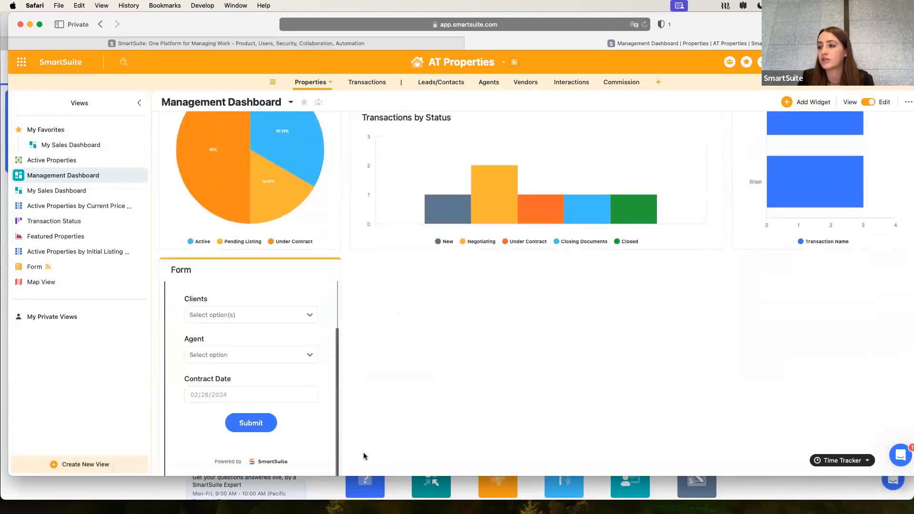
pyautogui.moveTo(340, 366); pyautogui.dragTo(896, 367)
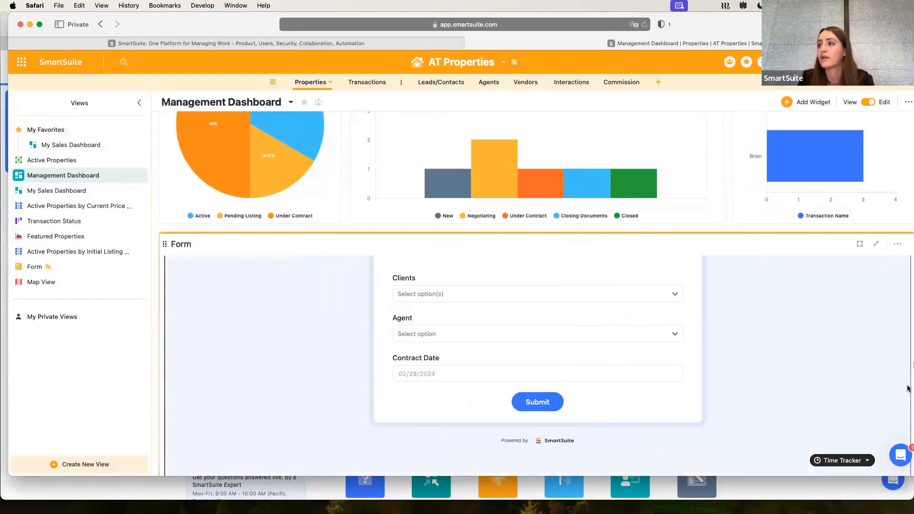
# Fill in the embedded List with Us form with a client, an agent and a contract date, and submit it
pyautogui.click(509, 353)
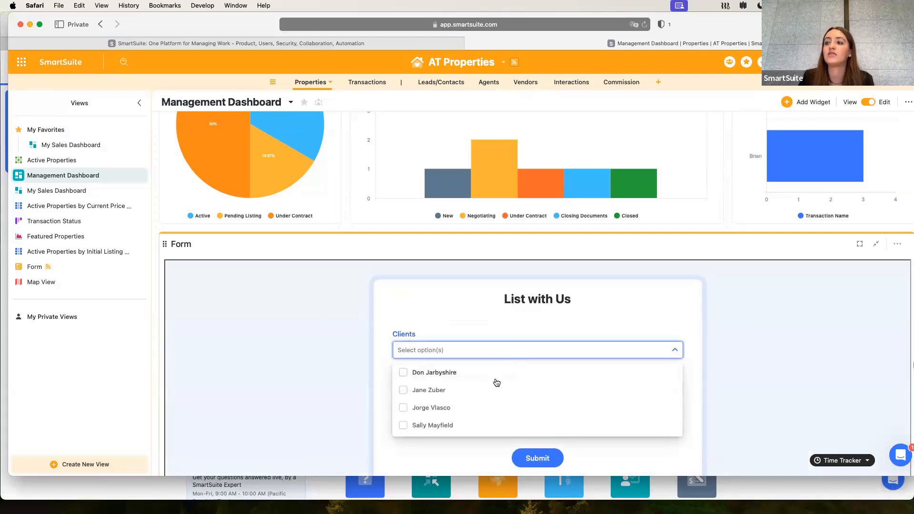
pyautogui.click(487, 396)
pyautogui.click(376, 416)
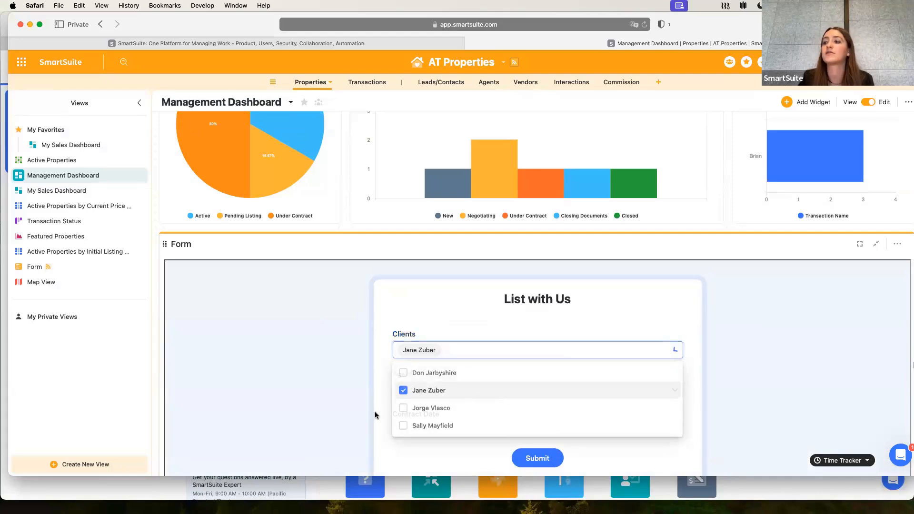
pyautogui.click(421, 395)
pyautogui.click(428, 448)
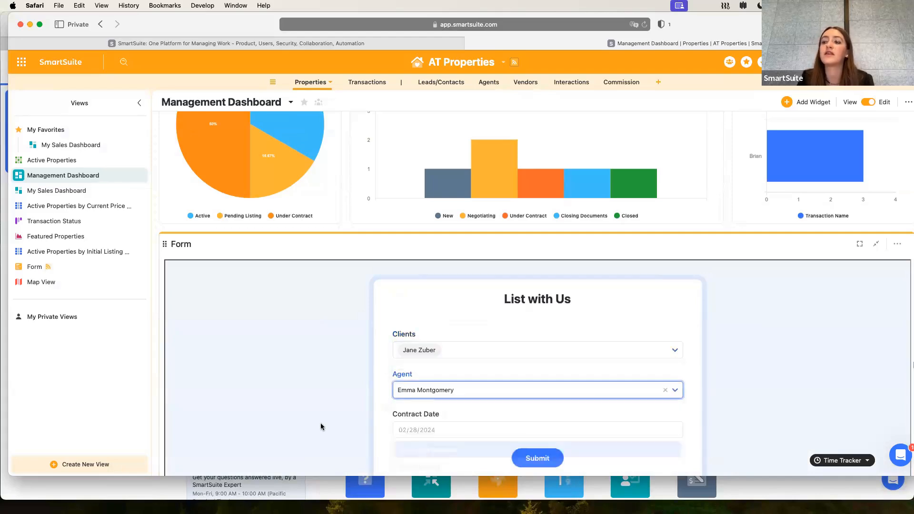
pyautogui.scroll(-2, 357, 400)
pyautogui.click(428, 376)
pyautogui.click(436, 438)
pyautogui.click(538, 402)
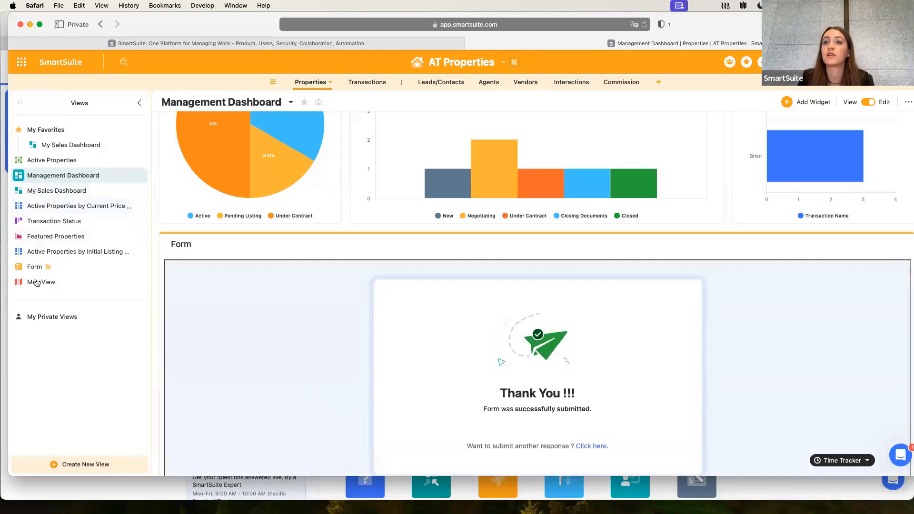
# Open the Active Properties view and check the records for the submitted form entry
pyautogui.click(52, 160)
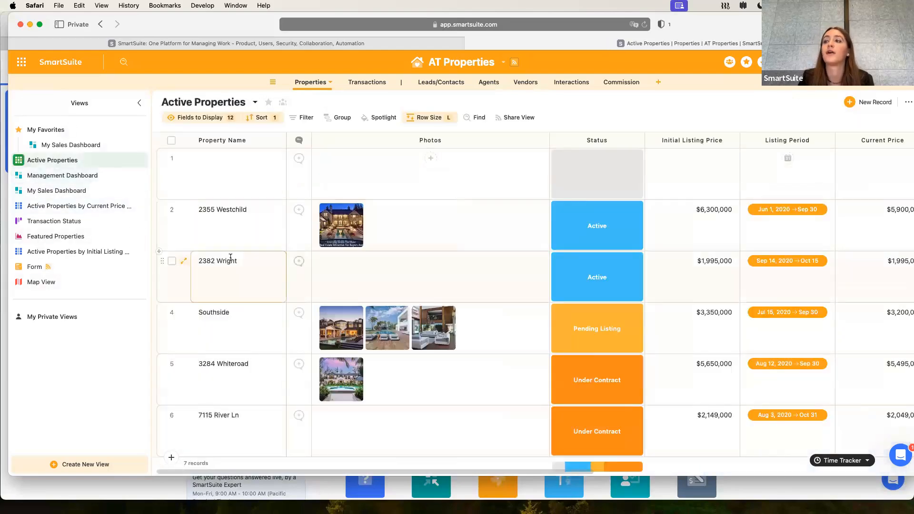
pyautogui.scroll(-3, 230, 259)
pyautogui.scroll(3, 230, 260)
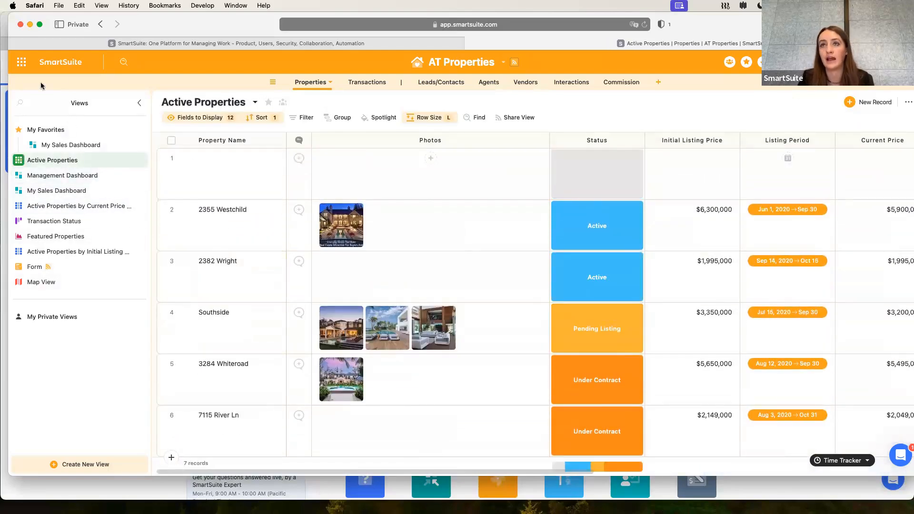
# Search the workspace's solutions for "proje" and open the Project Management - solution
pyautogui.click(20, 63)
pyautogui.click(259, 199)
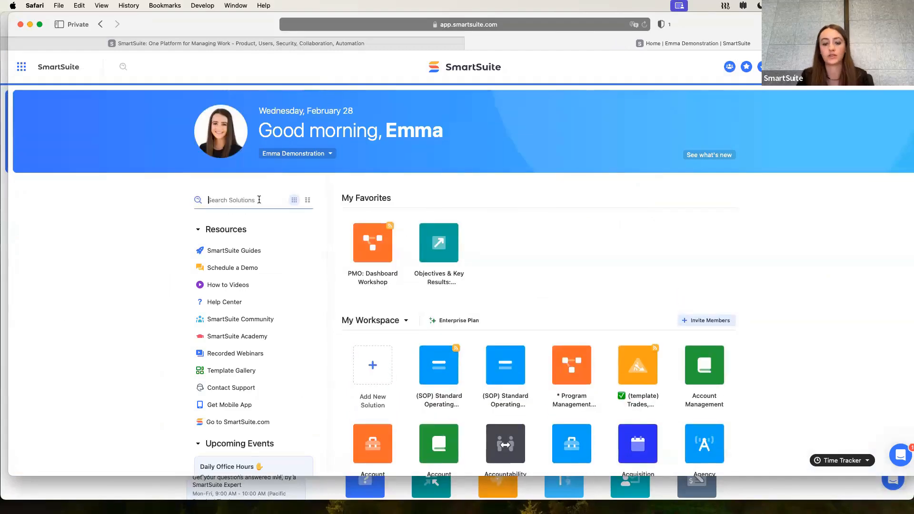
pyautogui.write('proje')
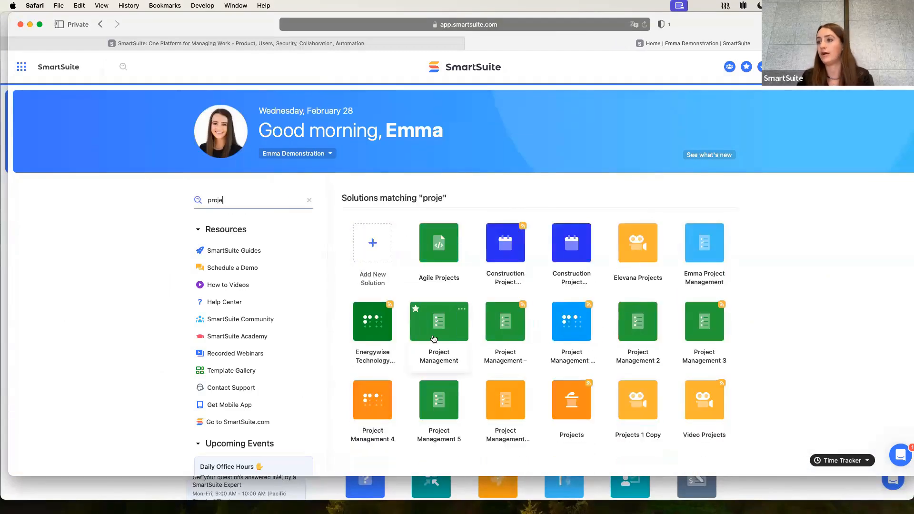
pyautogui.click(515, 339)
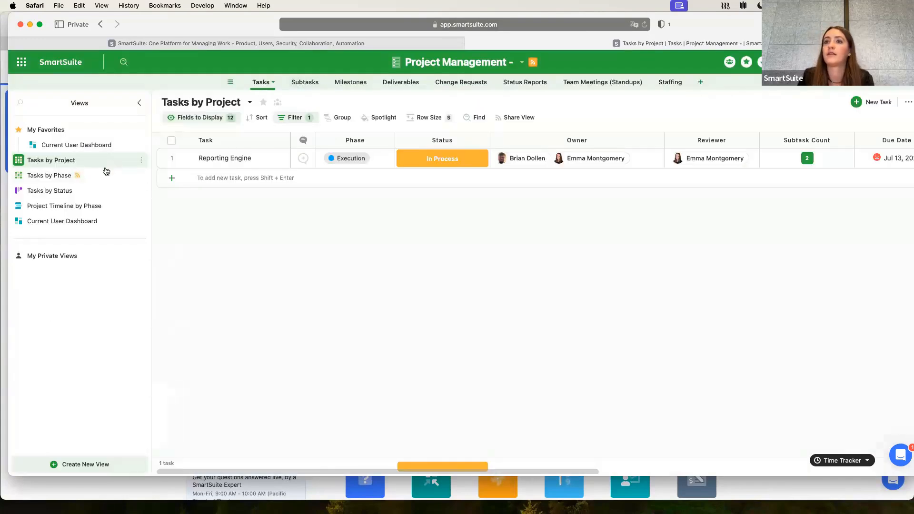
# Return to the home page, search solutions for "project" and open Project Management 3
pyautogui.click(237, 202)
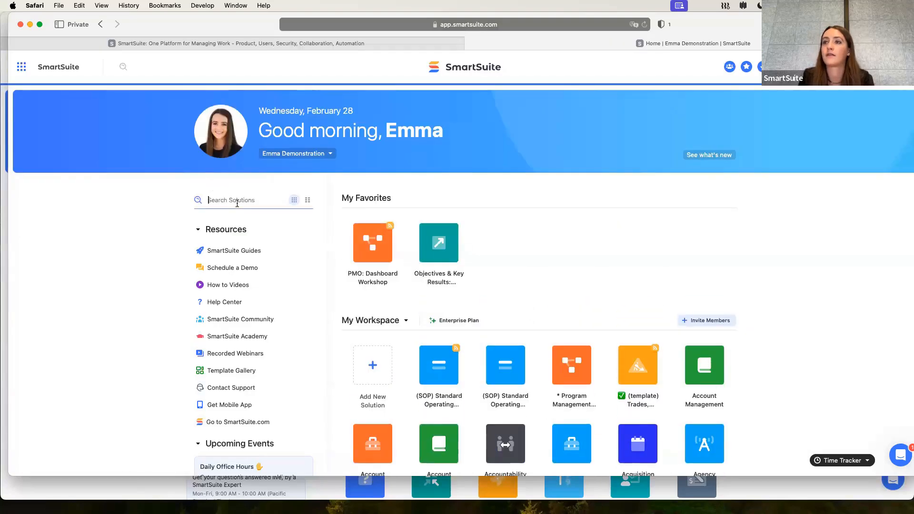
pyautogui.write('por')
pyautogui.press('BackSpace')
pyautogui.press('BackSpace')
pyautogui.write('roject')
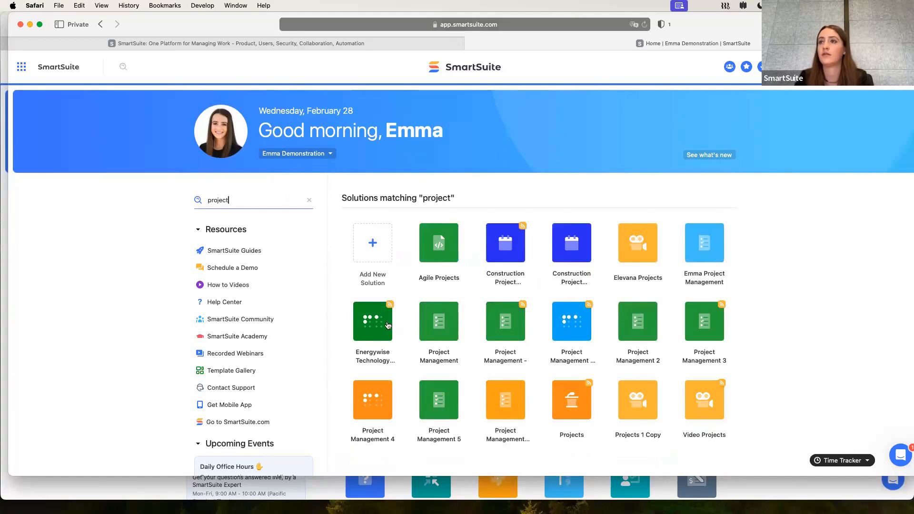
pyautogui.scroll(-2, 538, 398)
pyautogui.click(702, 263)
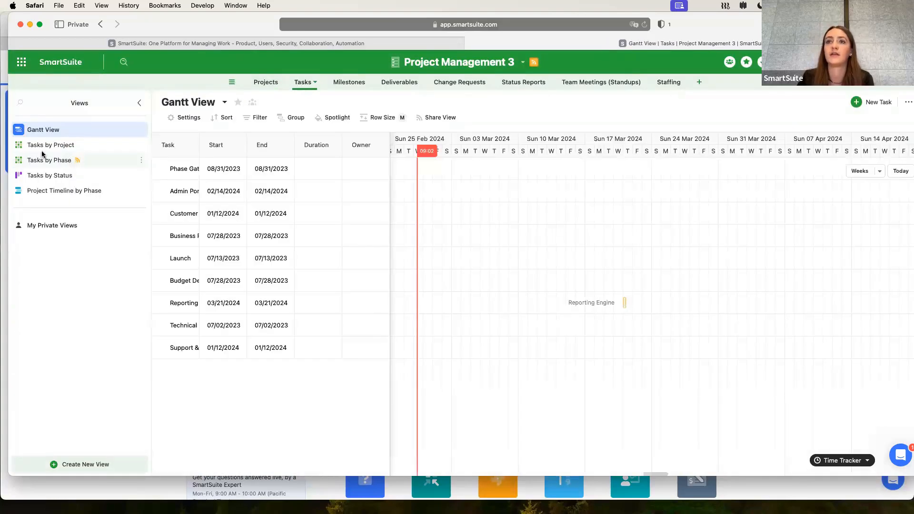
# Go back to the workspace home page and reposition the browser window
pyautogui.click(22, 62)
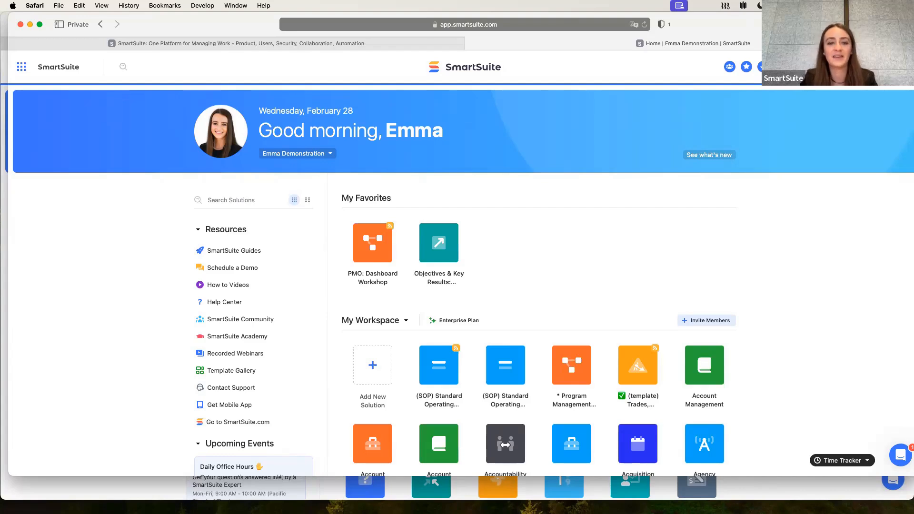
pyautogui.moveTo(189, 22); pyautogui.dragTo(169, 33)
pyautogui.click(104, 27)
pyautogui.click(14, 24)
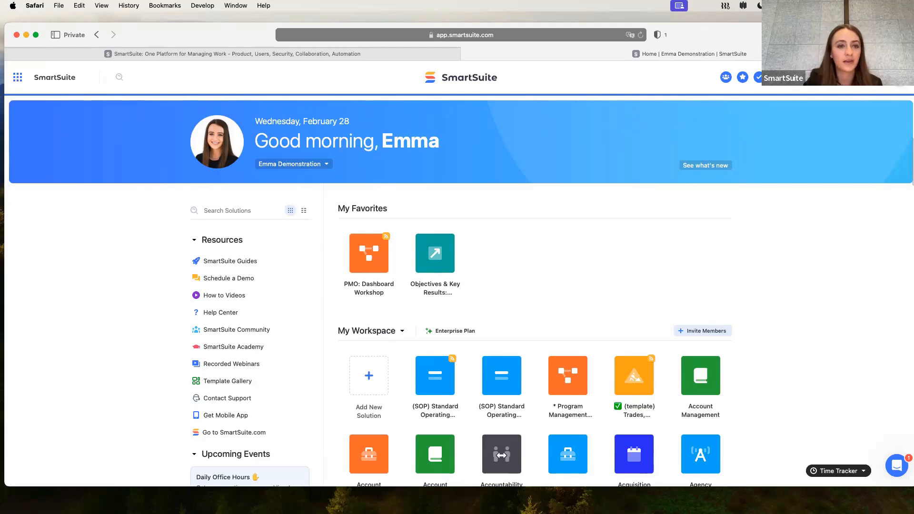
# Open the SmartSuite.com website from the home page's resources and move the browser window up
pyautogui.scroll(-1, 157, 388)
pyautogui.click(192, 428)
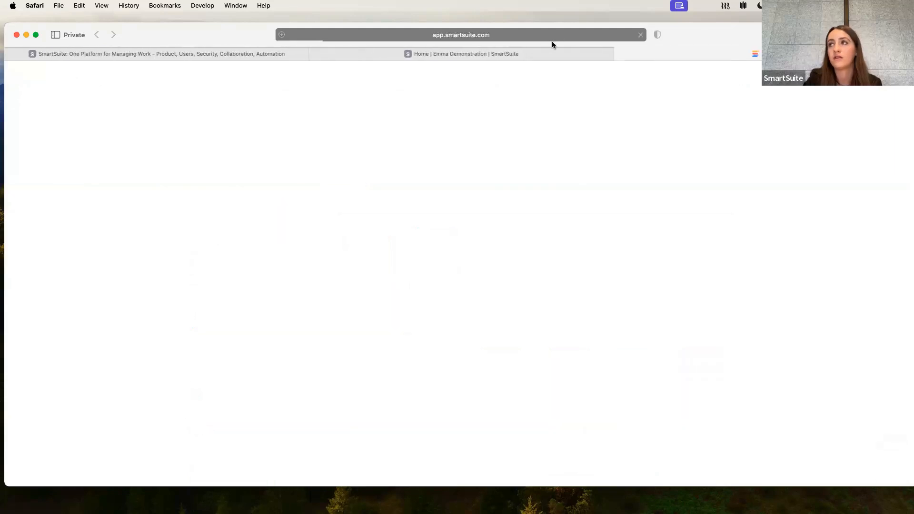
pyautogui.moveTo(693, 35); pyautogui.dragTo(713, 23)
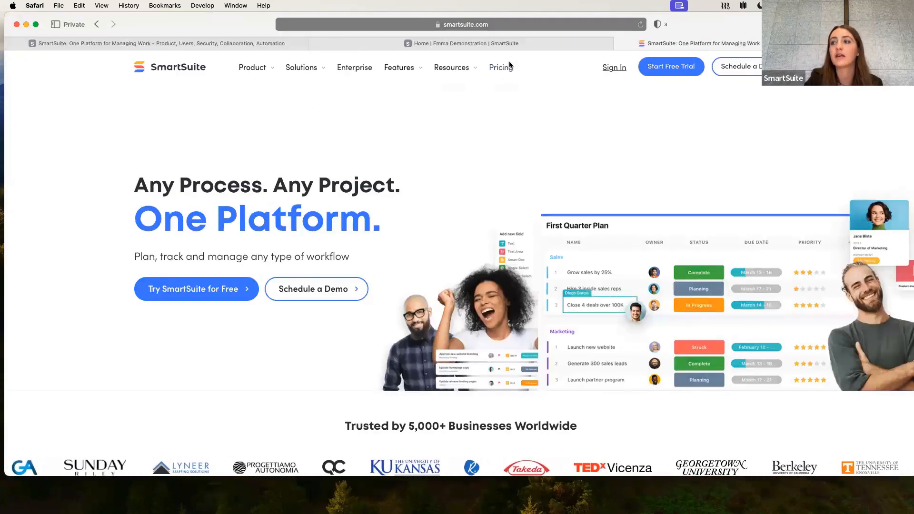
# Go to the website's Webinars page, view the upcoming events and copy the page's web address
pyautogui.moveTo(448, 85)
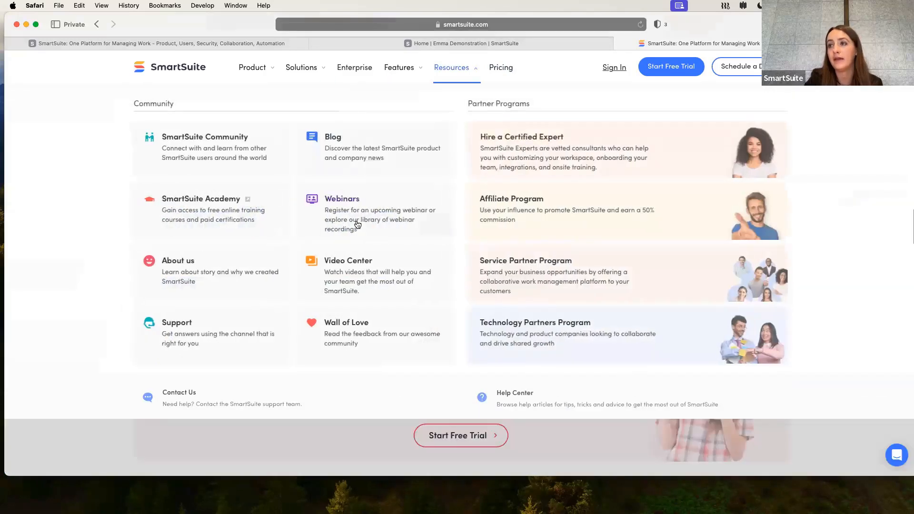
pyautogui.click(355, 222)
pyautogui.scroll(-5, 231, 196)
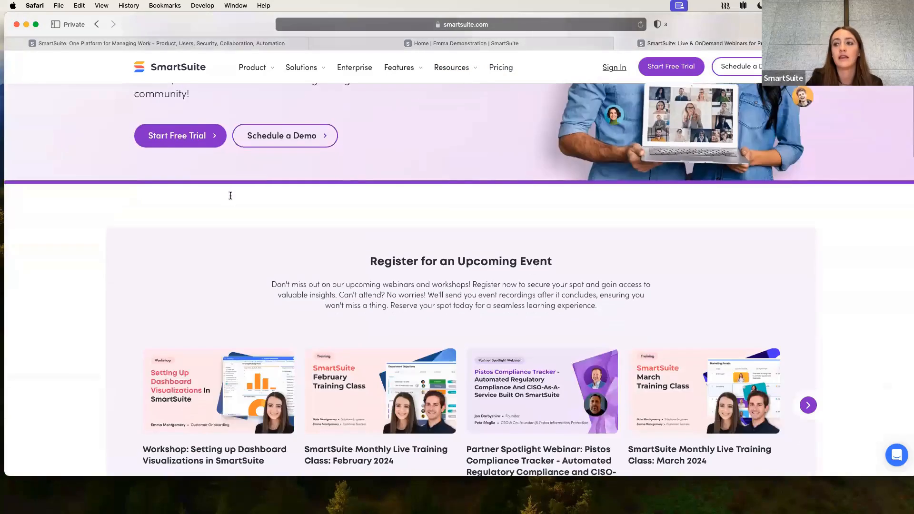
pyautogui.click(358, 27)
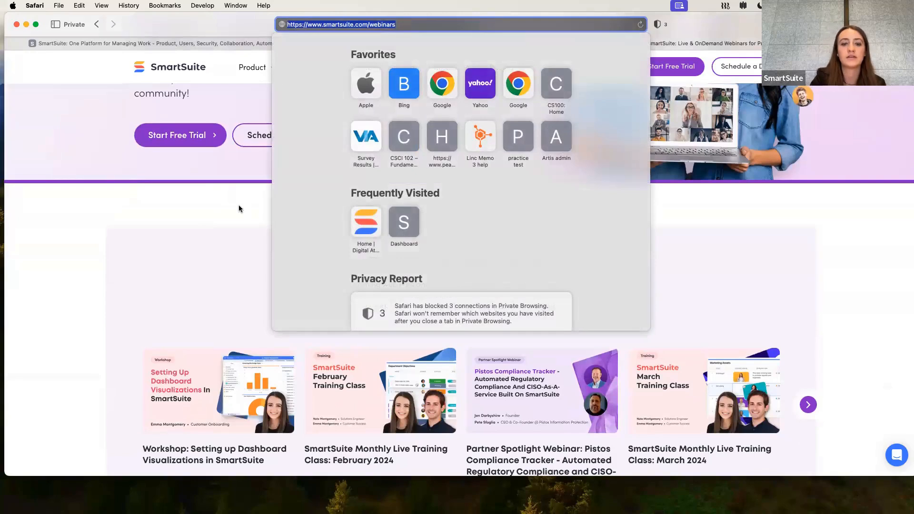
pyautogui.press('super+c')
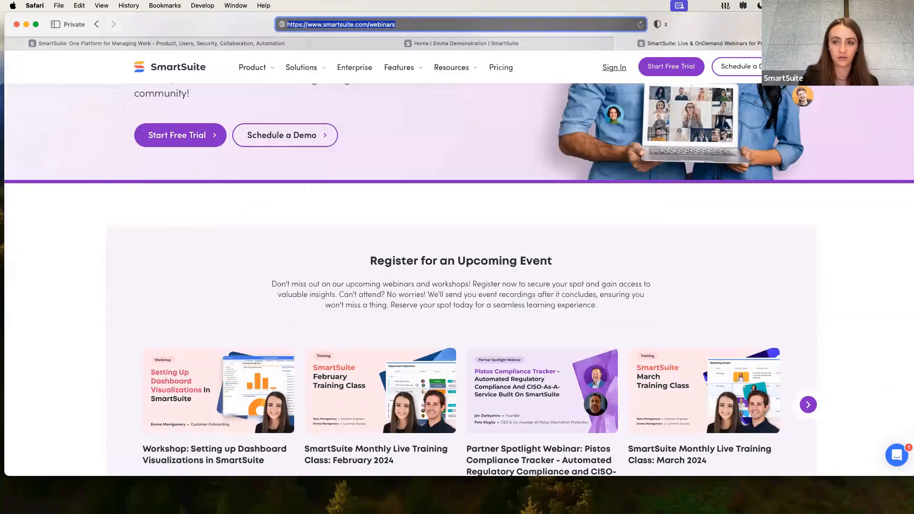
# Open the registration form for the SmartSuite Monthly Live Training Class: February 2024 and copy its web address
pyautogui.scroll(-3, 272, 165)
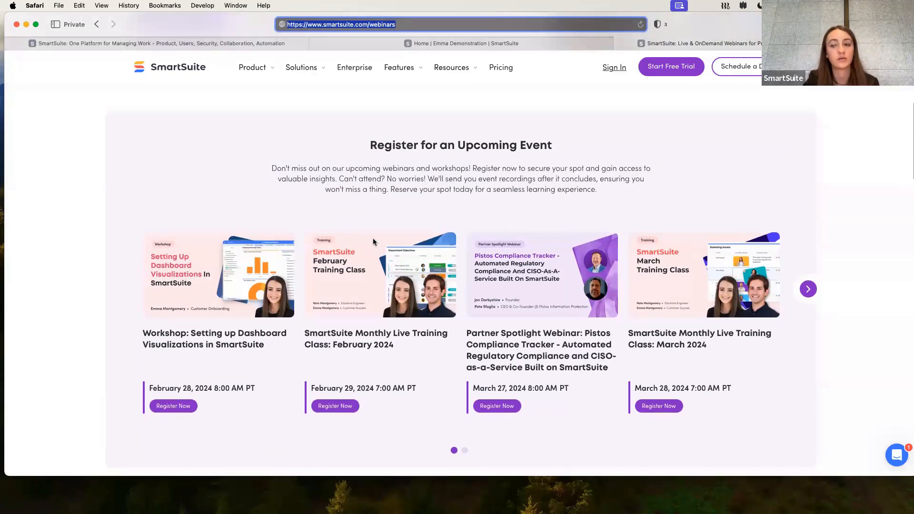
pyautogui.click(358, 346)
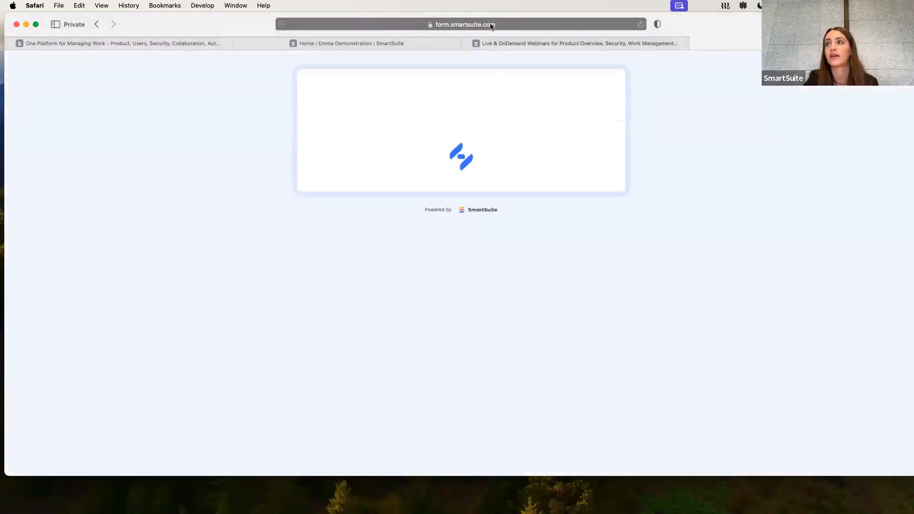
pyautogui.click(490, 25)
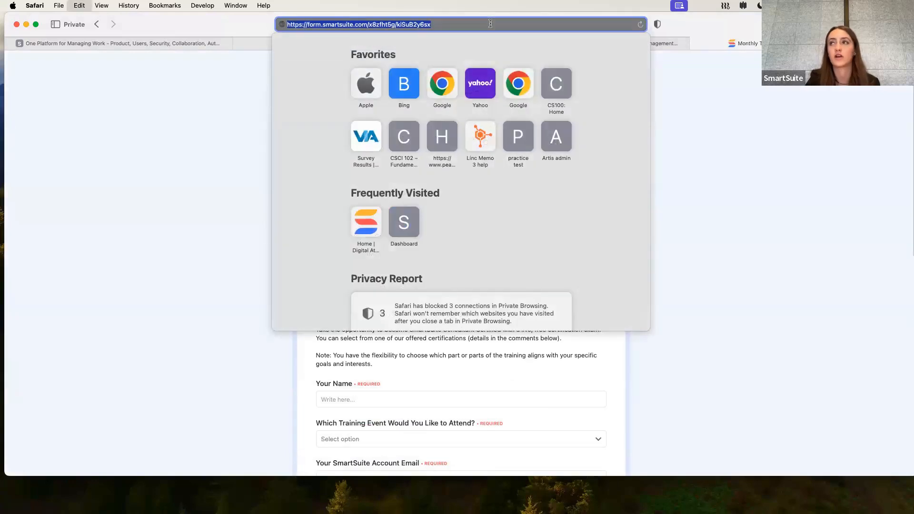
pyautogui.press('super+c')
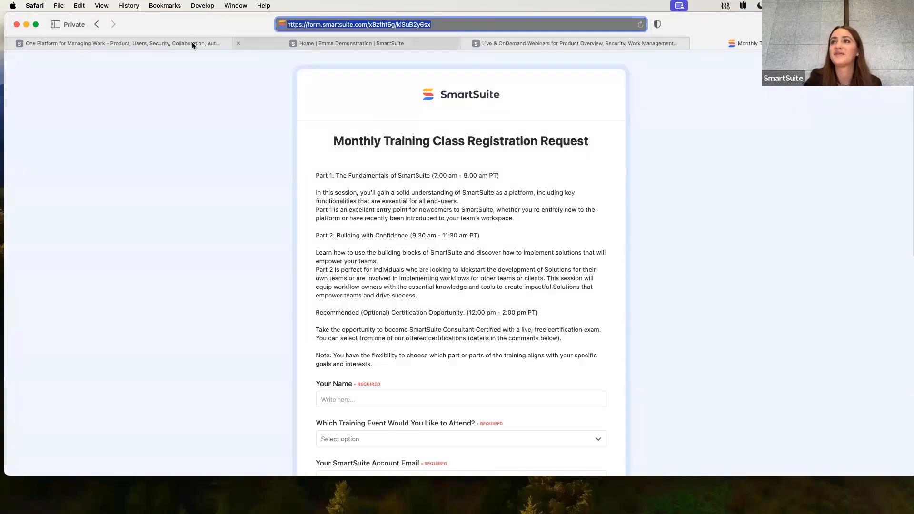
# Return to the workspace home page, open the PMO: Dashboard Workshop solution from the favorites and show its Tasks table
pyautogui.click(175, 42)
pyautogui.click(334, 44)
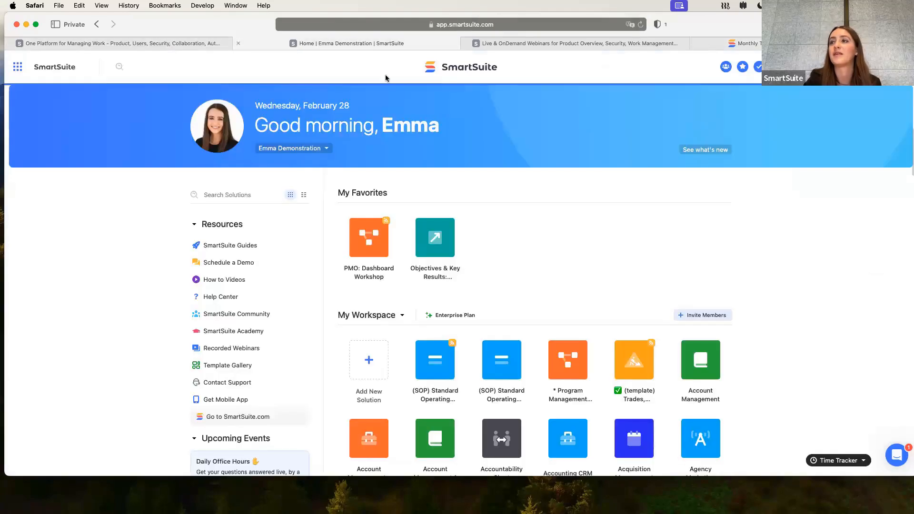
pyautogui.click(350, 253)
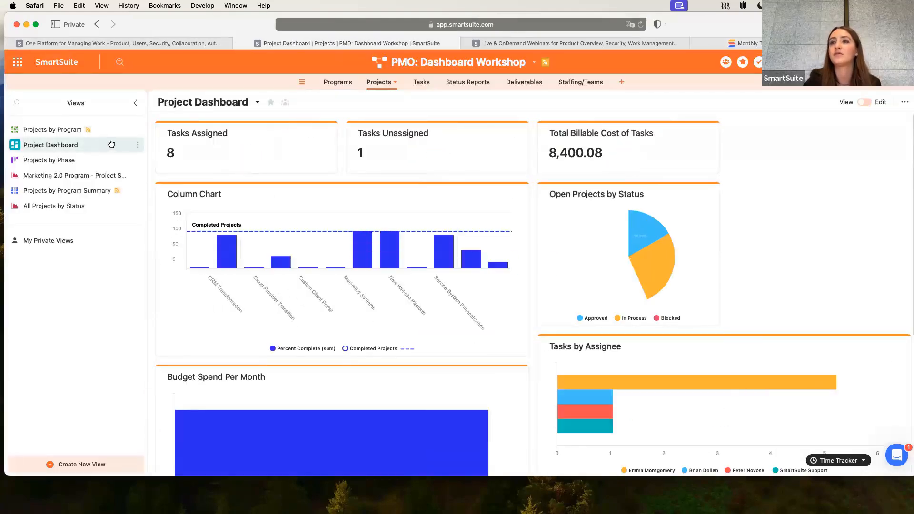
pyautogui.click(393, 85)
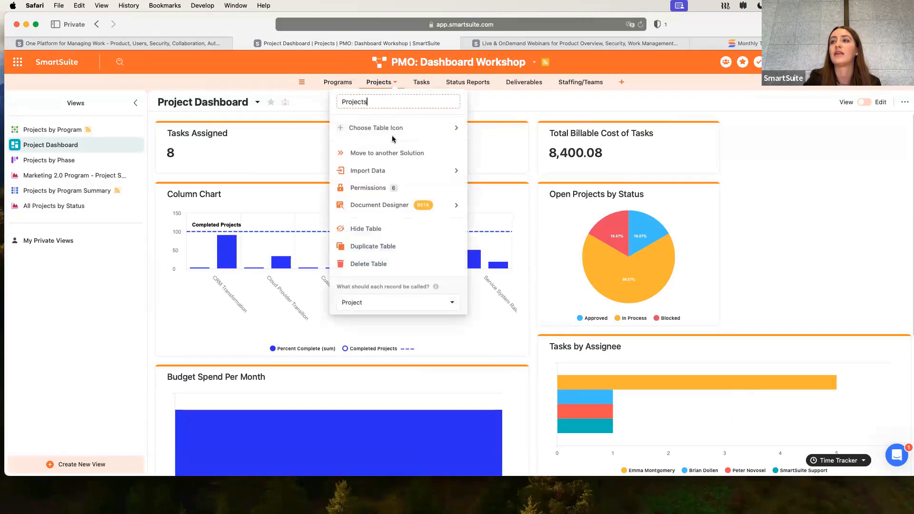
pyautogui.click(422, 83)
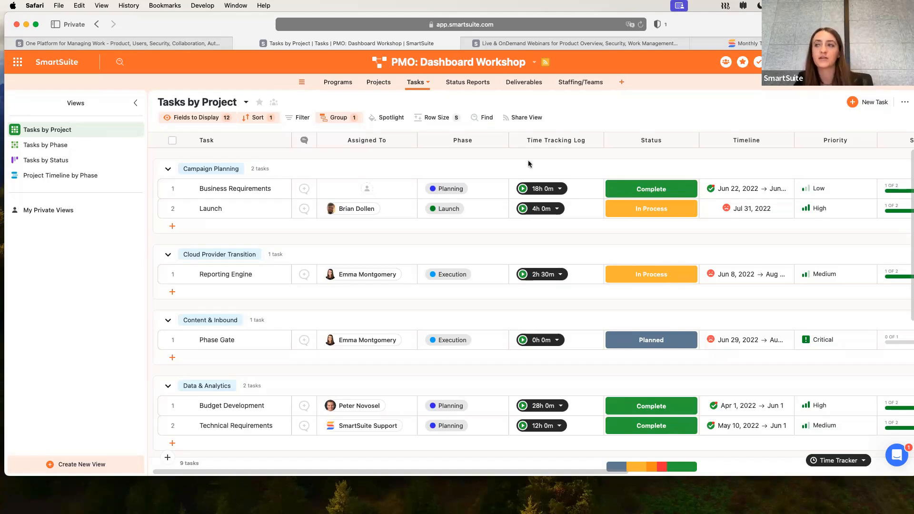
# Open the public sharing settings of the PMO: Dashboard Workshop solution and copy its shareable link
pyautogui.click(513, 65)
pyautogui.click(455, 233)
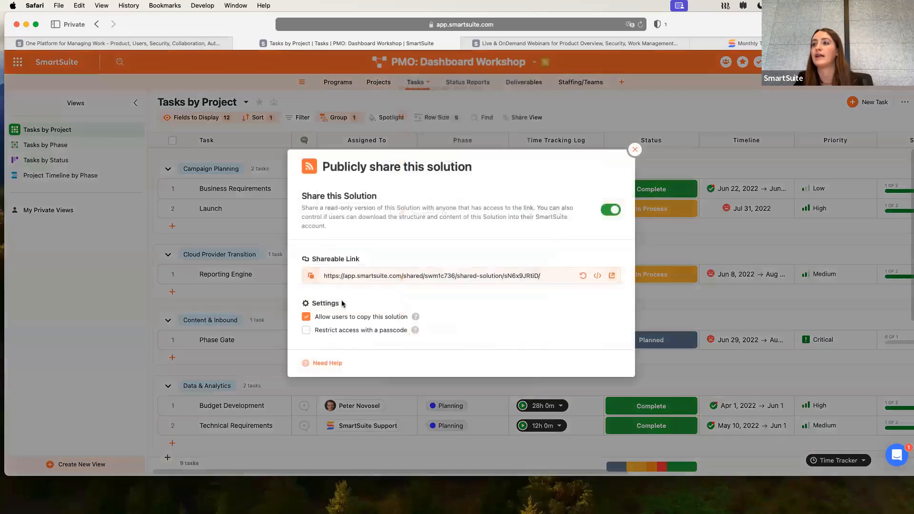
pyautogui.click(311, 276)
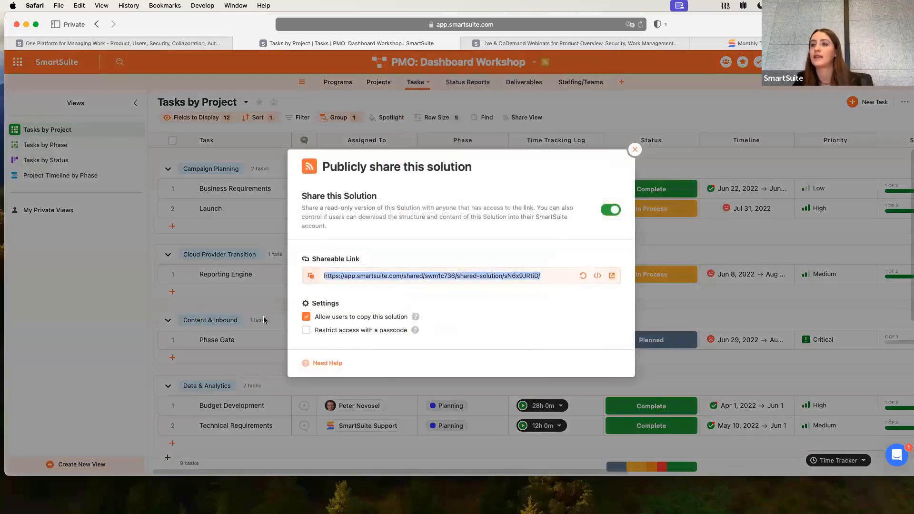